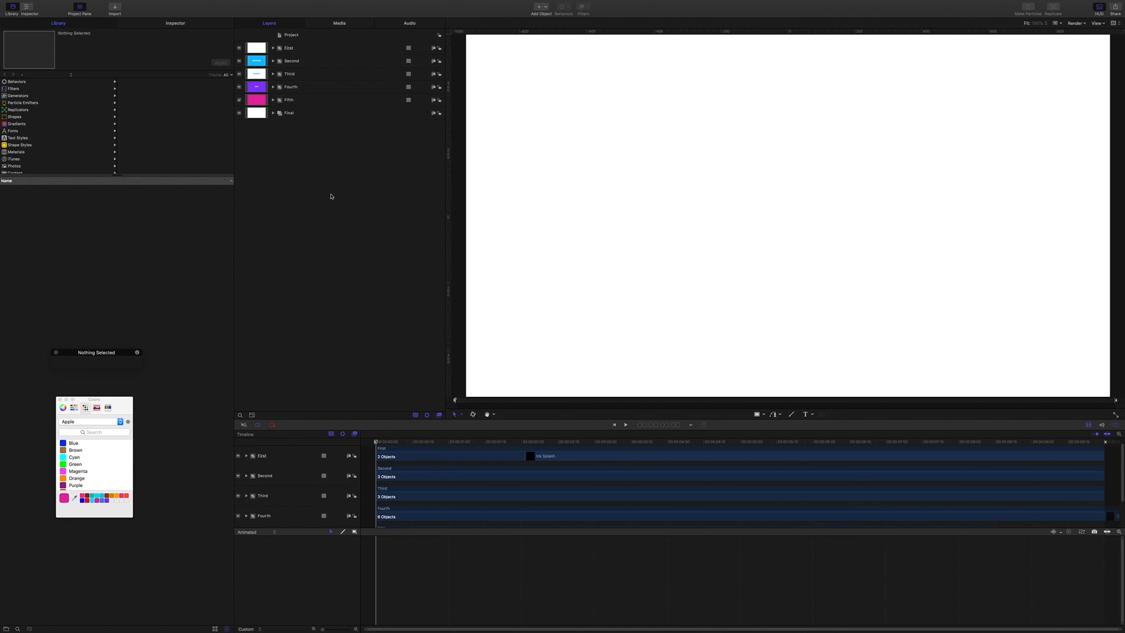
- Play back the finished Transitions Prep animation and expand the First, Second, Third and Fourth groups to examine their layers
key(space)
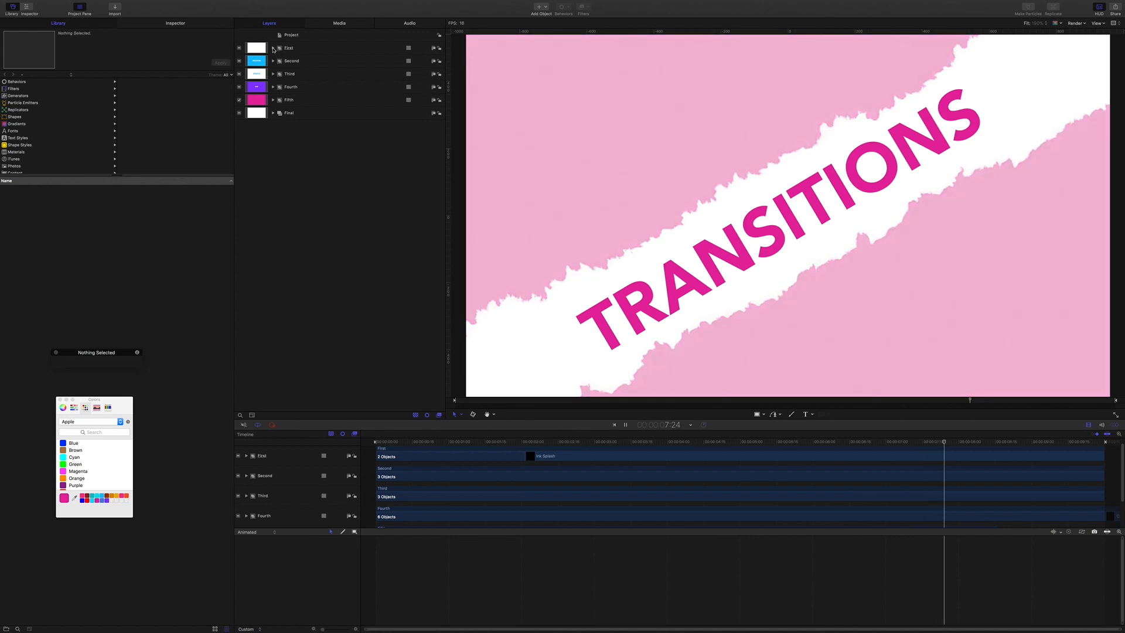
click(273, 48)
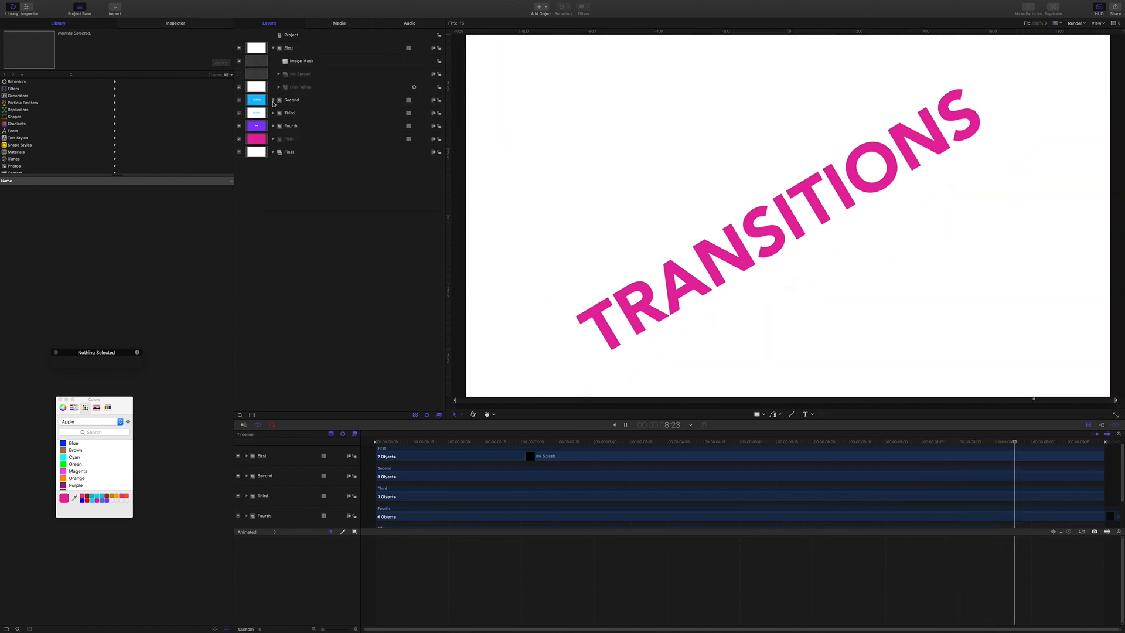
click(273, 100)
click(273, 164)
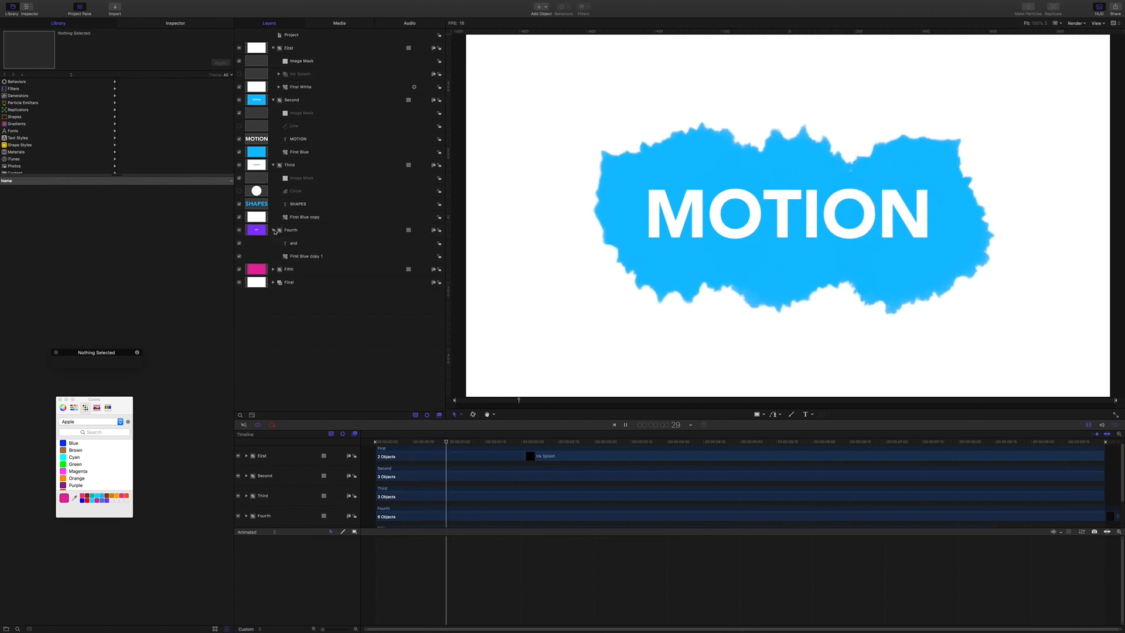
click(273, 229)
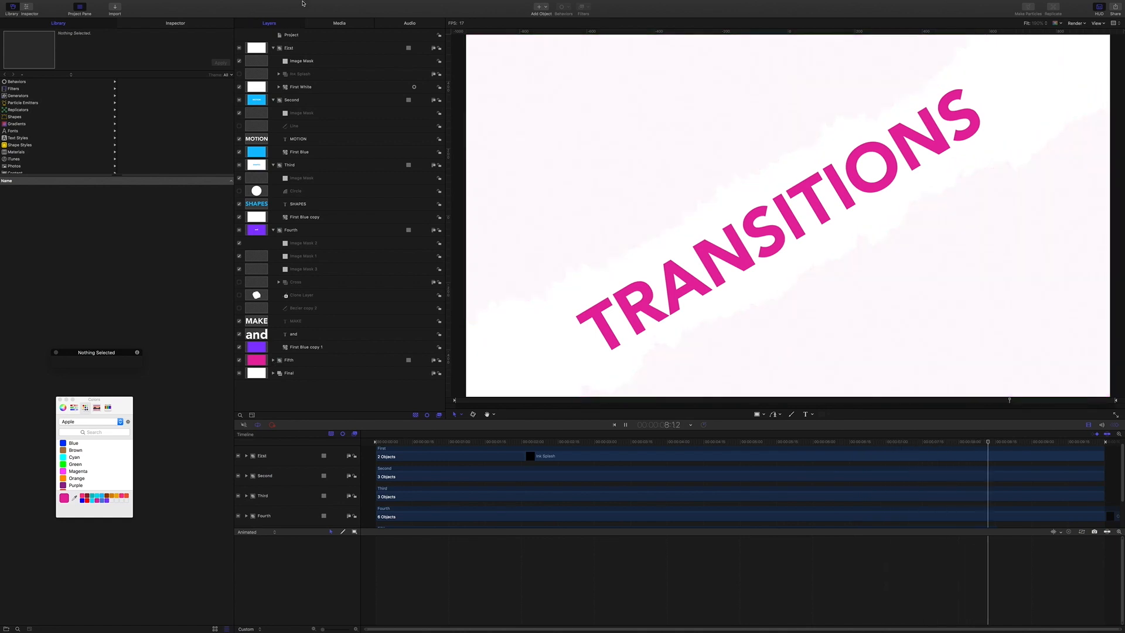
key(space)
- View the Colors Blue Magenta Violet project, and switch to the Shape & Ink Transitions project with its canvas fitted to the window
mouse_move(225, 3)
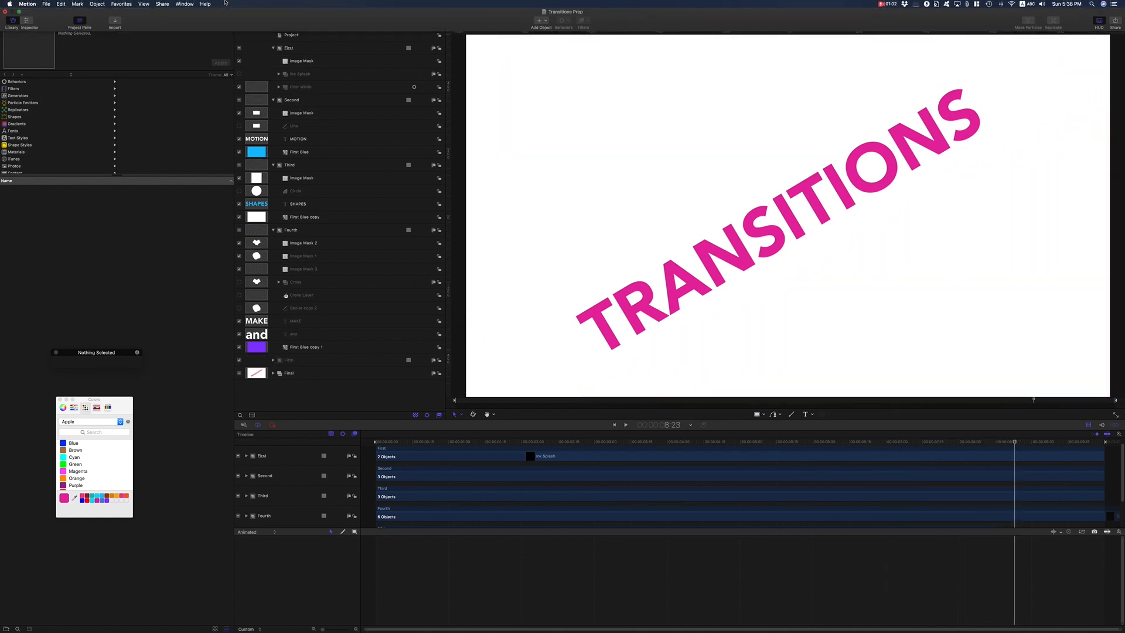
click(186, 4)
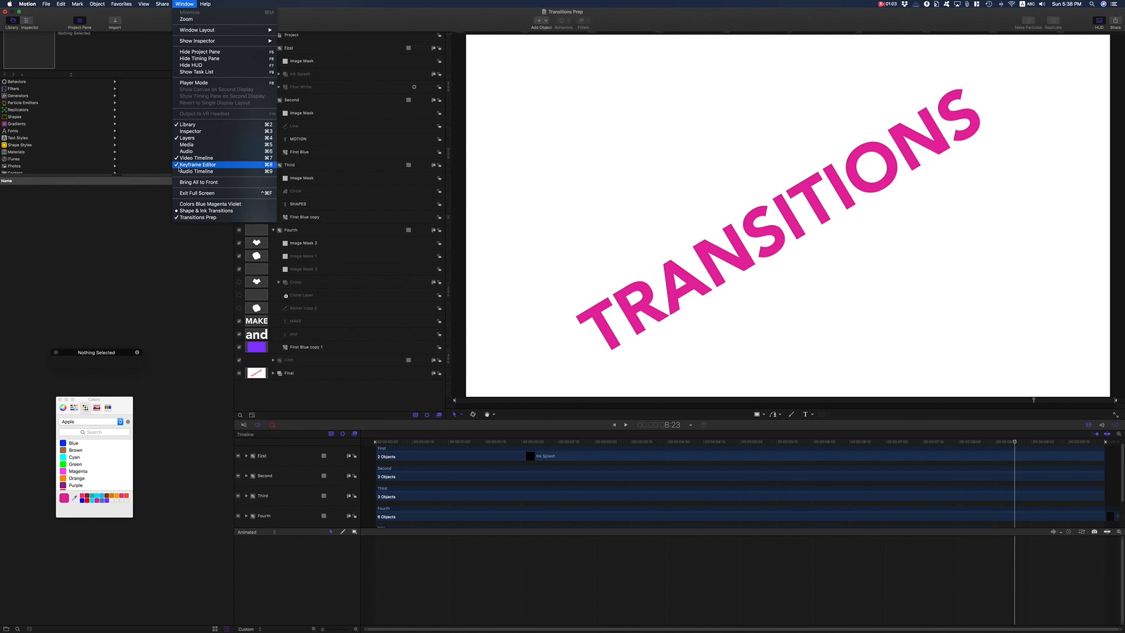
click(208, 205)
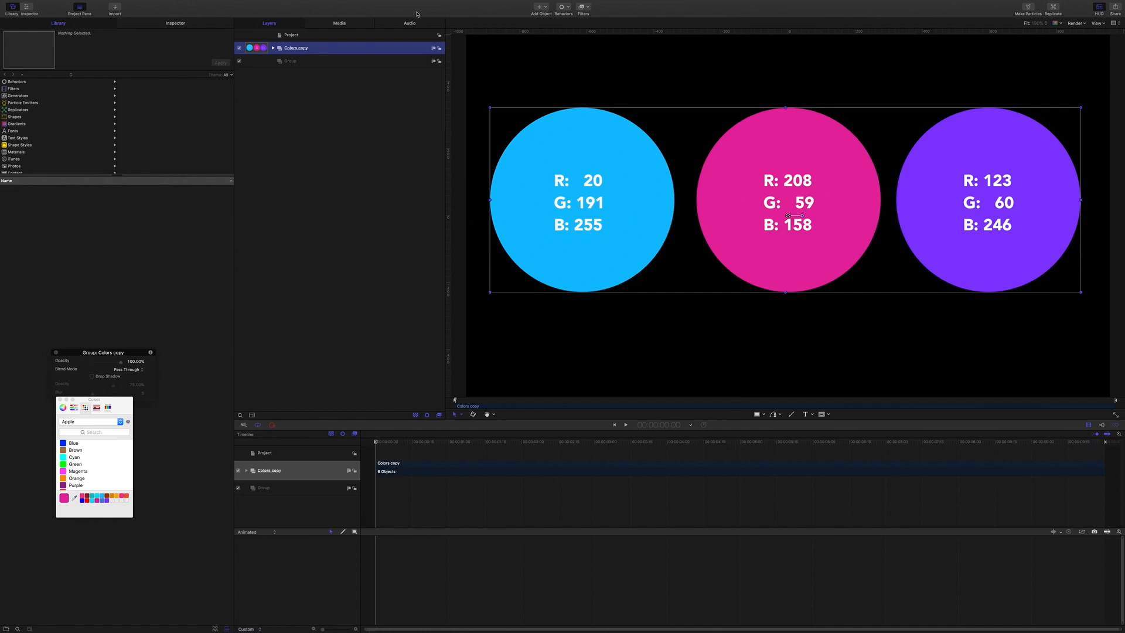
click(186, 4)
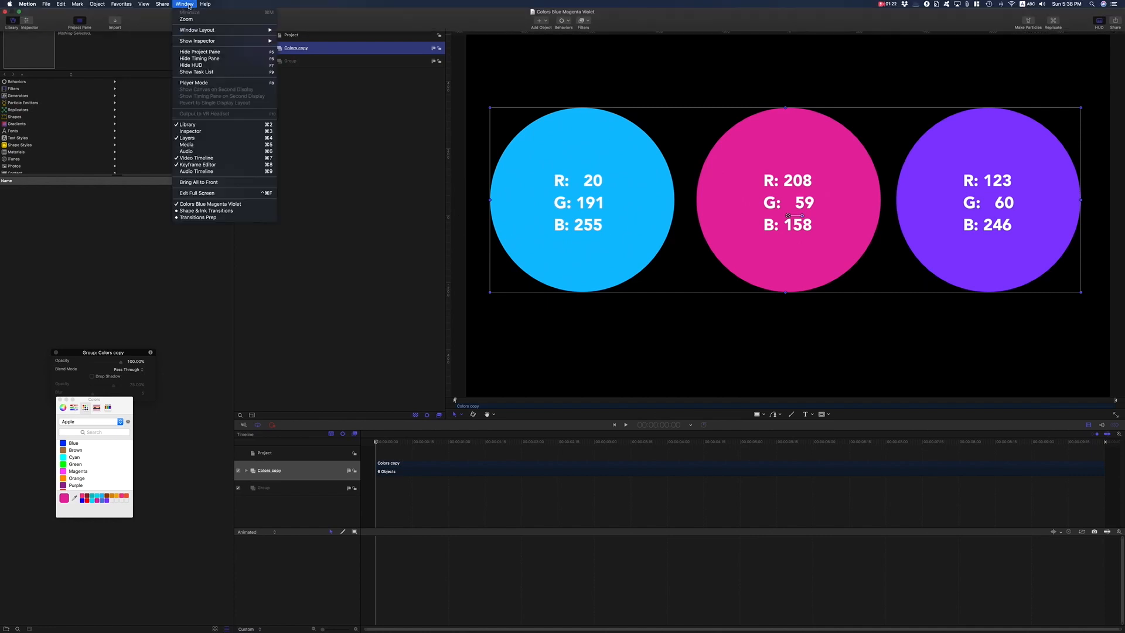
click(204, 210)
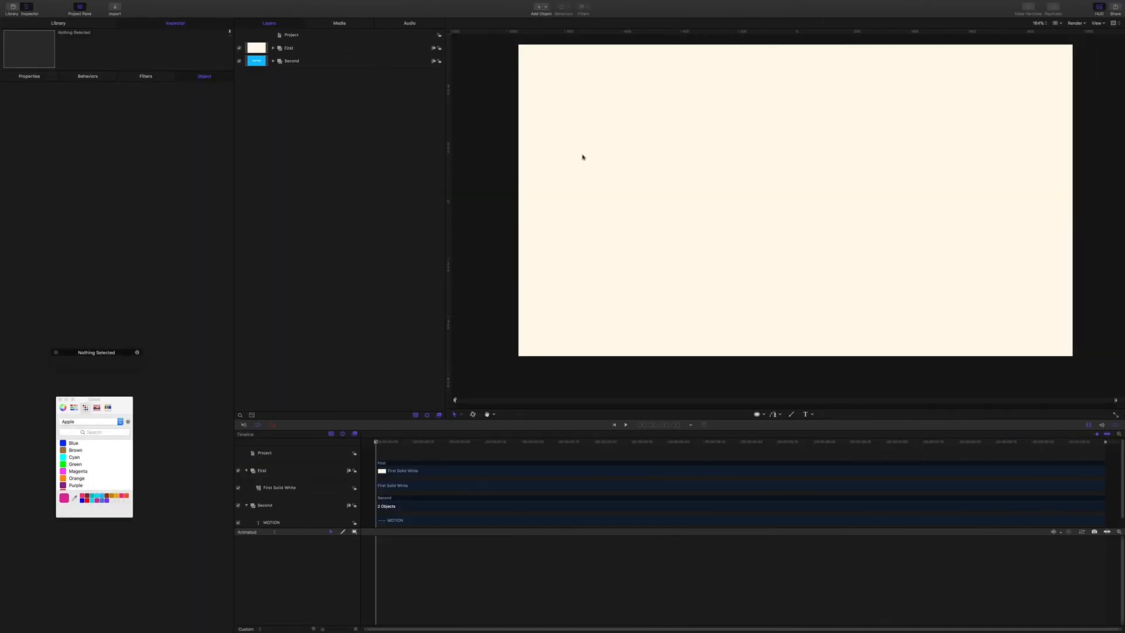
click(415, 212)
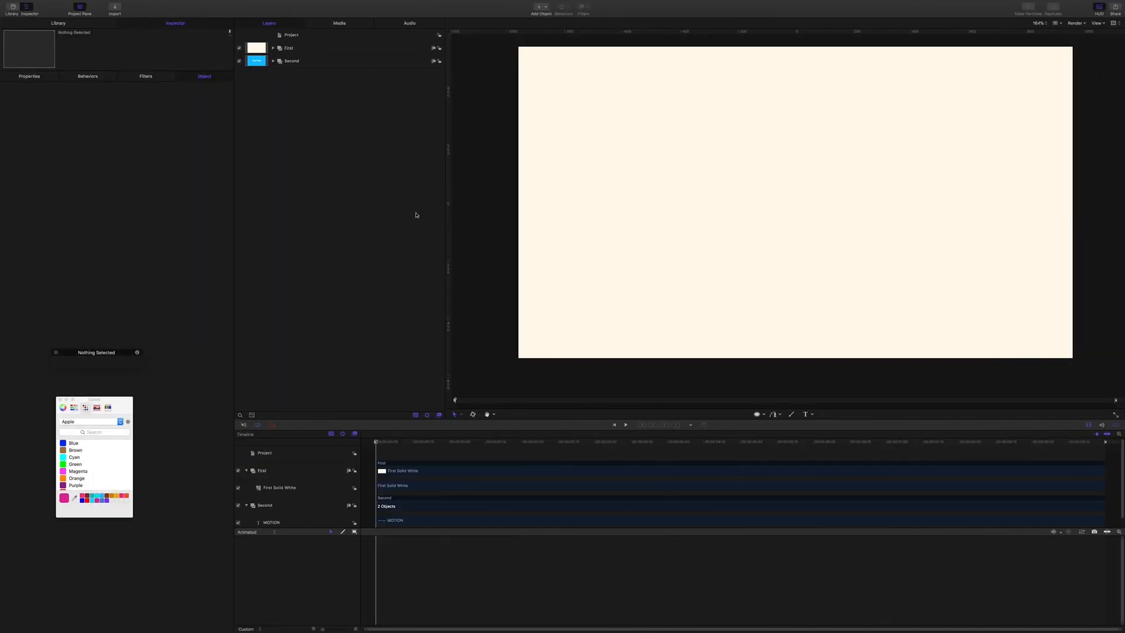
key(shift+z)
- Expand the First and Second groups and hide the First Solid White layer
click(287, 48)
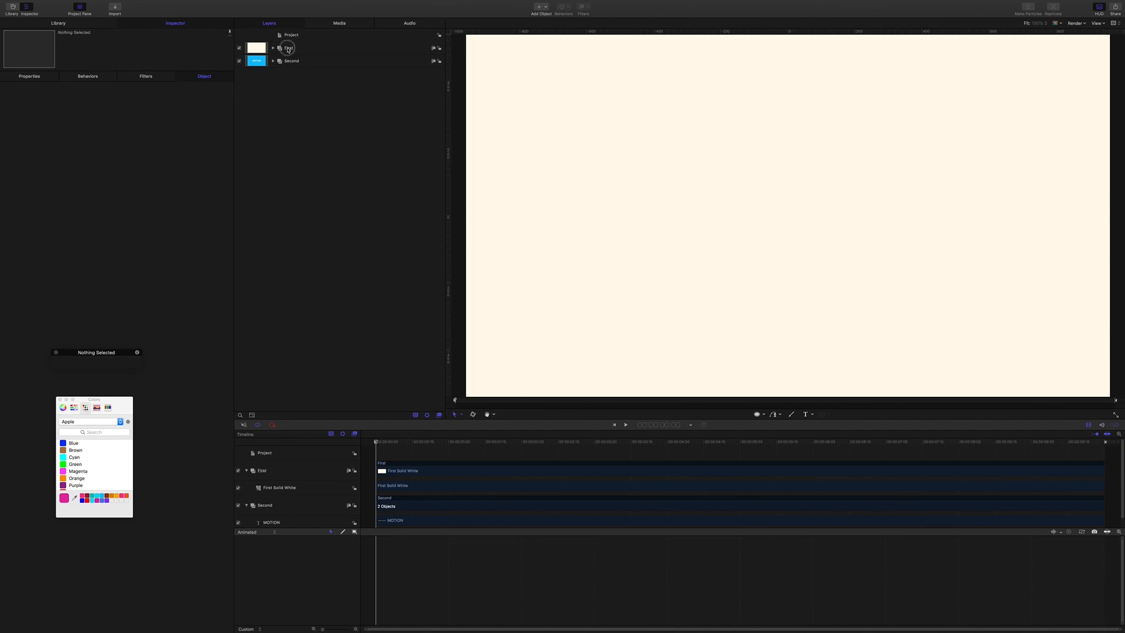
click(295, 60)
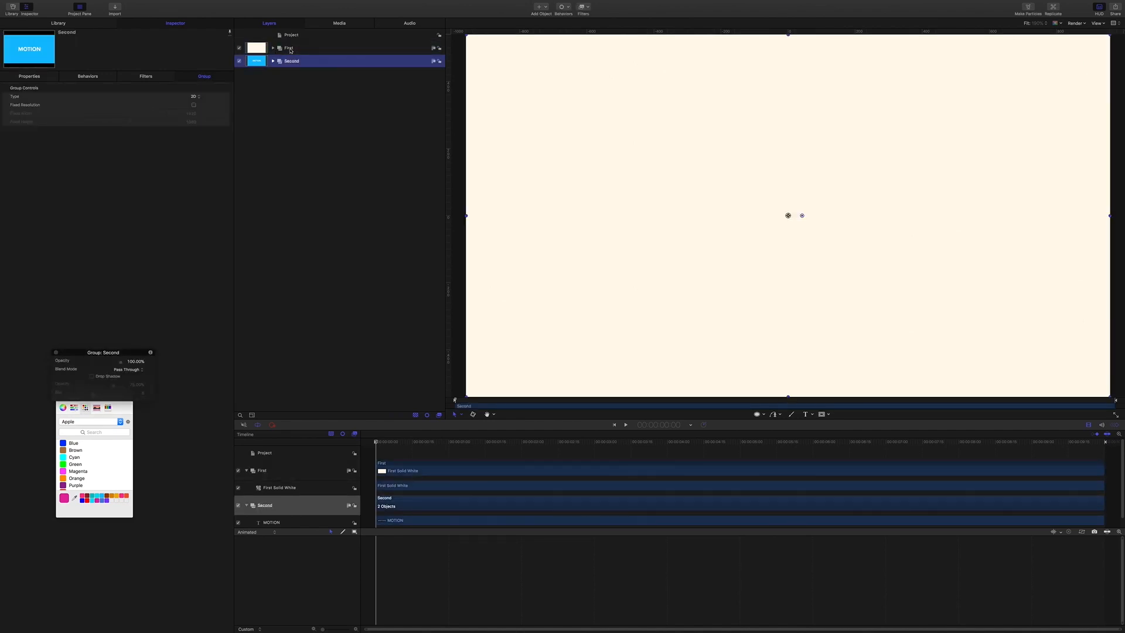
click(272, 49)
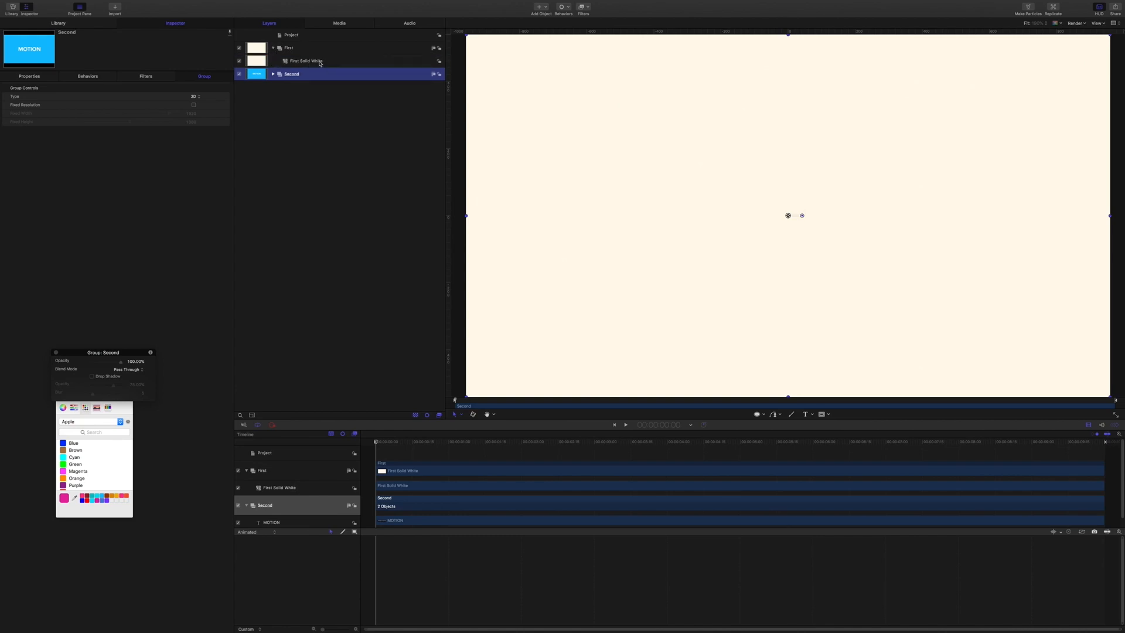
click(273, 74)
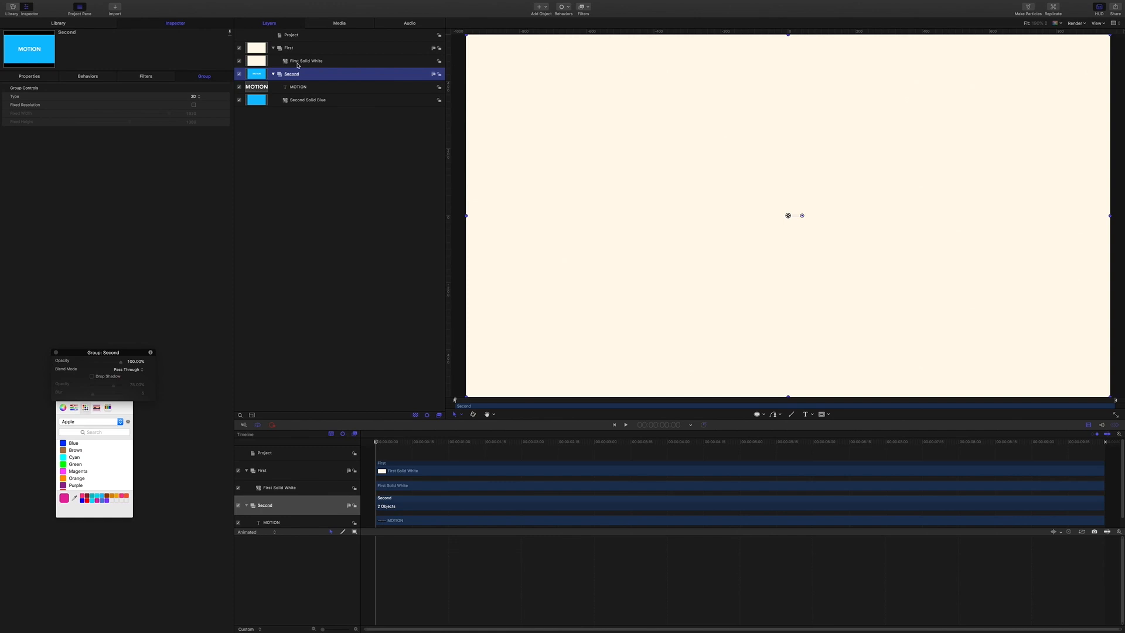
click(239, 61)
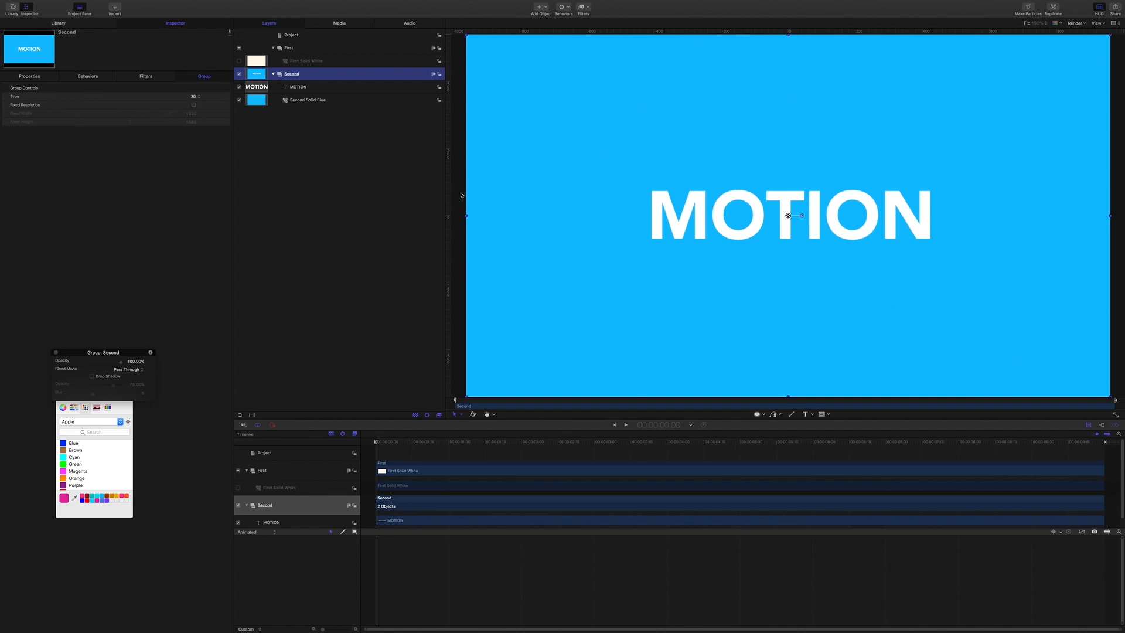
- Examine the MOTION text's formatting and its anchor point on the canvas
click(322, 90)
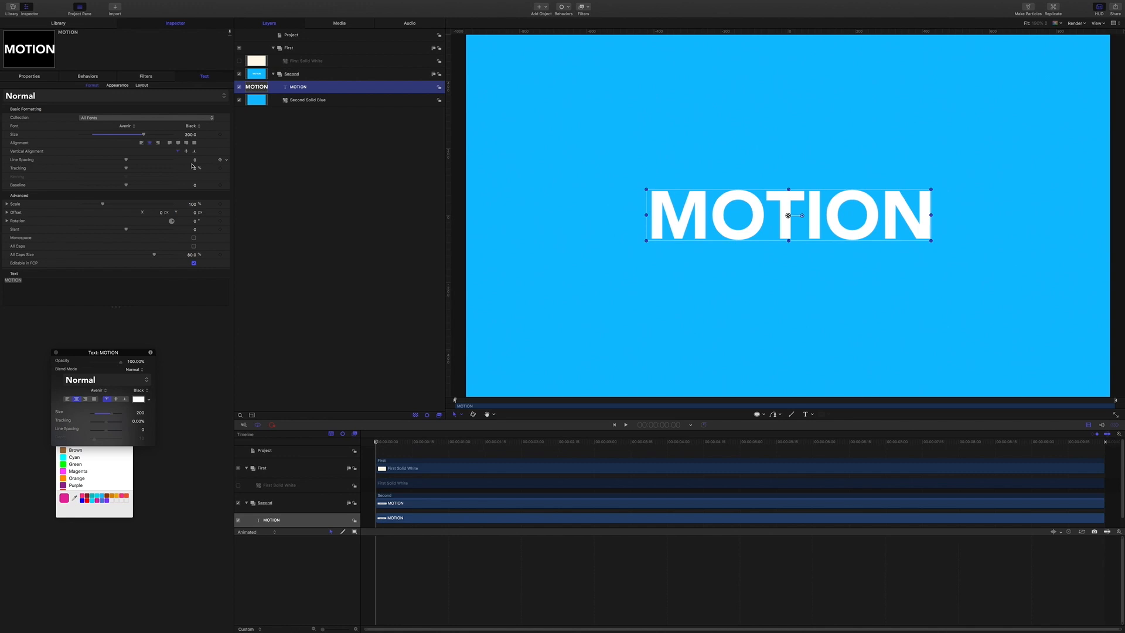
right_click(662, 206)
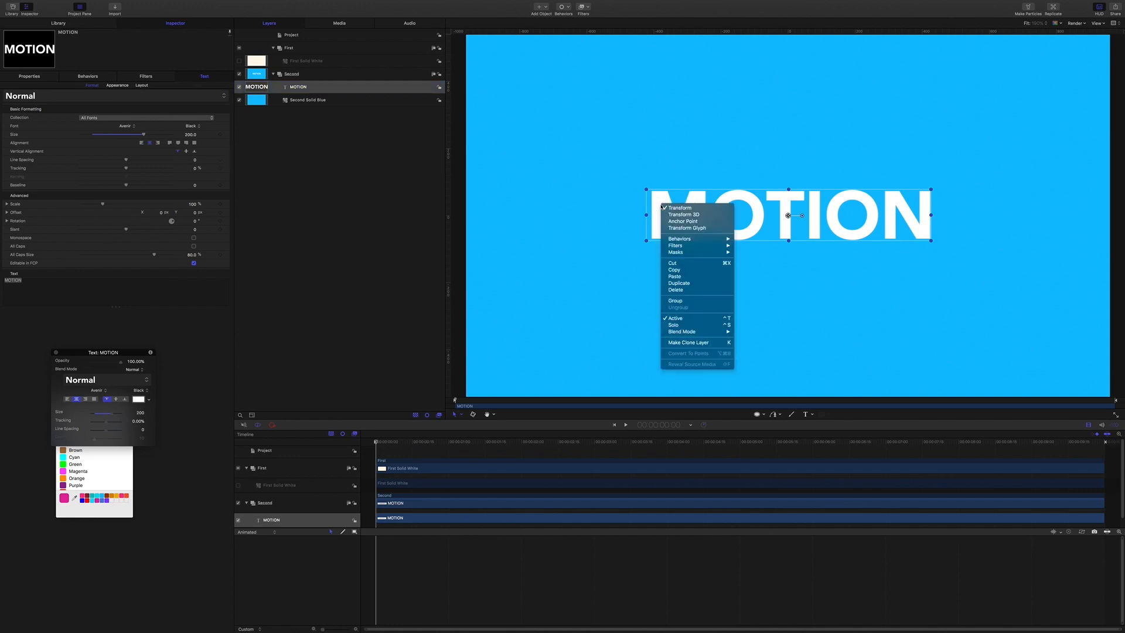
click(686, 222)
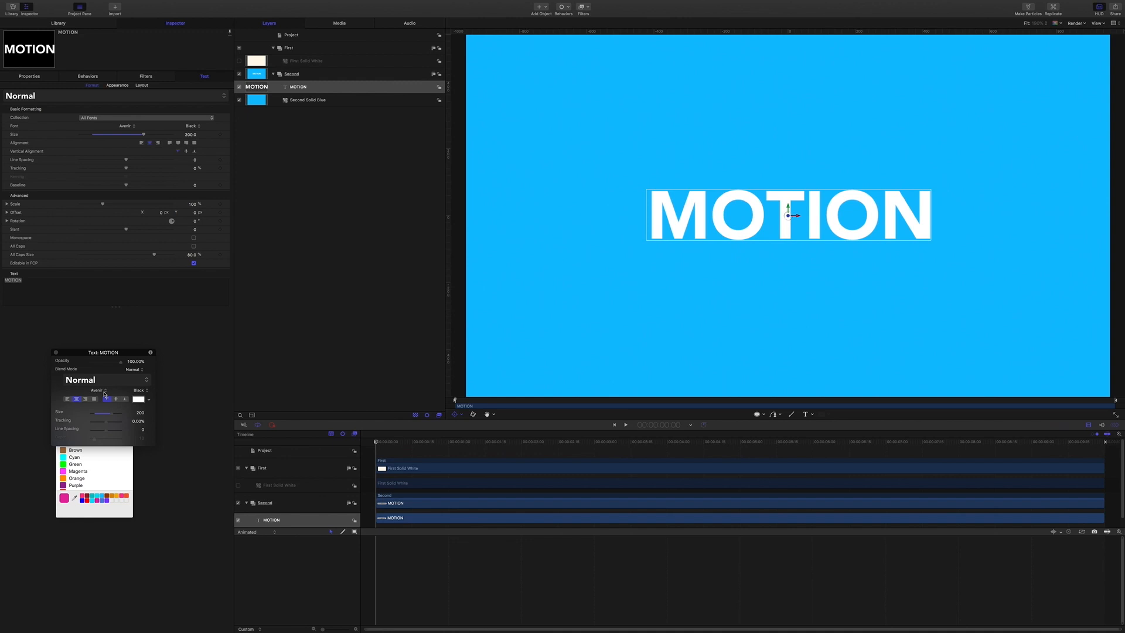
click(380, 268)
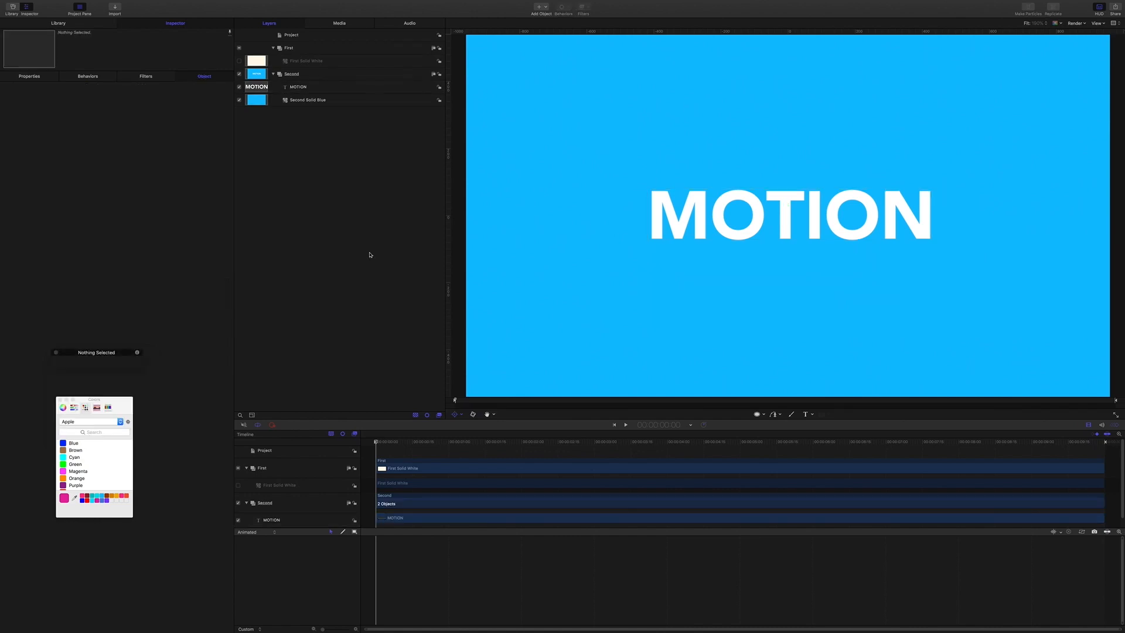
- Create a new group named Ink Splash and move it inside the First group
key(super+shift+n)
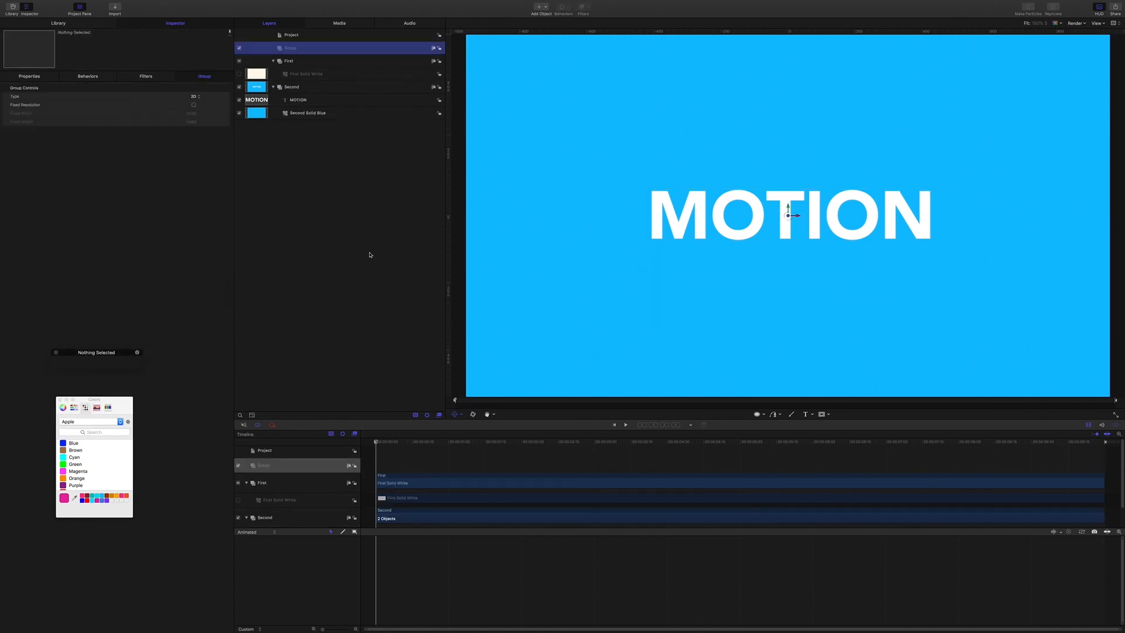
double_click(291, 48)
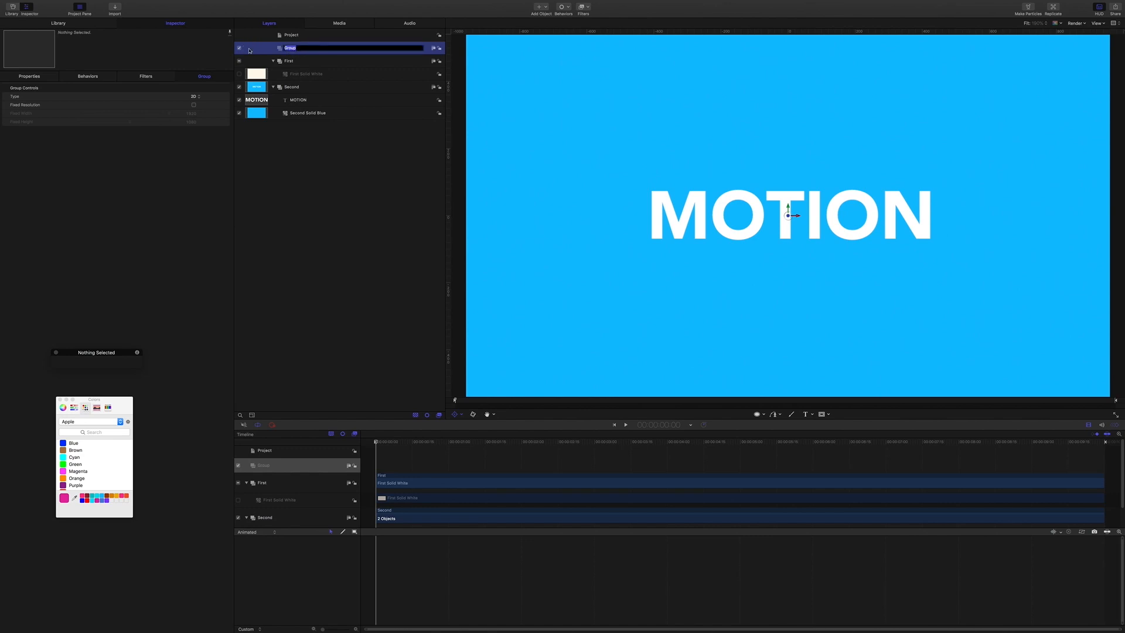
text(IN)
key(Return)
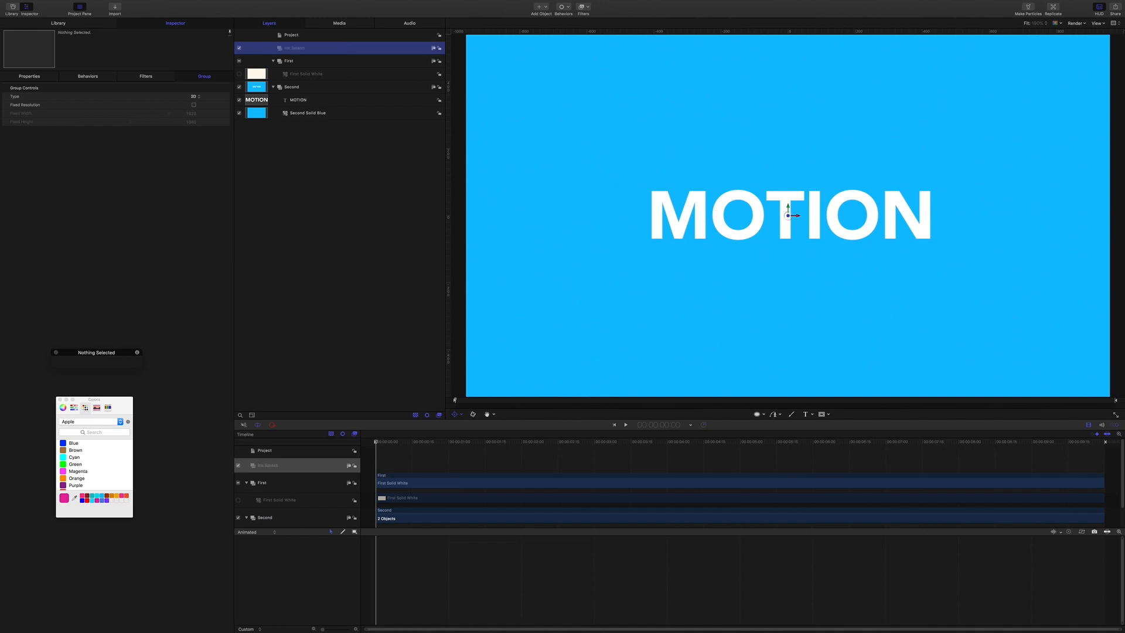
click(291, 61)
drag(292, 63, 291, 62)
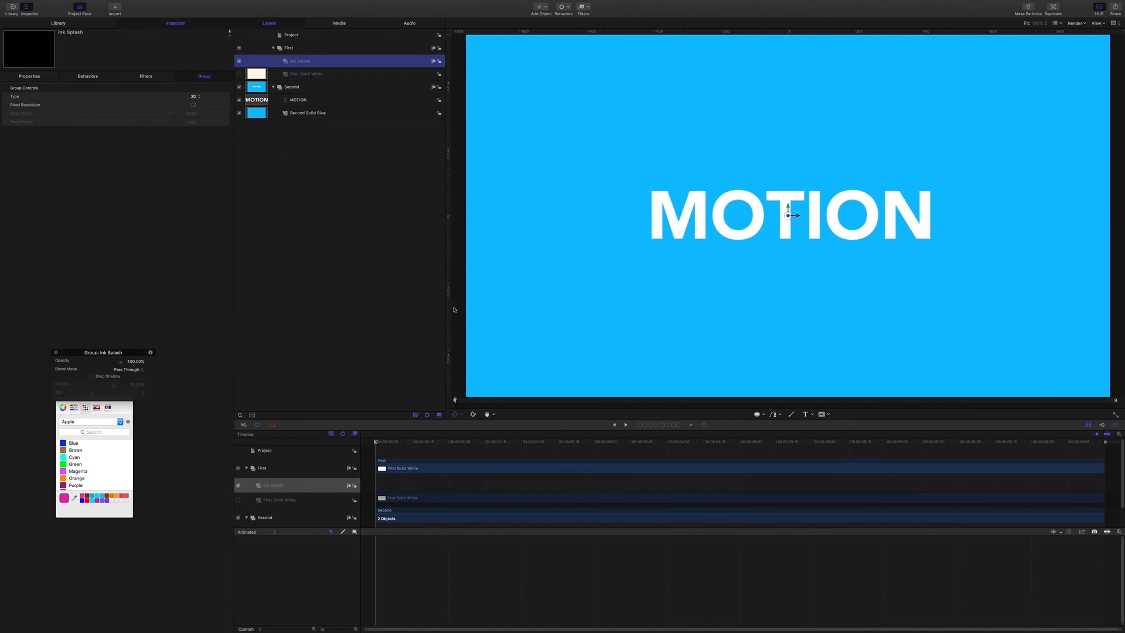
- Place a single-point Bezier shape near the canvas centre in the Ink Splash group and check its position
click(774, 416)
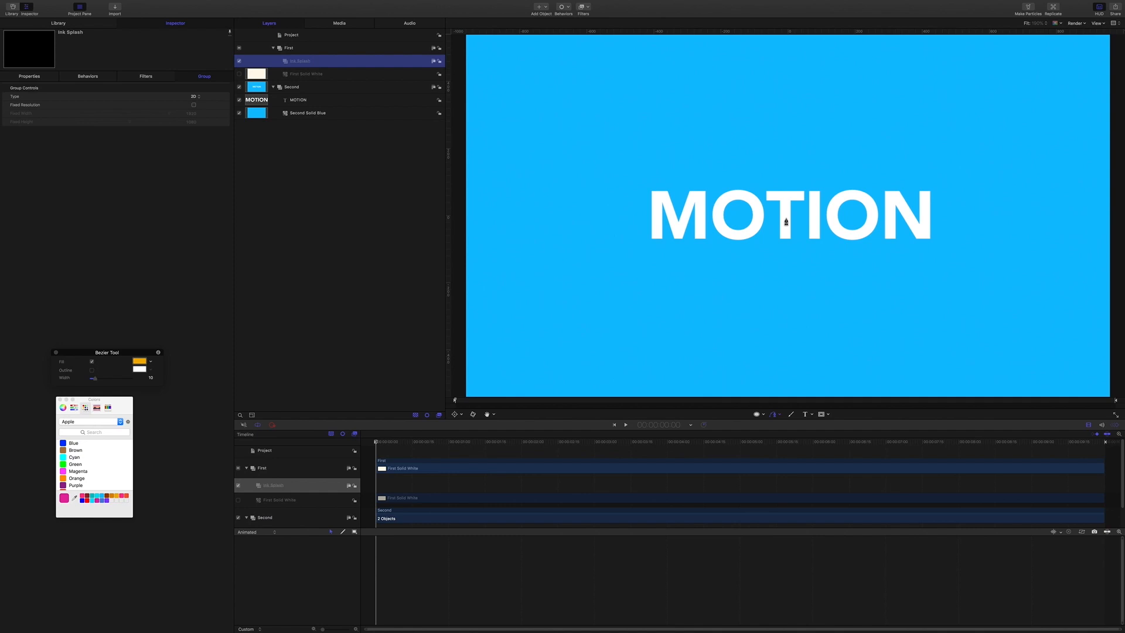
click(786, 218)
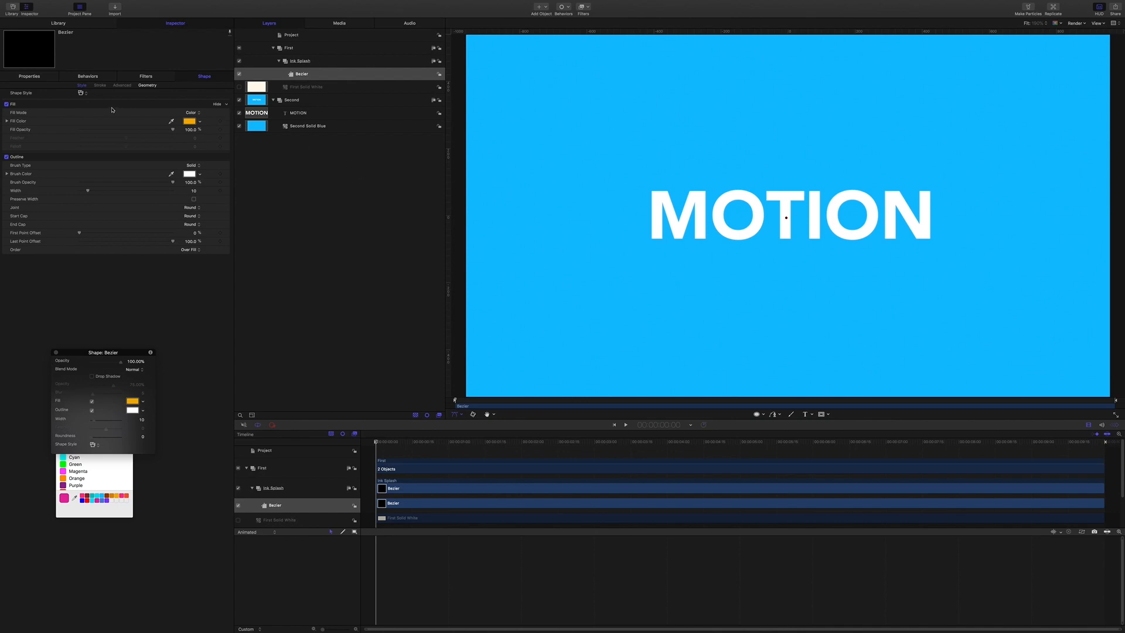
click(29, 77)
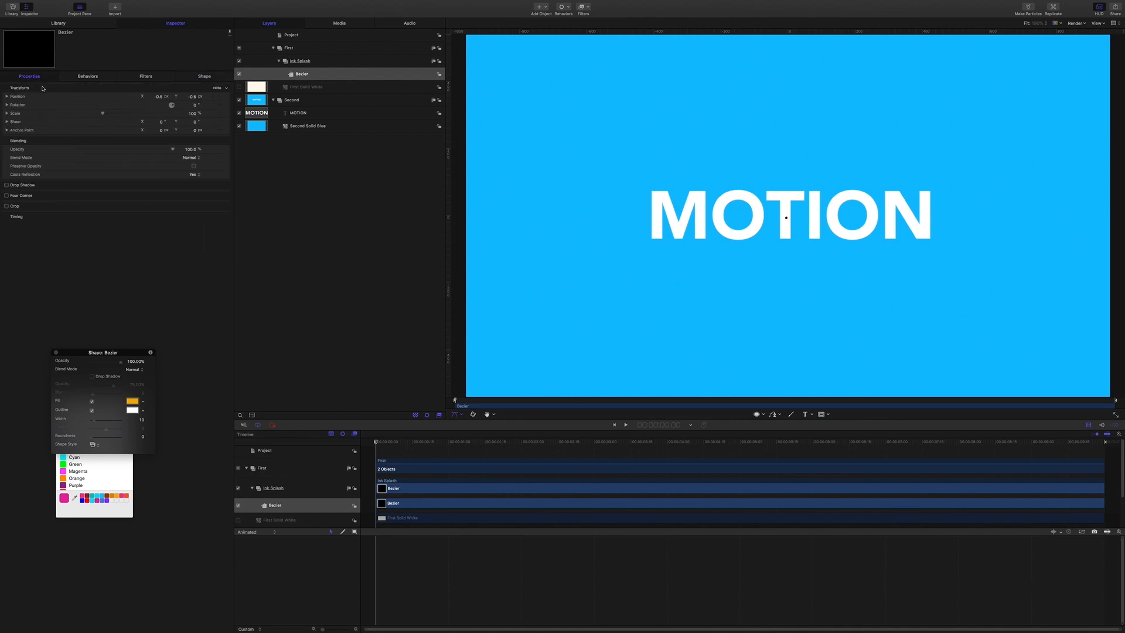
click(205, 76)
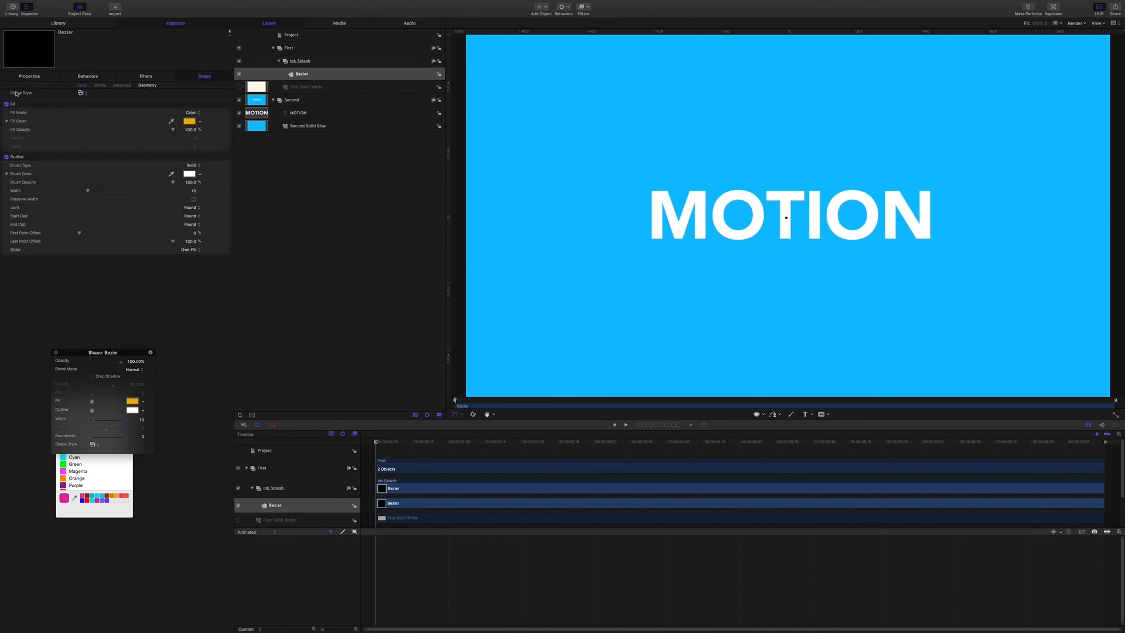
- Apply the Liquid shape style Ink Bleed 01 Heavy to the Bezier shape and set its outline width to 600
click(85, 94)
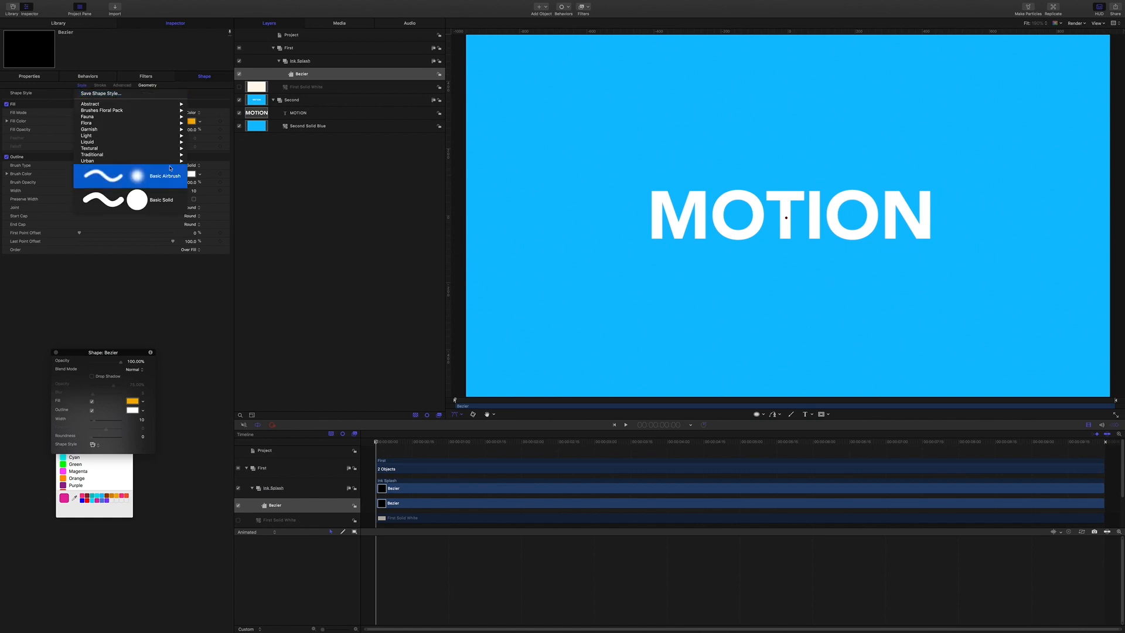
mouse_move(173, 145)
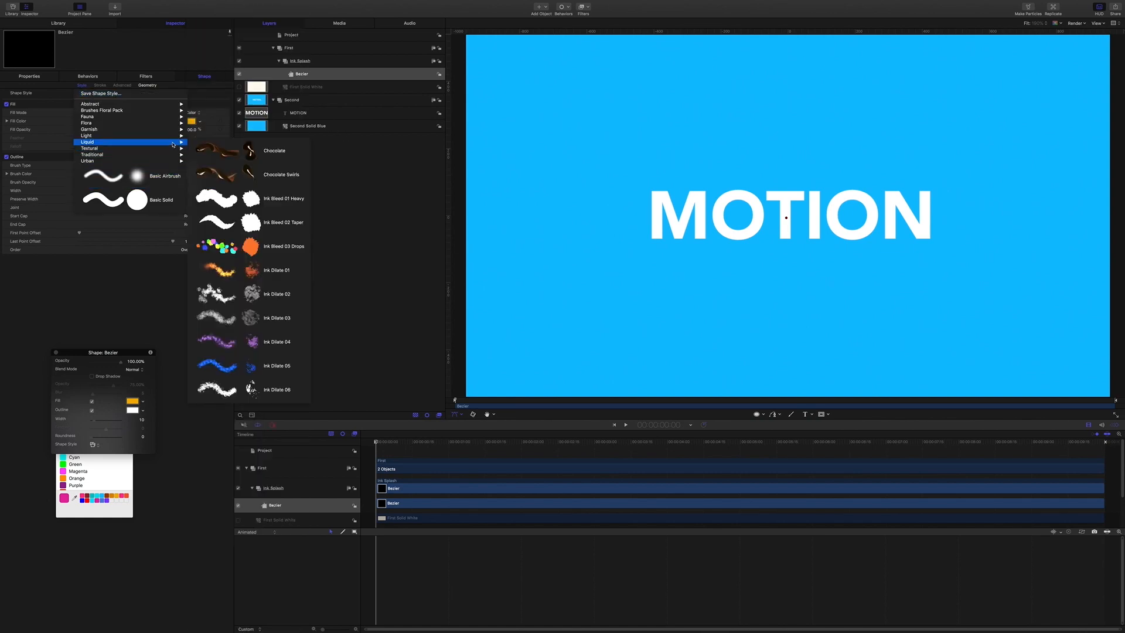
click(280, 199)
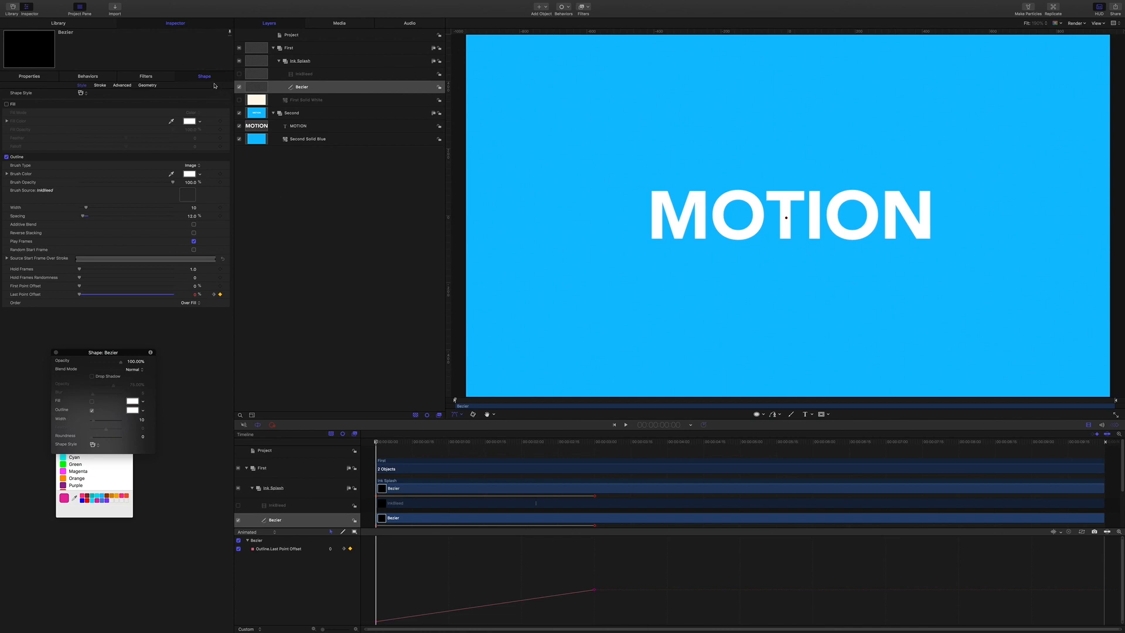
click(194, 209)
text(600)
key(Return)
- Play the ink bleed animation from the start and stop the playhead at 1:28
drag(378, 444, 375, 443)
key(space)
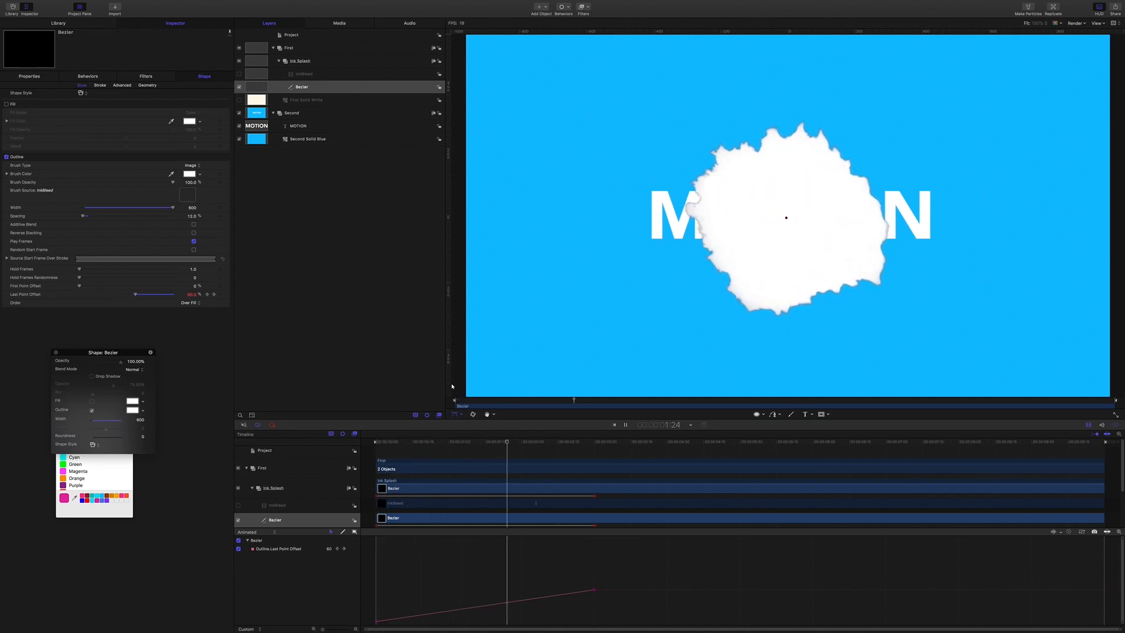
key(space)
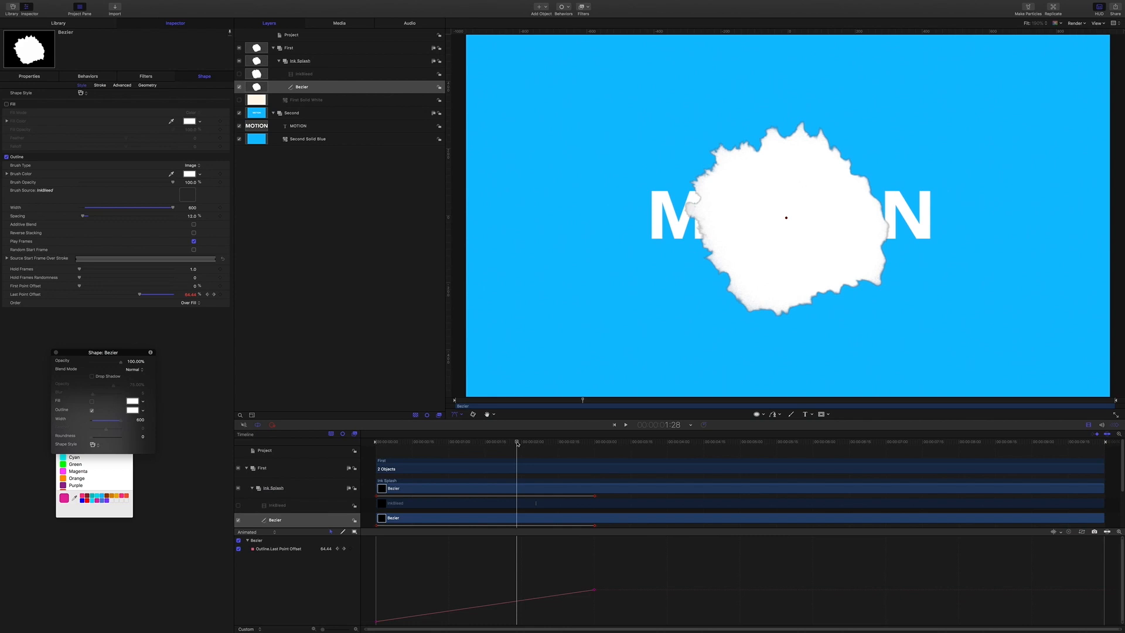
click(516, 442)
- Rename the Bezier shape in the Ink Splash group as Middle
click(307, 89)
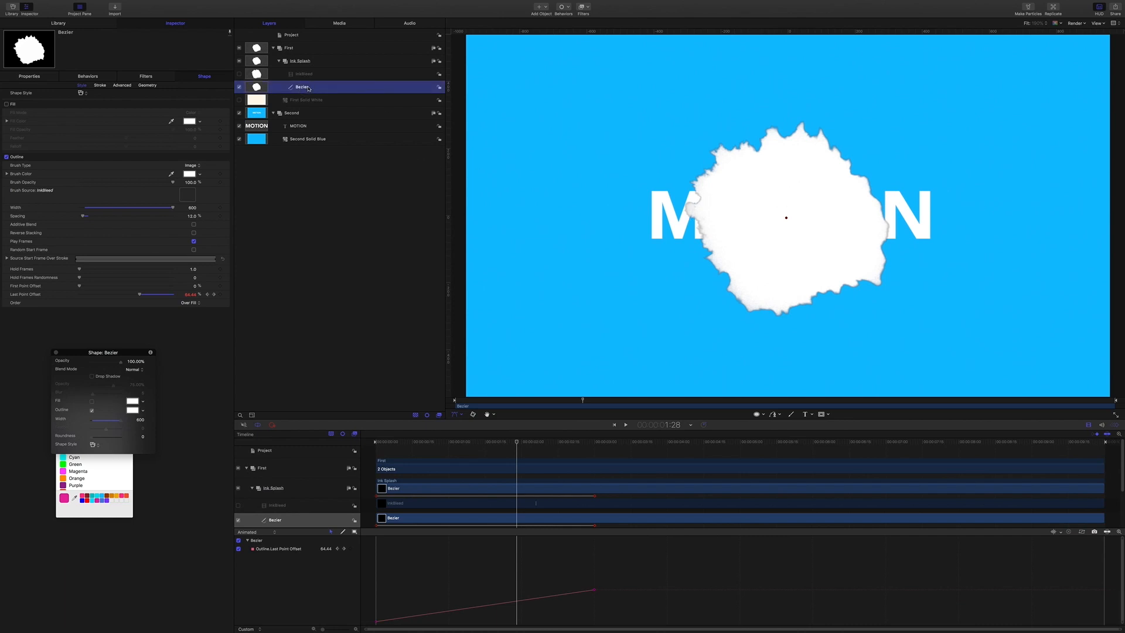
double_click(306, 88)
text(Middle)
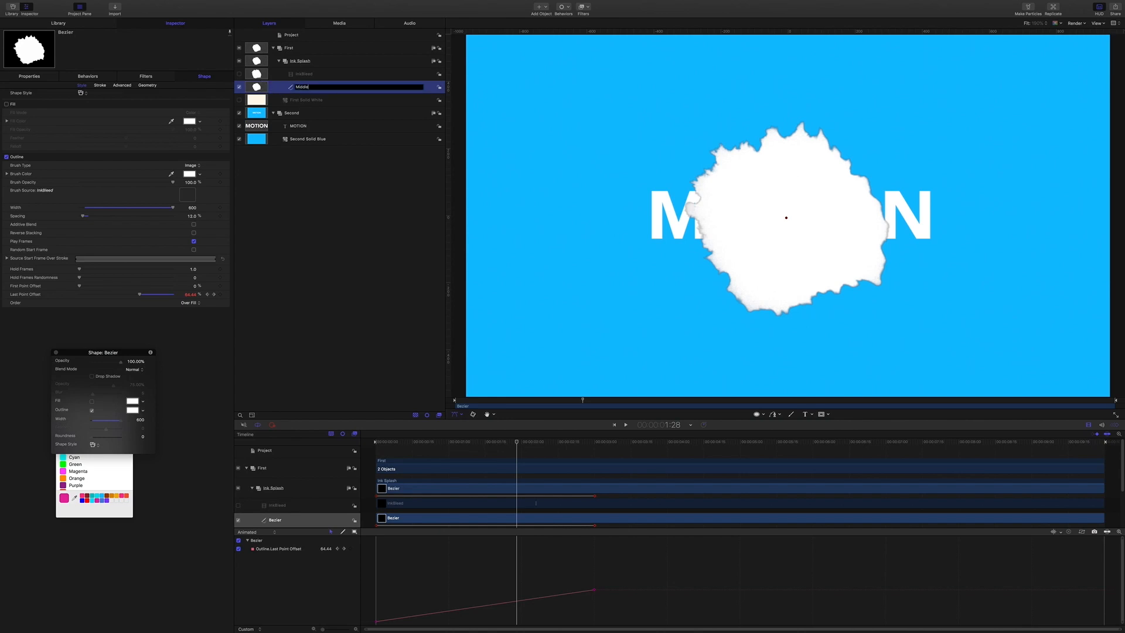
click(314, 75)
click(306, 88)
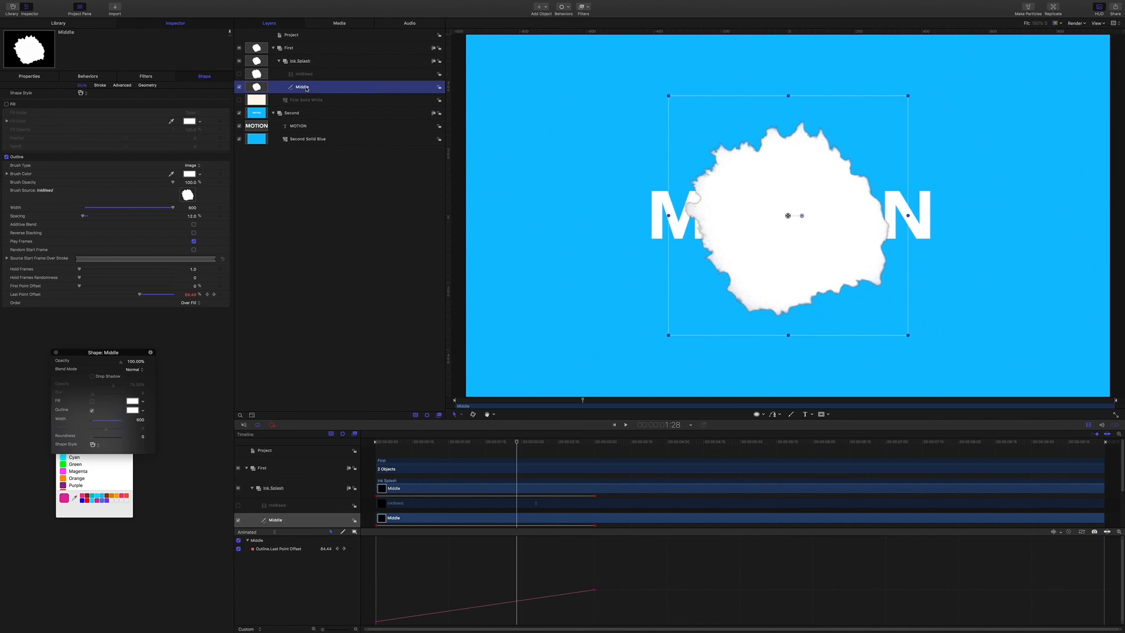
- Duplicate the Middle shape twice in the Ink Splash group and rename the two copies Left and Right
key(super+d)
key(super+d)
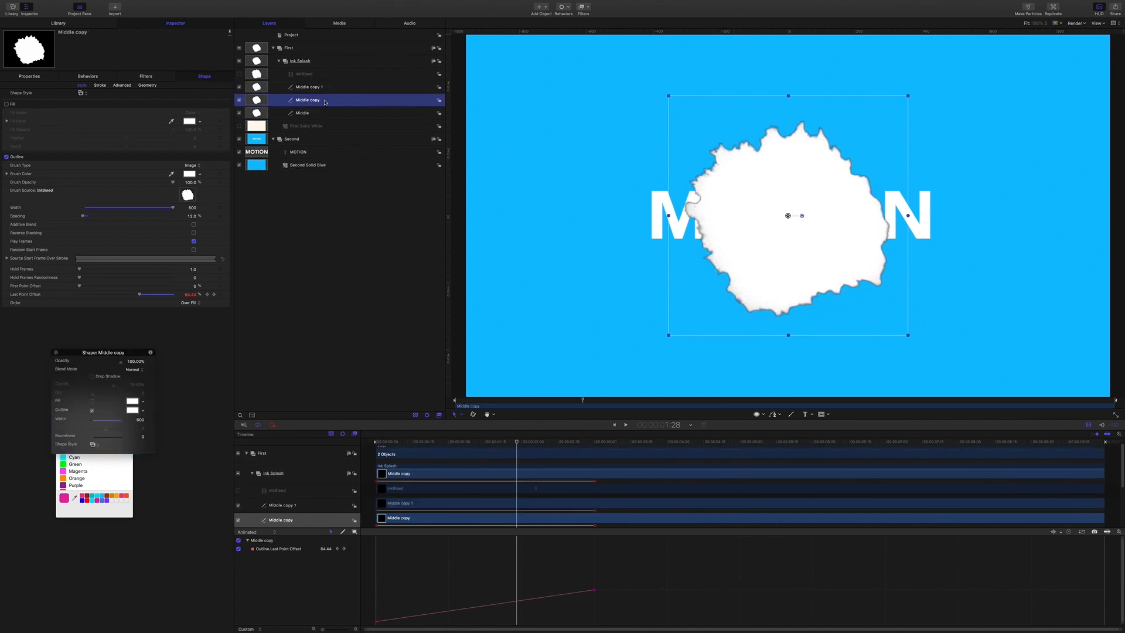
double_click(318, 101)
text(Le)
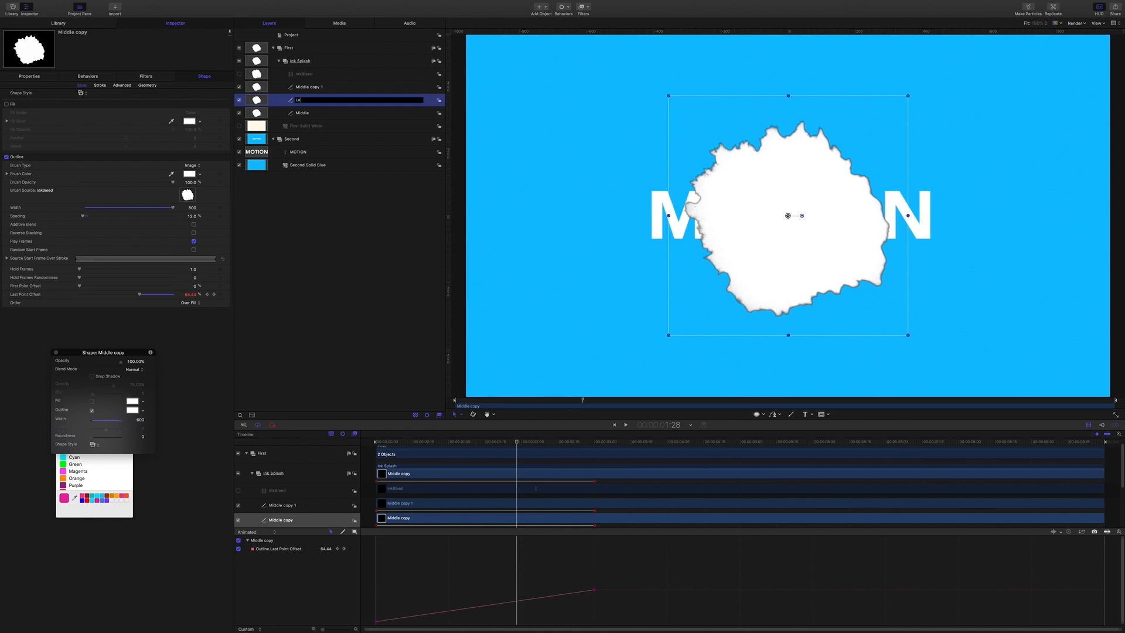
text(ft)
key(Return)
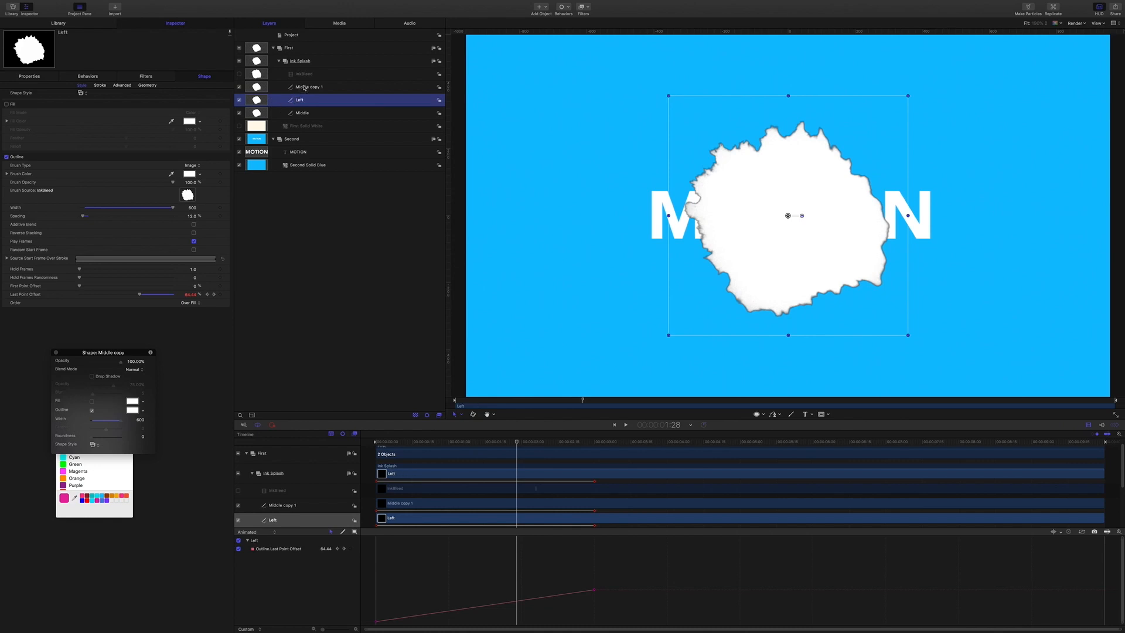
click(304, 87)
double_click(303, 87)
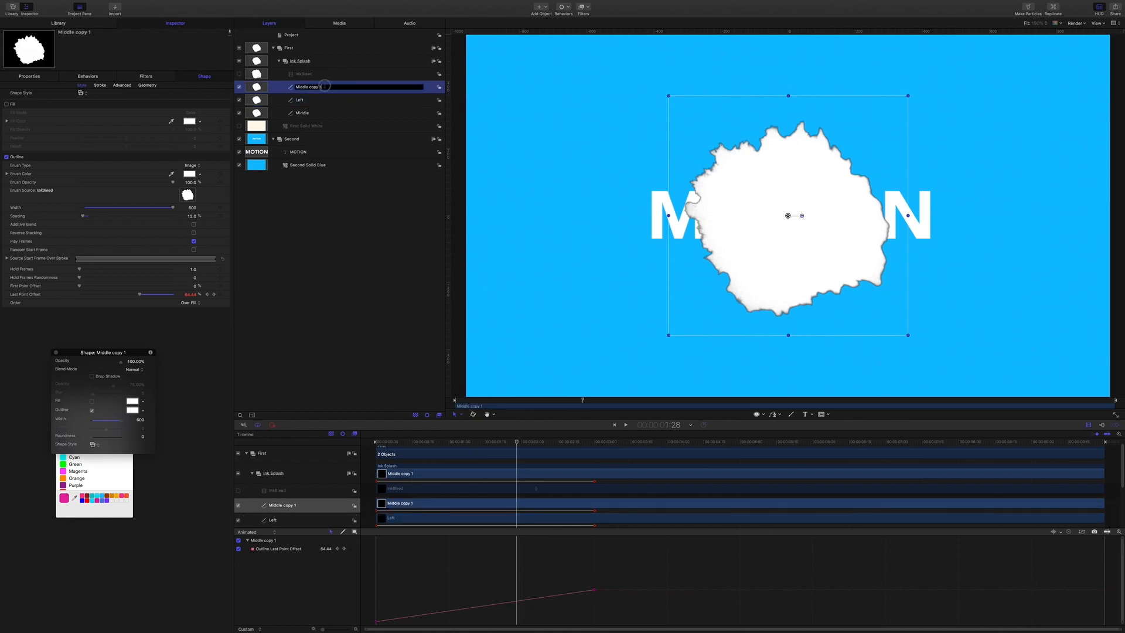
text(Right)
key(Return)
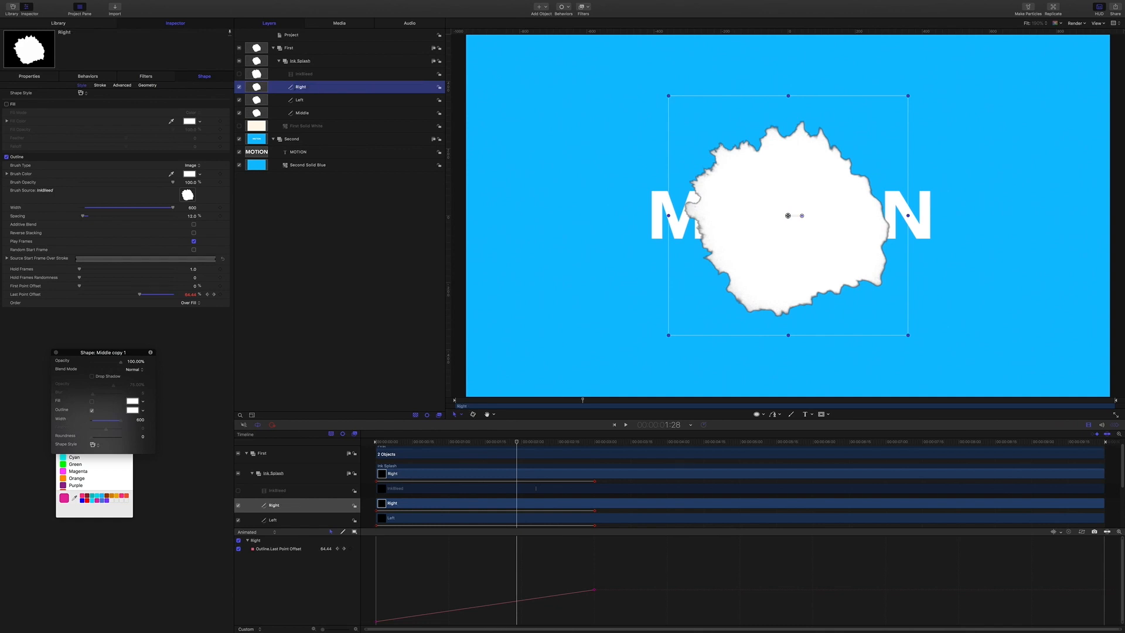
- Offset the Left shape to an X position of about -266 px and the Right shape to about 390 px
click(299, 100)
click(29, 76)
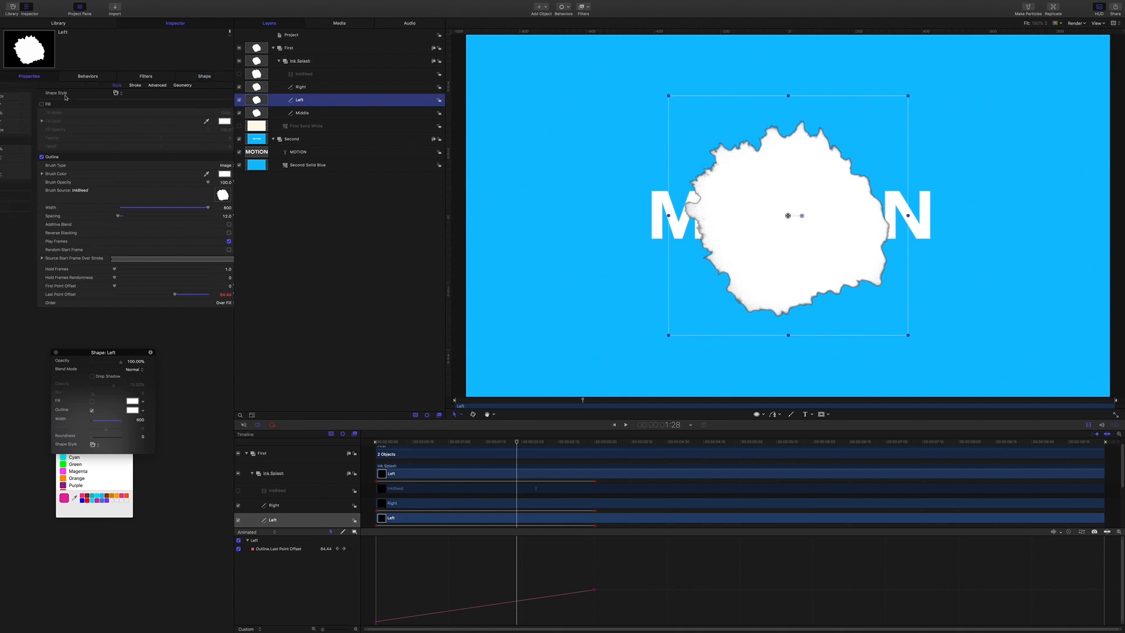
drag(158, 97, 113, 97)
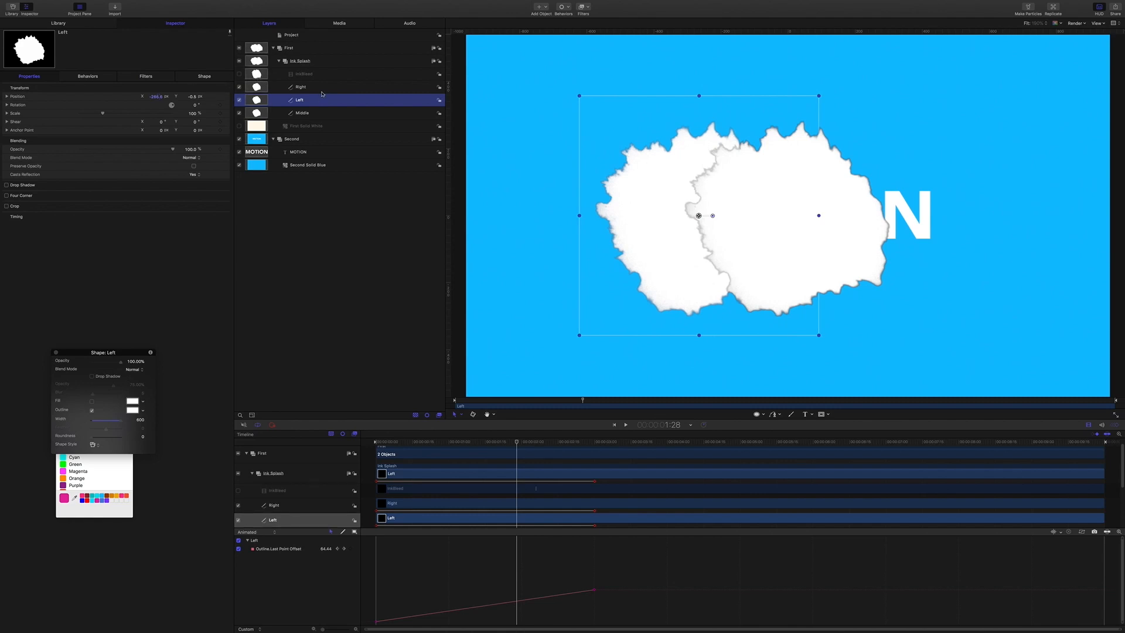
click(262, 85)
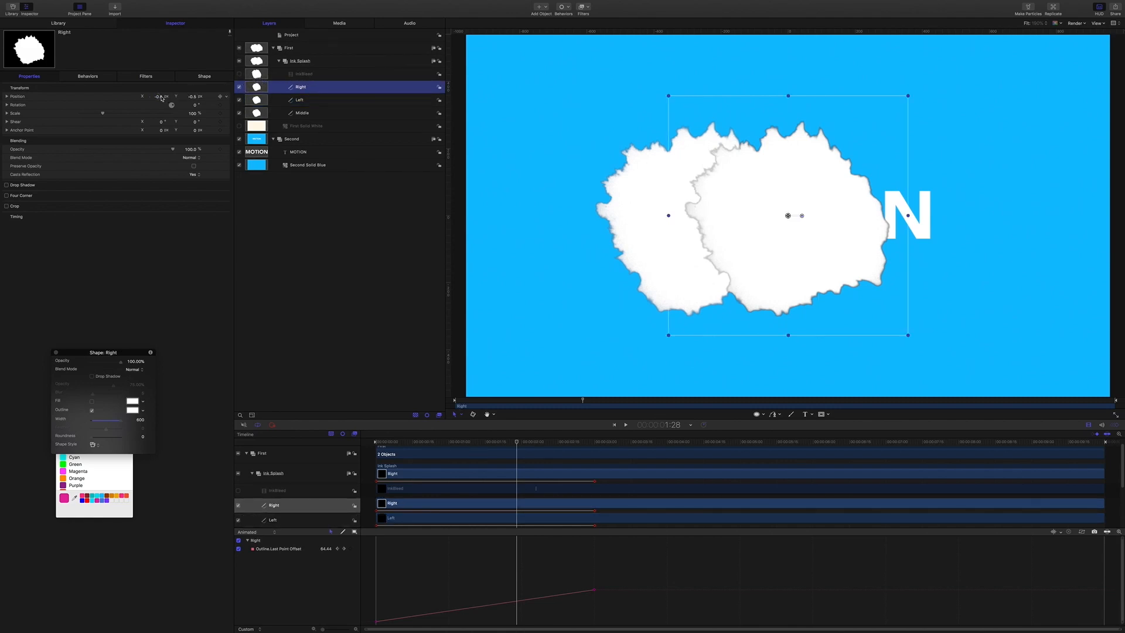
mouse_move(159, 97)
mouse_down()
mouse_move(227, 98)
mouse_move(194, 103)
mouse_up()
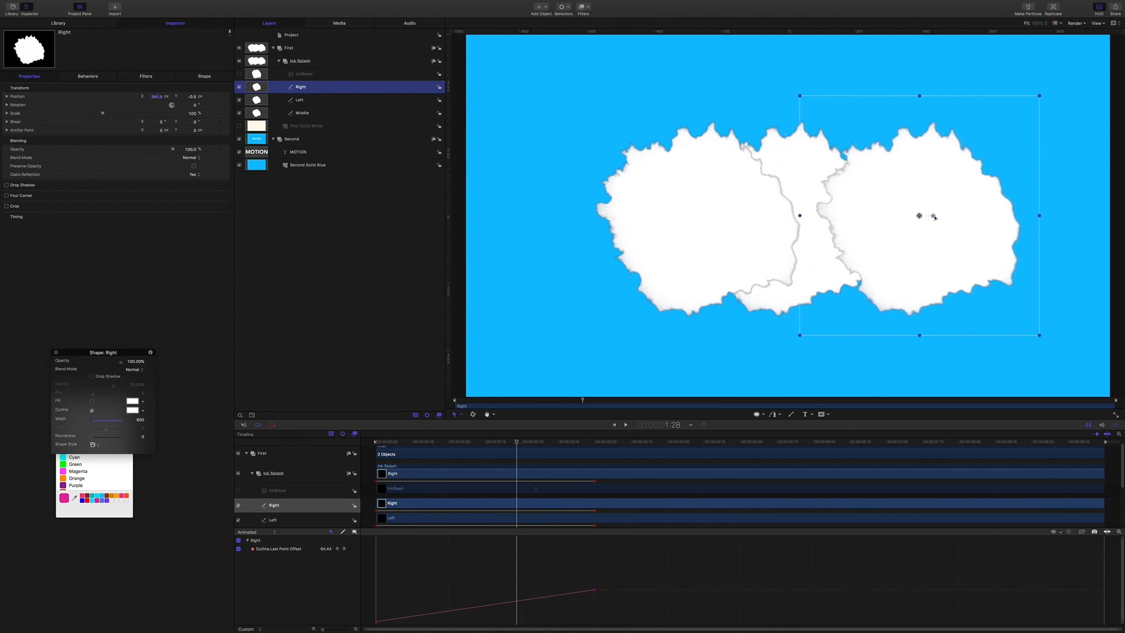
- Rotate the Right shape about 17.7° and the Left shape about 20.3° to vary their ink edges
drag(933, 216, 933, 212)
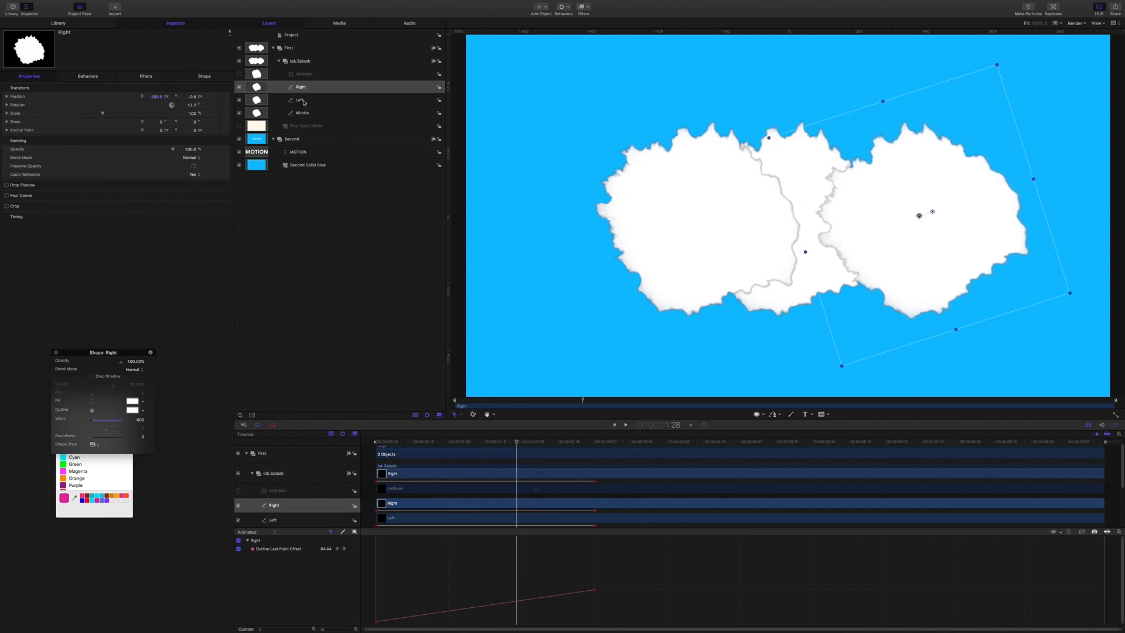
click(664, 217)
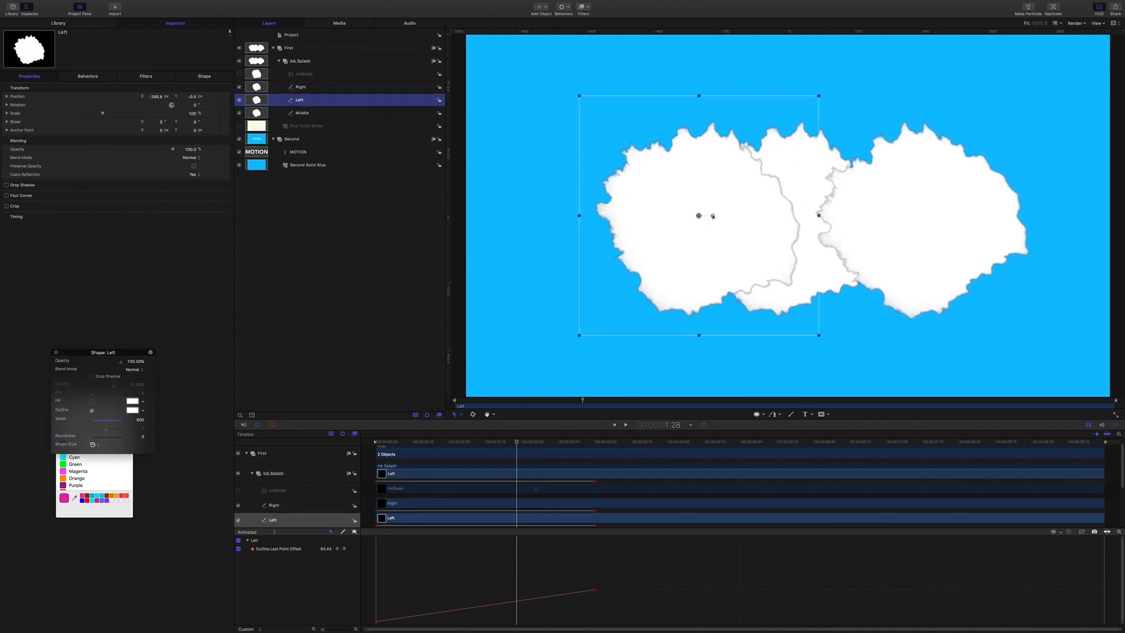
drag(713, 216, 708, 213)
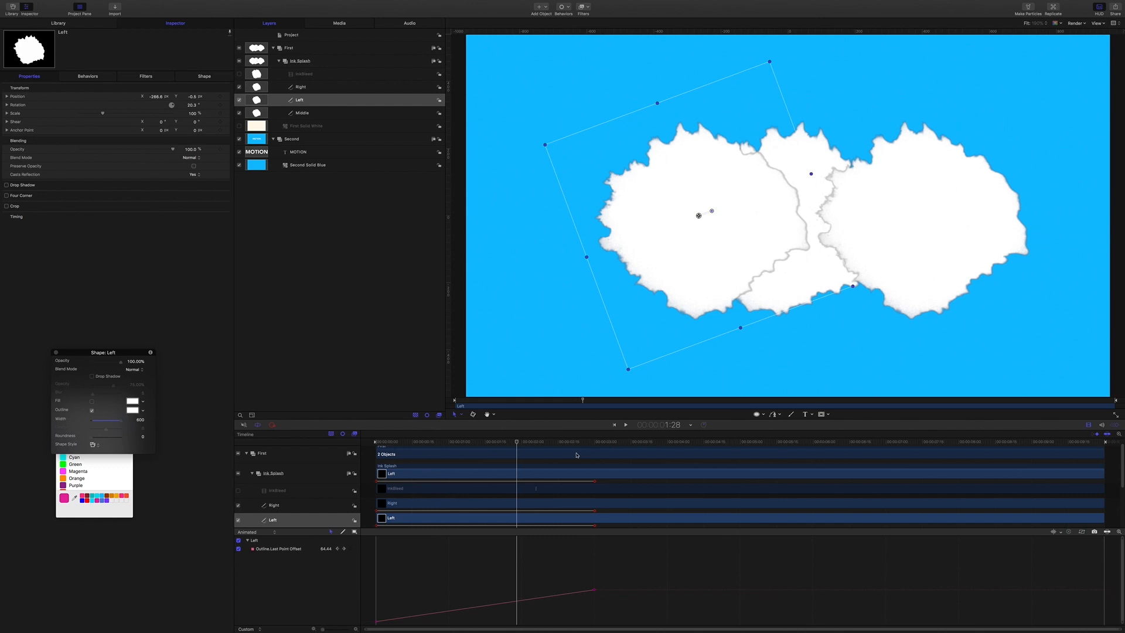
- With the playhead at 2:01, add an image mask to the First group using the Ink Splash group as its source
click(523, 444)
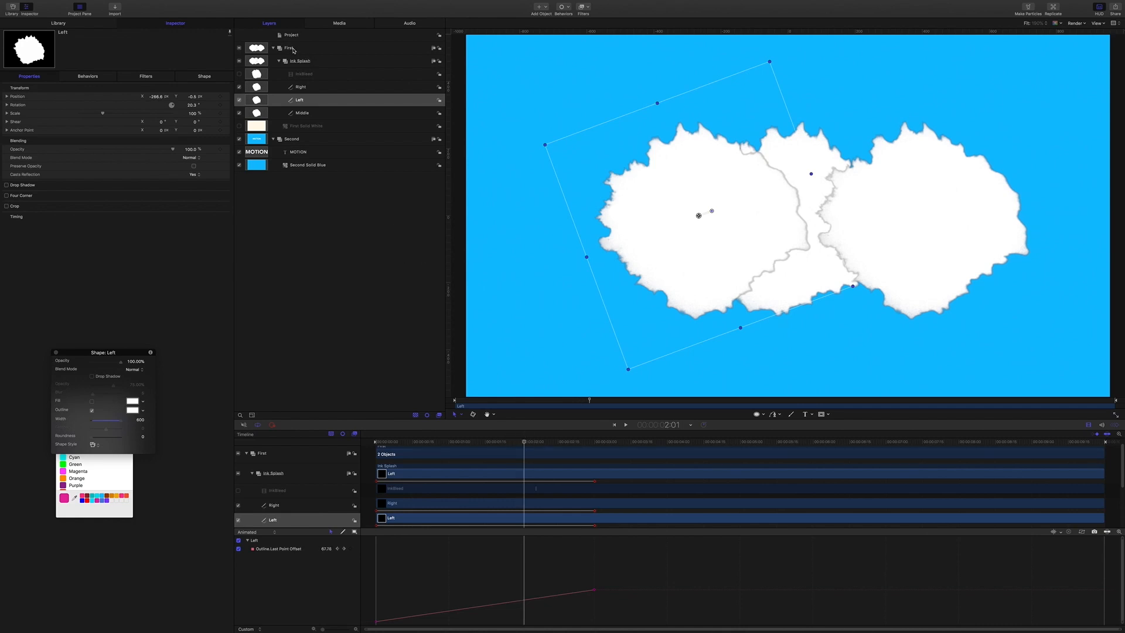
click(294, 49)
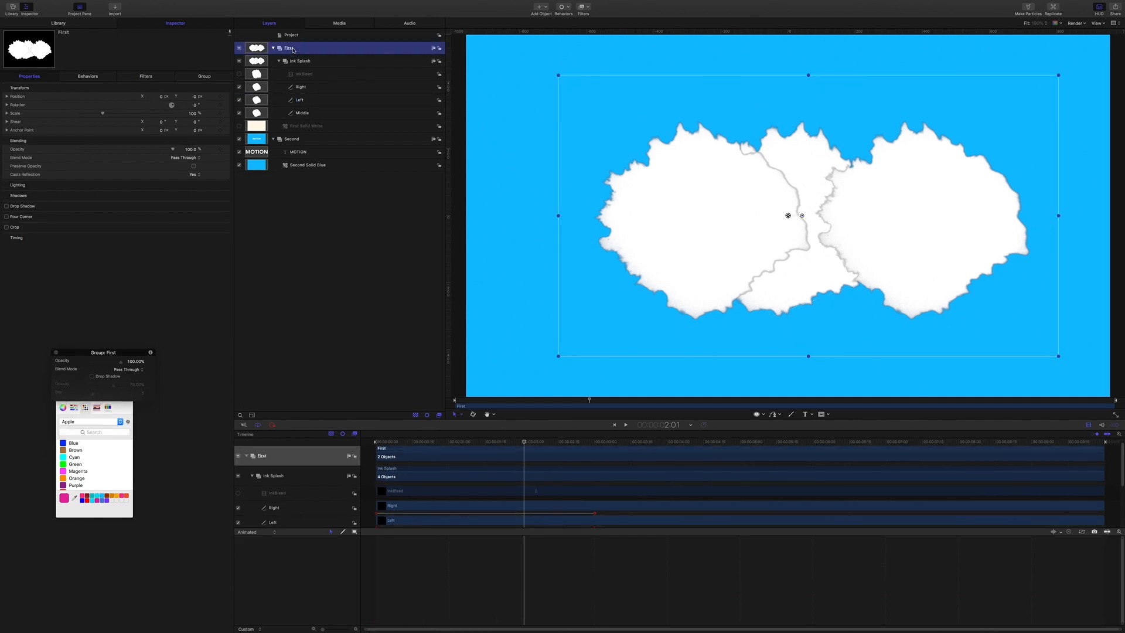
right_click(294, 51)
click(319, 149)
drag(284, 74, 188, 101)
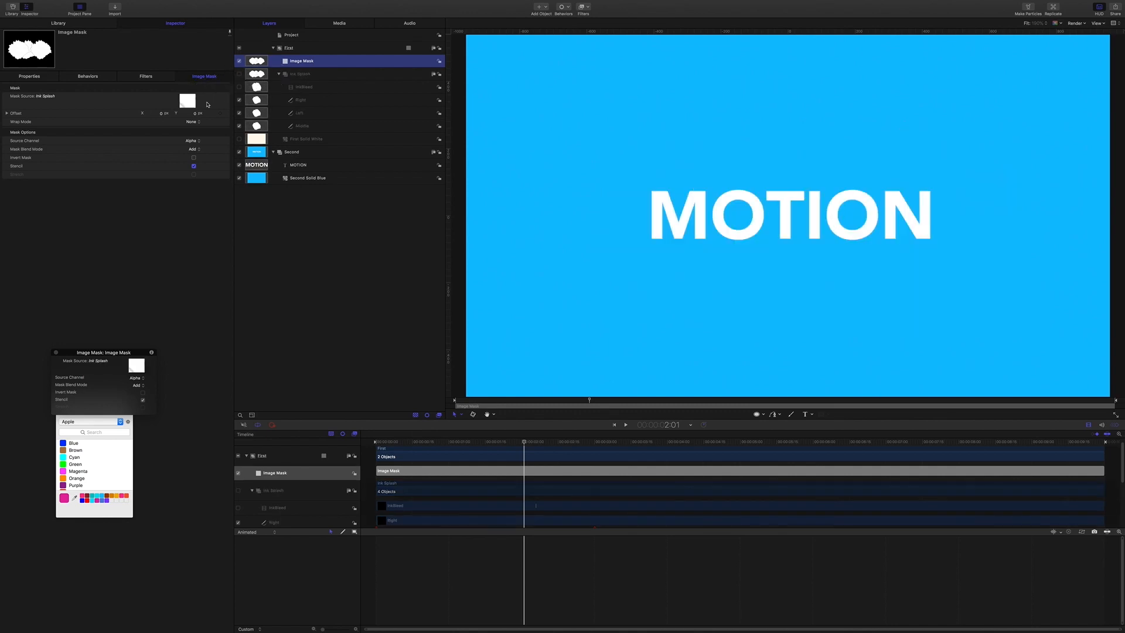
- Turn on the First Solid White layer and set the image mask's blend mode to Subtract
click(239, 139)
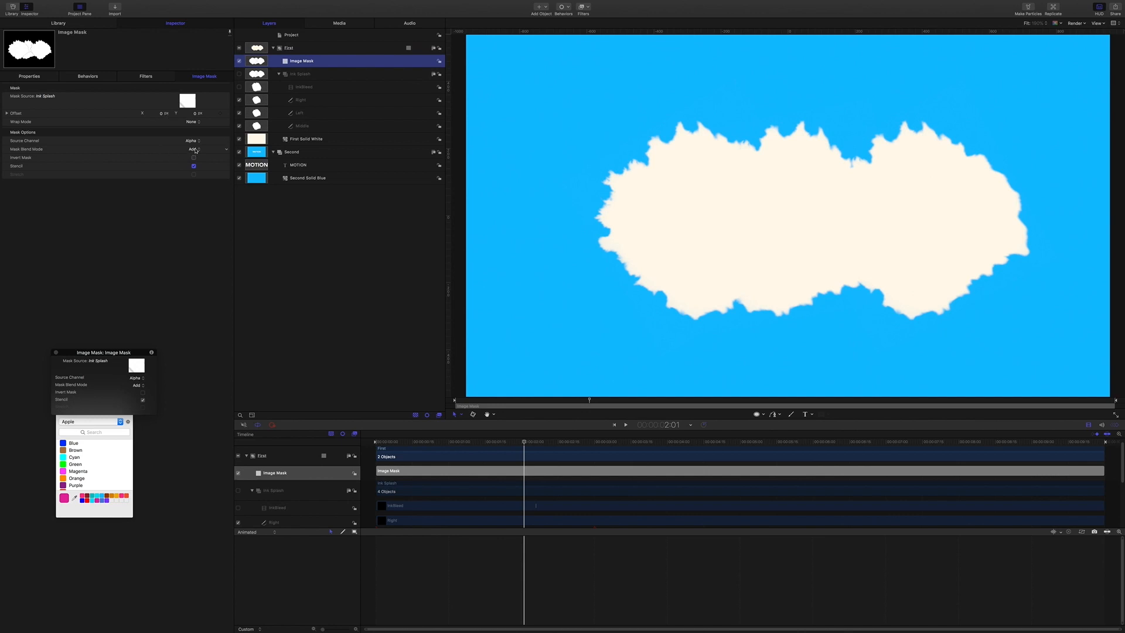
click(198, 151)
click(196, 158)
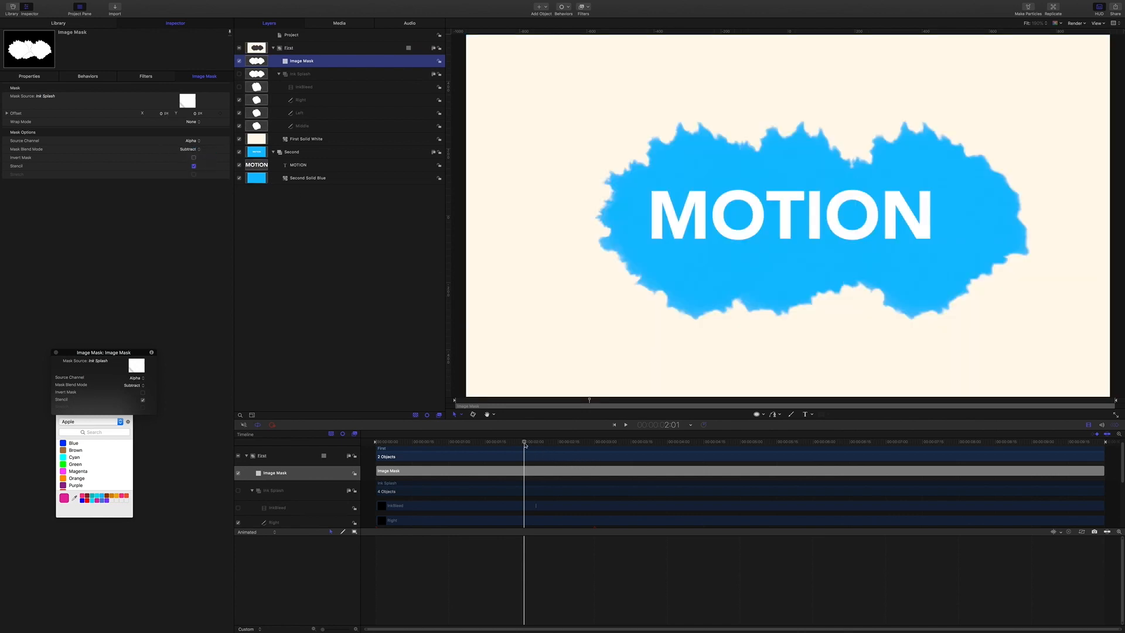
- Play the masked ink splash reveal from the start and stop at 1:16
drag(523, 442, 376, 441)
key(space)
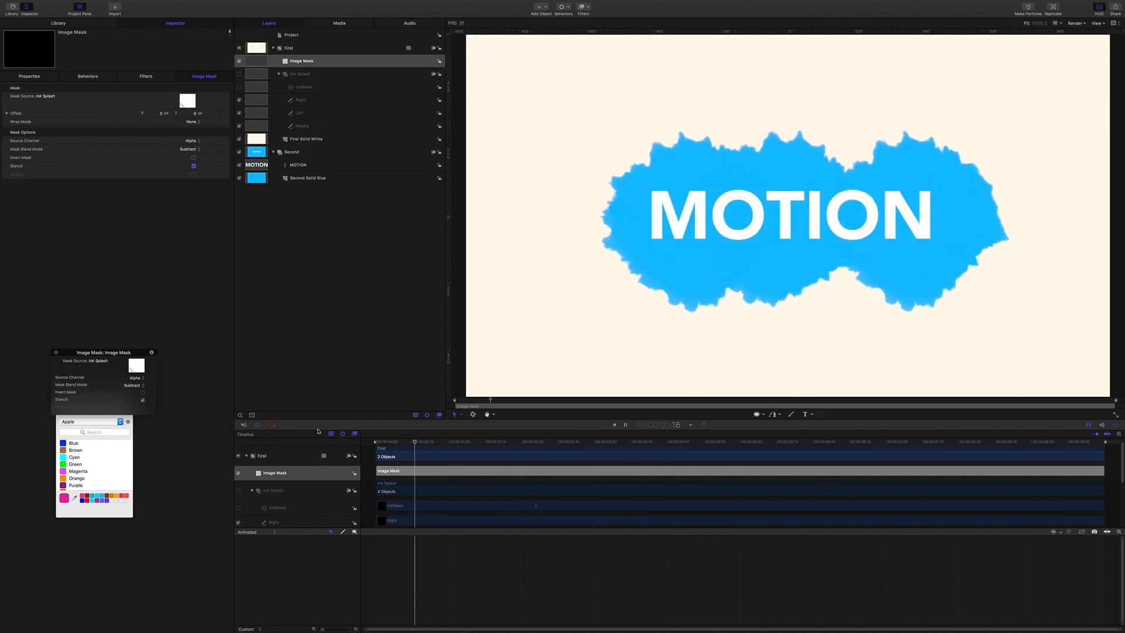
key(space)
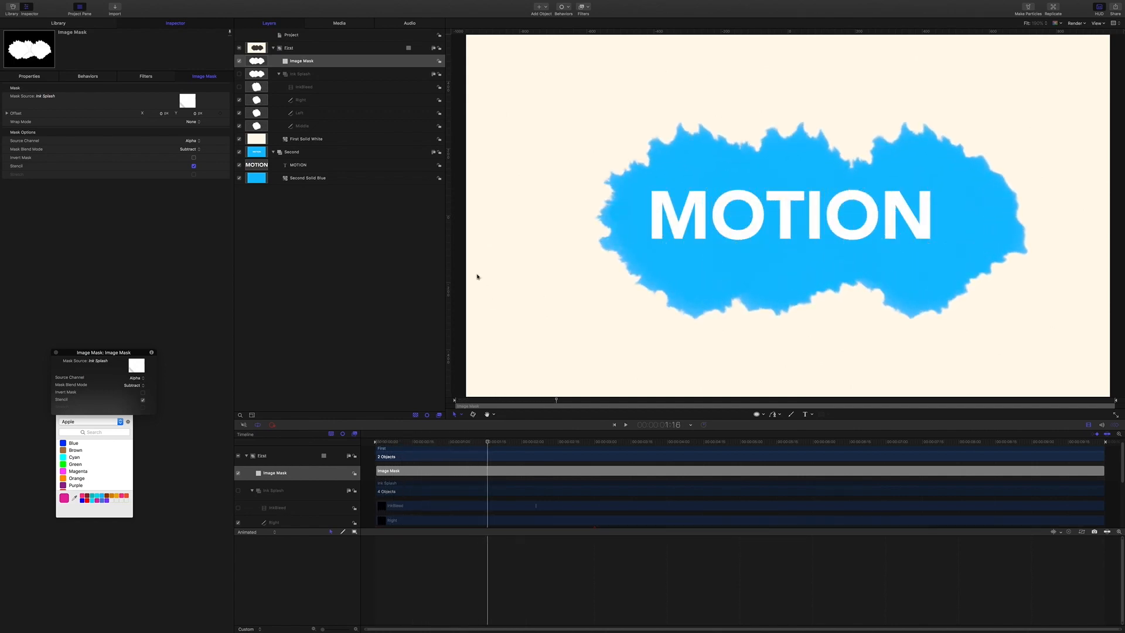
- Move the Right shape closer to the Middle shape, to about X 300 px and Y 8.5 px
click(303, 100)
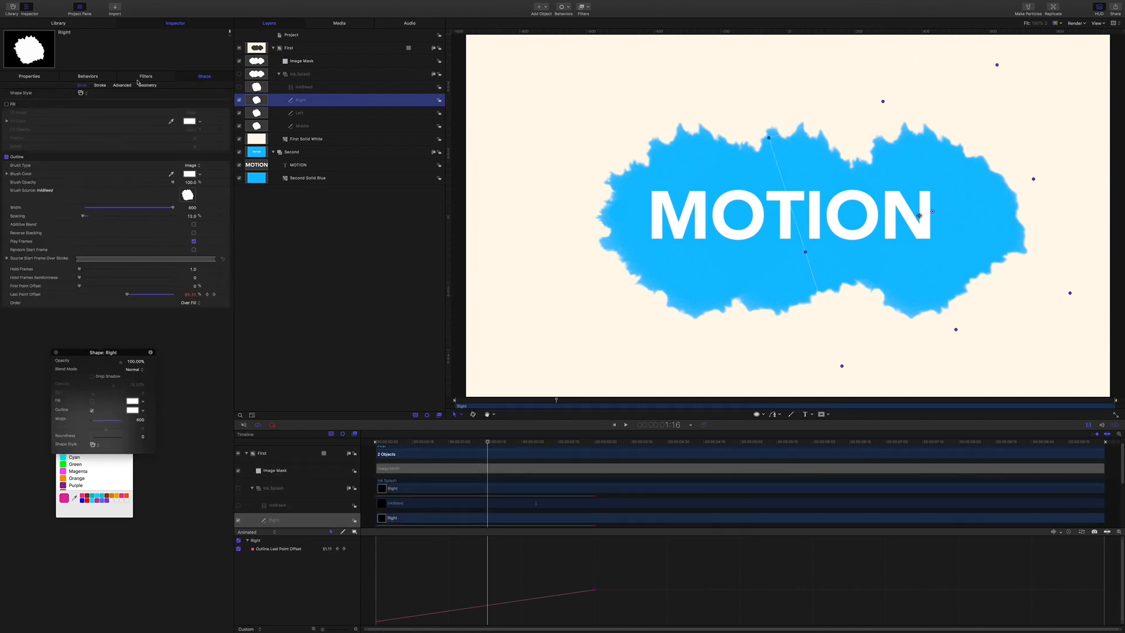
click(31, 77)
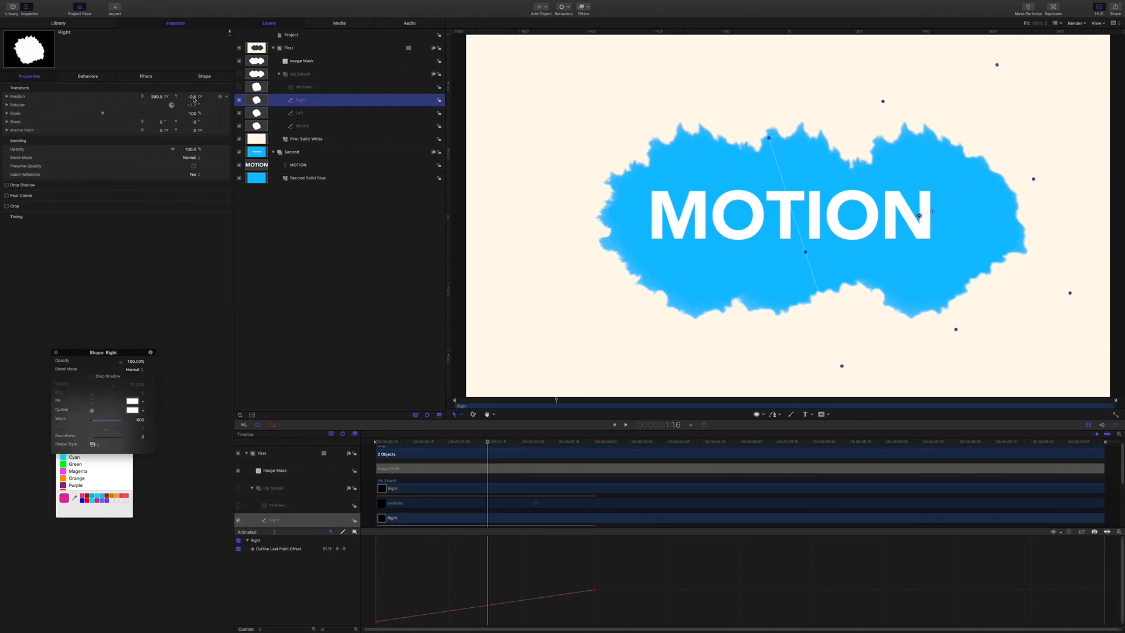
drag(195, 98, 111, 98)
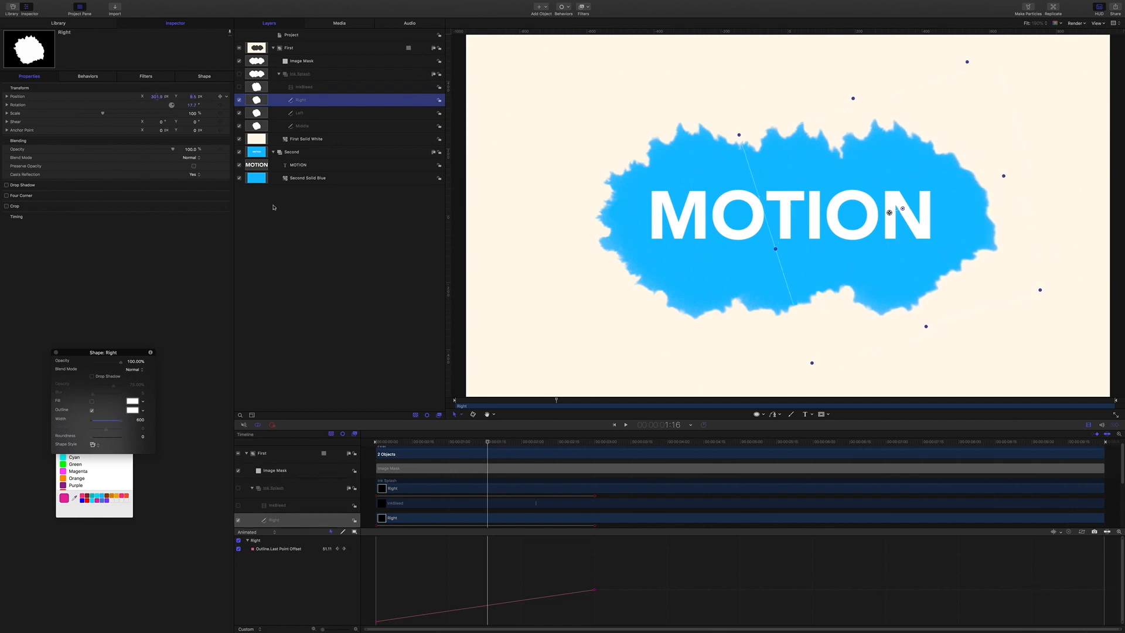
- Replay the reveal from the start to check the repositioned Right shape, stopping at 1:24
drag(486, 441, 354, 414)
key(space)
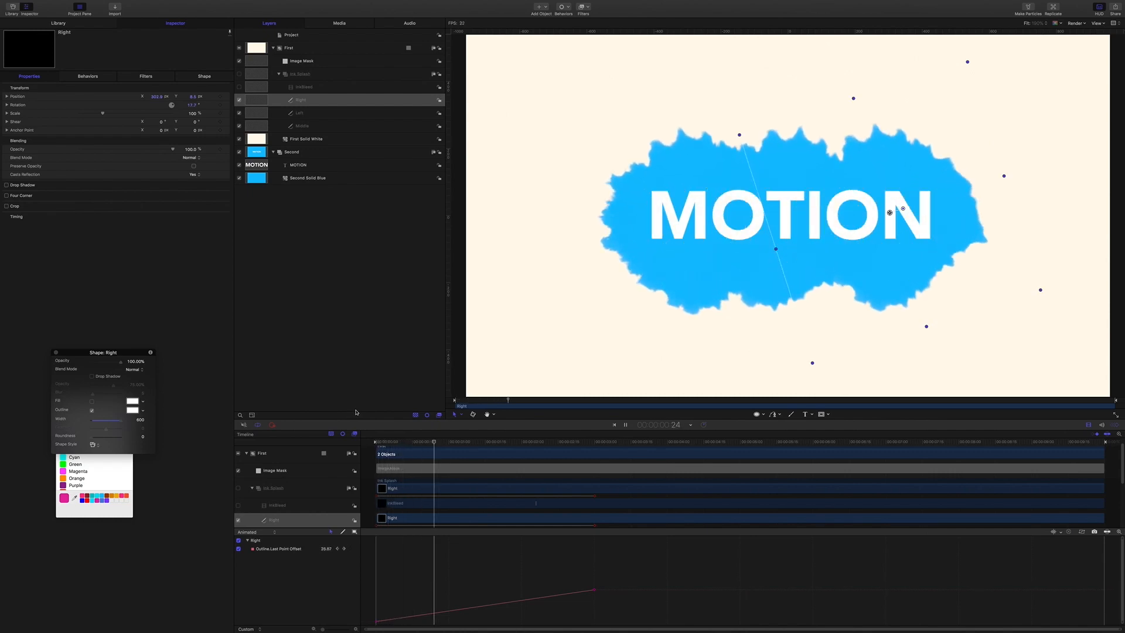
key(space)
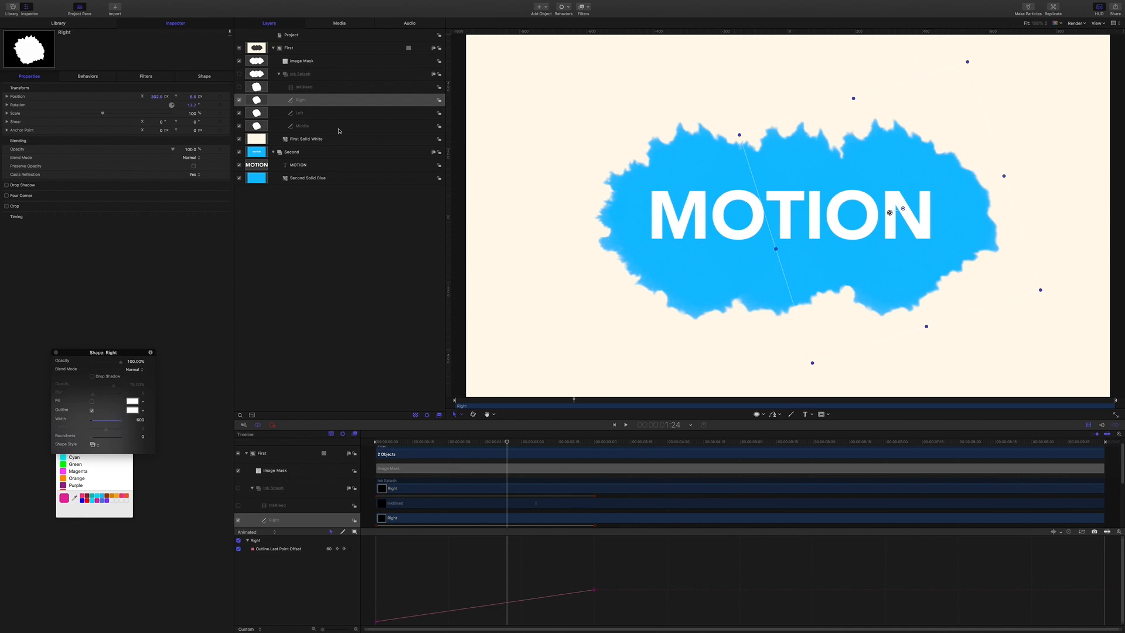
- Trim the end of the First Solid White layer to 2:00
click(313, 140)
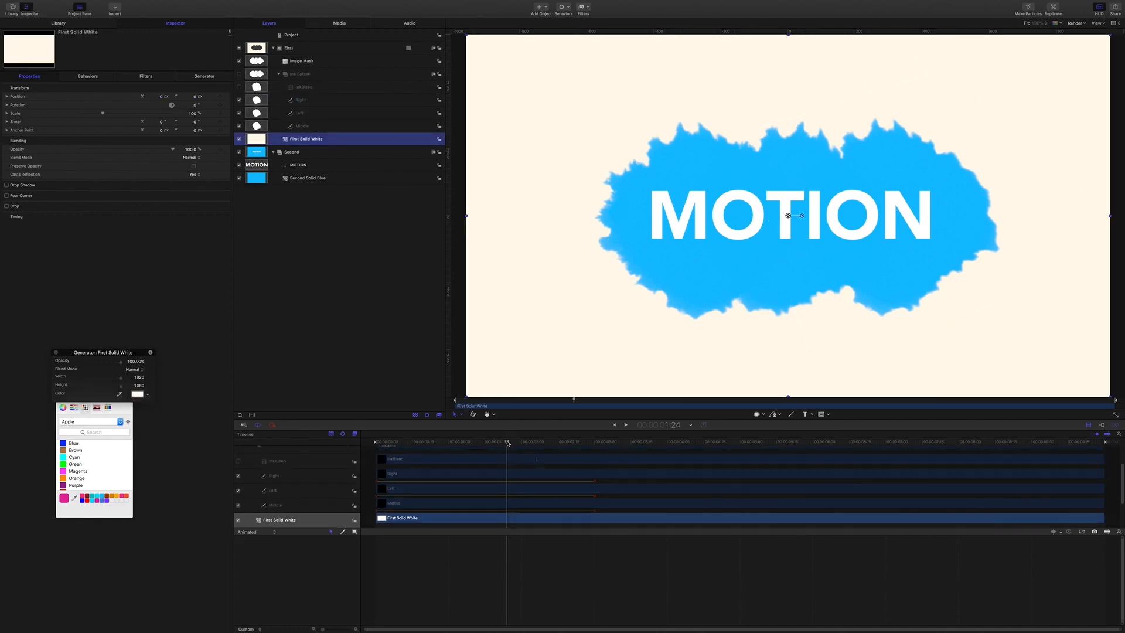
mouse_move(509, 440)
mouse_down()
mouse_move(540, 444)
mouse_move(522, 445)
mouse_up()
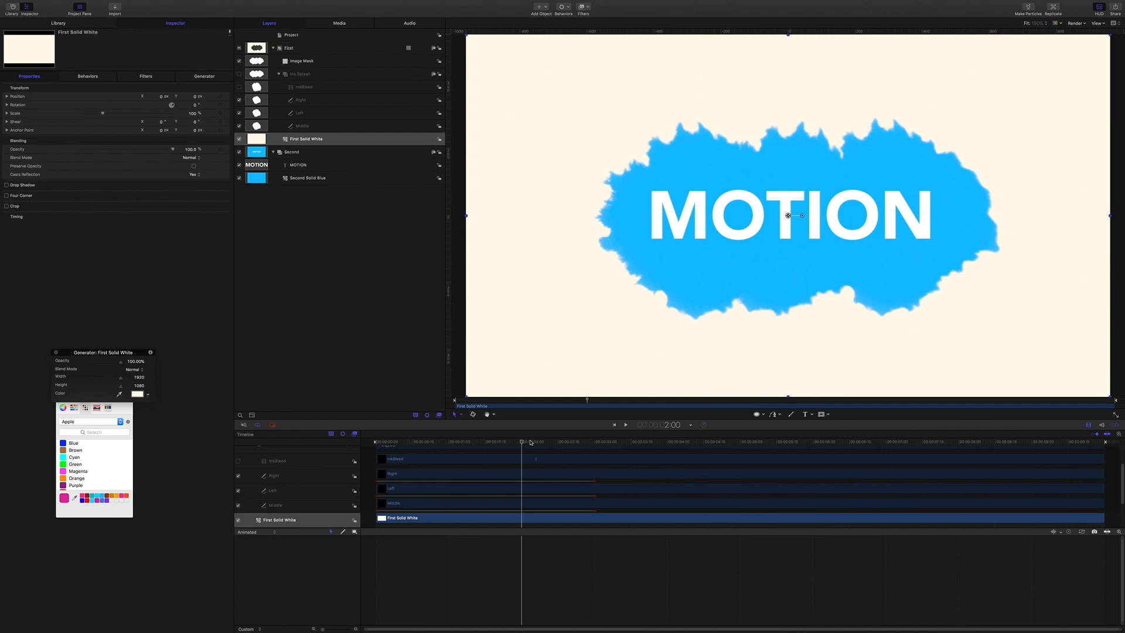
key(o)
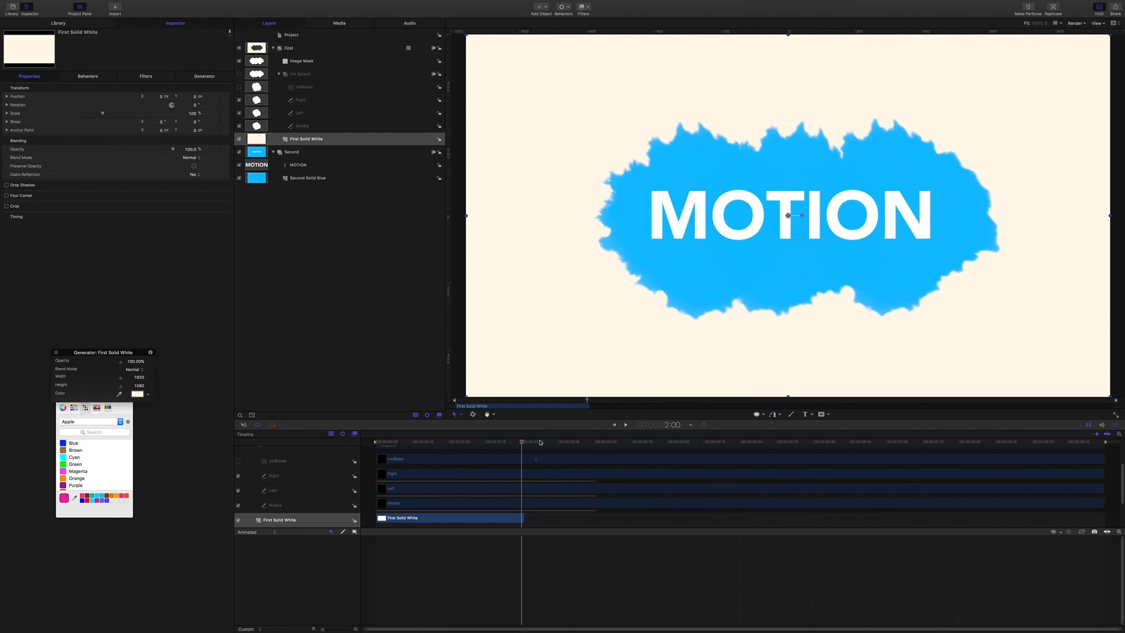
- Add a Fade In/Fade Out behavior to First Solid White with a fade-in of 0 frames
click(571, 7)
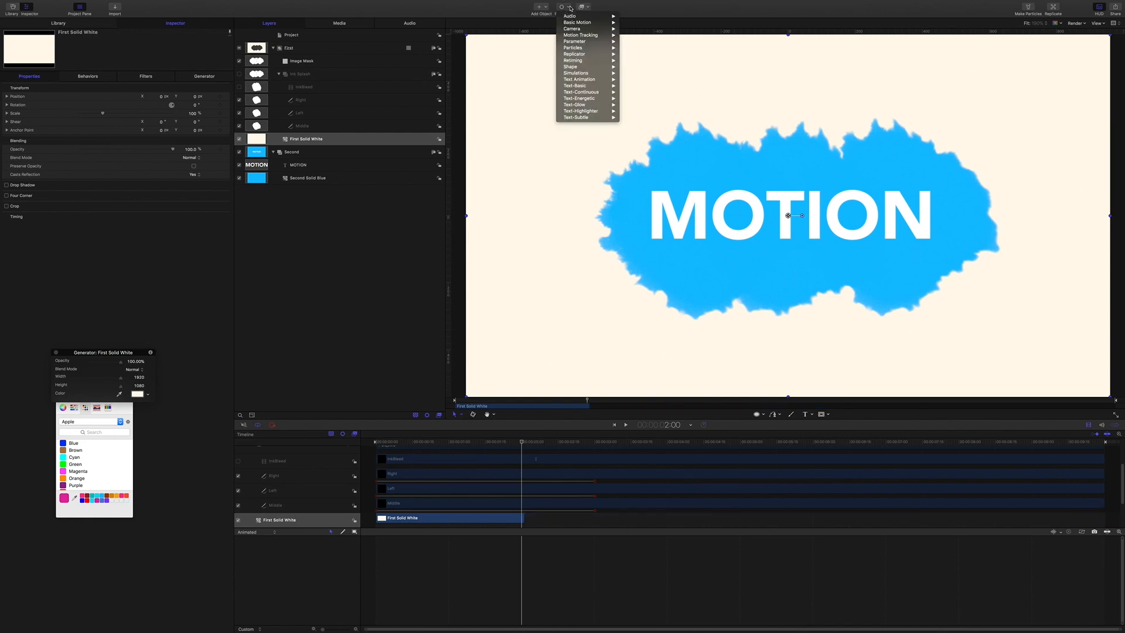
mouse_move(578, 22)
click(635, 29)
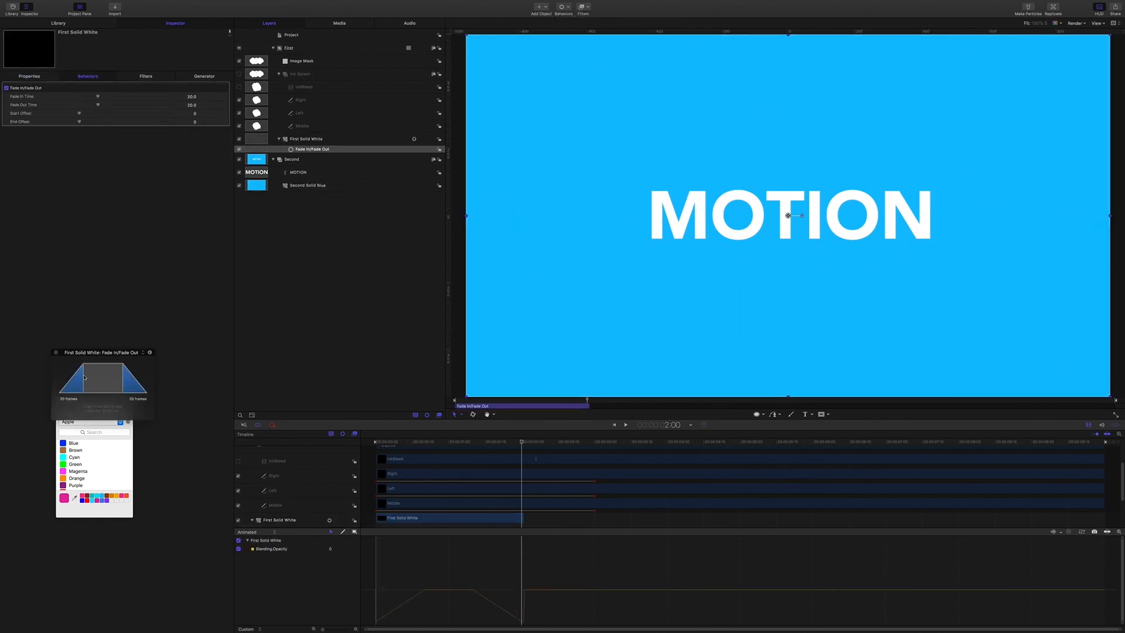
drag(84, 378, 13, 369)
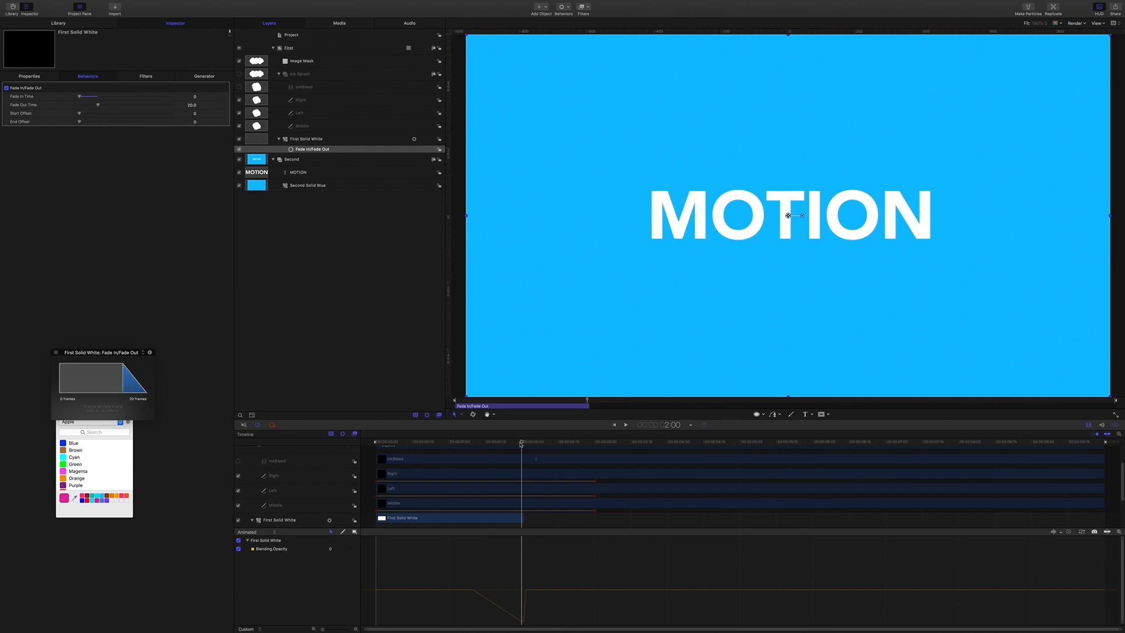
- Play the end of the transition to check the white solid's fade-out, stopping at 2:06
drag(521, 443, 454, 441)
key(space)
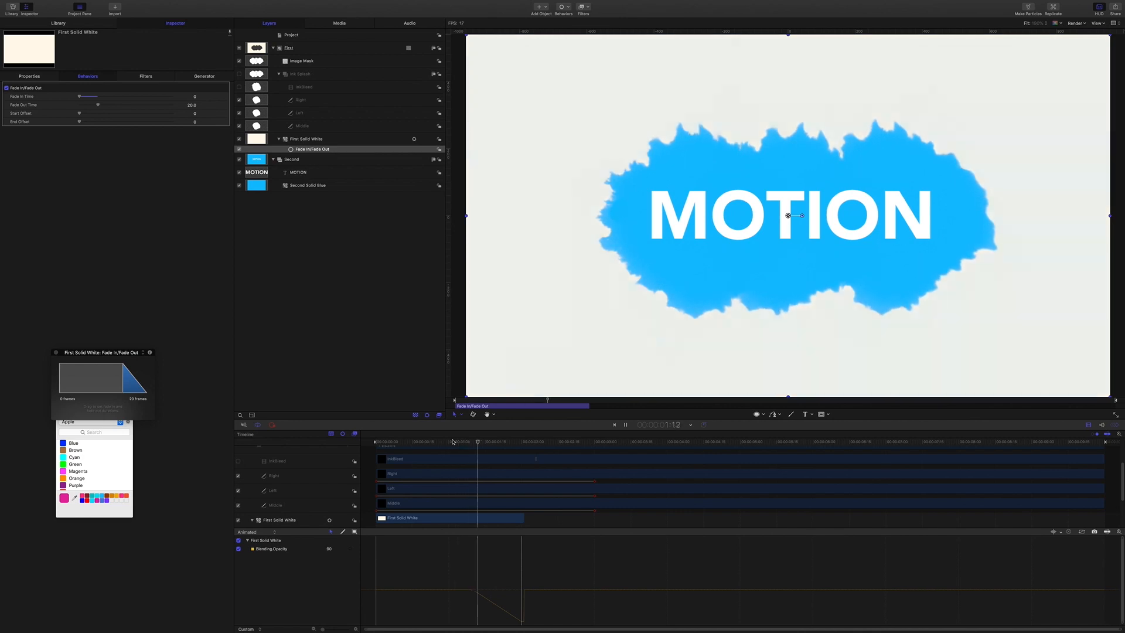
key(space)
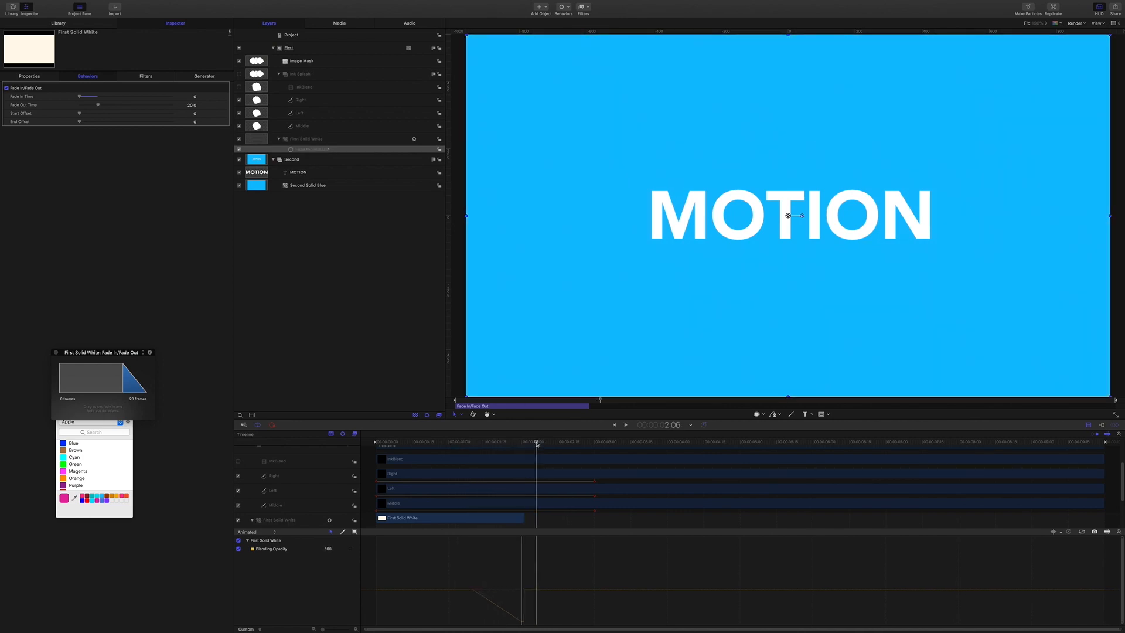
- Shift the Left shape layer so it starts a few frames into the timeline
drag(537, 444, 524, 443)
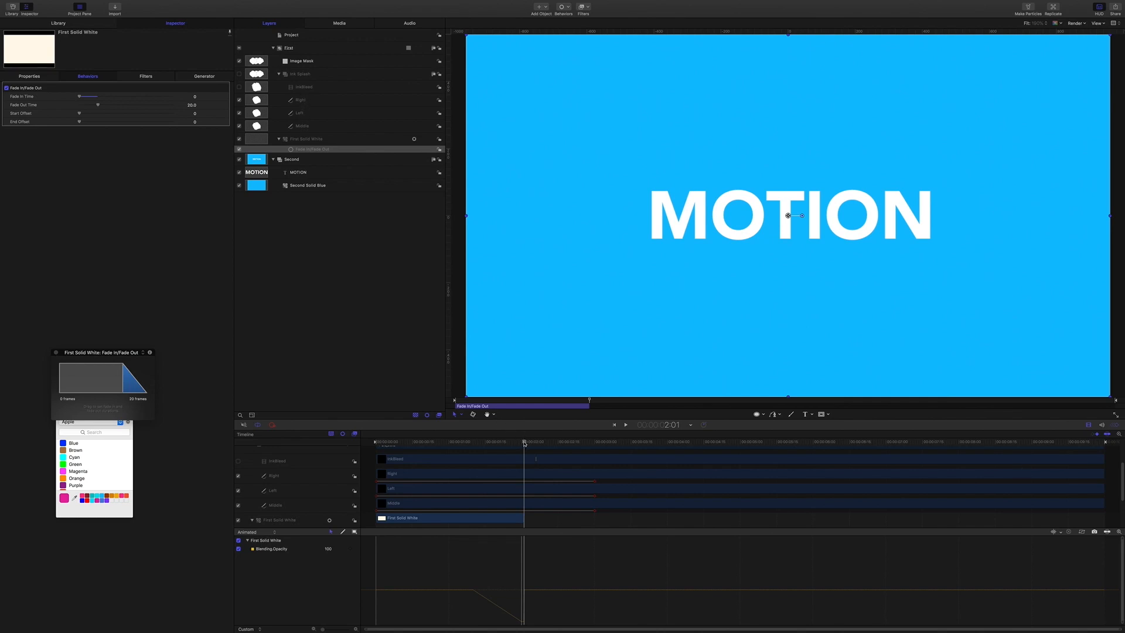
drag(524, 444, 384, 444)
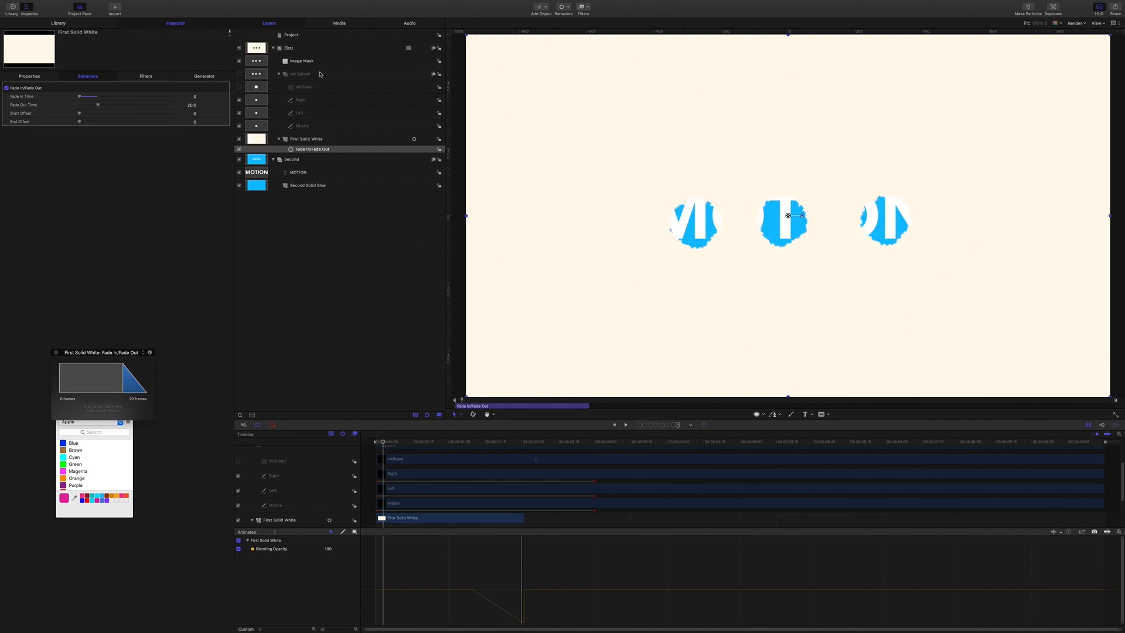
click(301, 115)
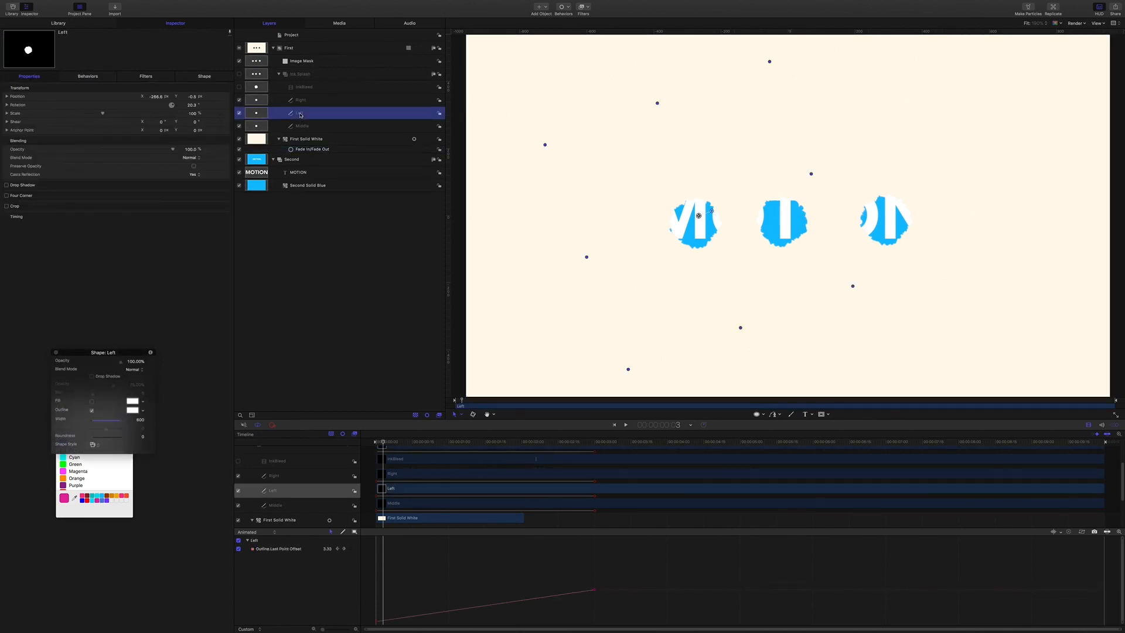
key(shift+[)
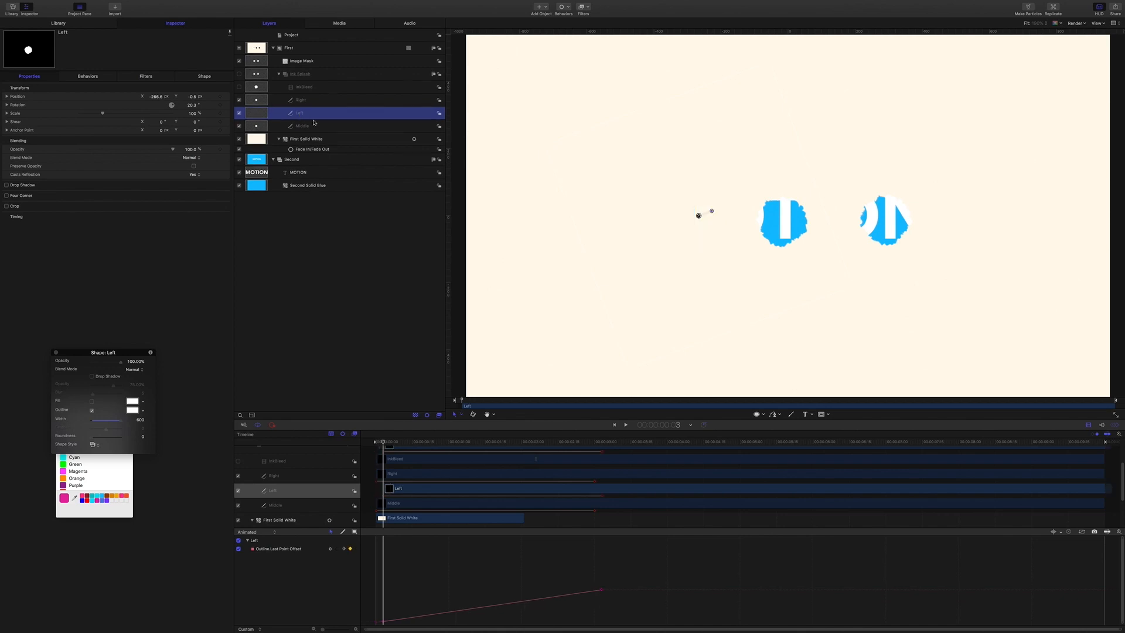
- Shift the Right shape layer so it starts a few frames after the Left shape
click(382, 442)
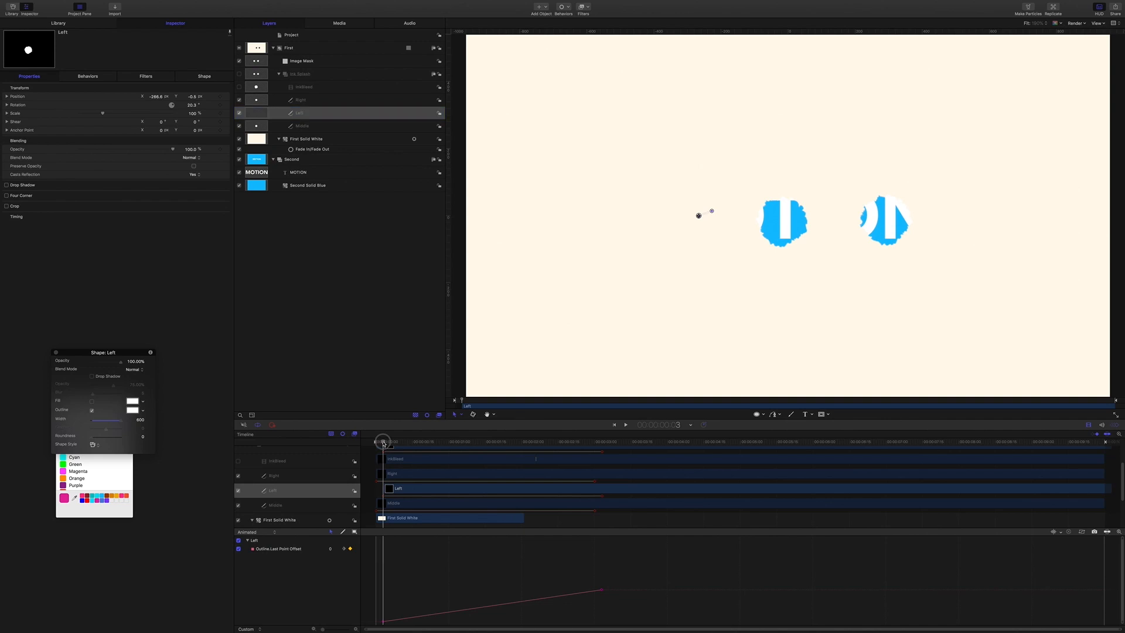
drag(383, 442, 391, 443)
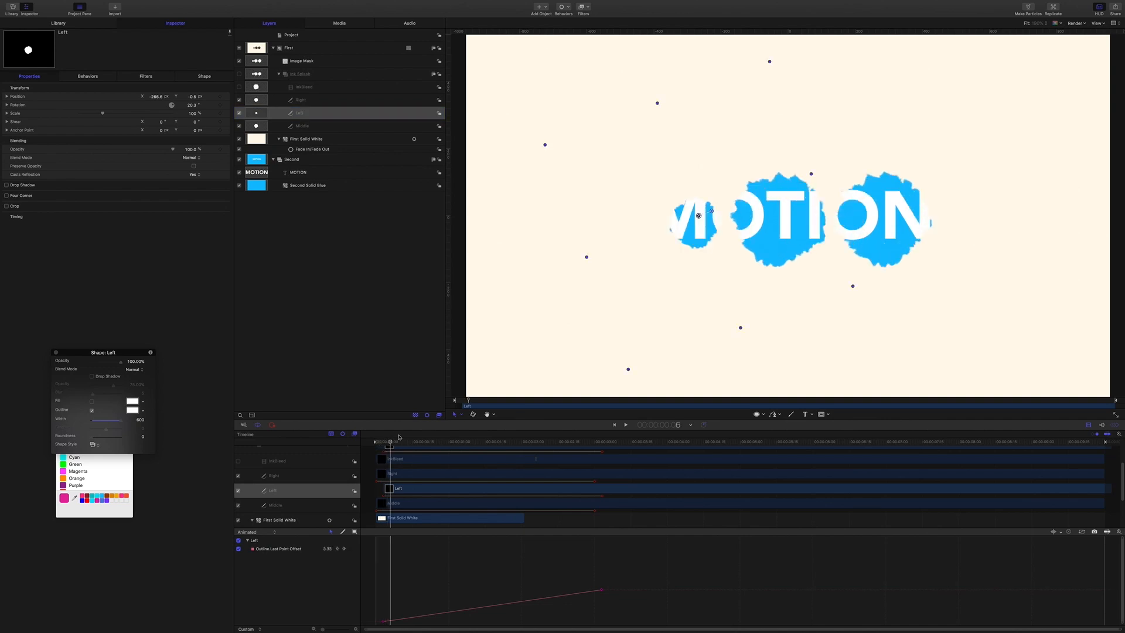
click(299, 100)
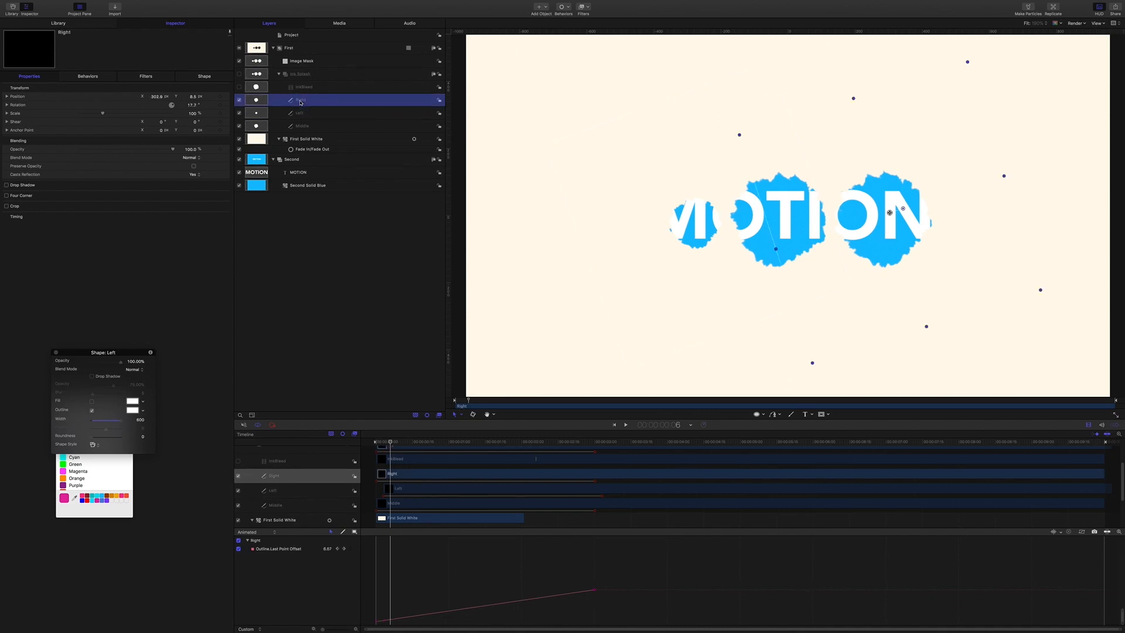
key(shift+[)
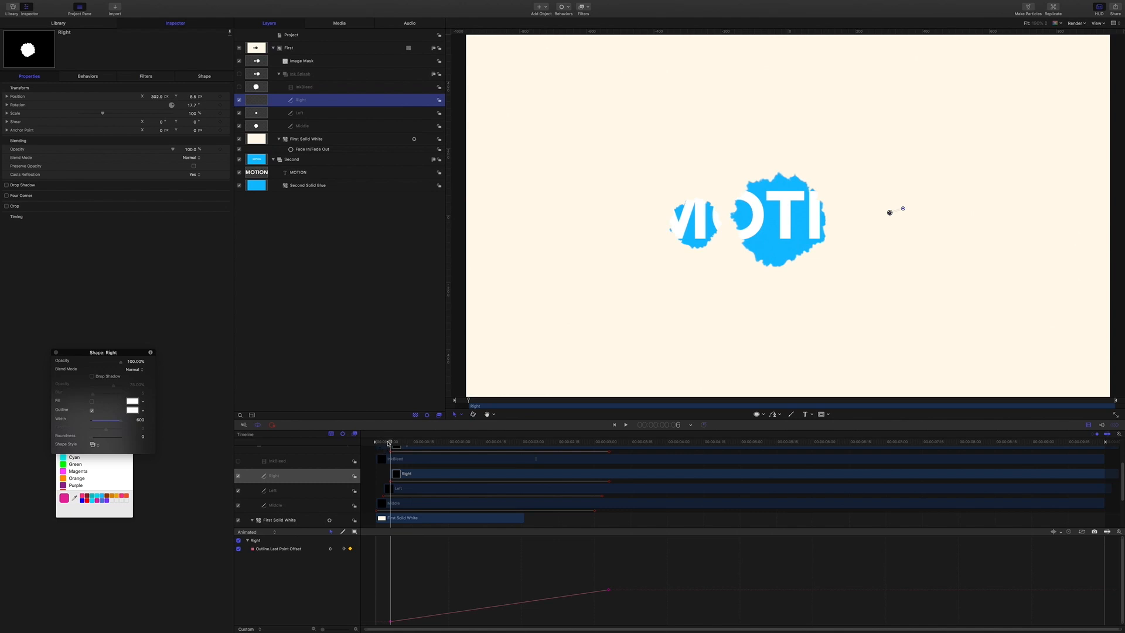
- Play the staggered three-shape reveal from the start twice and park the playhead at 2:05, just past the end of the white solid
drag(391, 442, 364, 441)
key(space)
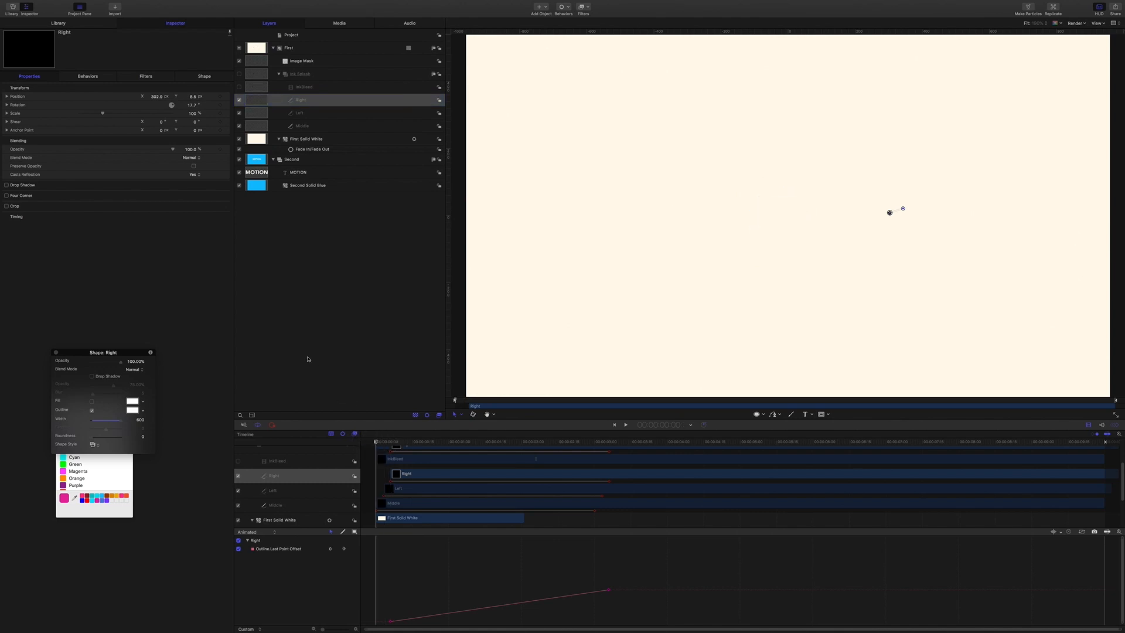
key(space)
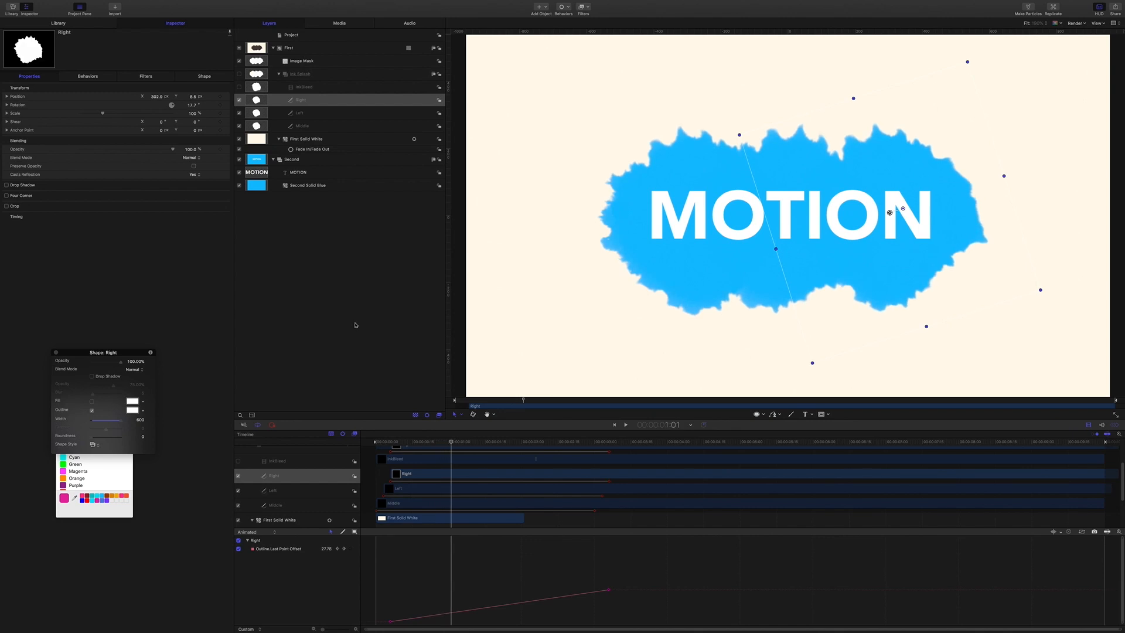
click(356, 323)
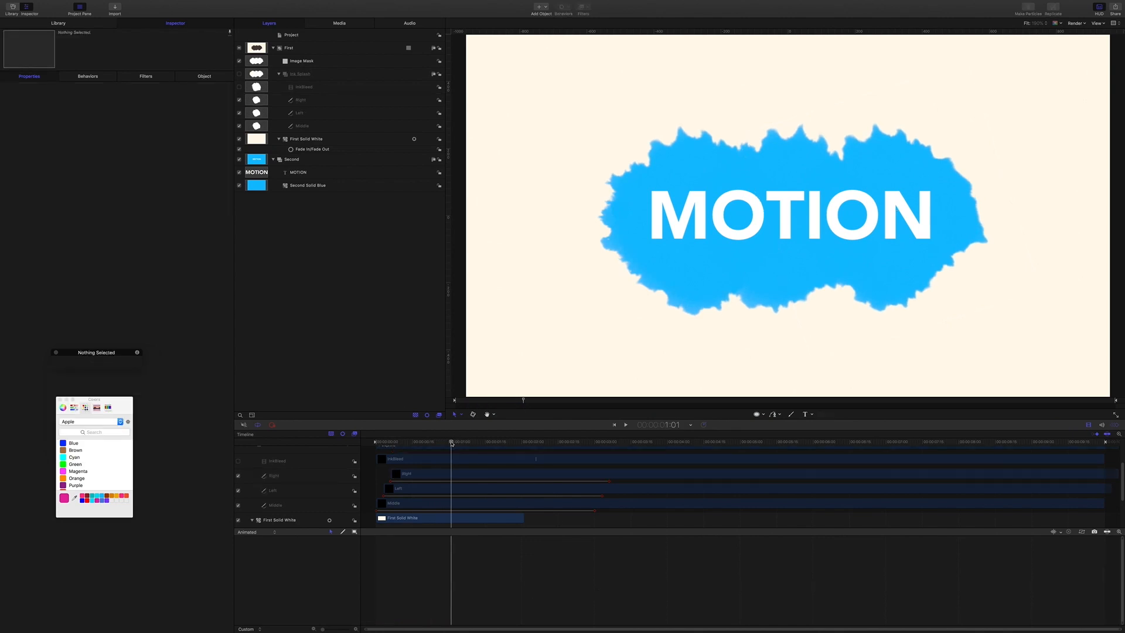
mouse_move(452, 444)
mouse_down()
mouse_move(492, 444)
mouse_move(397, 439)
mouse_move(354, 422)
mouse_up()
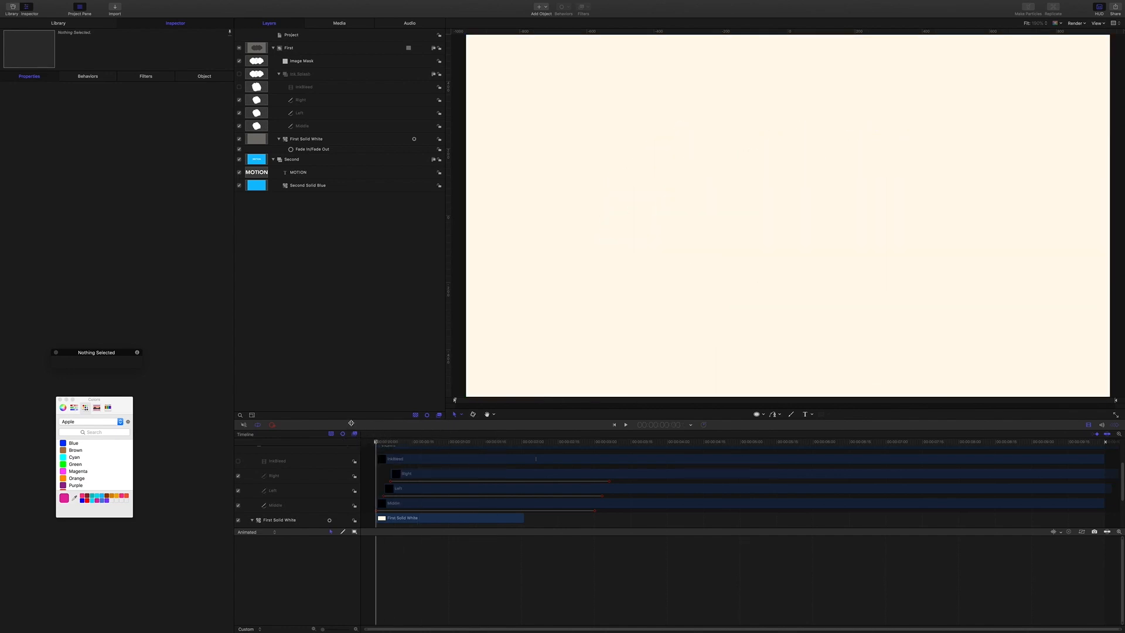
key(space)
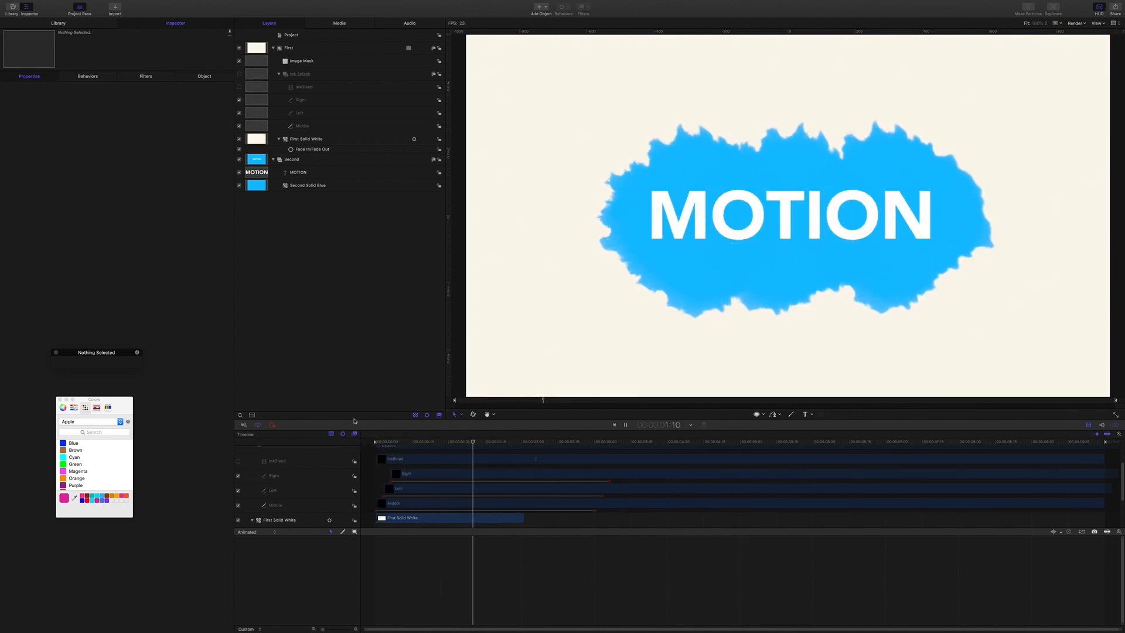
key(space)
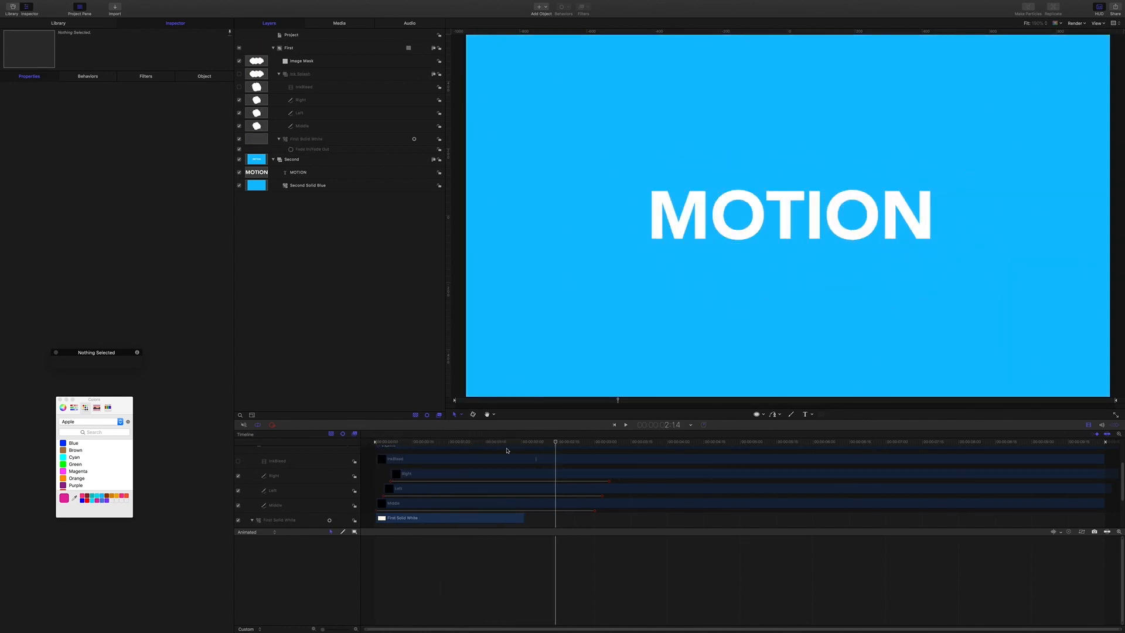
drag(556, 444, 522, 444)
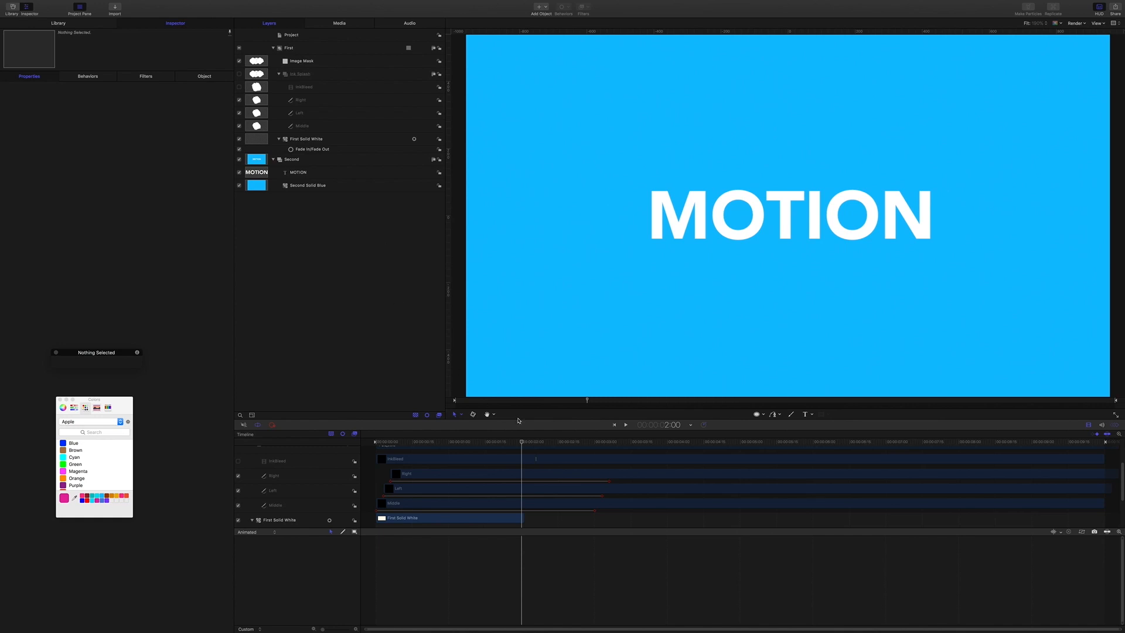
drag(522, 441, 533, 443)
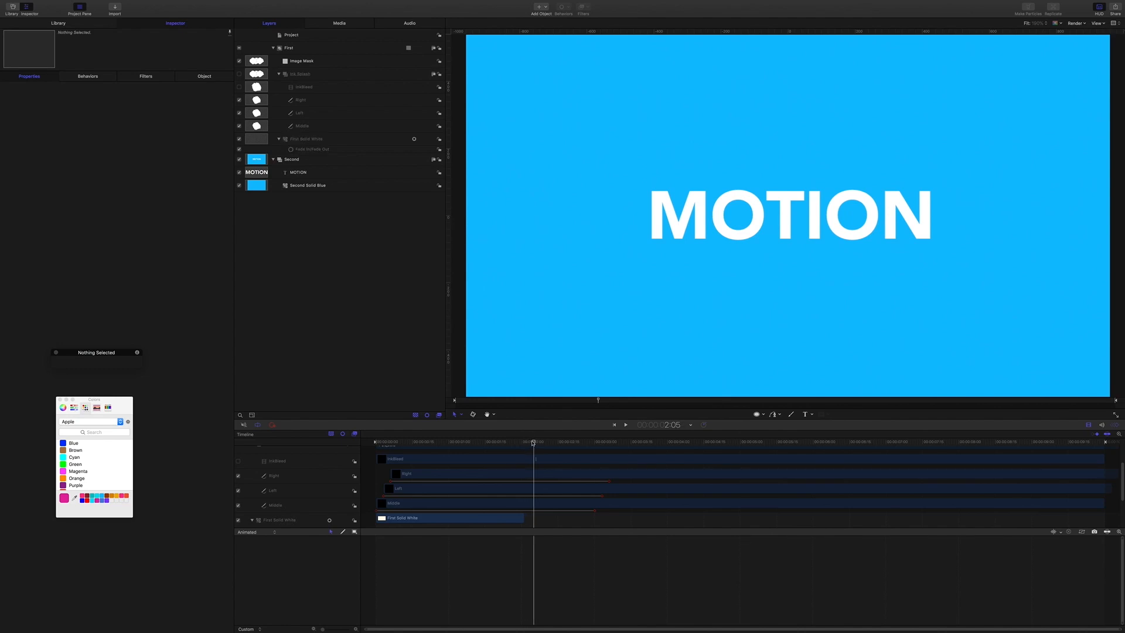
- Collapse the First group, add a new group named Third and send it to the bottom of the layer stack, below Second
click(273, 48)
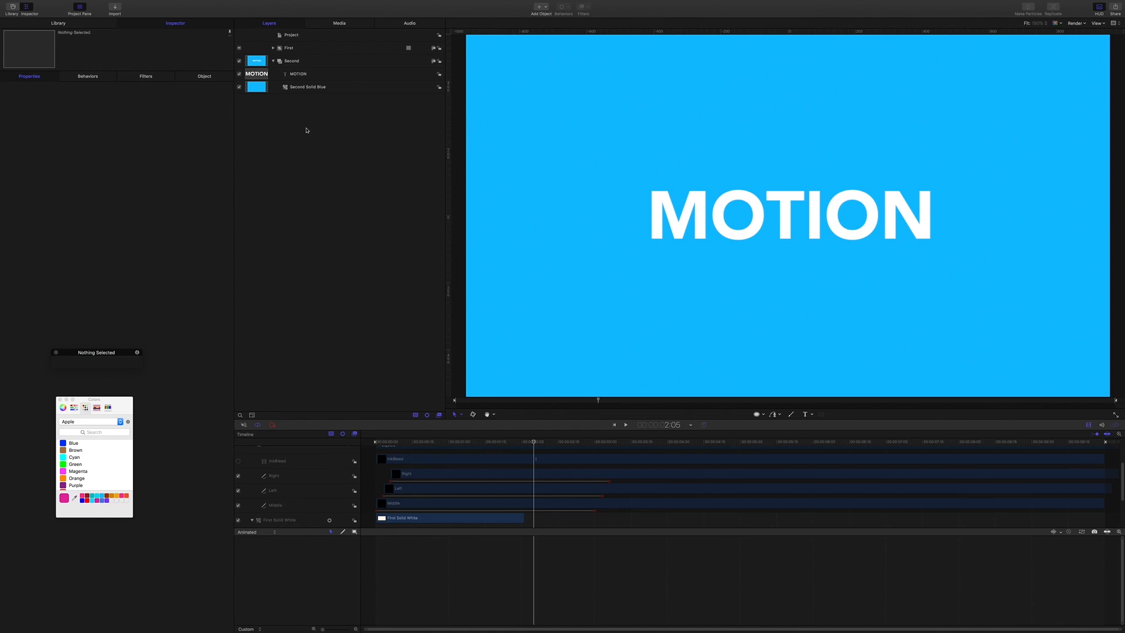
key(super+shift+n)
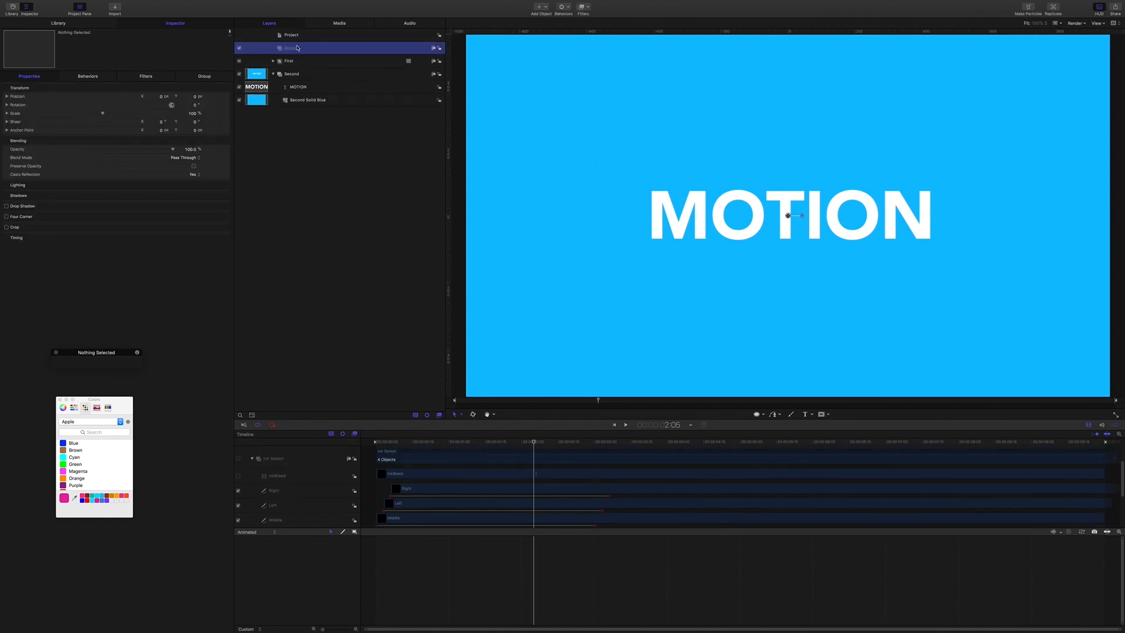
double_click(293, 48)
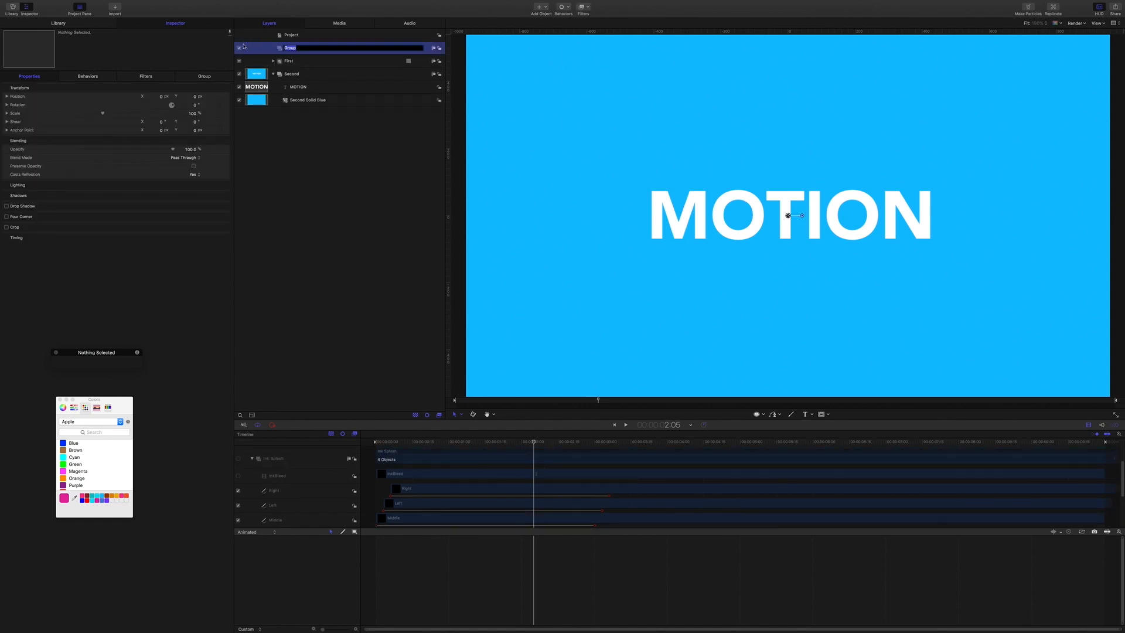
text(Third)
key(Return)
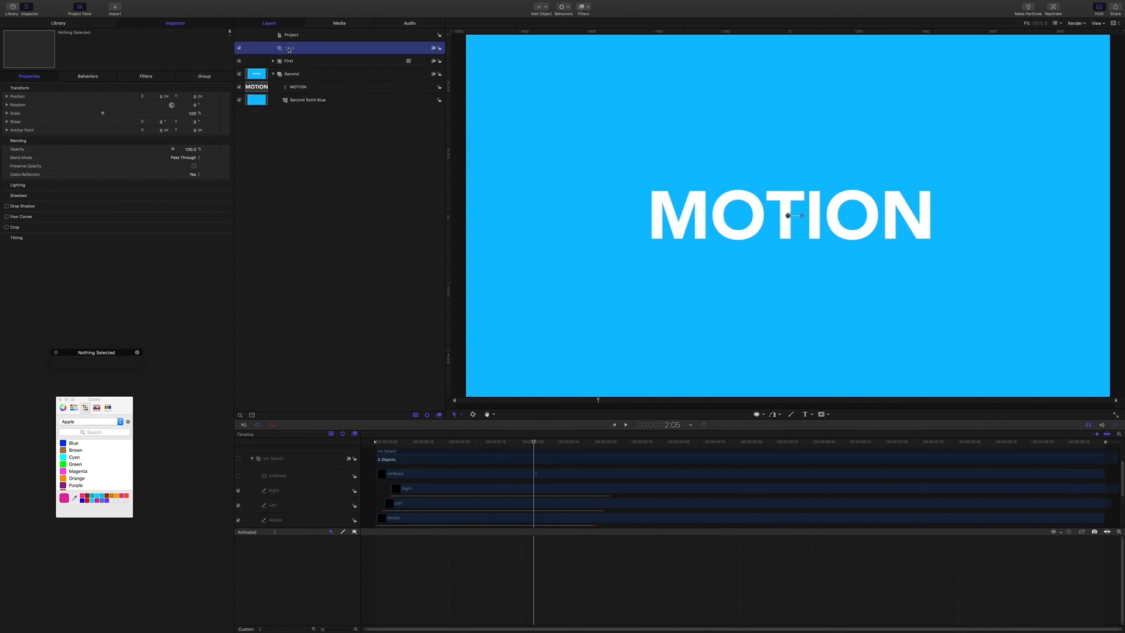
key(super+bracketleft)
key(super+bracketleft)
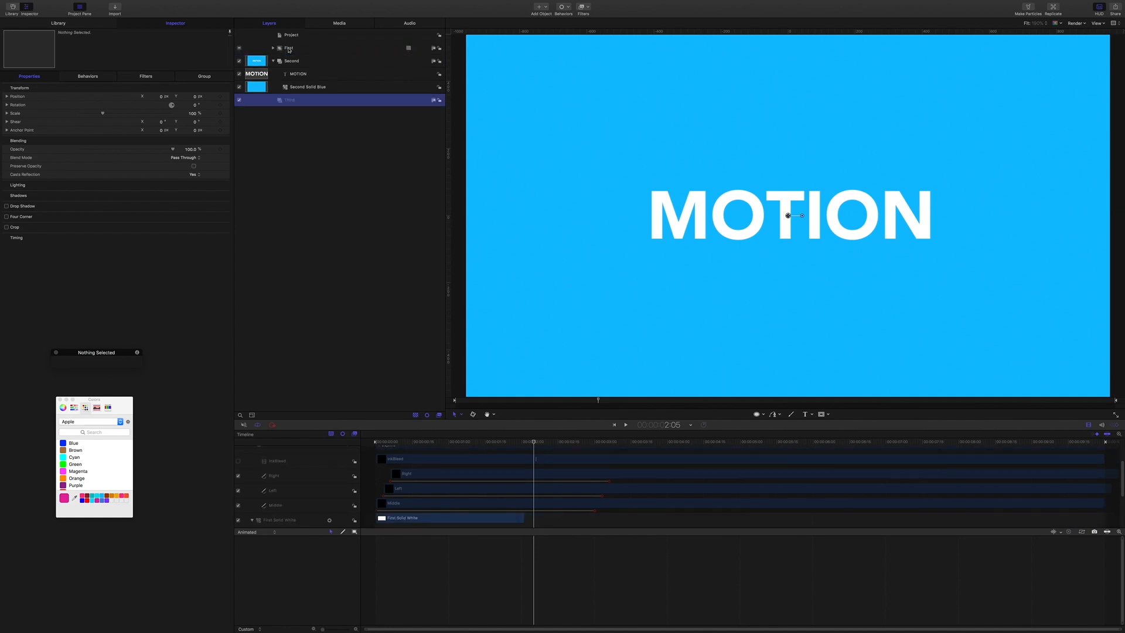
- Duplicate the Second Solid Blue and MOTION text layers and move both copies into the Third group
click(303, 87)
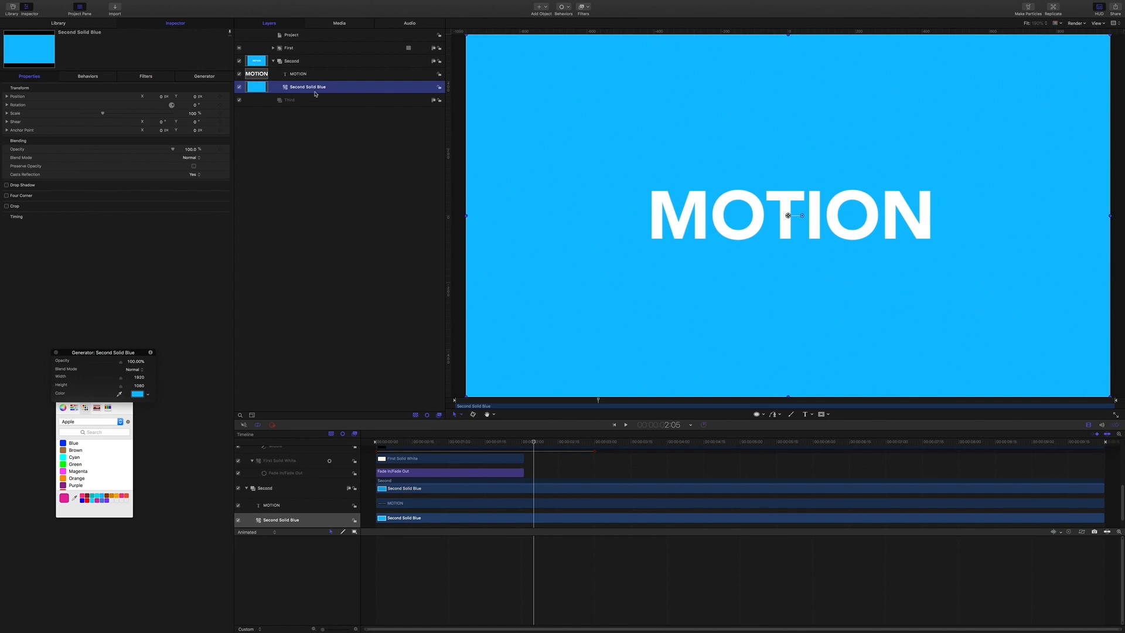
key(super+d)
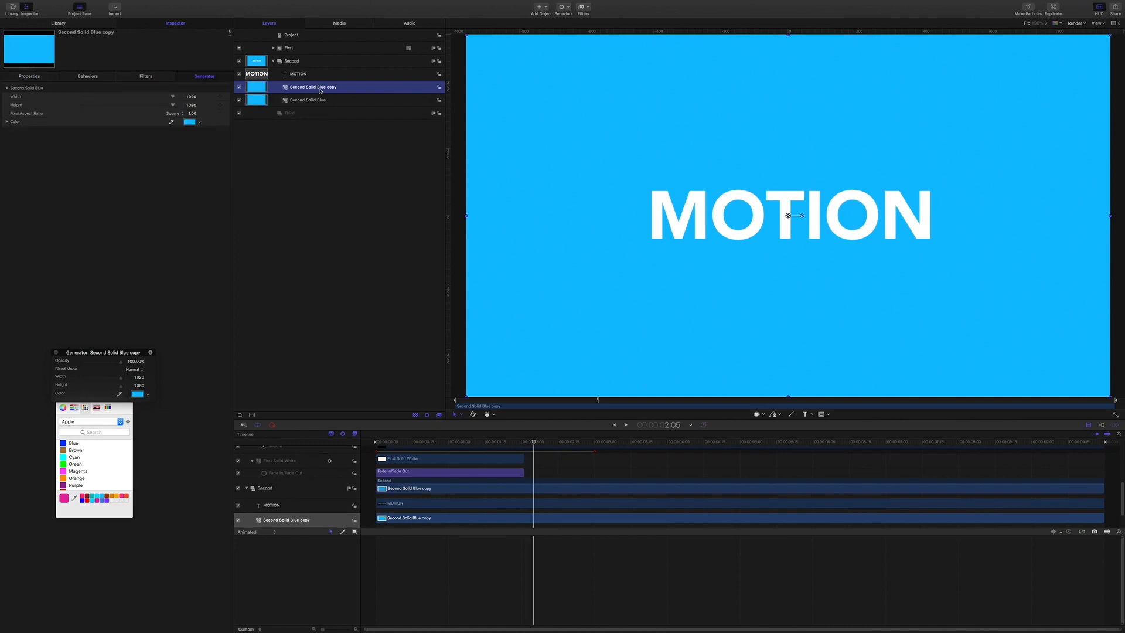
drag(319, 89, 302, 116)
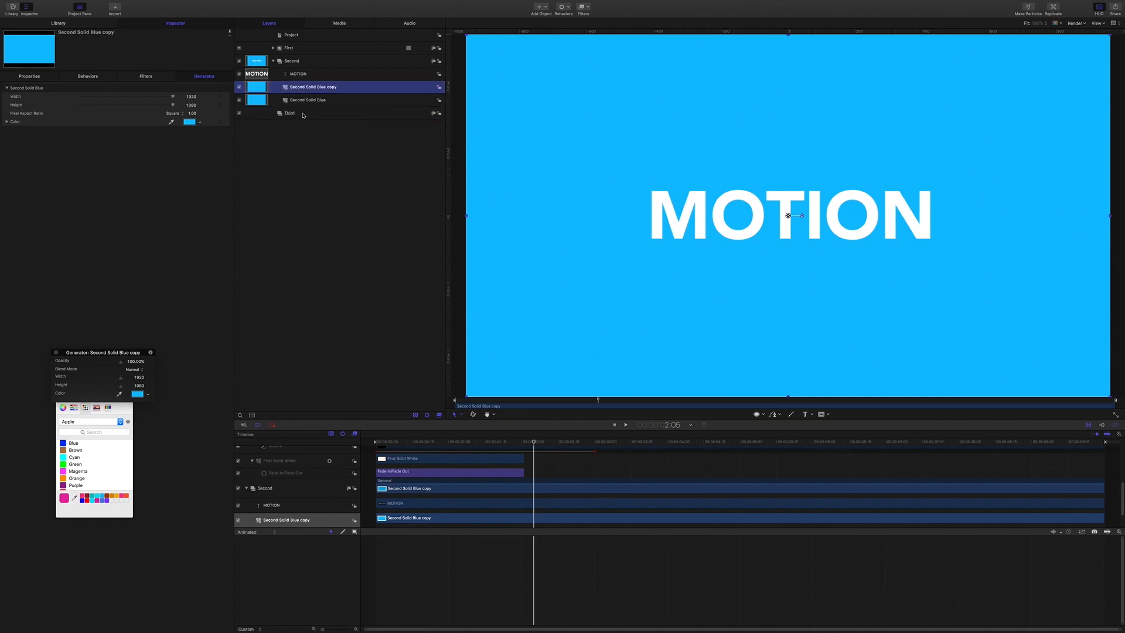
click(304, 76)
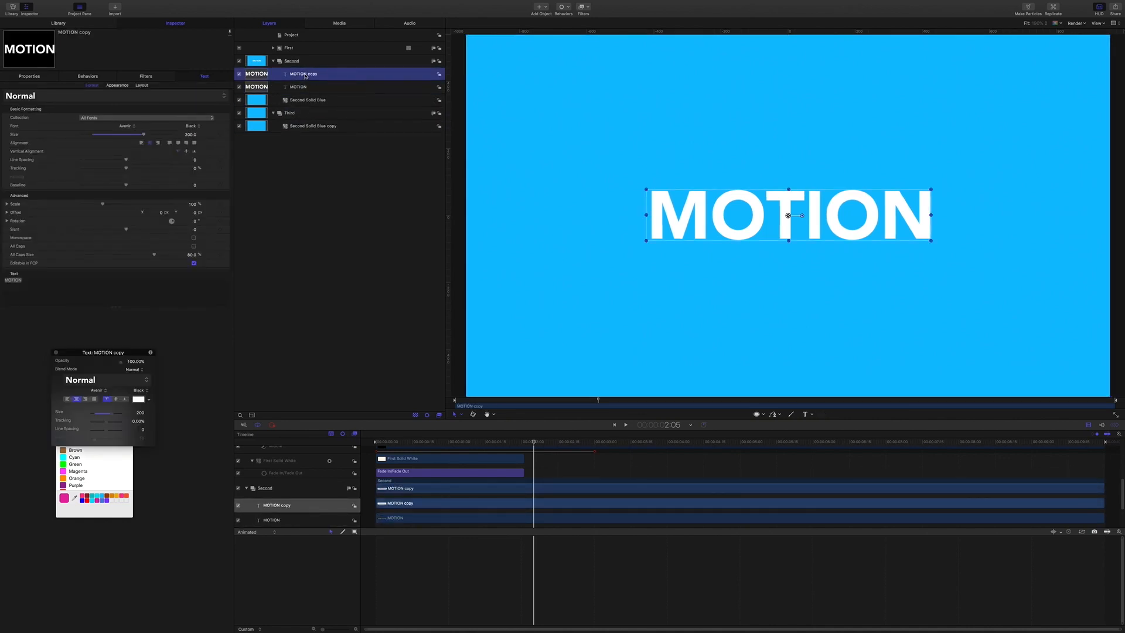
key(super+d)
drag(305, 75, 300, 114)
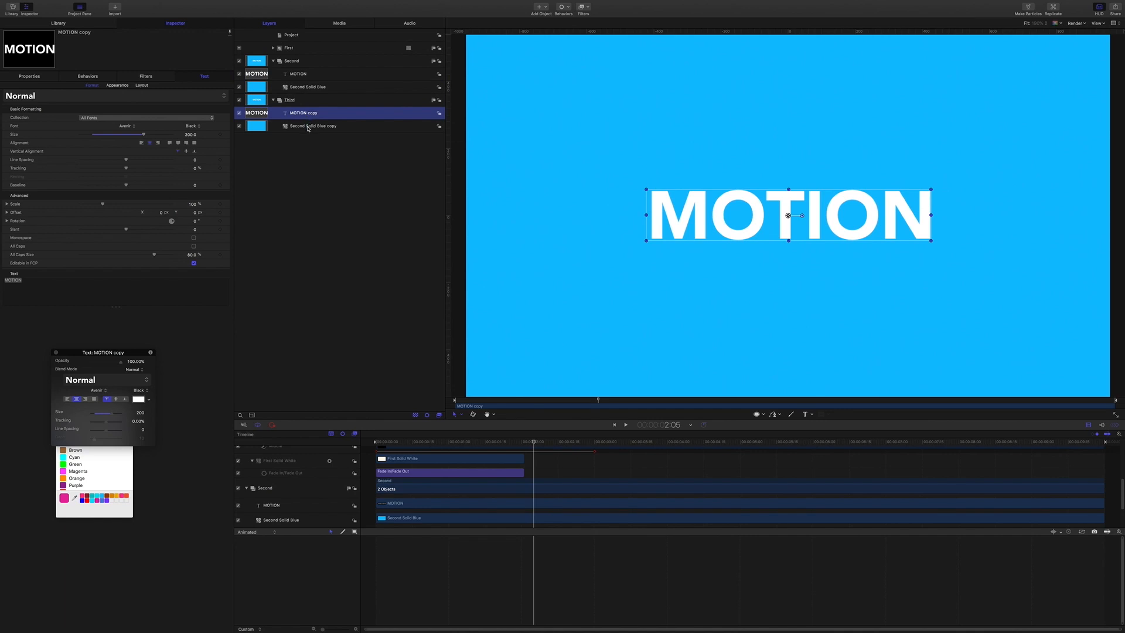
- Rename the blue solid copy in the Third group to Third White and set its color to White
click(309, 128)
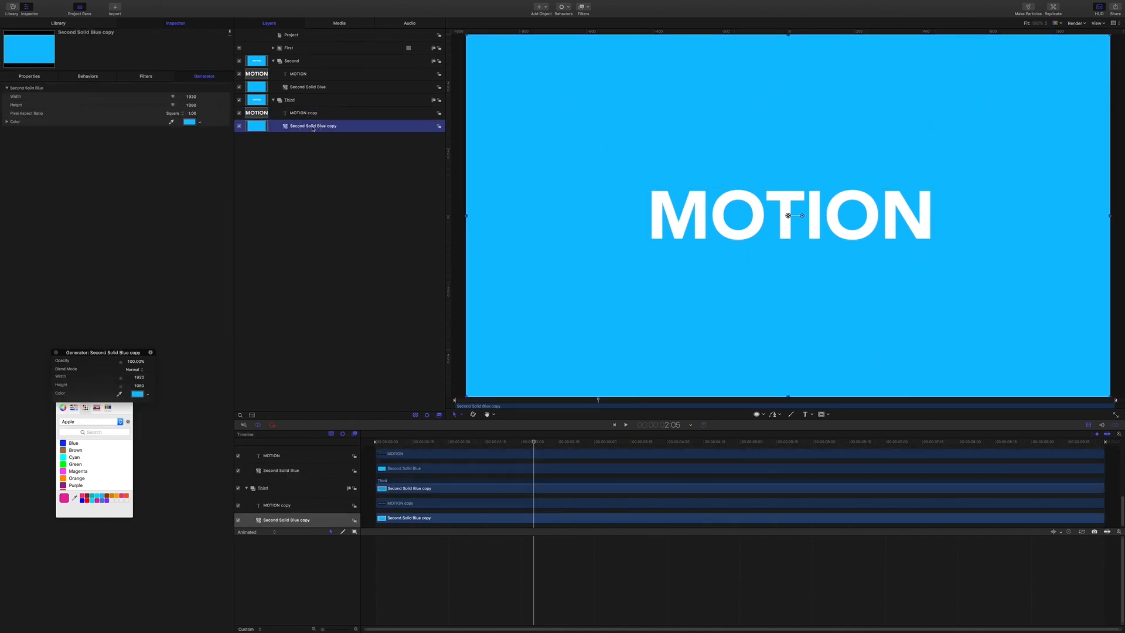
click(313, 128)
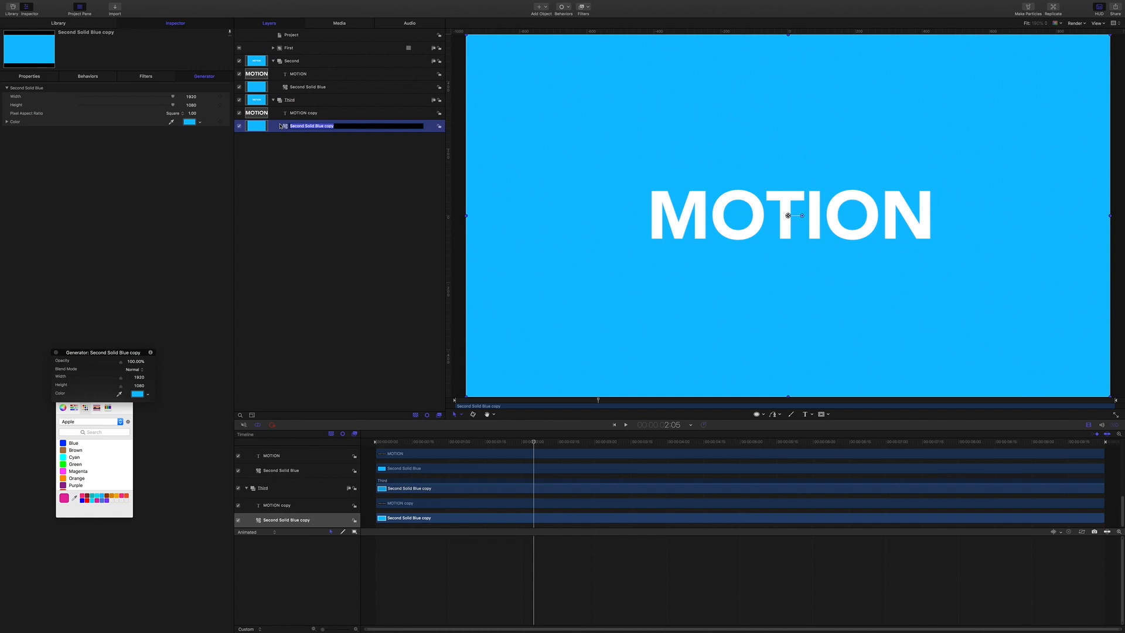
text(Third White)
key(Return)
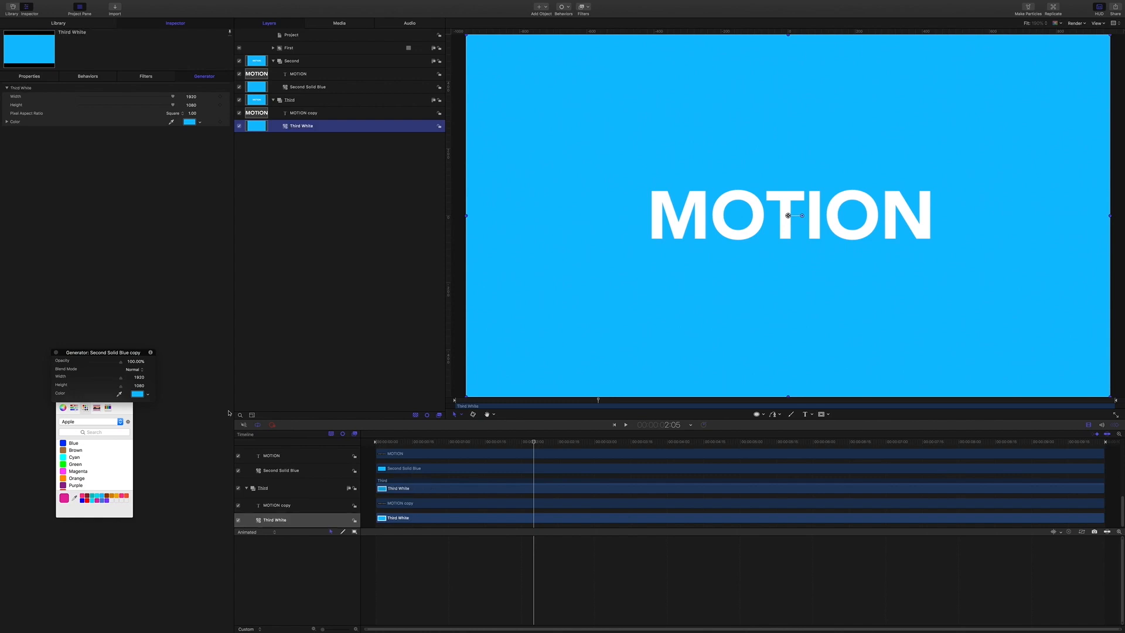
scroll(82, 469, down, 3)
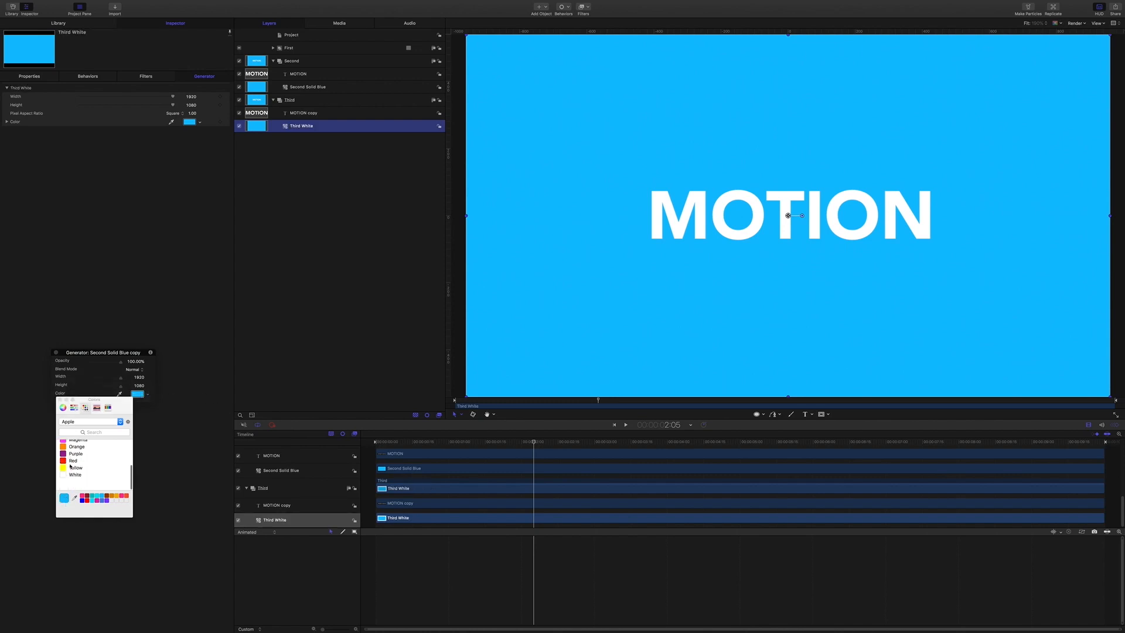
click(88, 484)
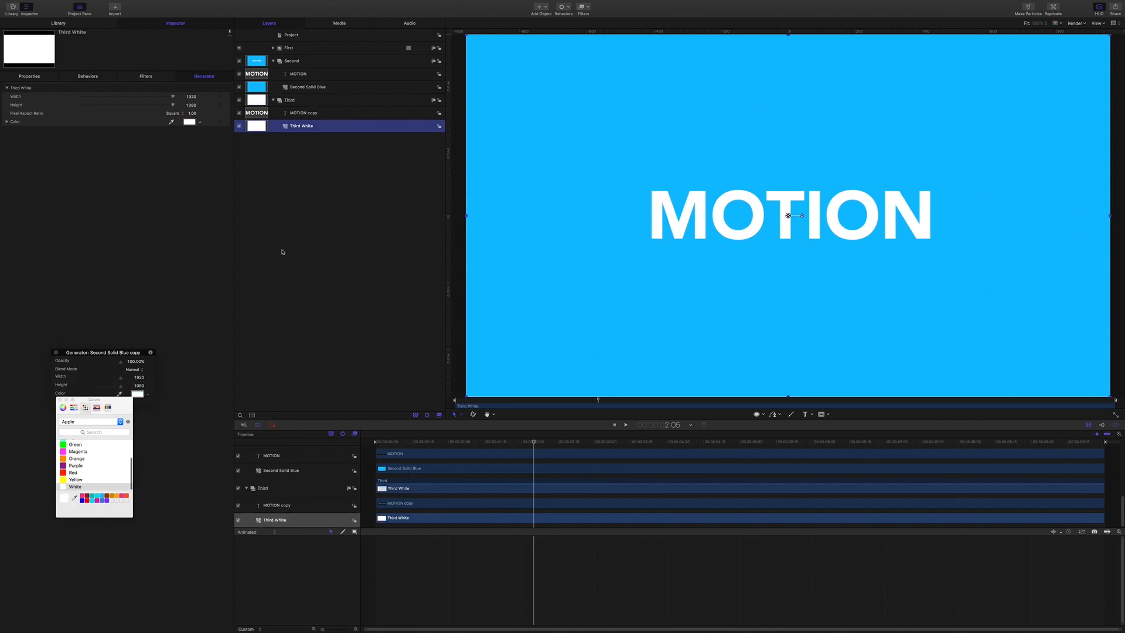
- Change the text of the MOTION copy in the Third group to SHAPES
click(308, 113)
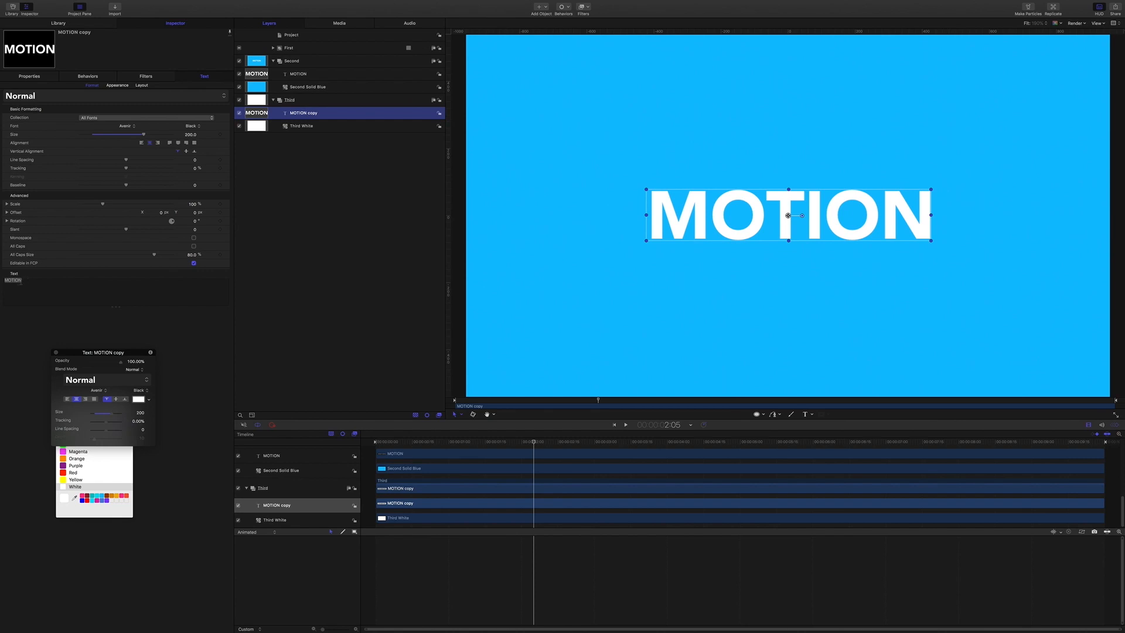
click(25, 281)
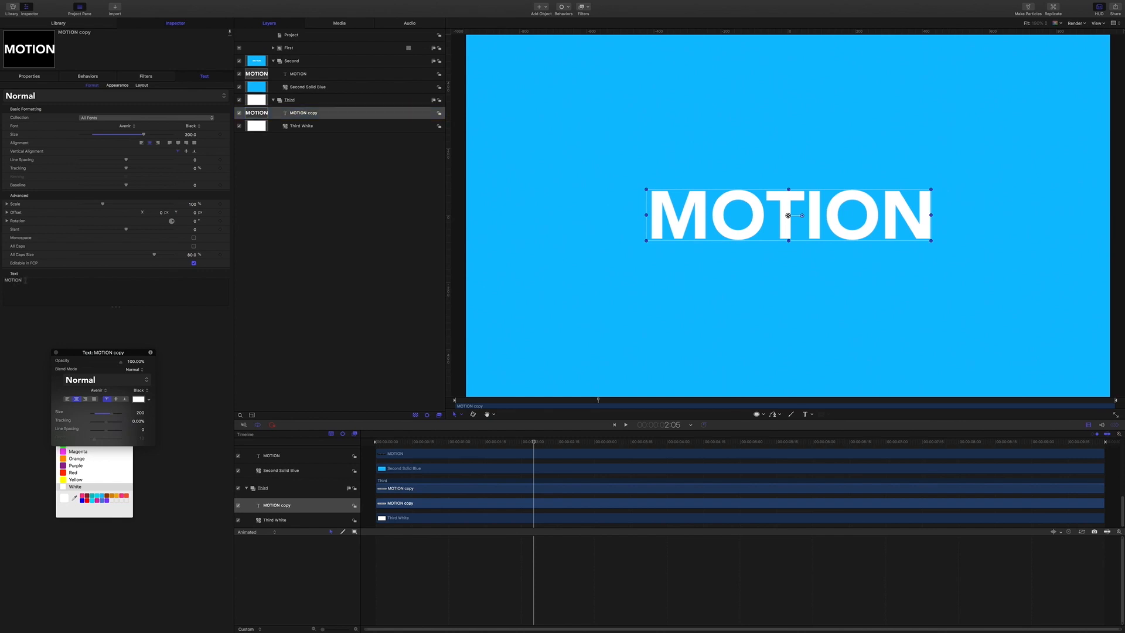
double_click(25, 280)
text(SHAPES)
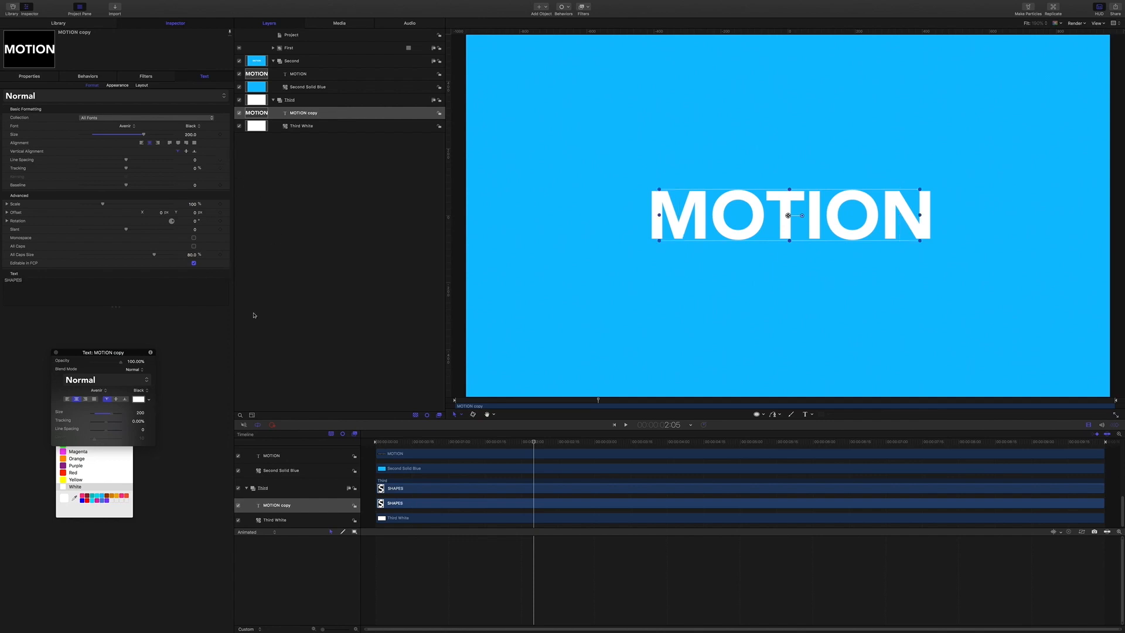
click(304, 244)
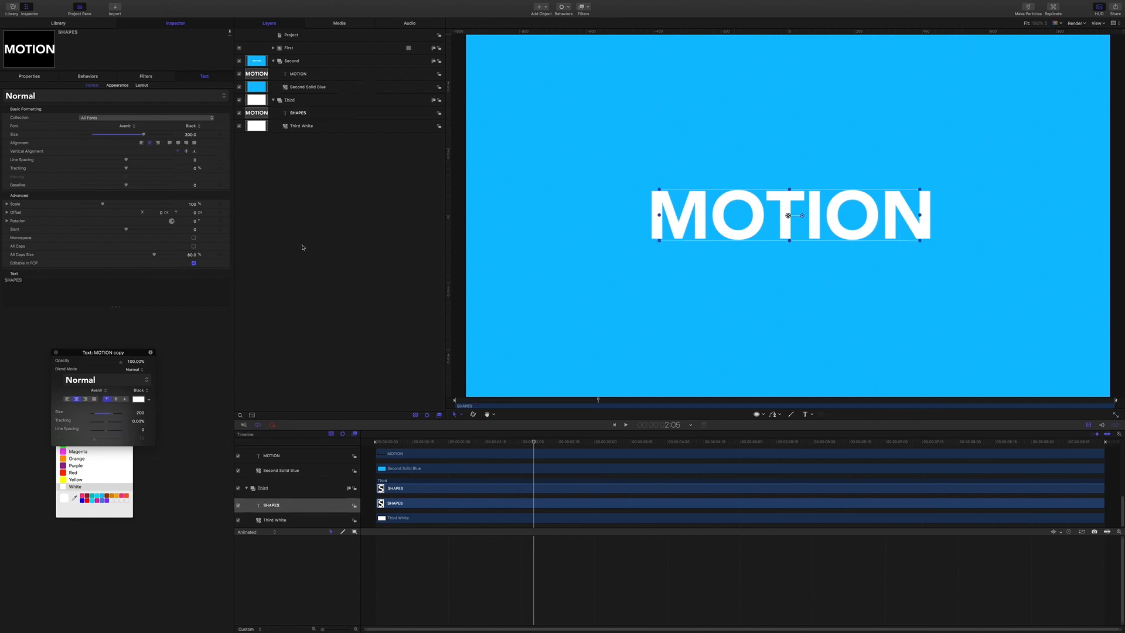
- Set the SHAPES text color to the background's light blue and check it by briefly hiding the Second Solid Blue layer
click(300, 111)
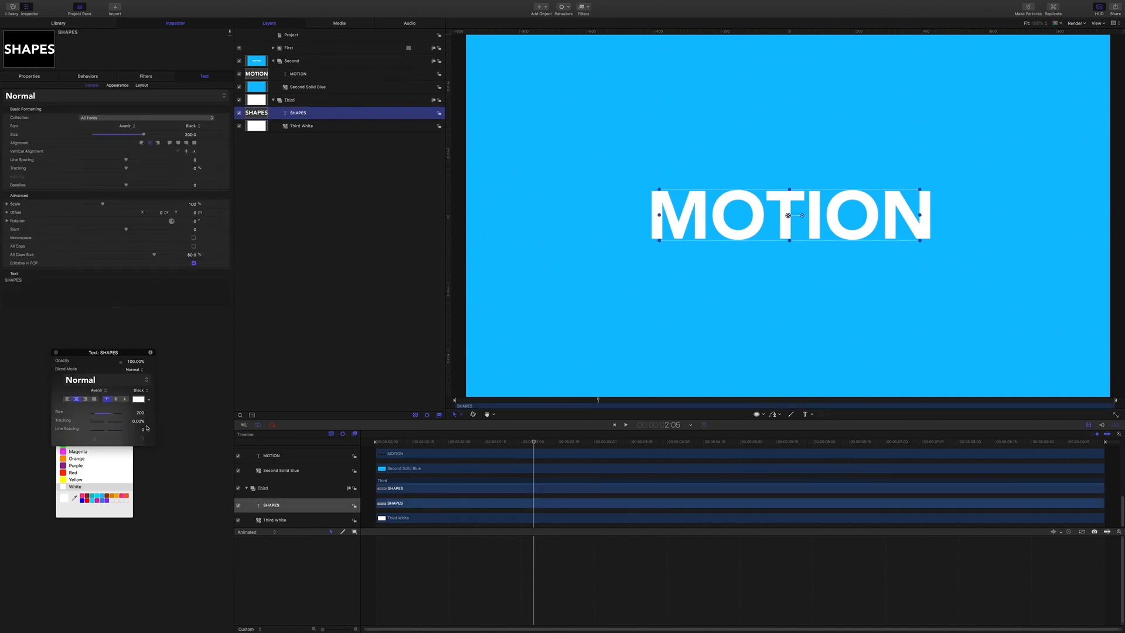
click(138, 400)
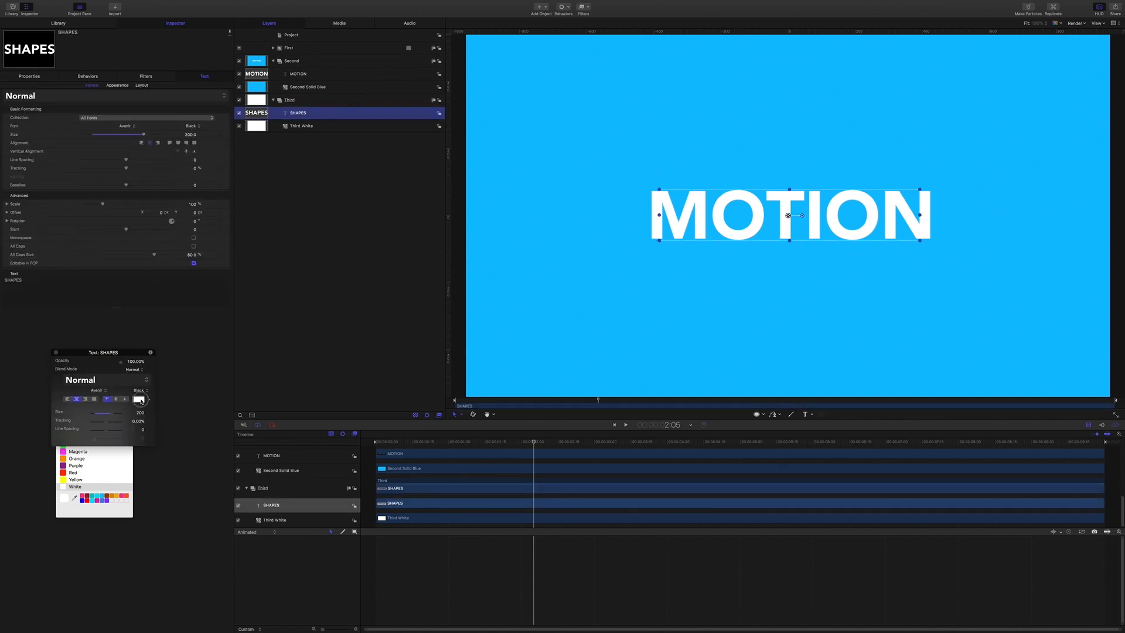
click(103, 498)
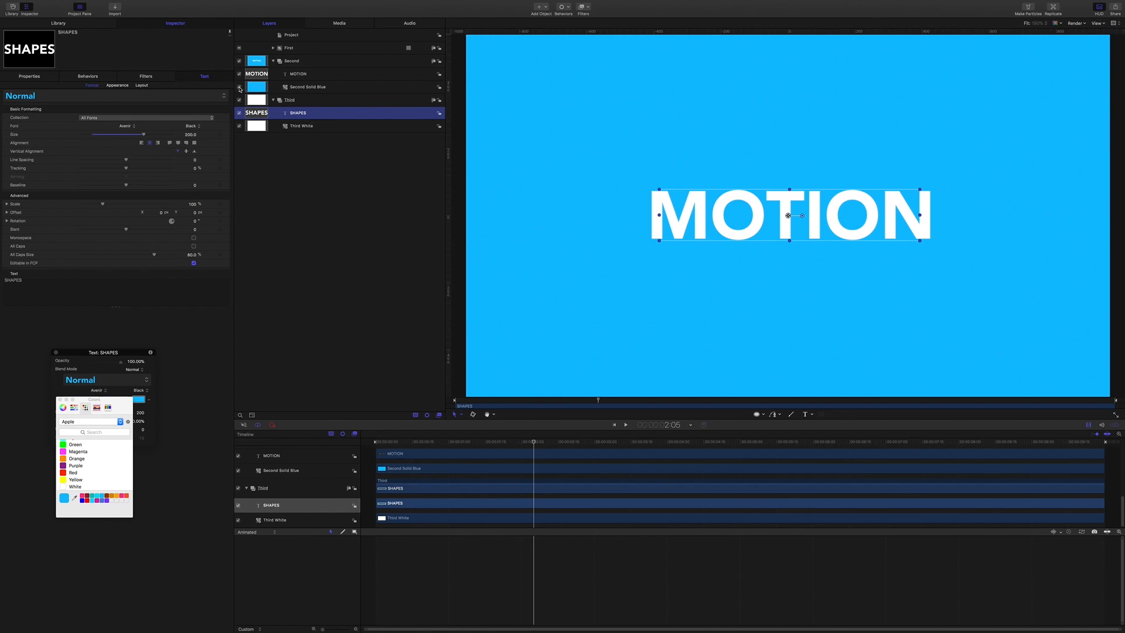
click(240, 87)
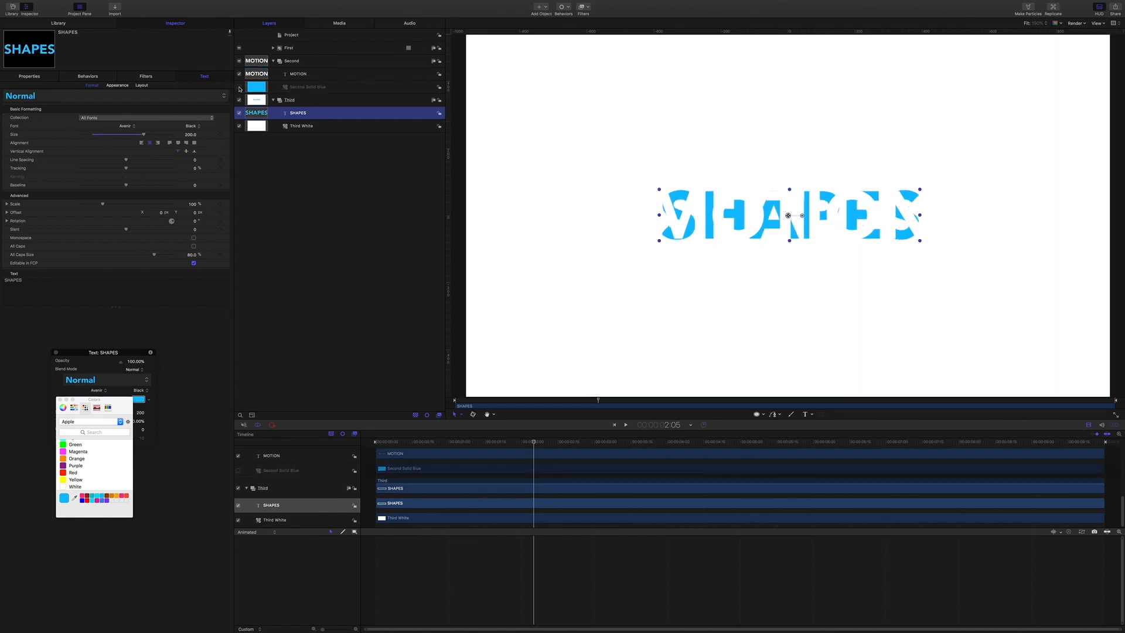
click(239, 87)
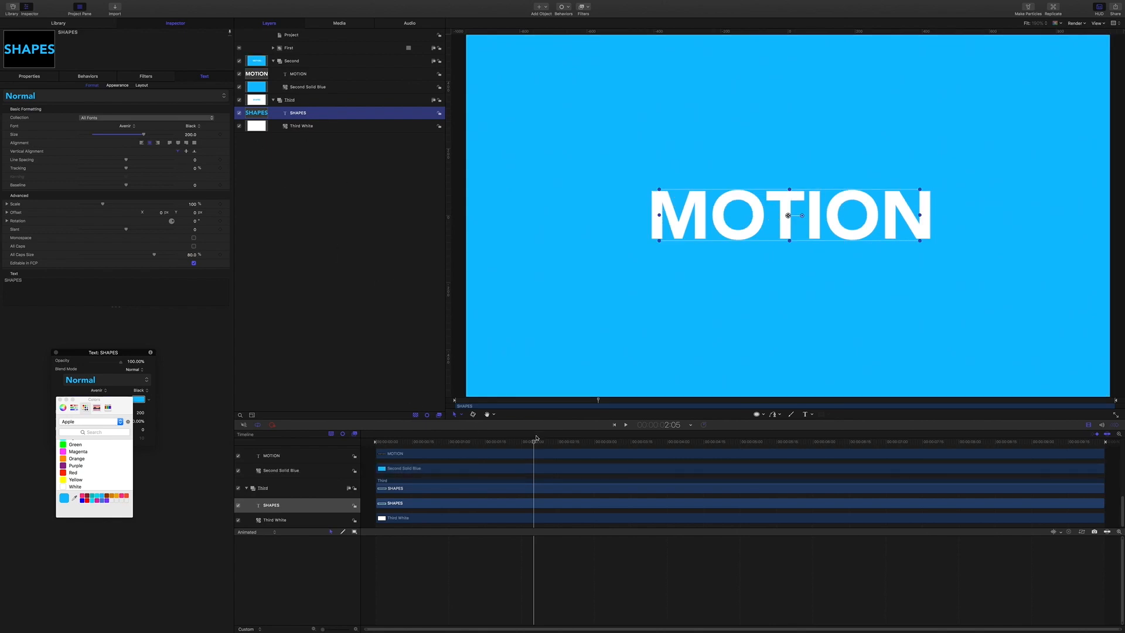
- In the Second group, draw a straight vertical white line through the canvas center, extending beyond the frame's upper and lower edges
scroll(541, 451, up, 5)
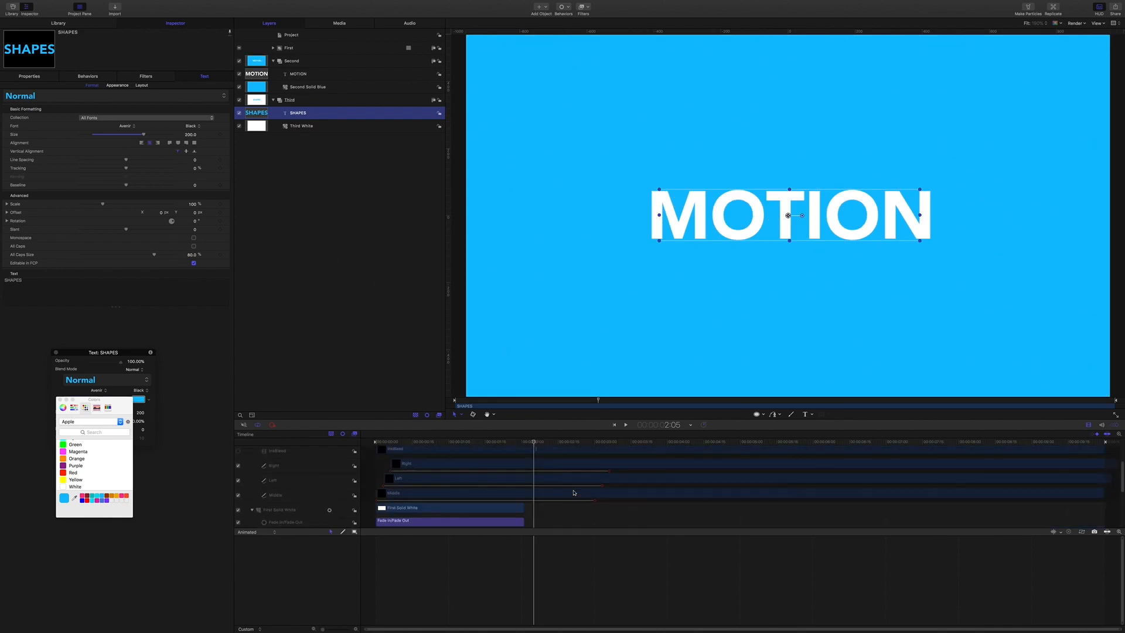
scroll(575, 493, down, 4)
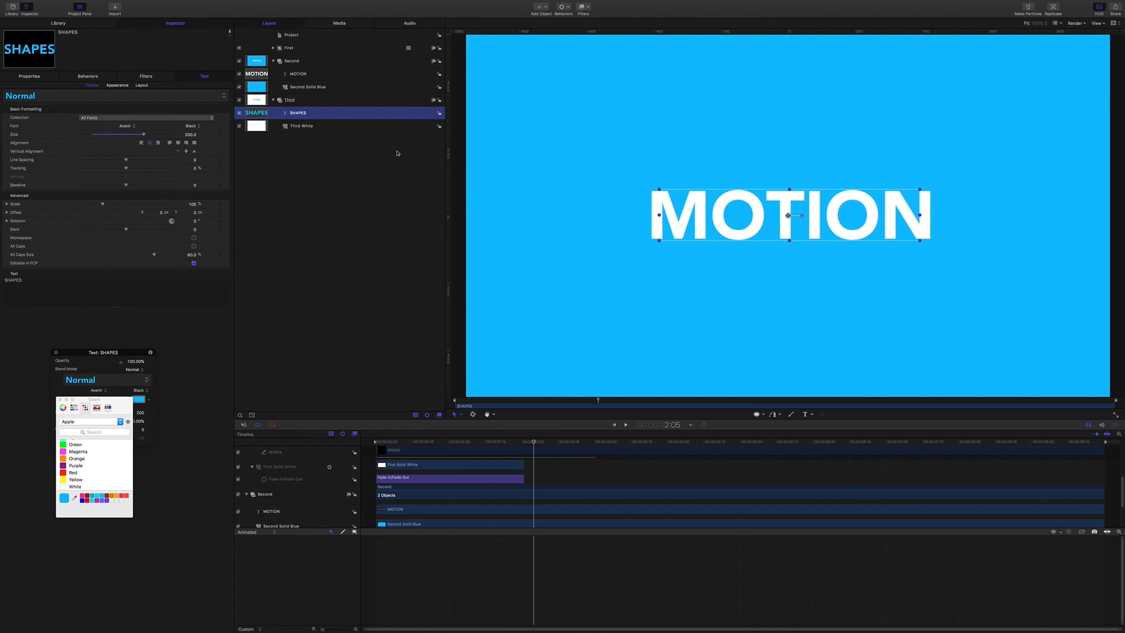
click(293, 61)
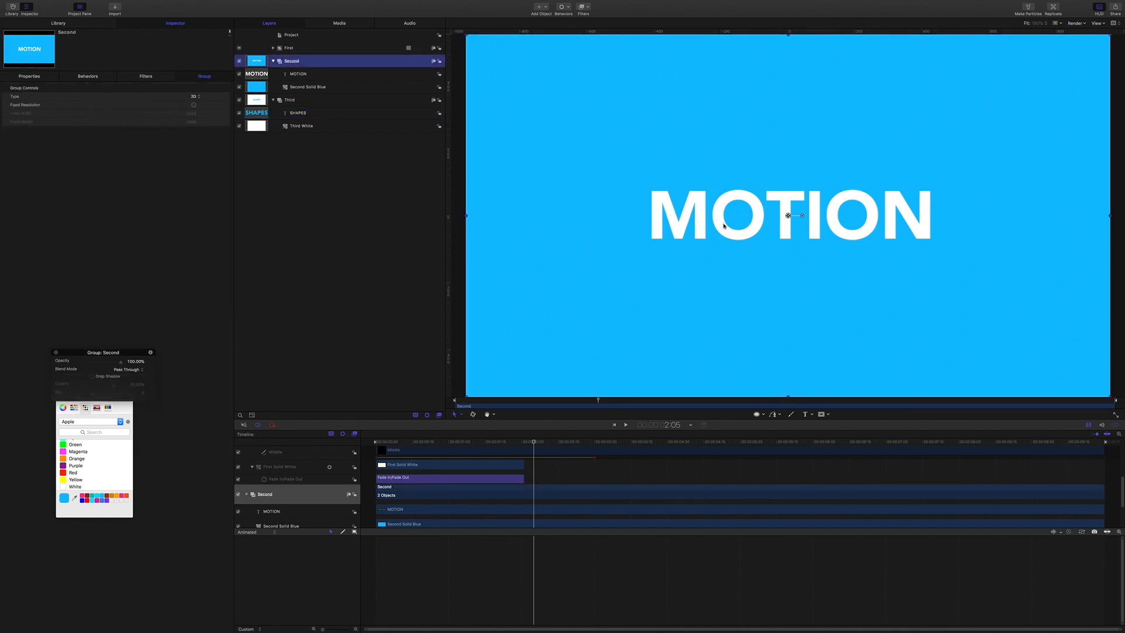
scroll(725, 226, down, 3)
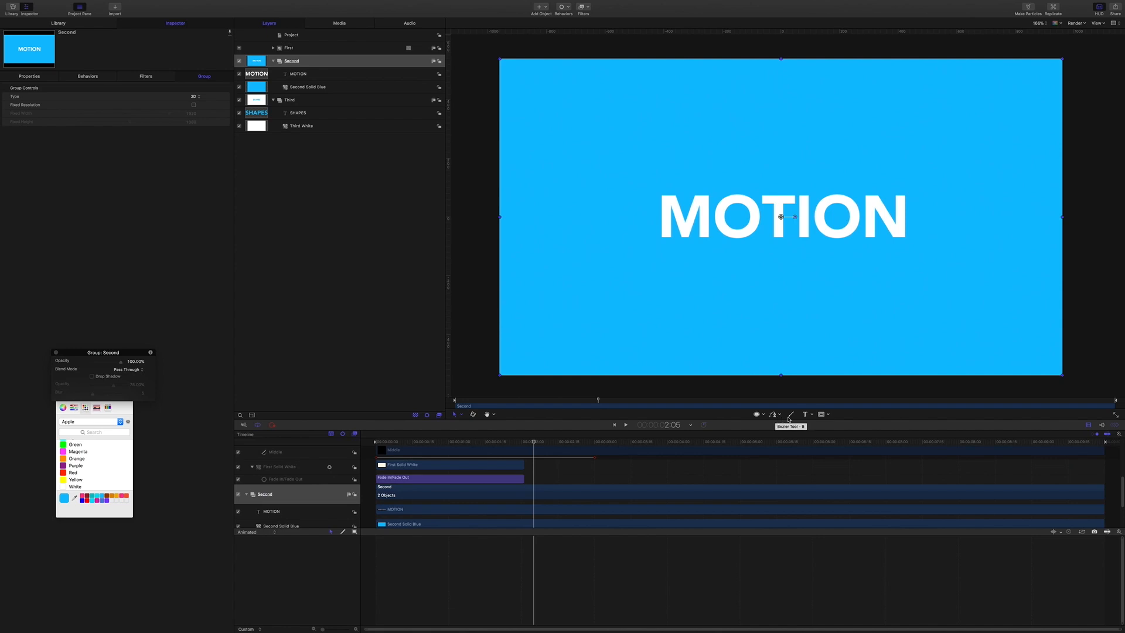
click(757, 416)
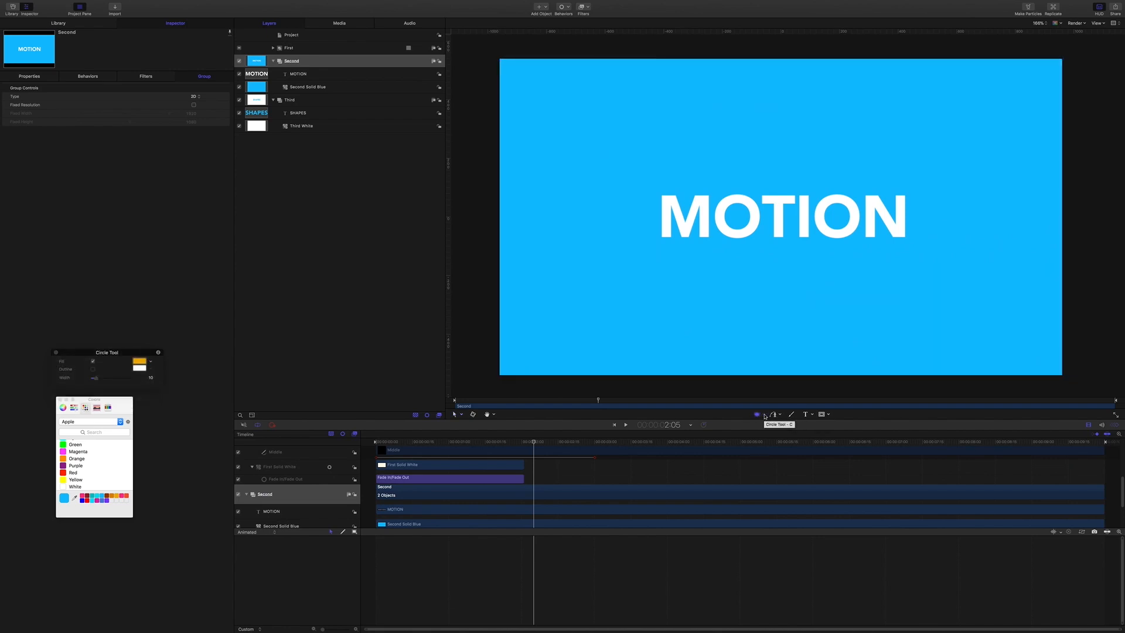
click(762, 414)
click(774, 444)
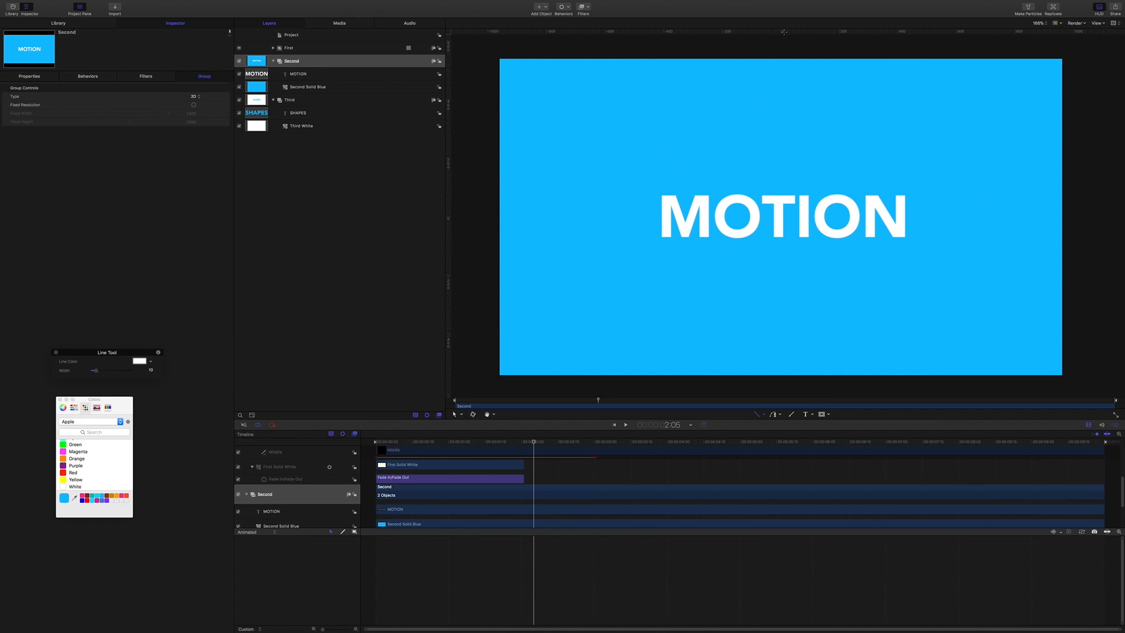
mouse_move(212, 2)
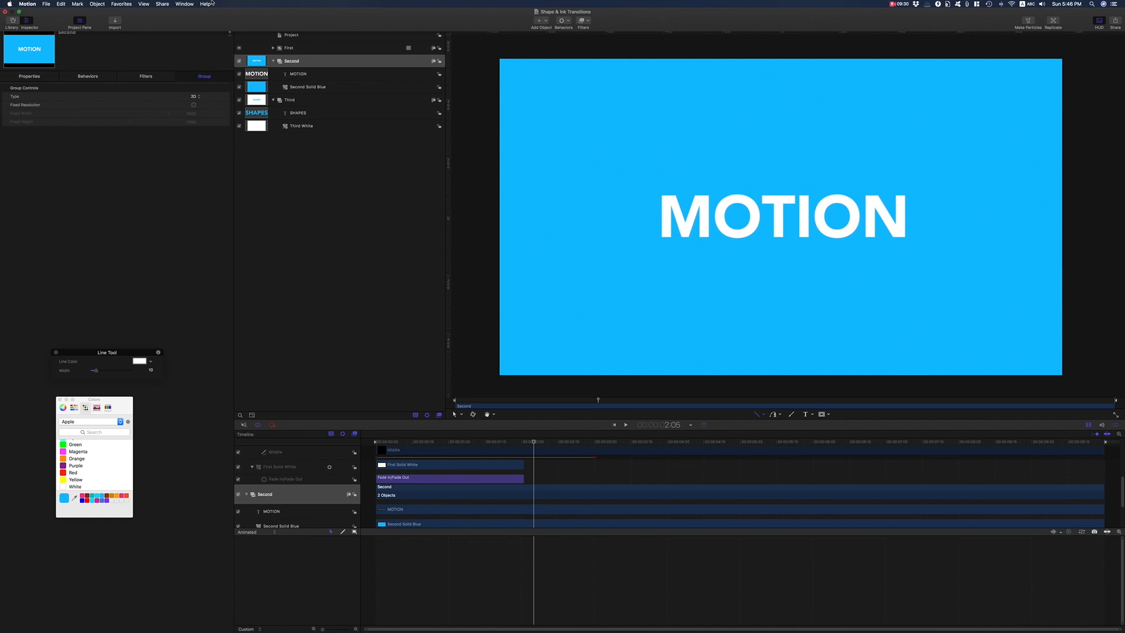
click(145, 5)
click(795, 26)
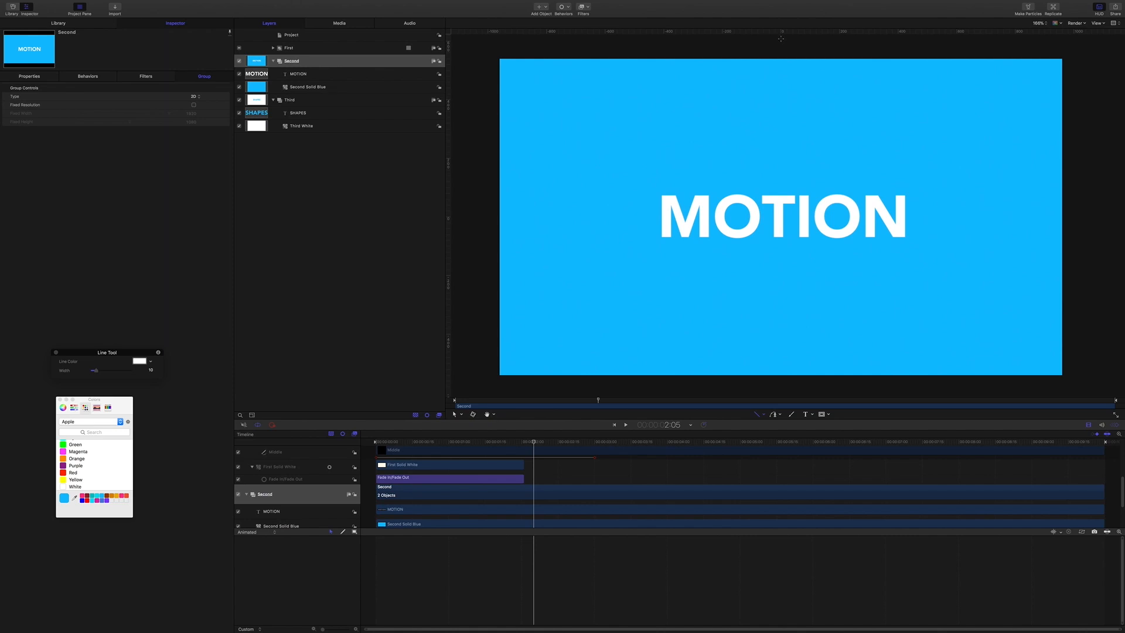
drag(781, 39, 791, 380)
key(Delete)
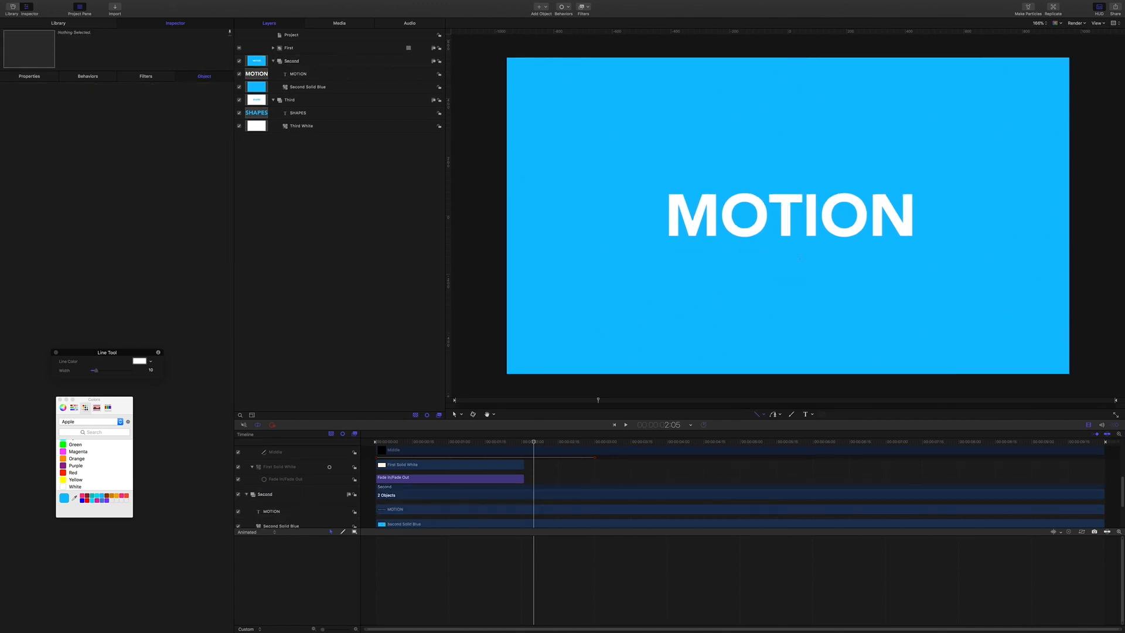
drag(788, 38, 804, 384)
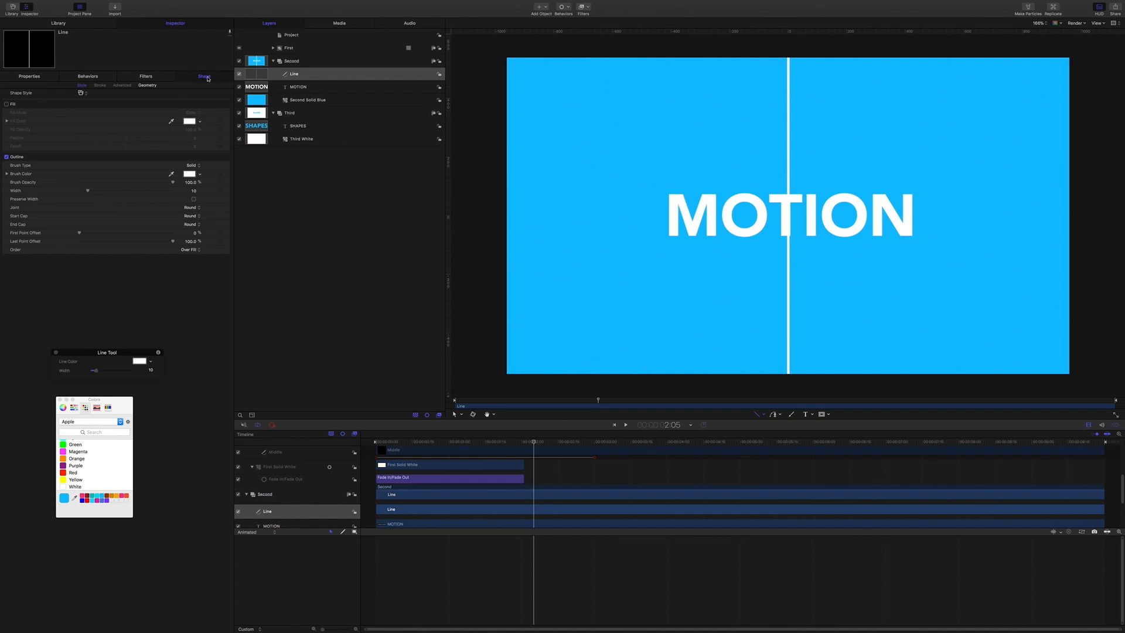
- Set the start cap and end cap of the line's outline to None
click(200, 216)
click(200, 209)
click(199, 225)
click(190, 211)
- Keyframe the line's outline width from 0 at 2:05 to 2000 at 2:15
click(194, 191)
text(0)
key(Return)
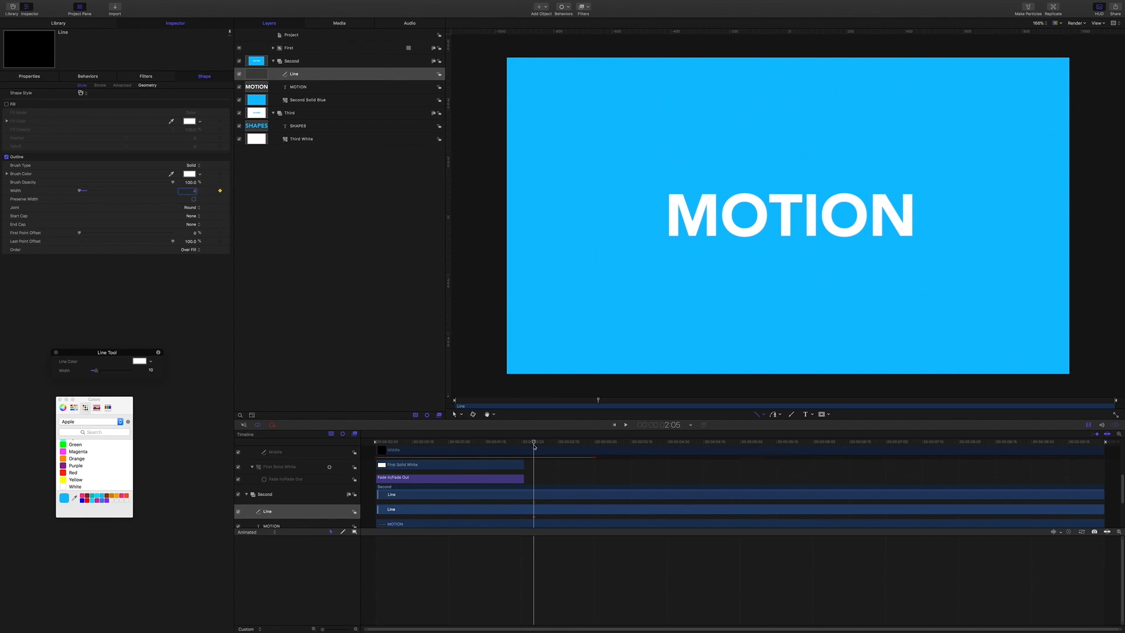
drag(534, 444, 559, 446)
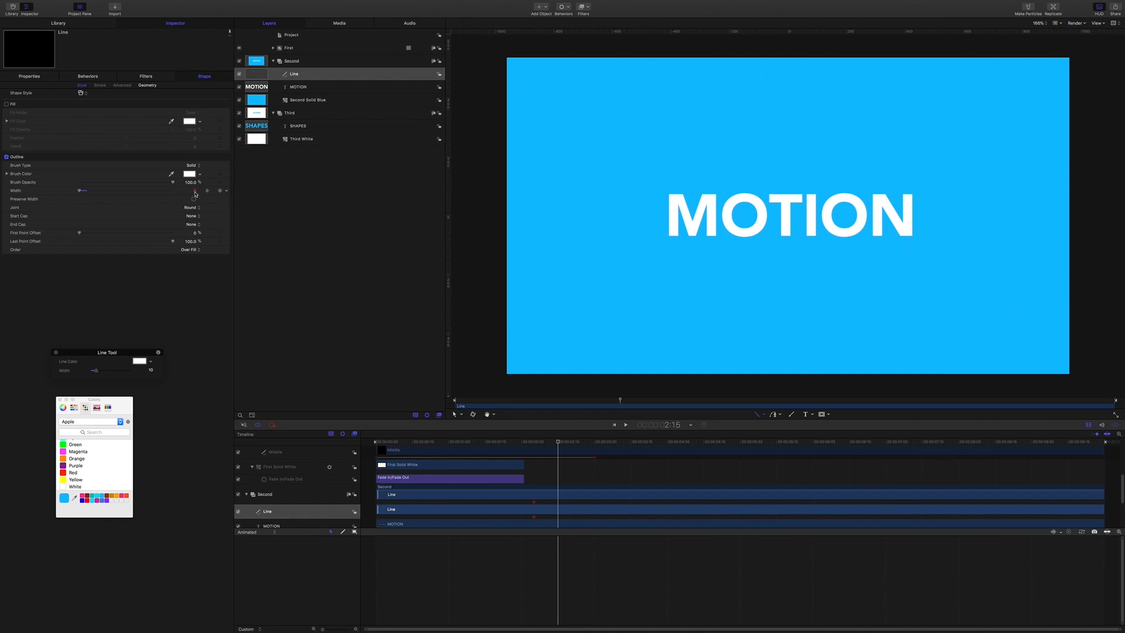
click(194, 191)
key(Return)
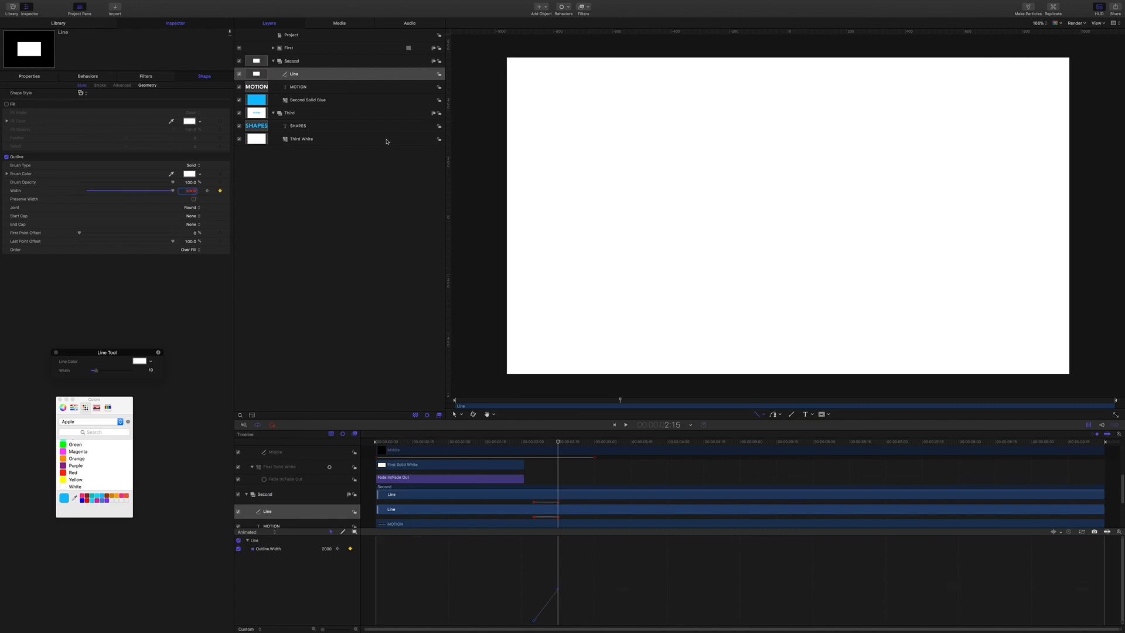
mouse_move(559, 443)
mouse_down()
mouse_move(536, 445)
mouse_move(558, 444)
mouse_up()
- Add an image mask to the Second group with Line as the mask source and the mask blend mode set to Subtract
click(276, 62)
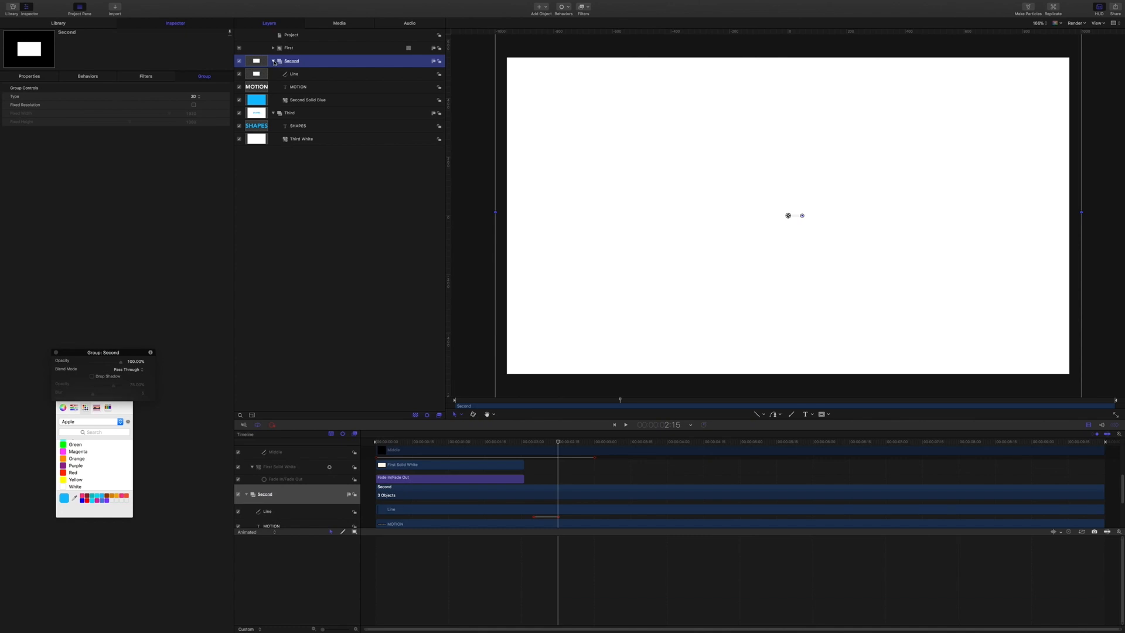
right_click(293, 62)
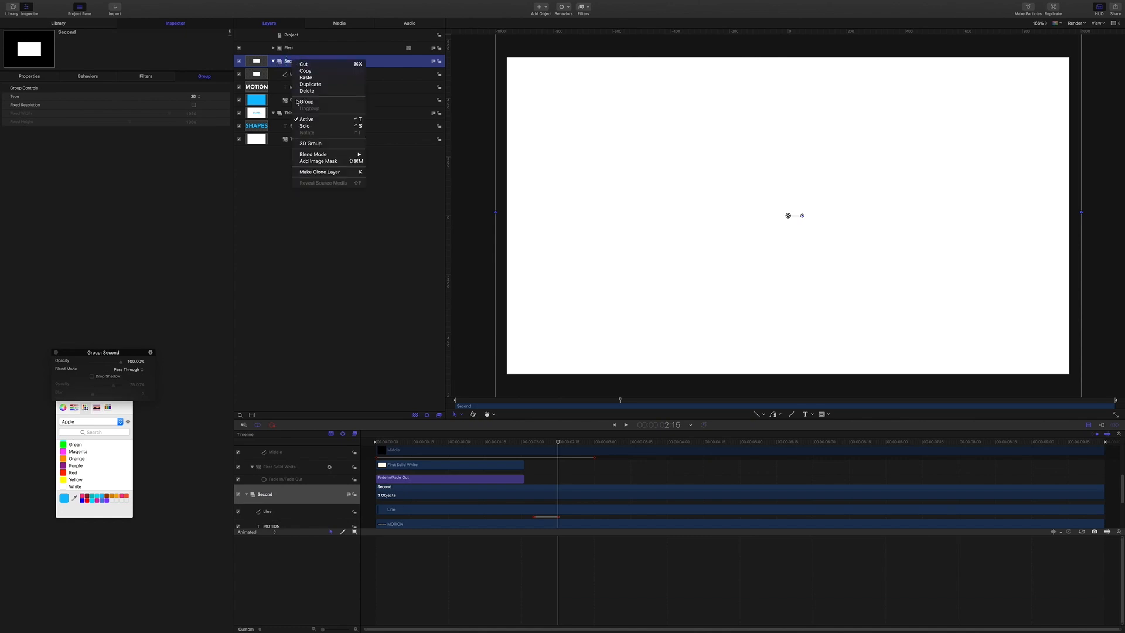
click(302, 162)
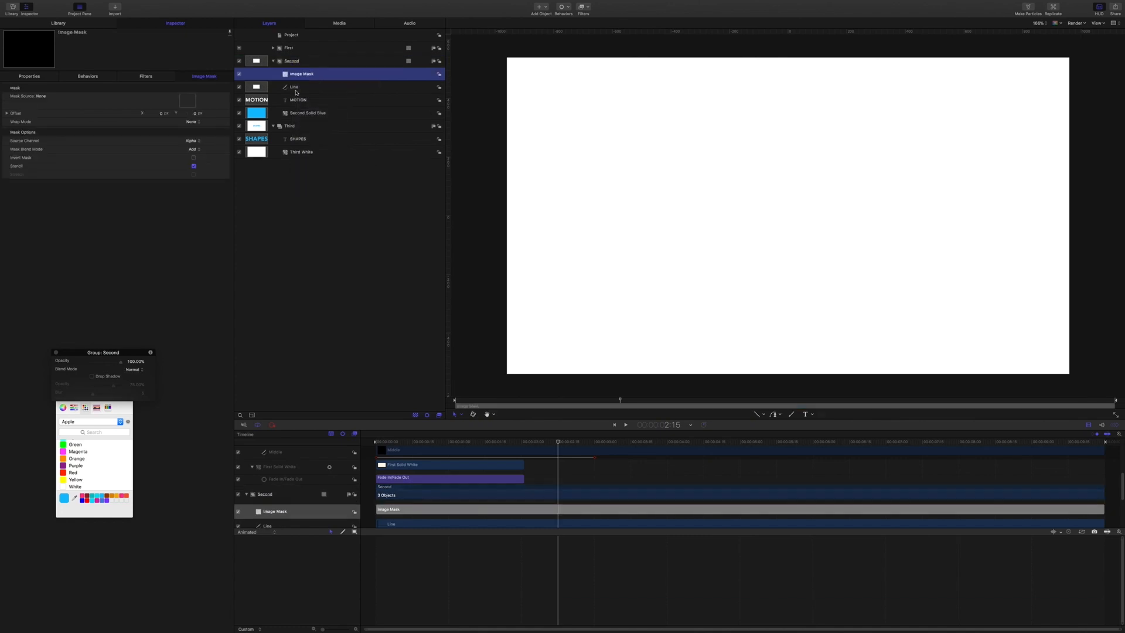
drag(296, 92, 186, 101)
click(198, 150)
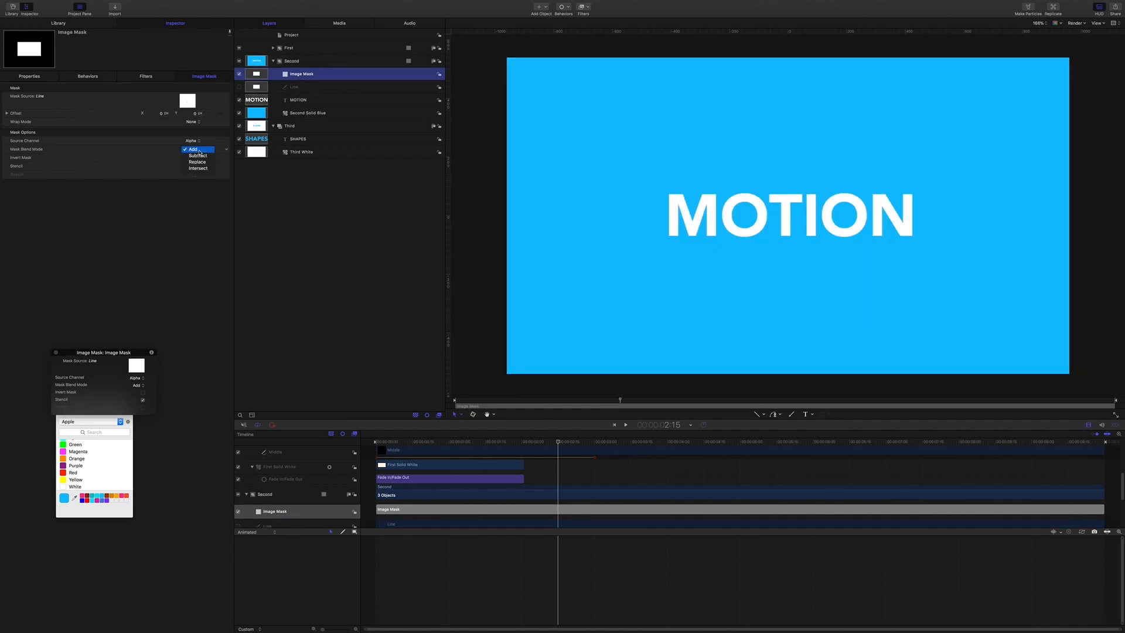
click(198, 156)
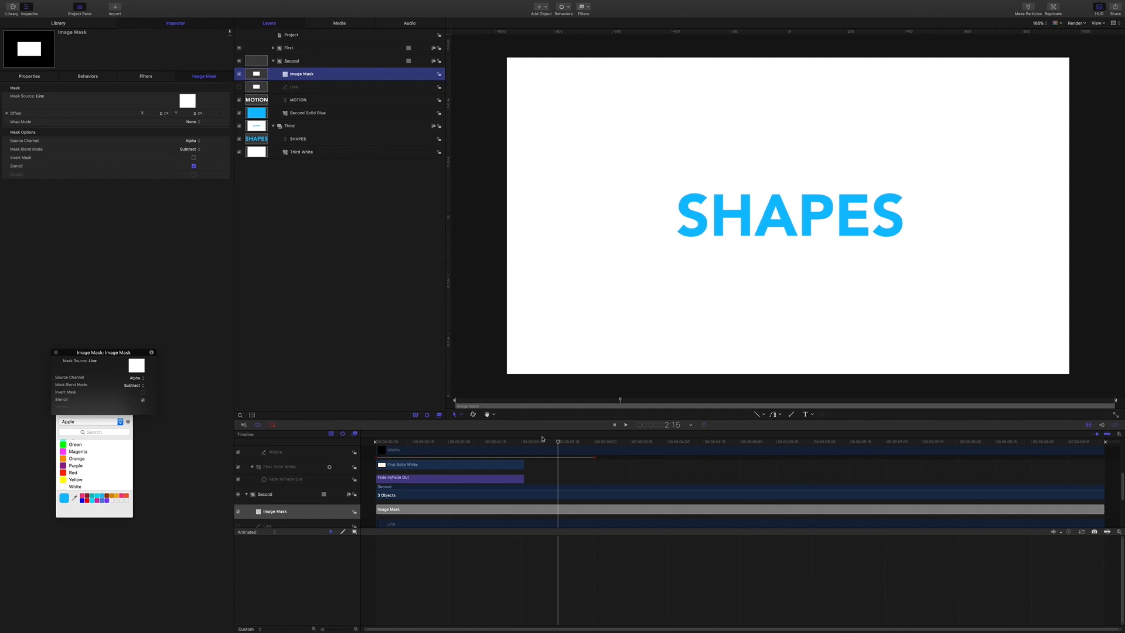
- Play the project from the start to preview the ink transition and the line-mask transition to SHAPES
drag(558, 443, 336, 412)
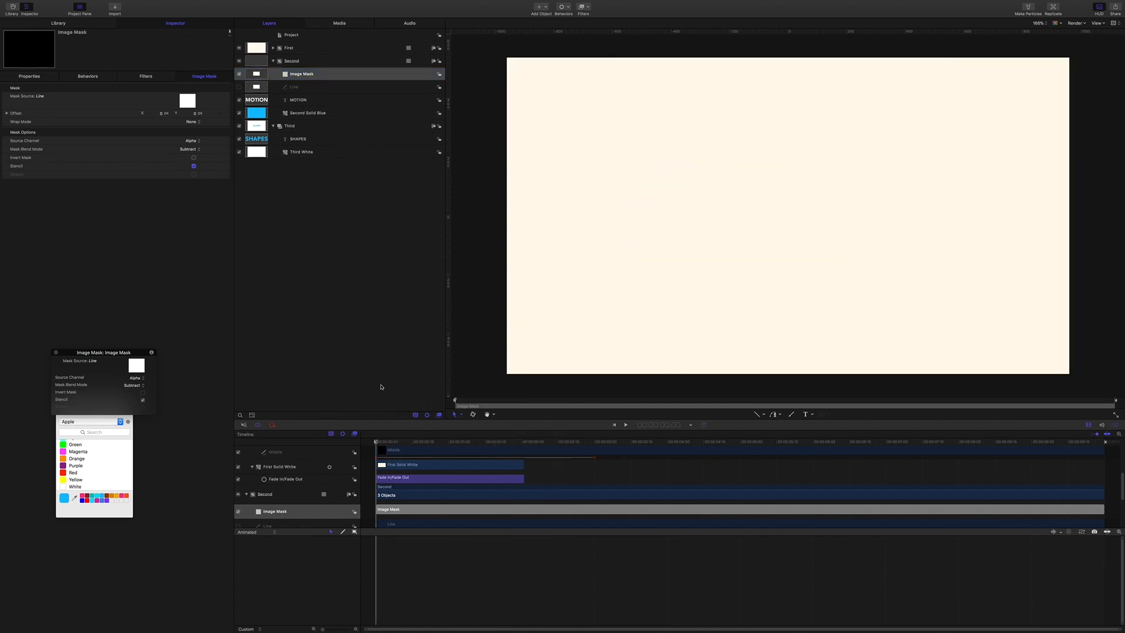
key(space)
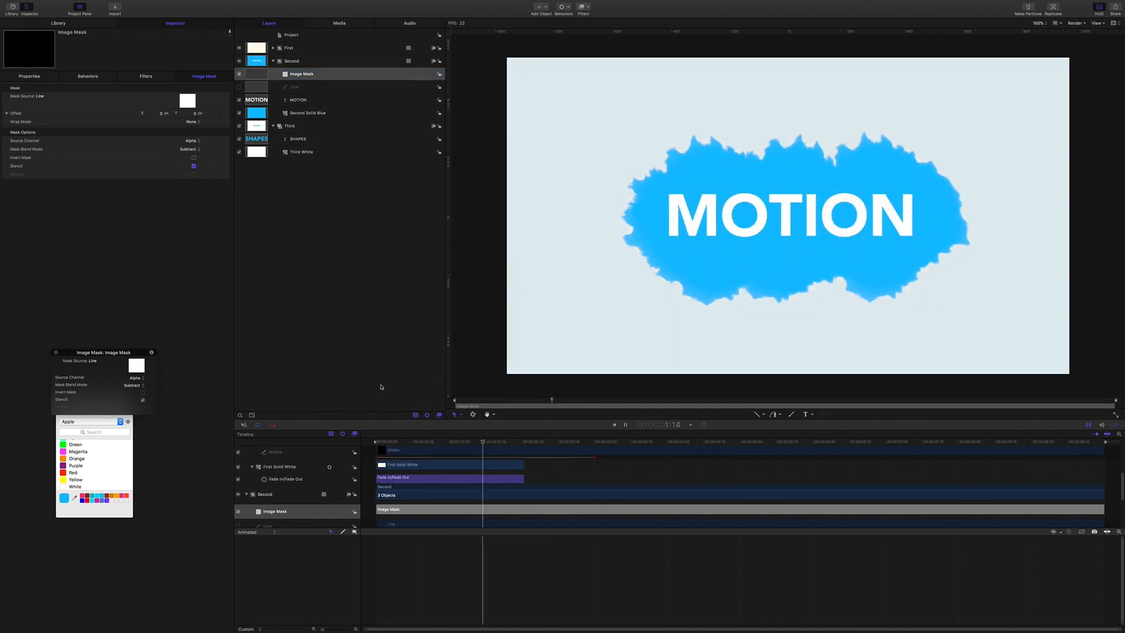
key(space)
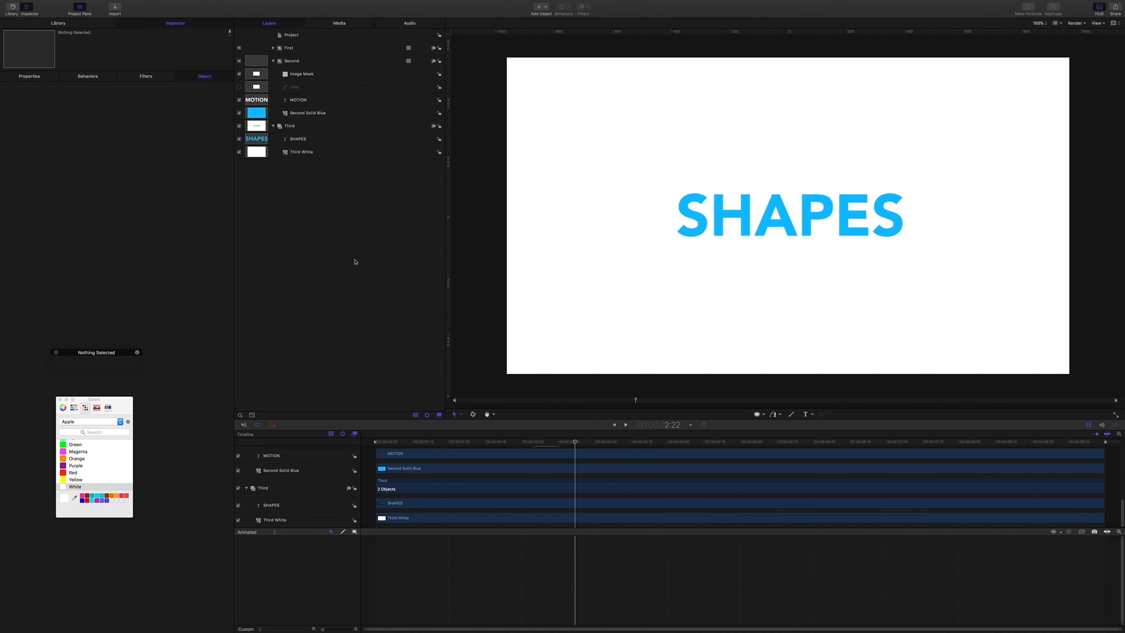
- Add a new group named Fourth and send it to the bottom of the layer stack, below Third
click(349, 257)
key(super+shift+n)
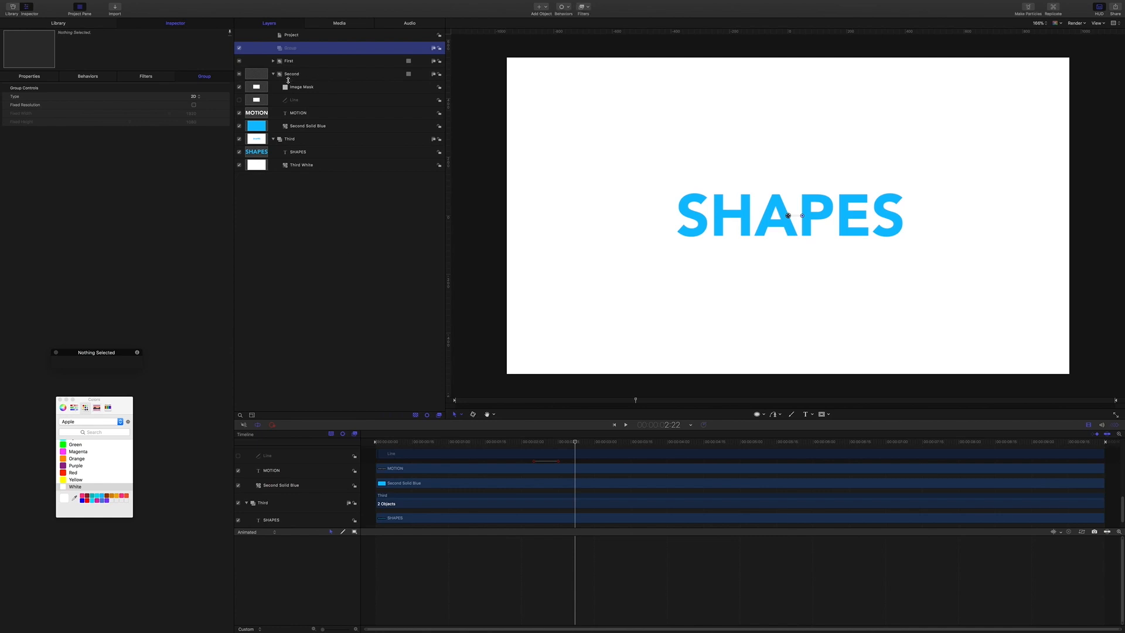
double_click(290, 48)
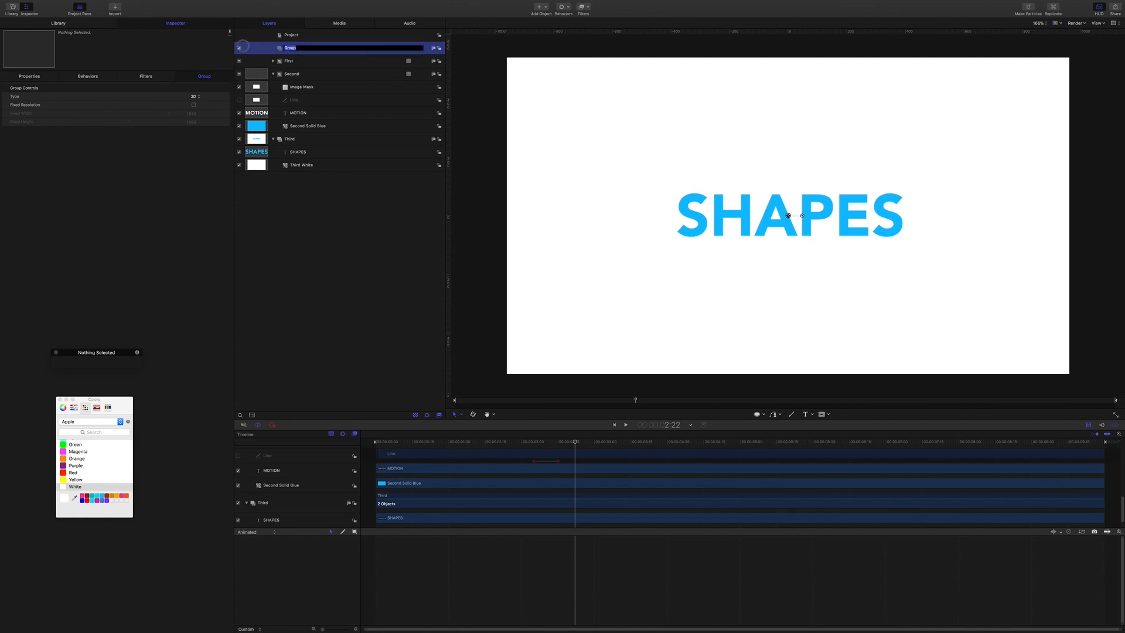
text(Fourth)
key(Return)
key(super+shift+bracketleft)
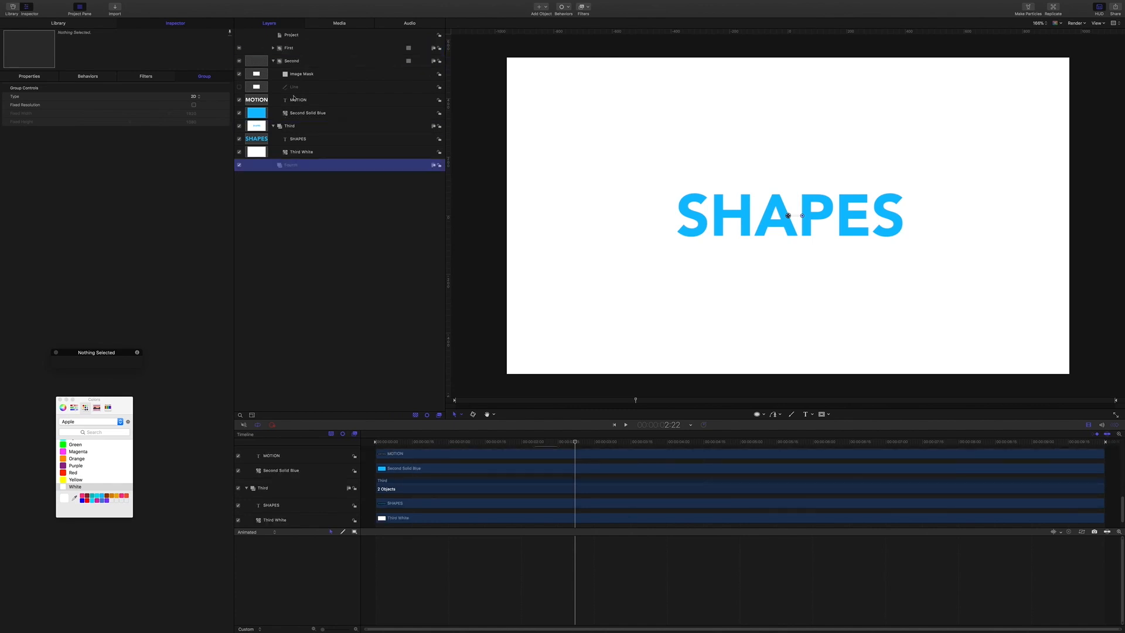
- Duplicate the Third White and SHAPES layers and move both copies into the Fourth group
click(298, 153)
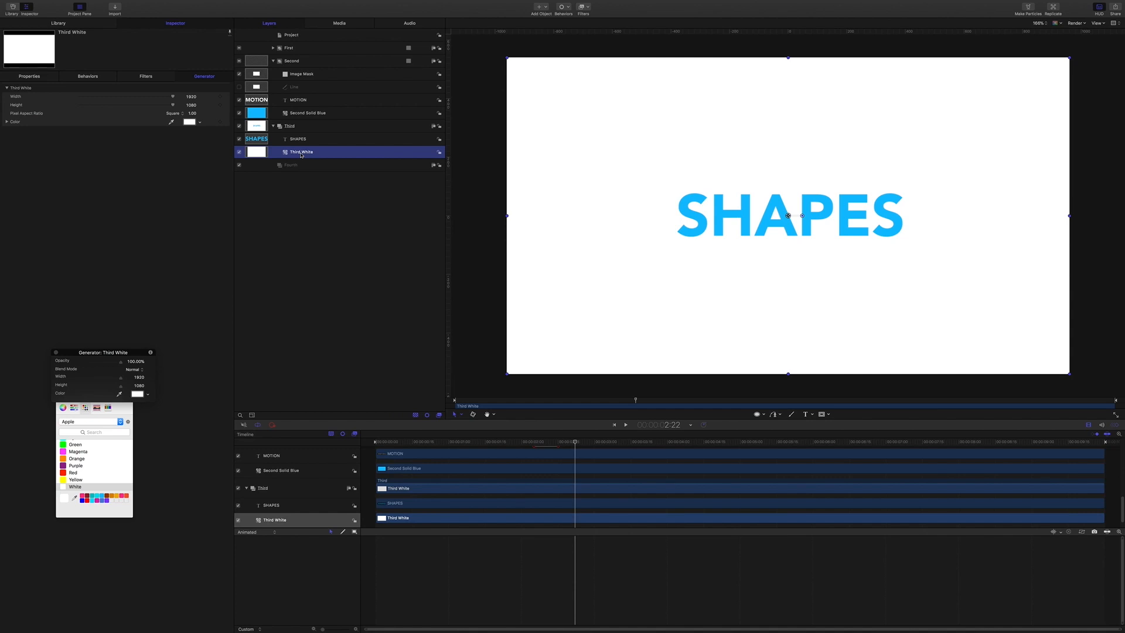
key(super+d)
drag(302, 155, 295, 179)
click(302, 141)
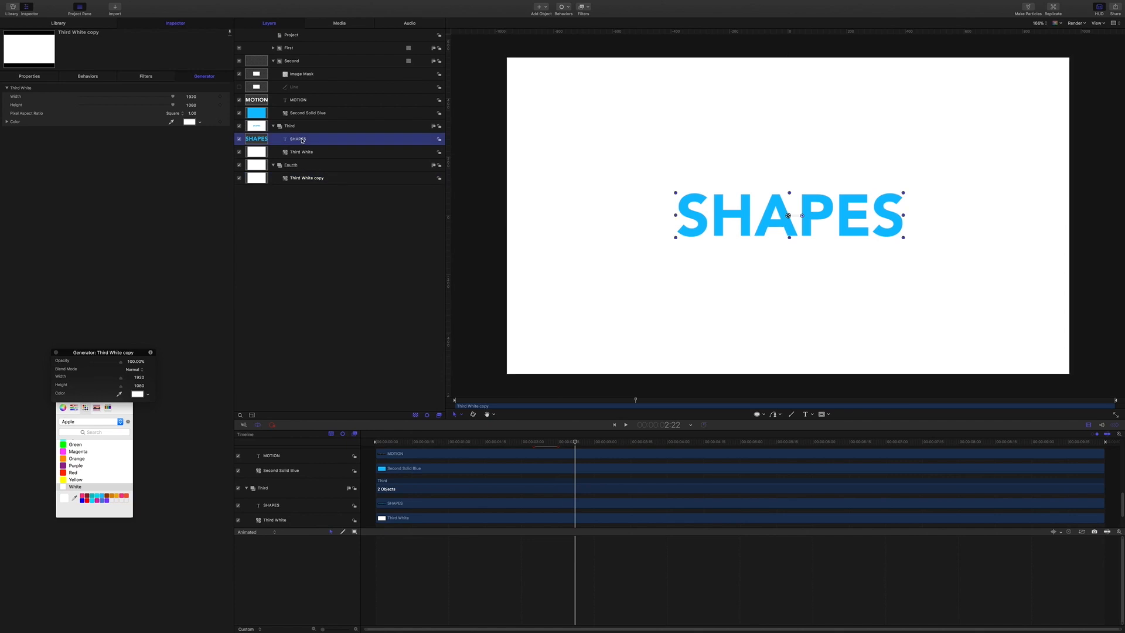
key(super+d)
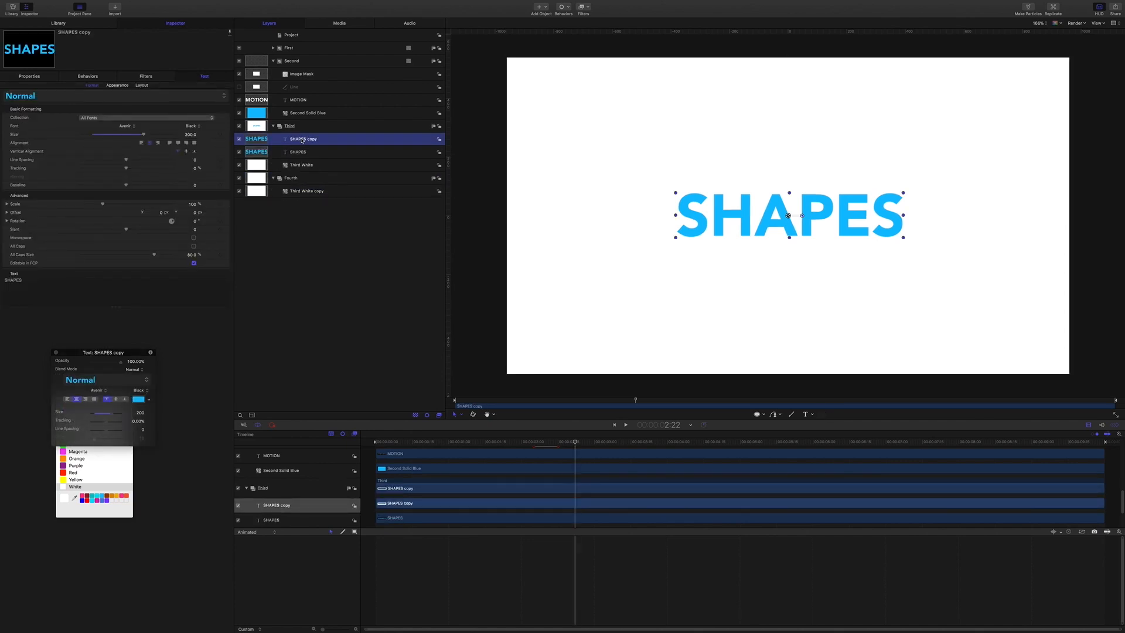
drag(303, 141, 296, 181)
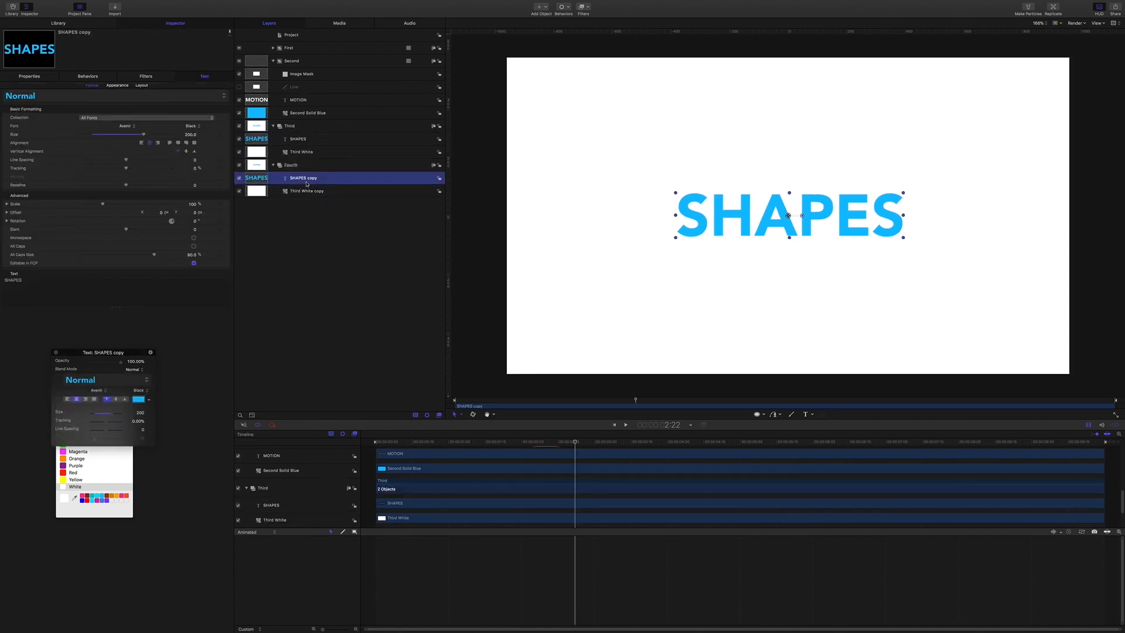
- Change the copied SHAPES text in the Fourth group to "and" and colour it white
click(314, 194)
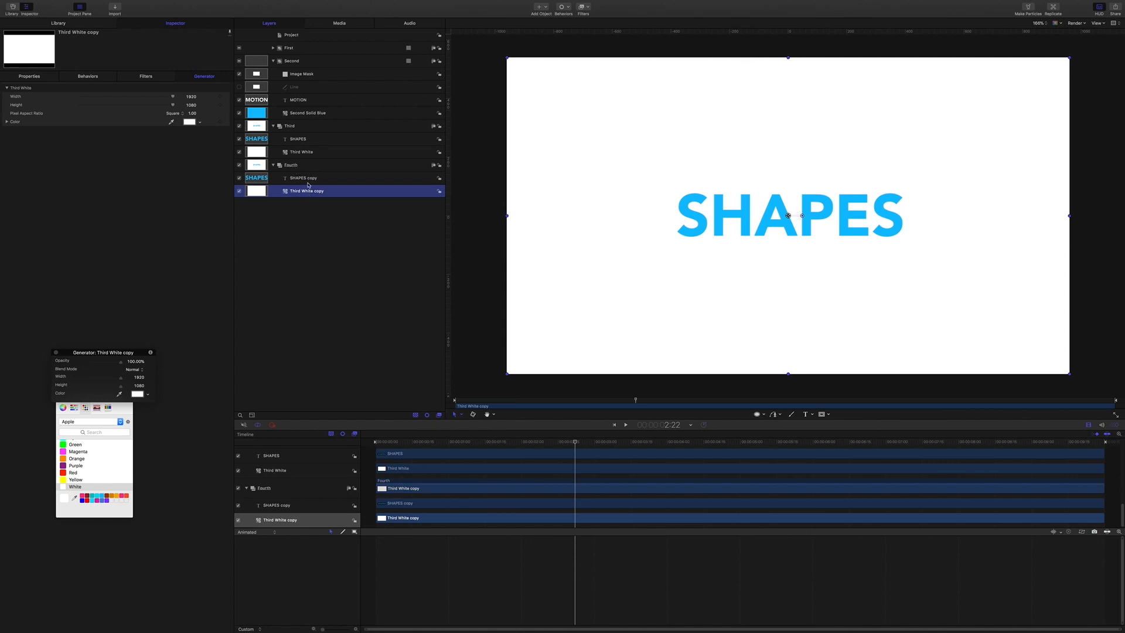
click(306, 178)
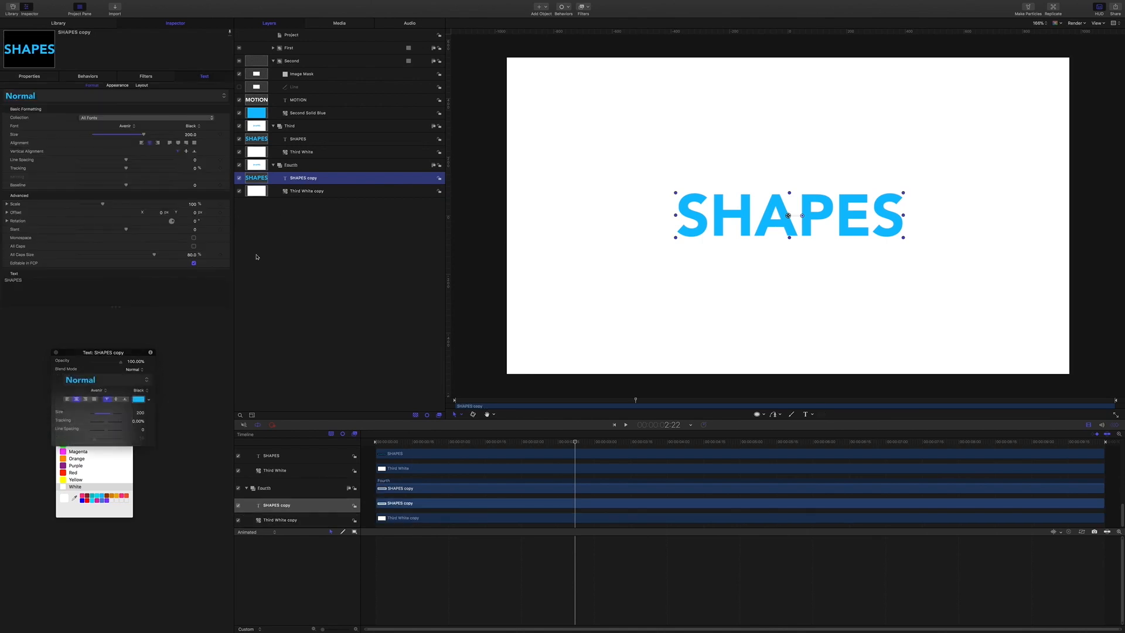
drag(33, 282, 2, 281)
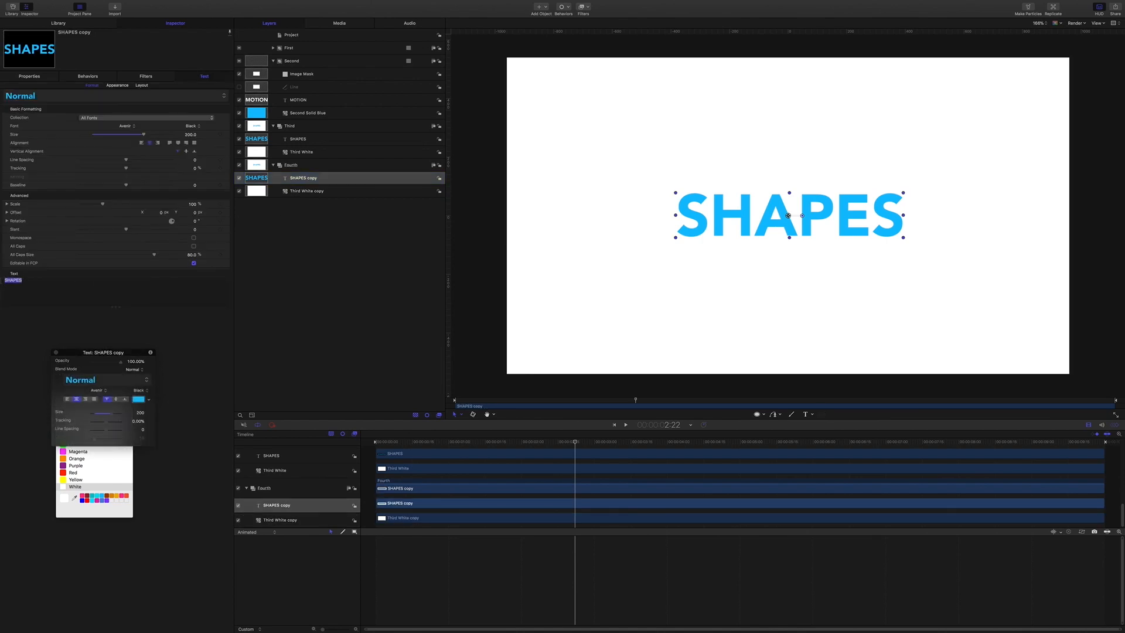
text(and)
click(314, 306)
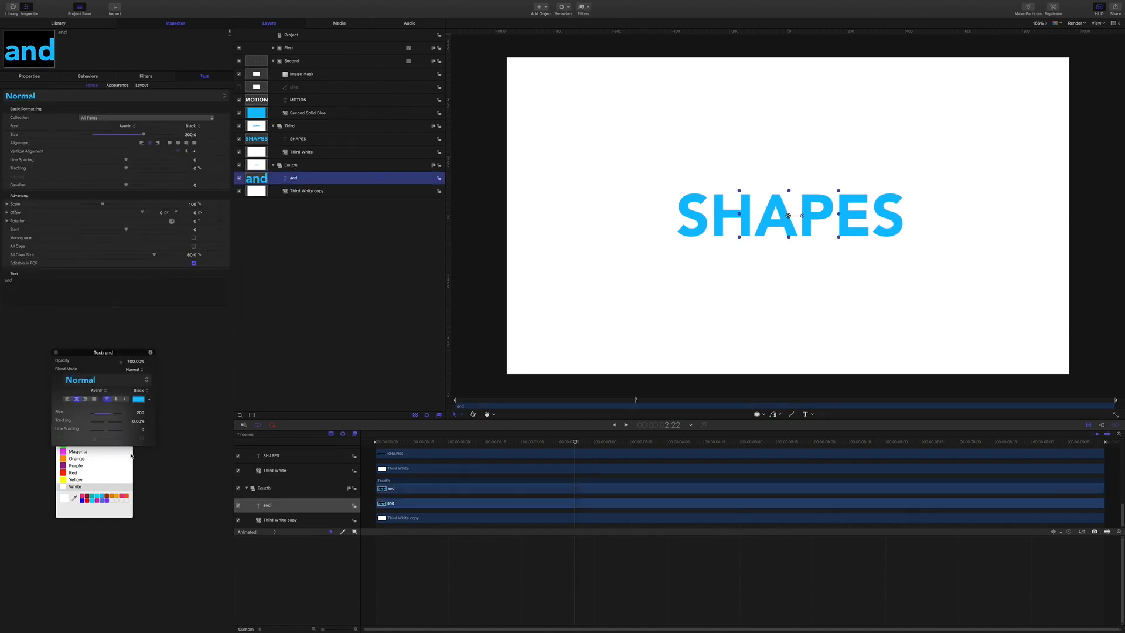
click(89, 509)
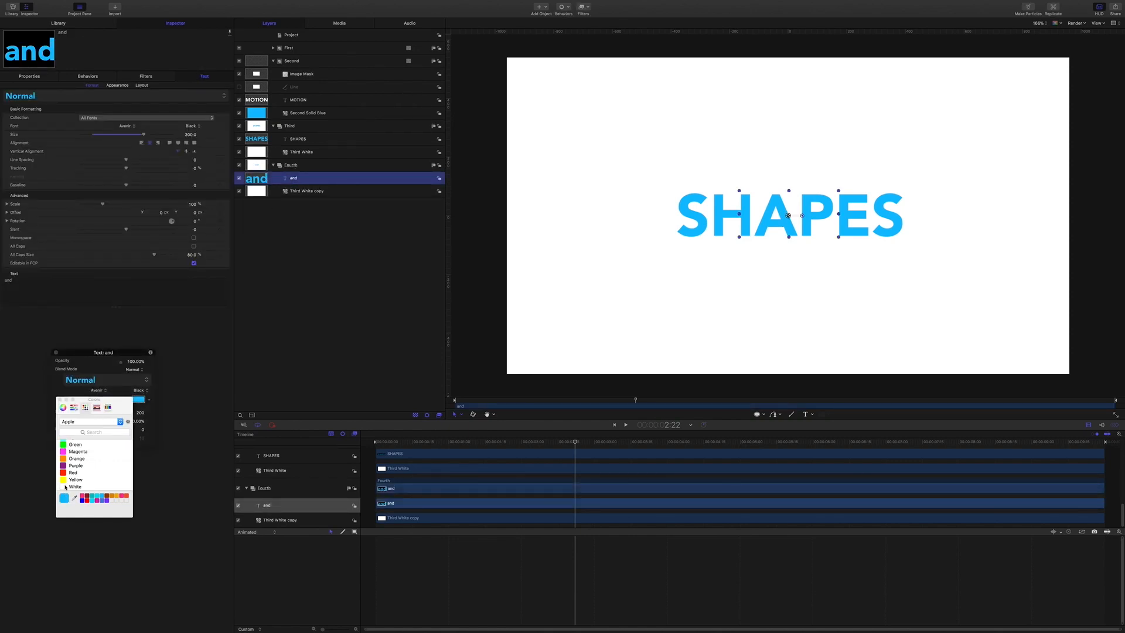
click(65, 487)
click(262, 287)
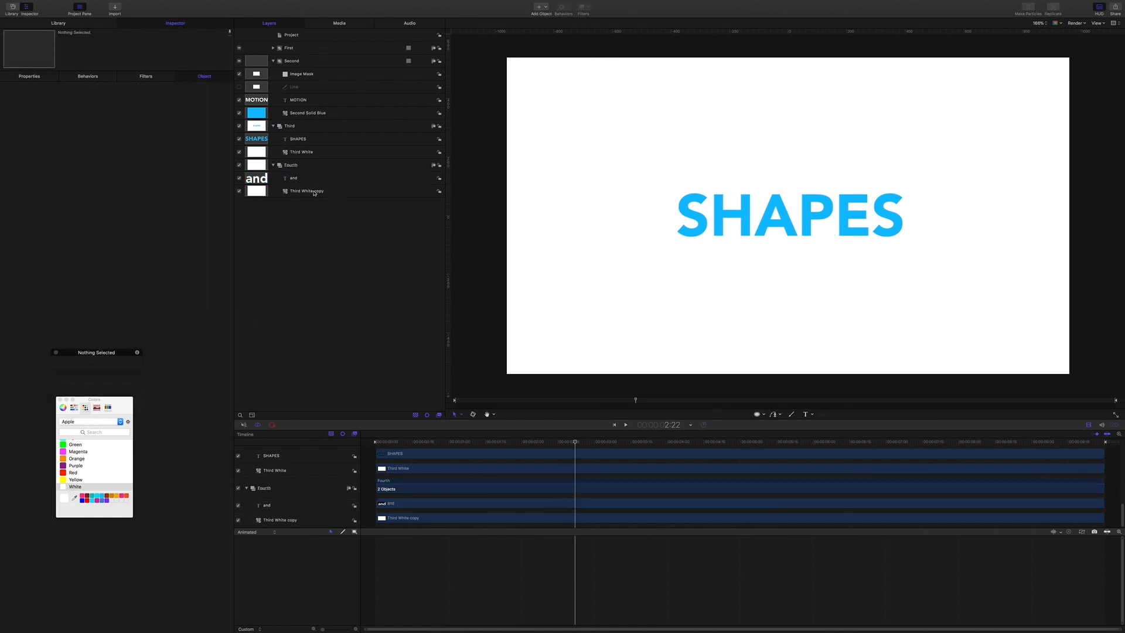
- Rename the Third White copy layer as "Forth Violet" and change its colour to violet
click(315, 193)
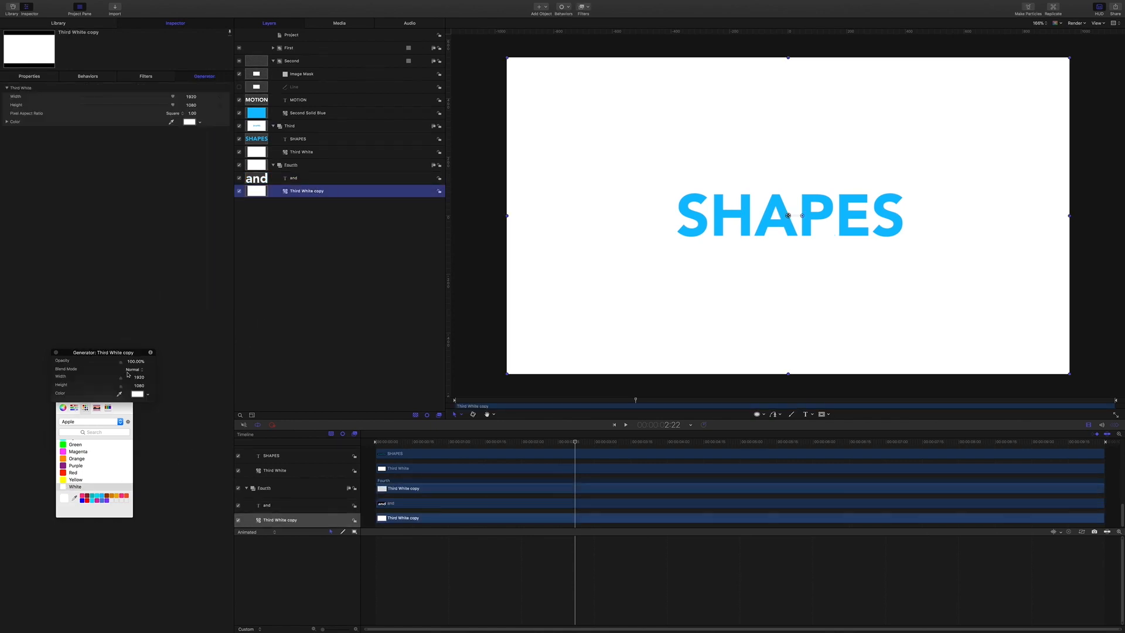
click(322, 192)
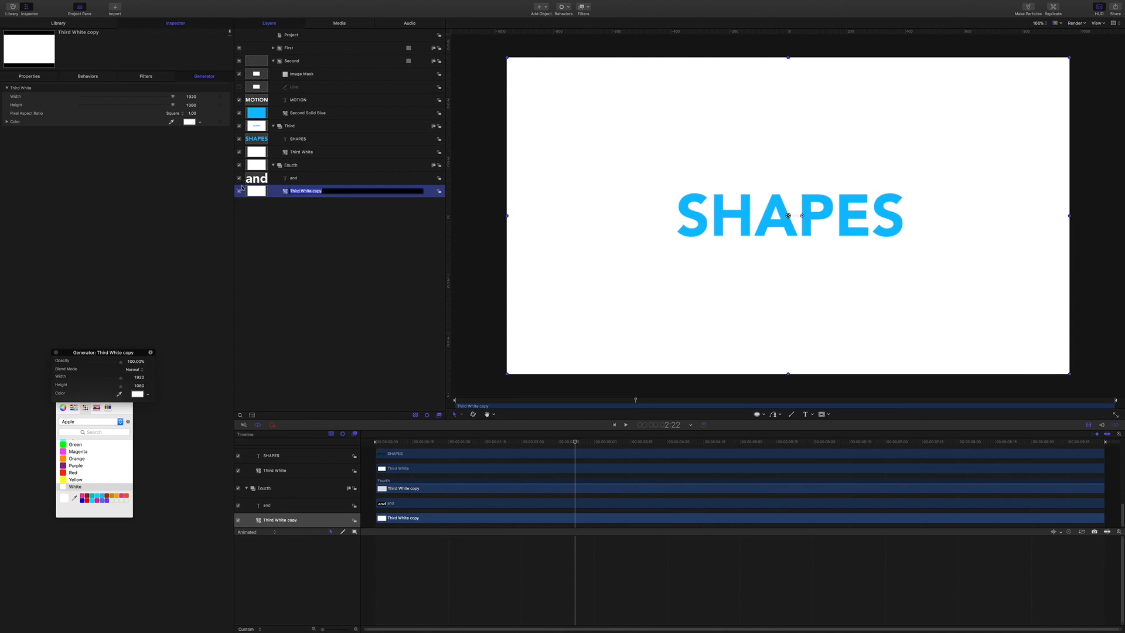
text(Forth Violet)
key(Return)
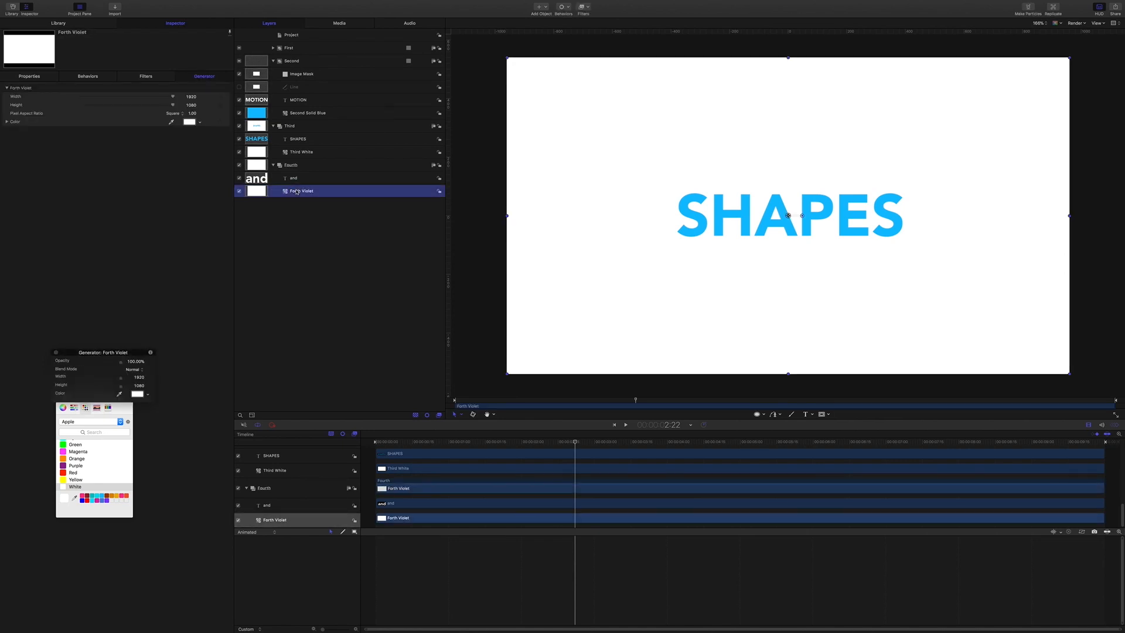
click(139, 395)
click(102, 501)
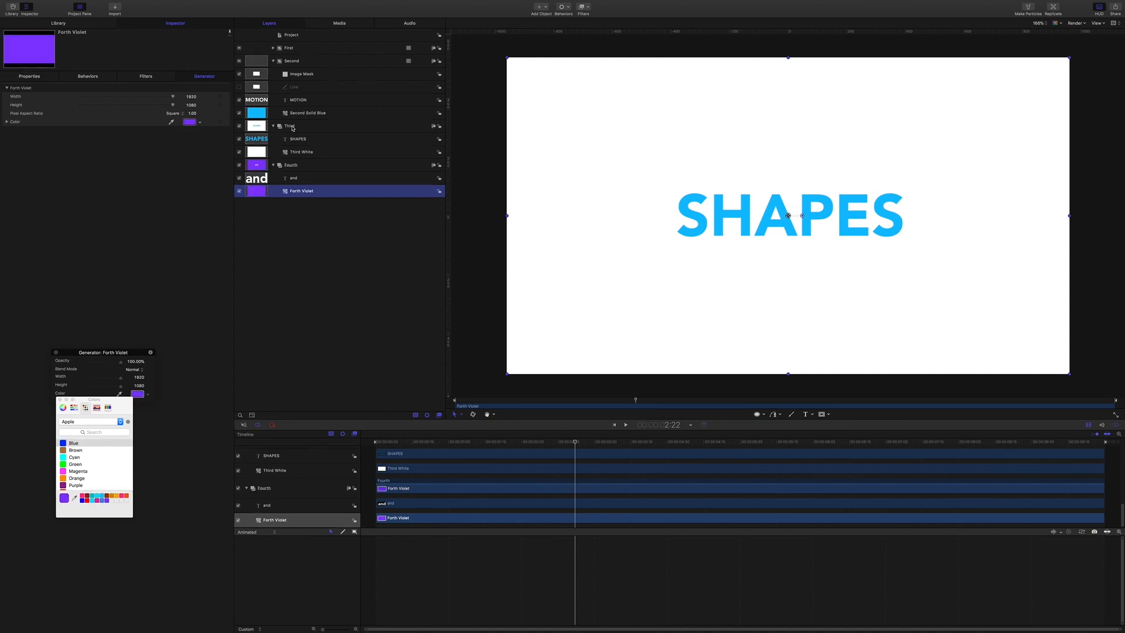
- At 2:20, draw a circle in the Third group and reset its position to the centre of the canvas
mouse_move(576, 444)
mouse_down()
mouse_move(508, 442)
mouse_move(571, 436)
mouse_up()
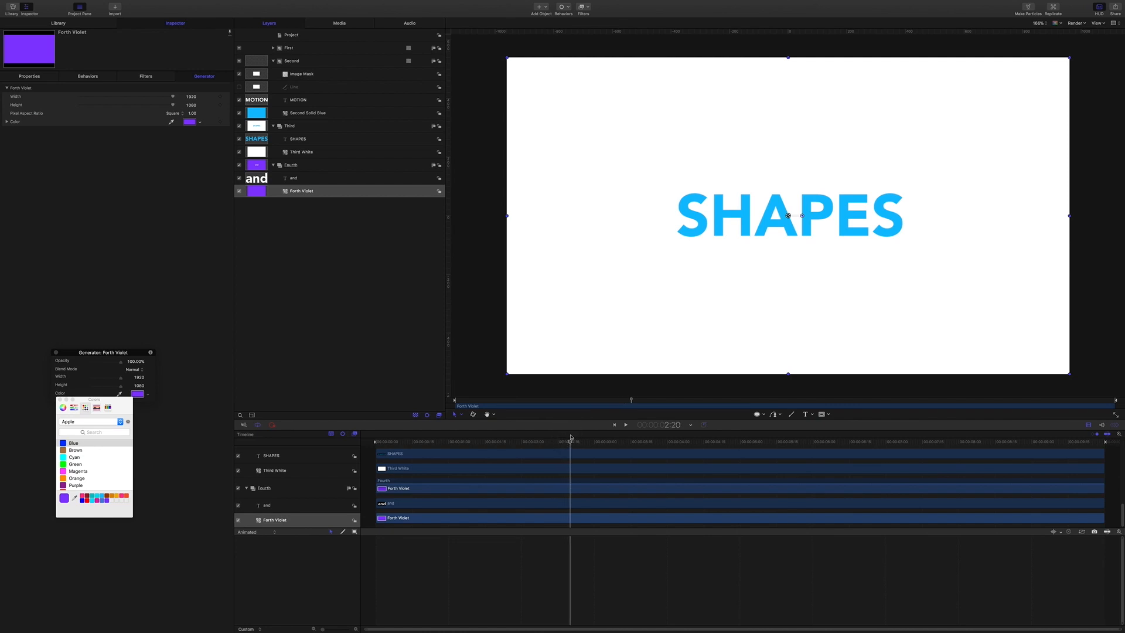
click(291, 128)
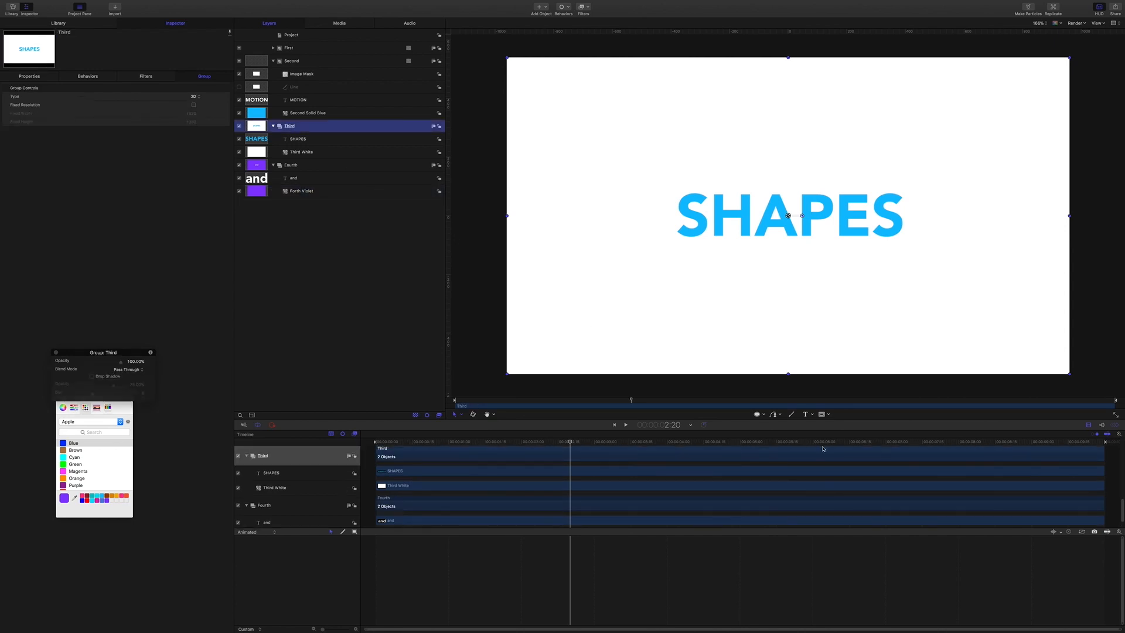
click(757, 414)
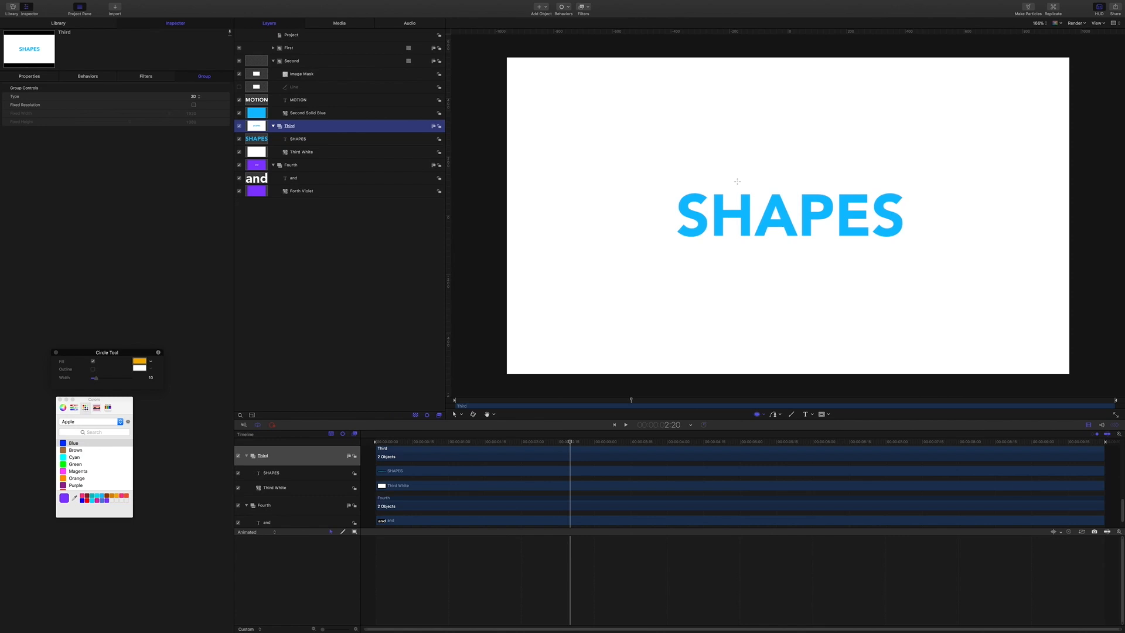
drag(728, 178, 805, 239)
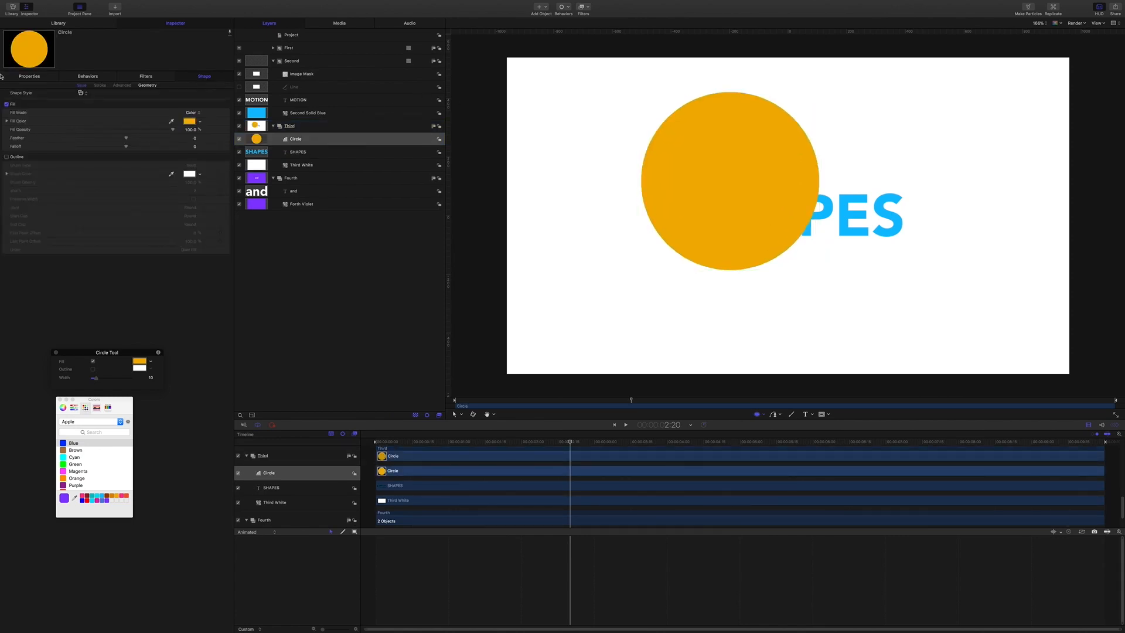
click(27, 77)
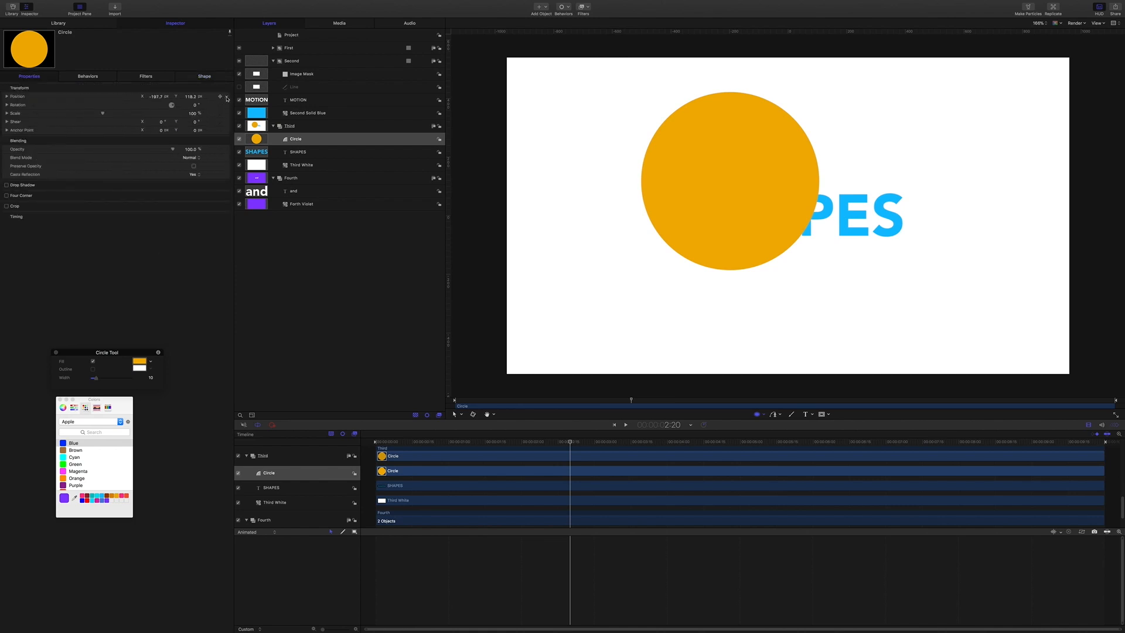
click(225, 97)
click(252, 100)
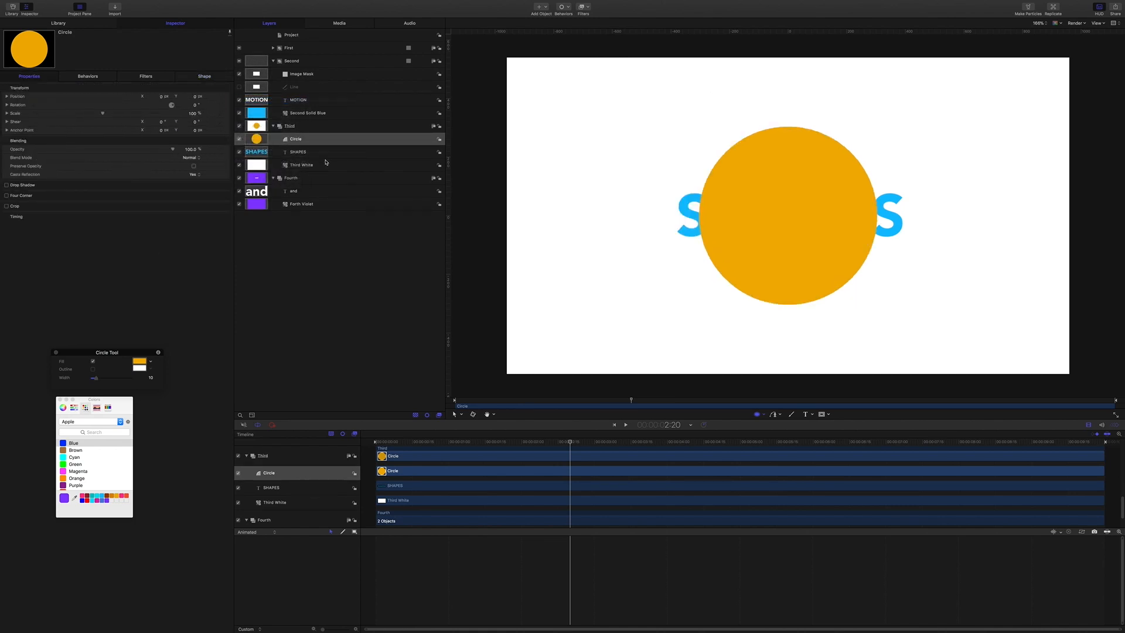
- Start the circle at 2:20 and keyframe its scale from 0% there to covering the whole canvas at 3:00
key(i)
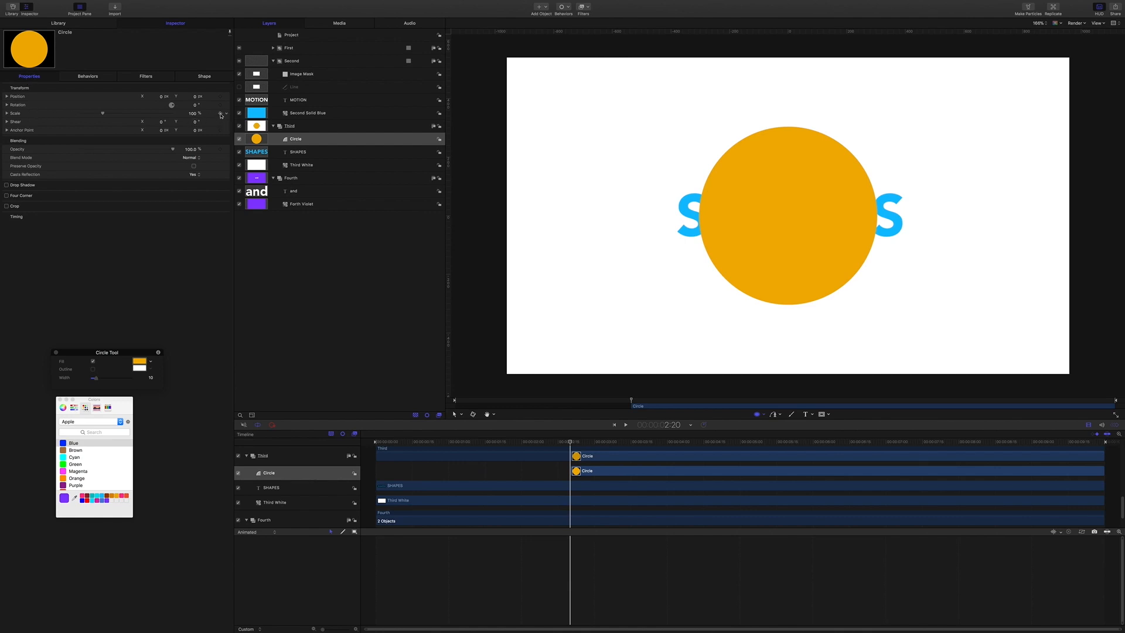
click(221, 114)
drag(103, 113, 53, 111)
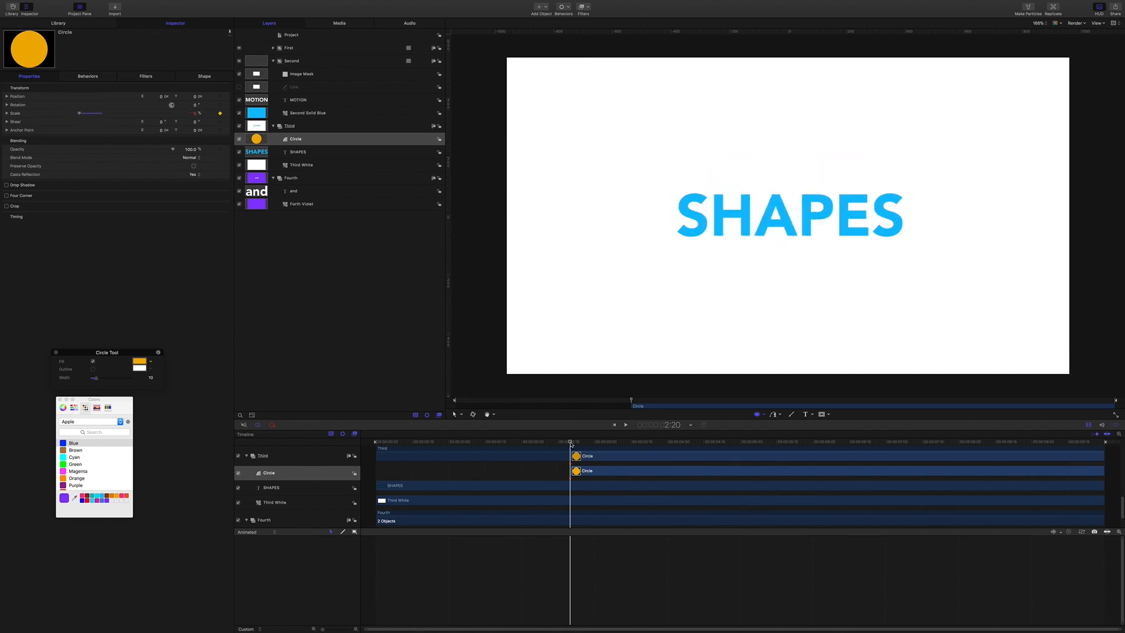
drag(571, 443, 596, 444)
drag(195, 114, 211, 115)
drag(192, 113, 192, 23)
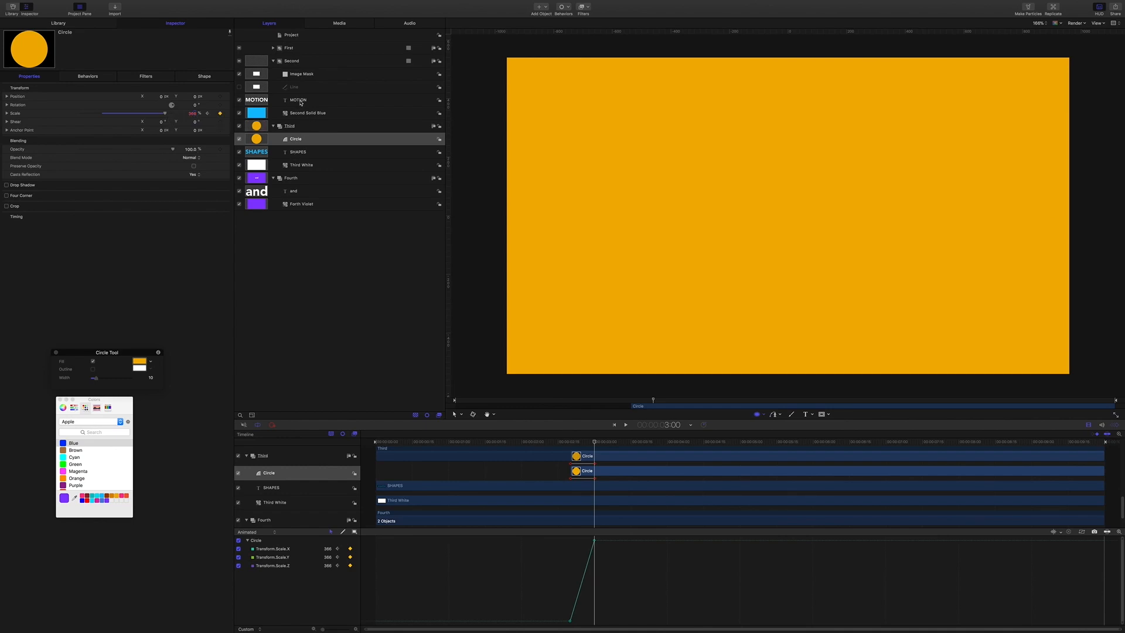
click(292, 127)
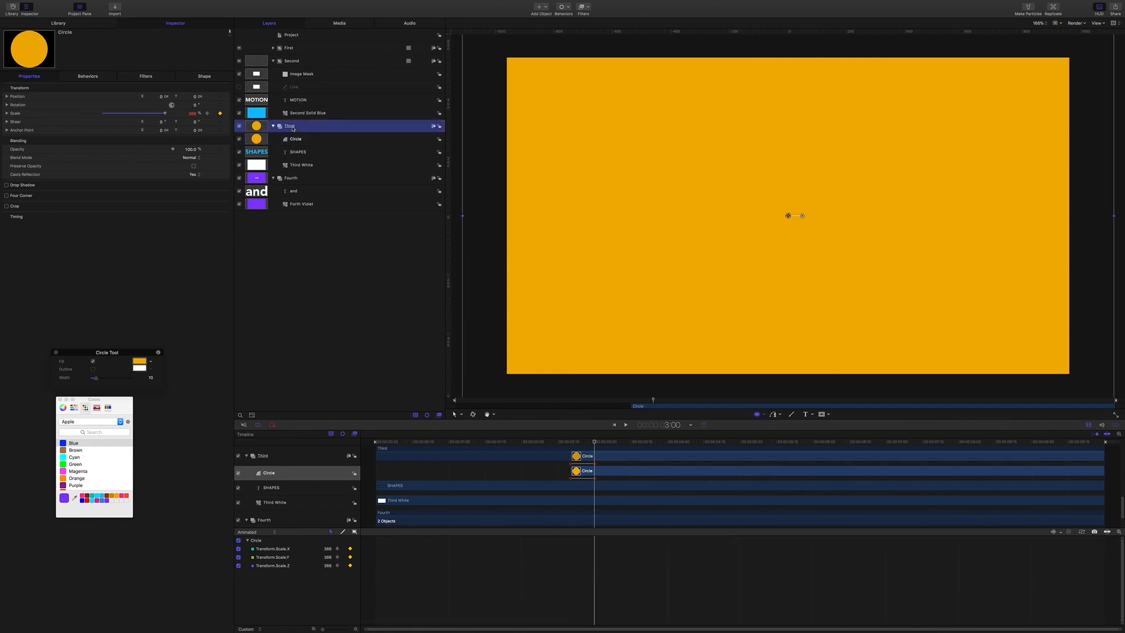
right_click(292, 128)
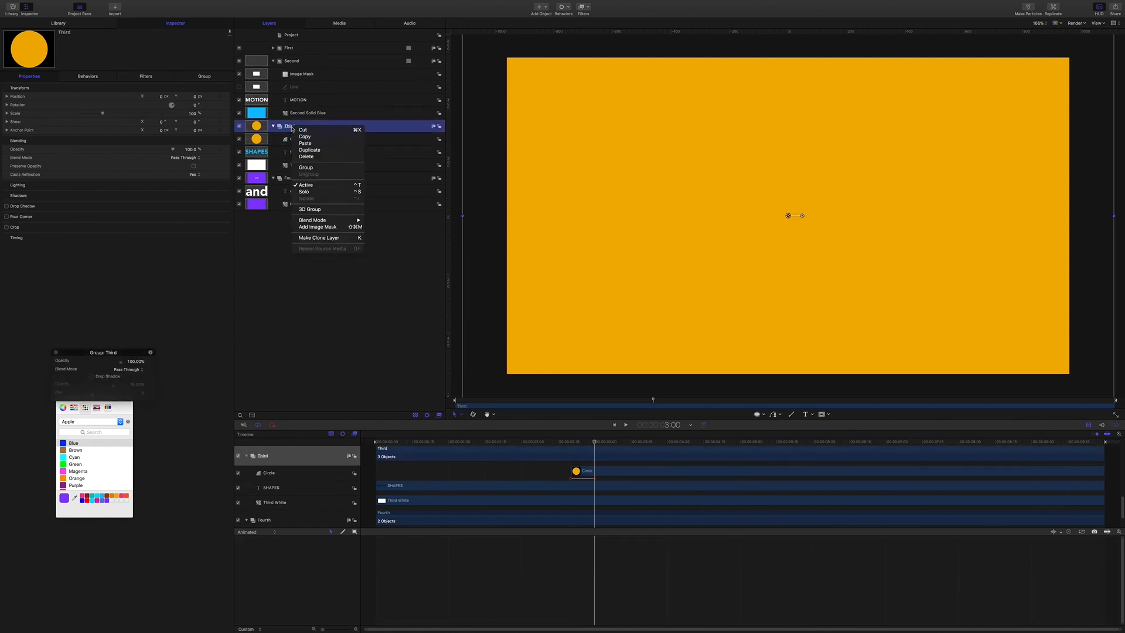
click(333, 238)
key(super+z)
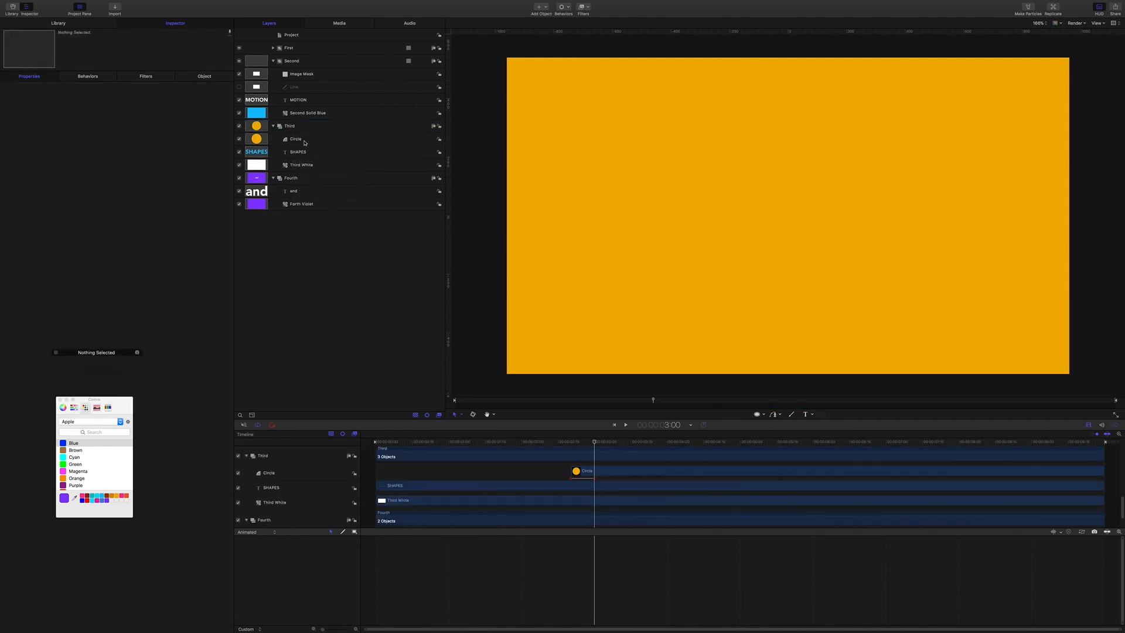
- Add an image mask to the Third group with Circle as the mask source and the mask blend mode set to Subtract
click(293, 127)
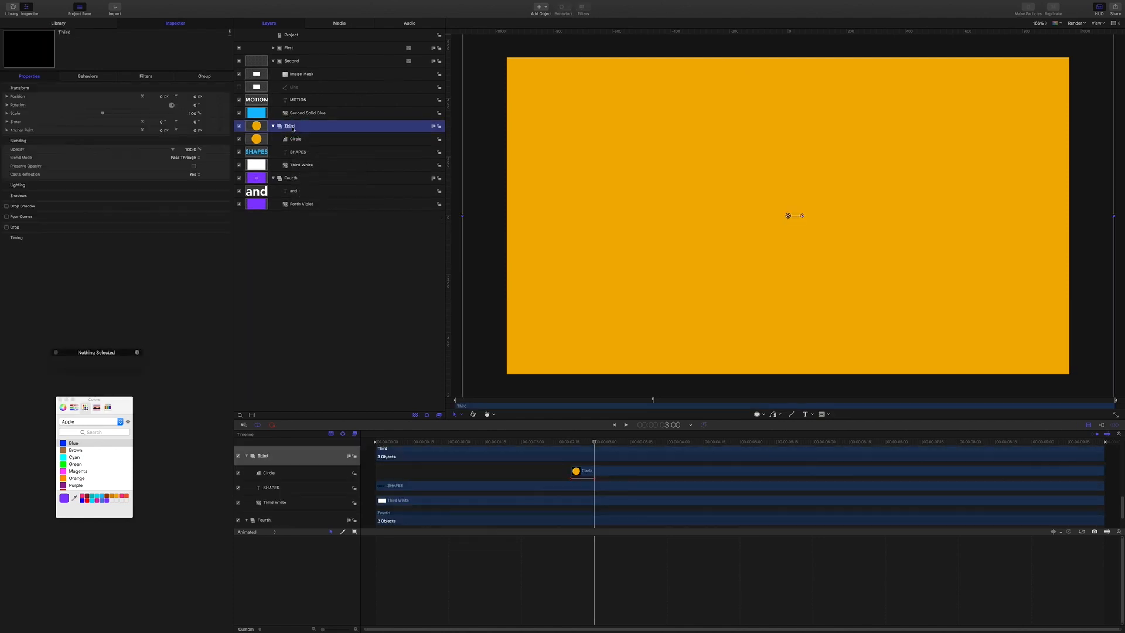
right_click(293, 128)
key(Escape)
key(super+shift+m)
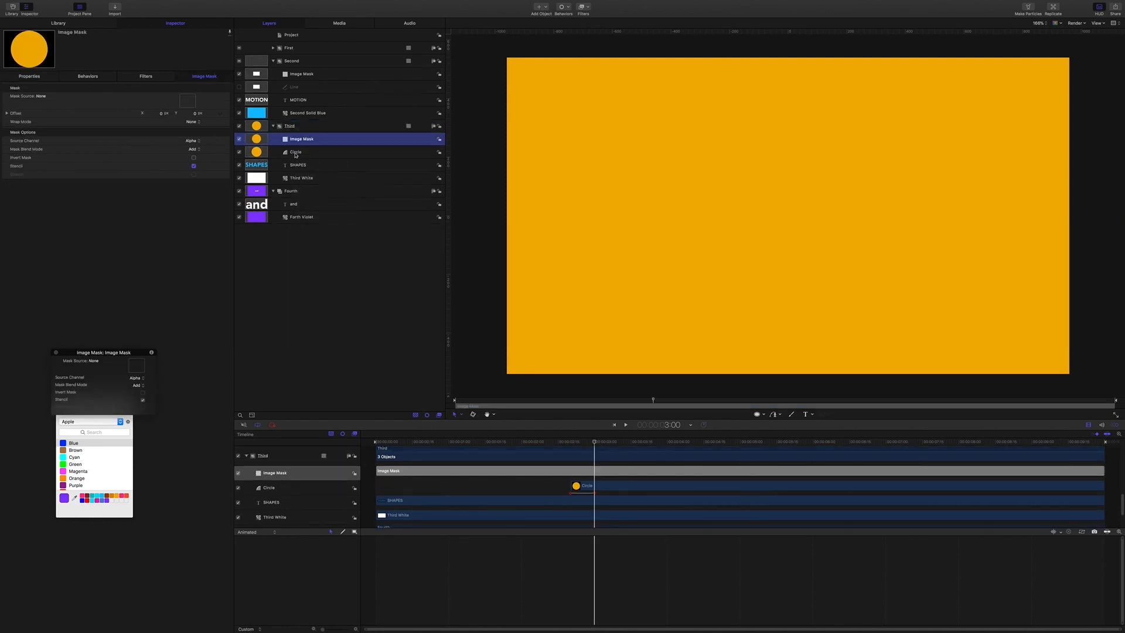
drag(295, 155, 185, 102)
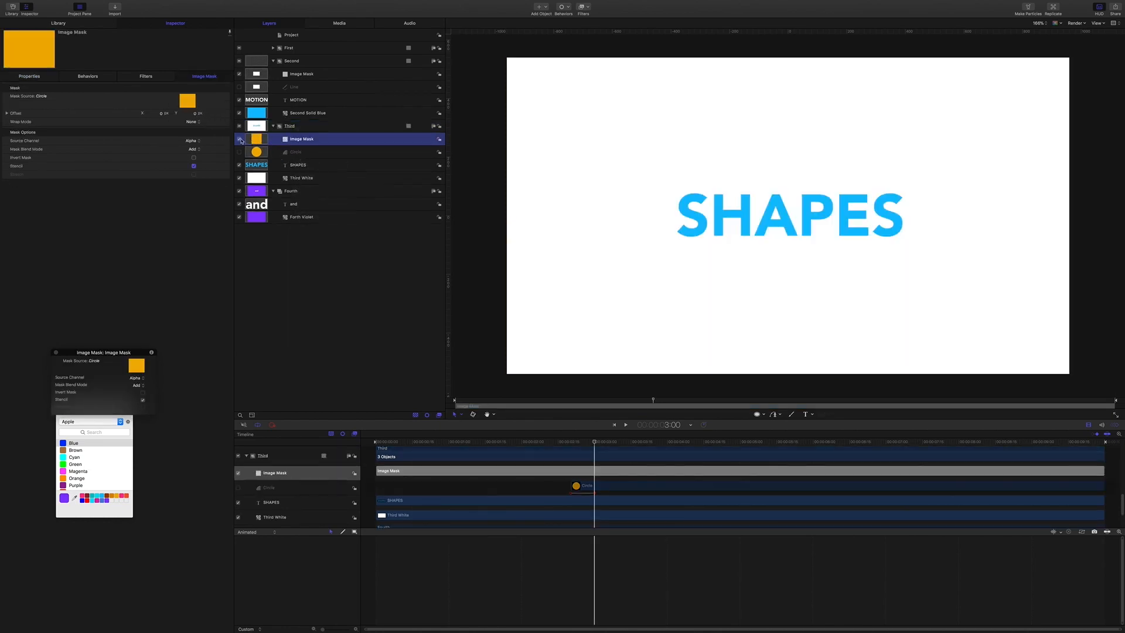
click(201, 151)
click(194, 156)
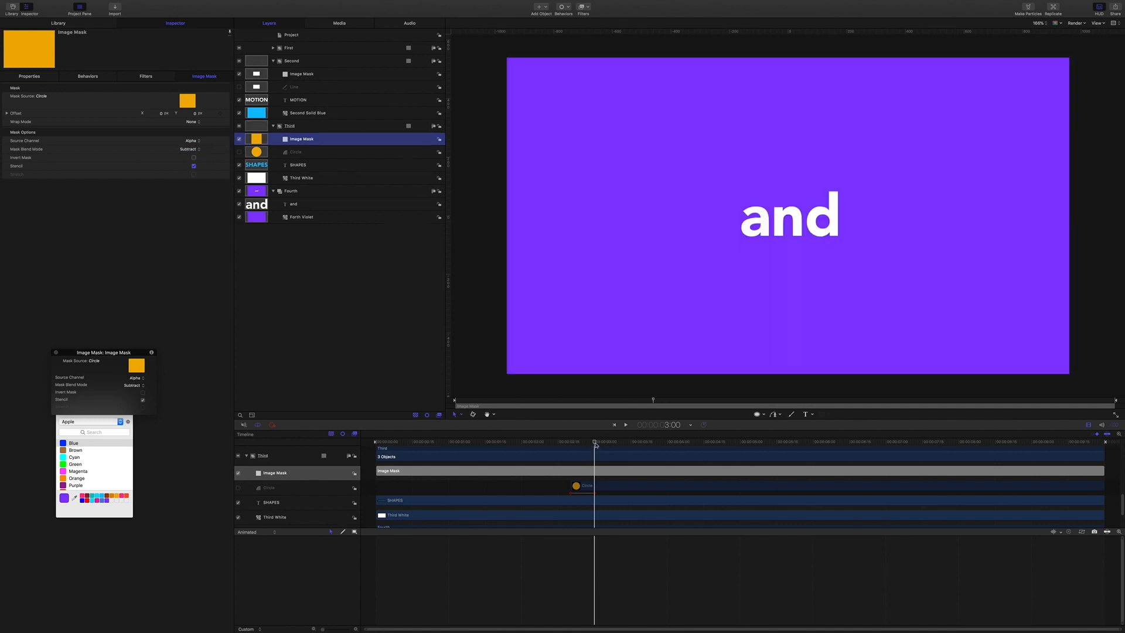
mouse_move(595, 445)
mouse_down()
mouse_move(572, 441)
mouse_move(595, 442)
mouse_up()
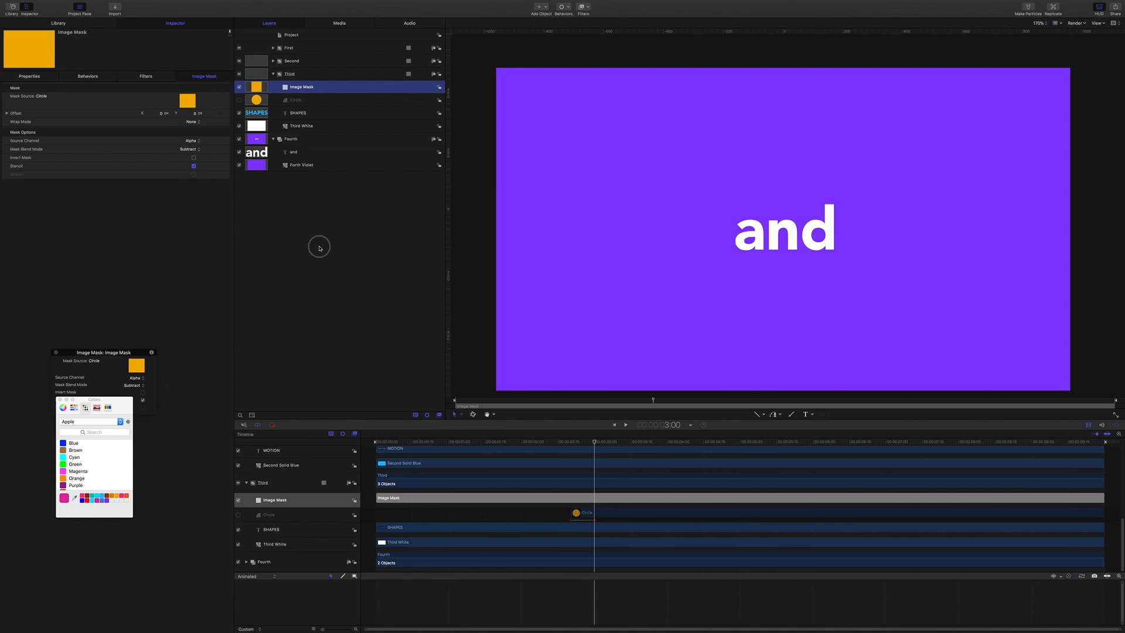
- Add a new group named Fifth and send it to the bottom of the layer stack, below Fourth
click(320, 249)
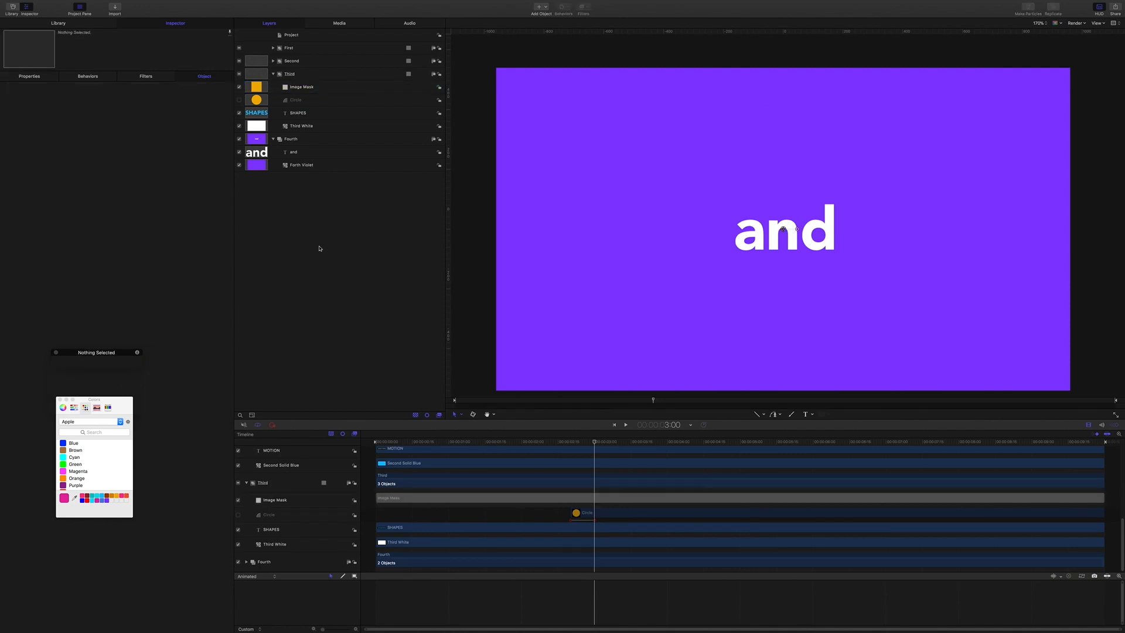
key(shift+super+n)
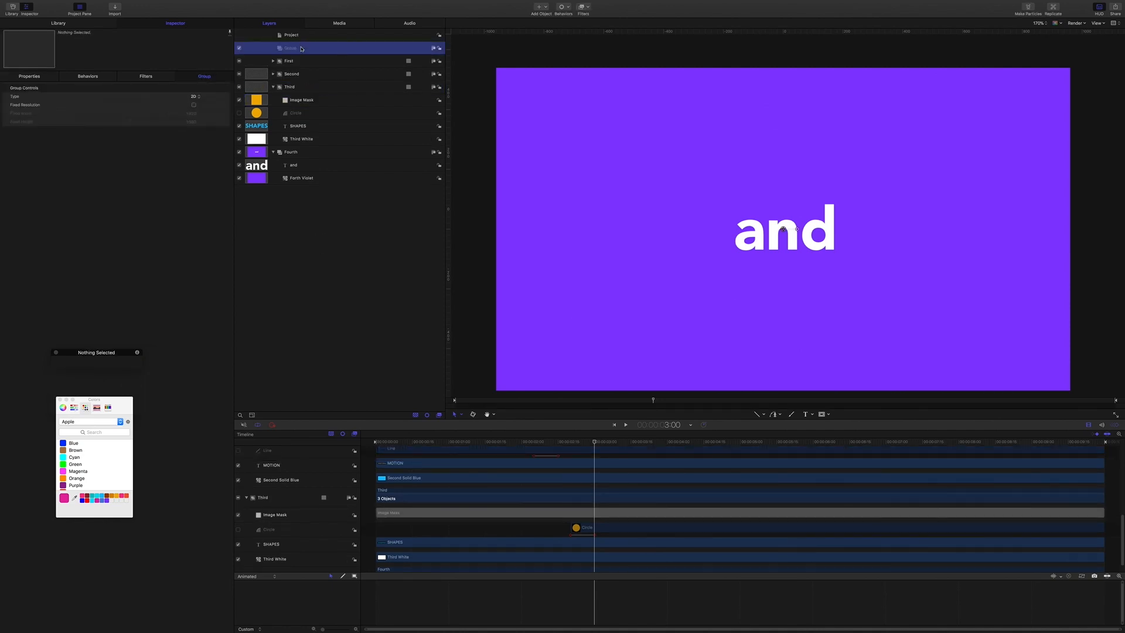
double_click(299, 50)
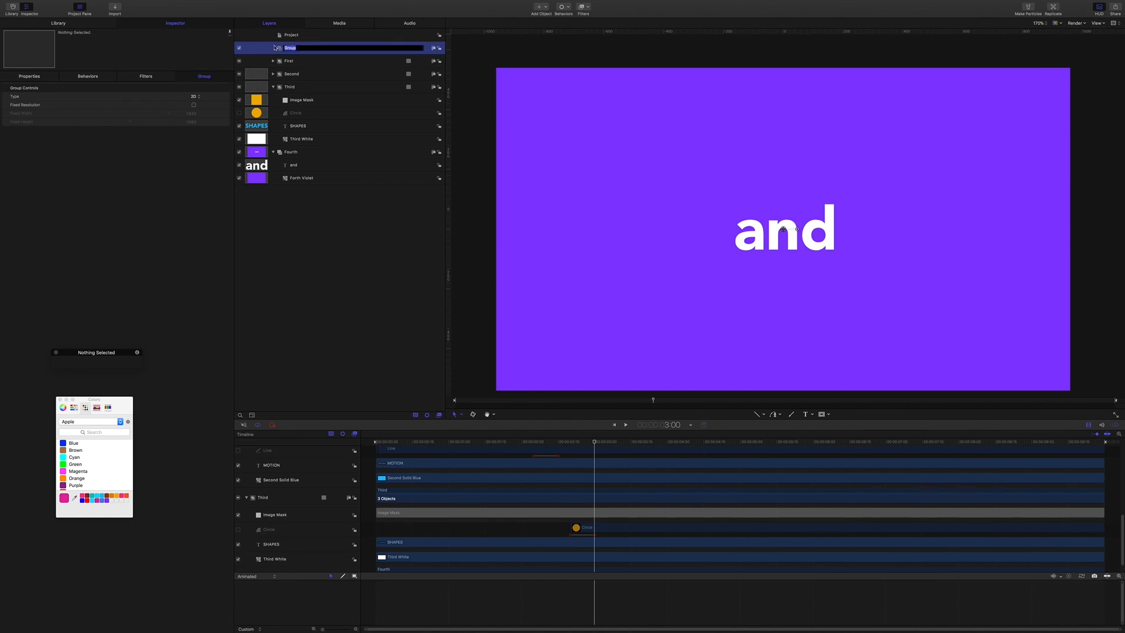
text(Fifth)
key(Return)
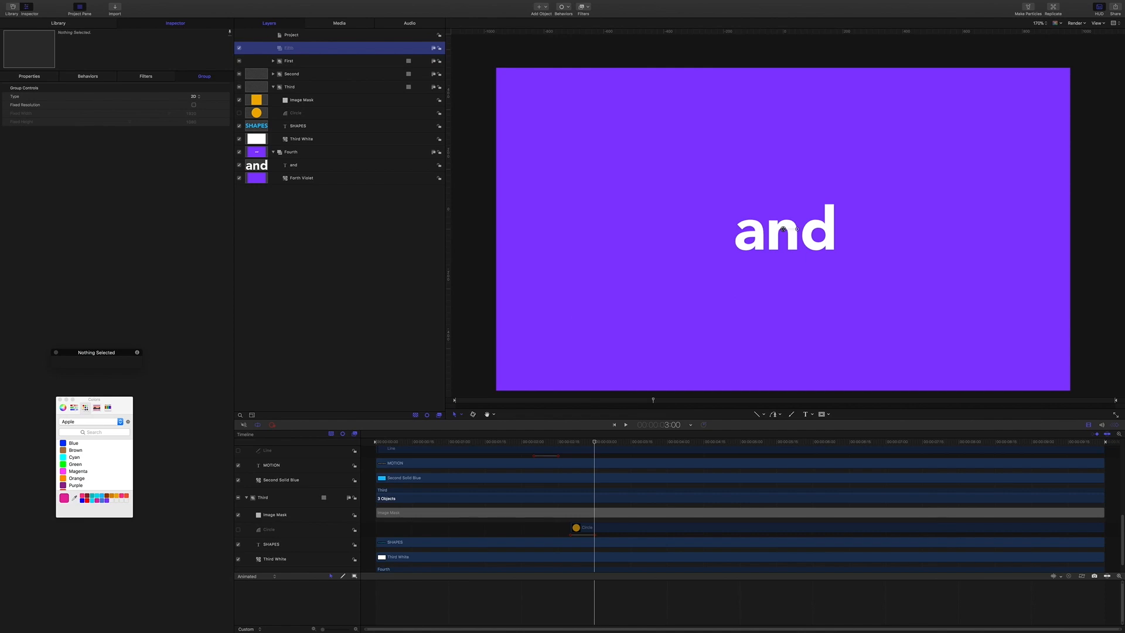
key(super+bracketleft)
key(super+bracketleft)
key(super+bracketleft)
key(super+bracketleft)
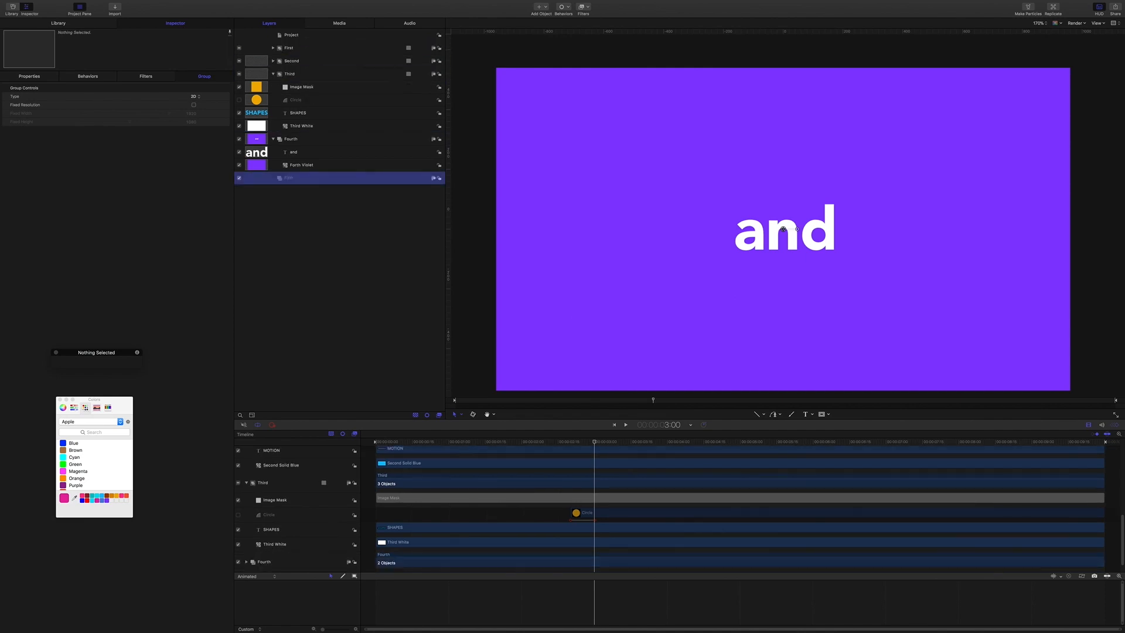
- Duplicate the Forth Violet and "and" text layers and move both copies into the Fifth group
click(309, 166)
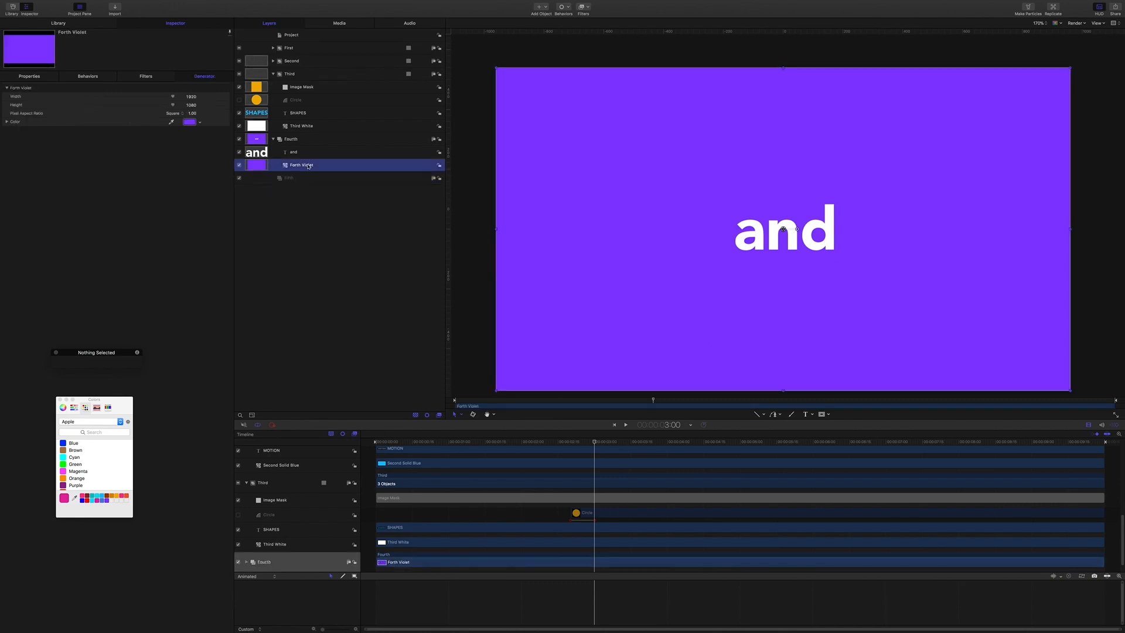
key(super+d)
drag(312, 166, 290, 190)
click(298, 154)
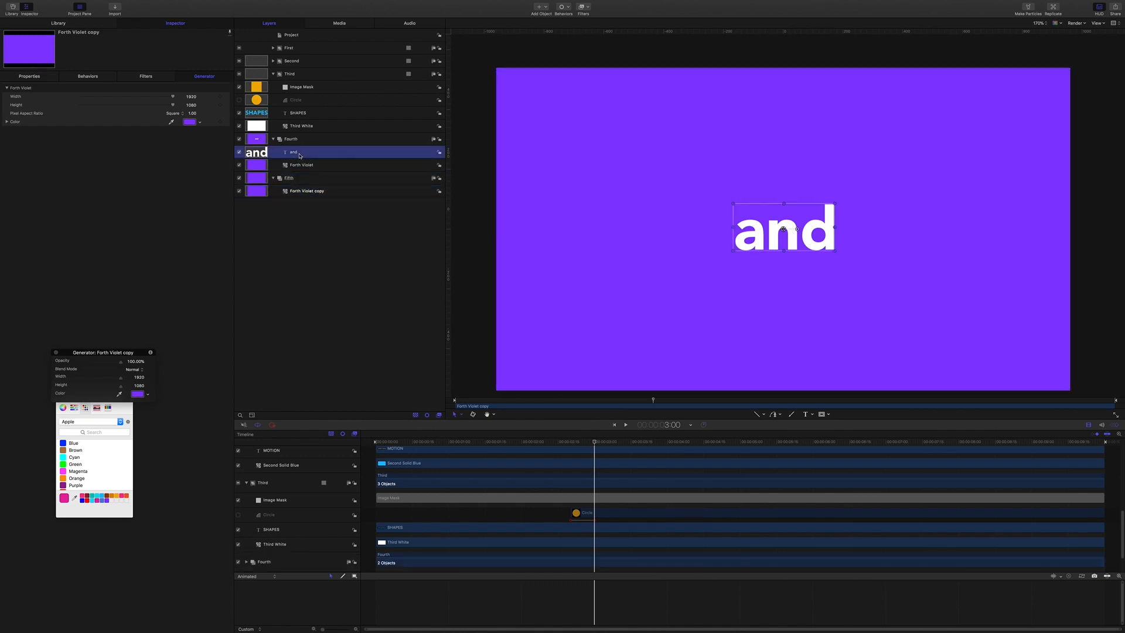
key(super+d)
drag(304, 153, 302, 193)
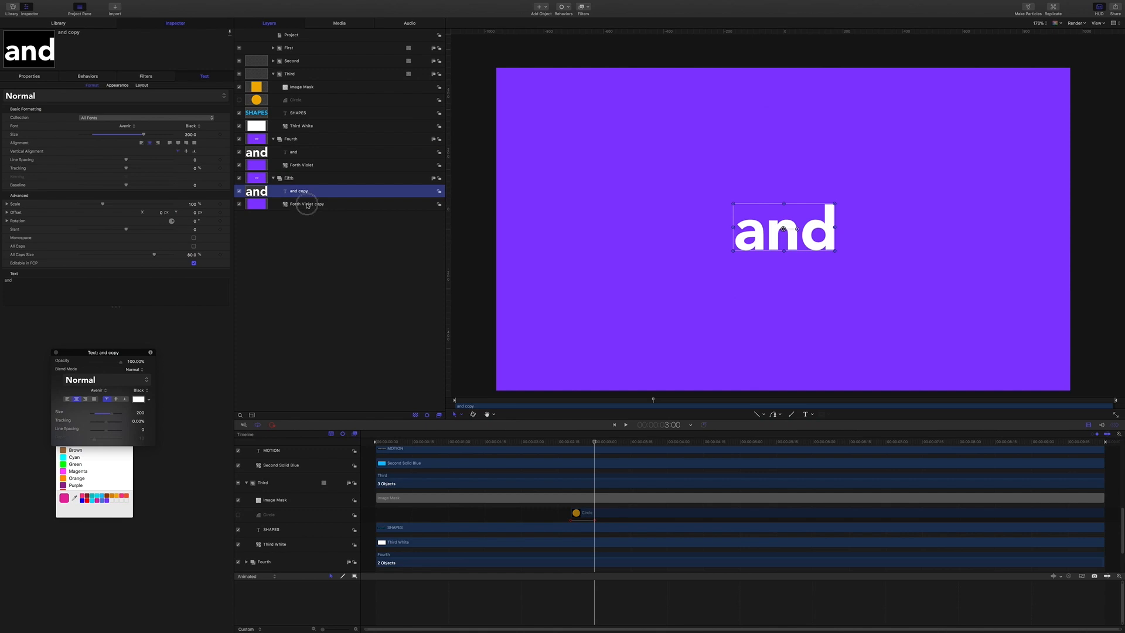
- Recolor the Forth Violet copy in the Fifth group to magenta and rename it Fifth Magenta
click(305, 205)
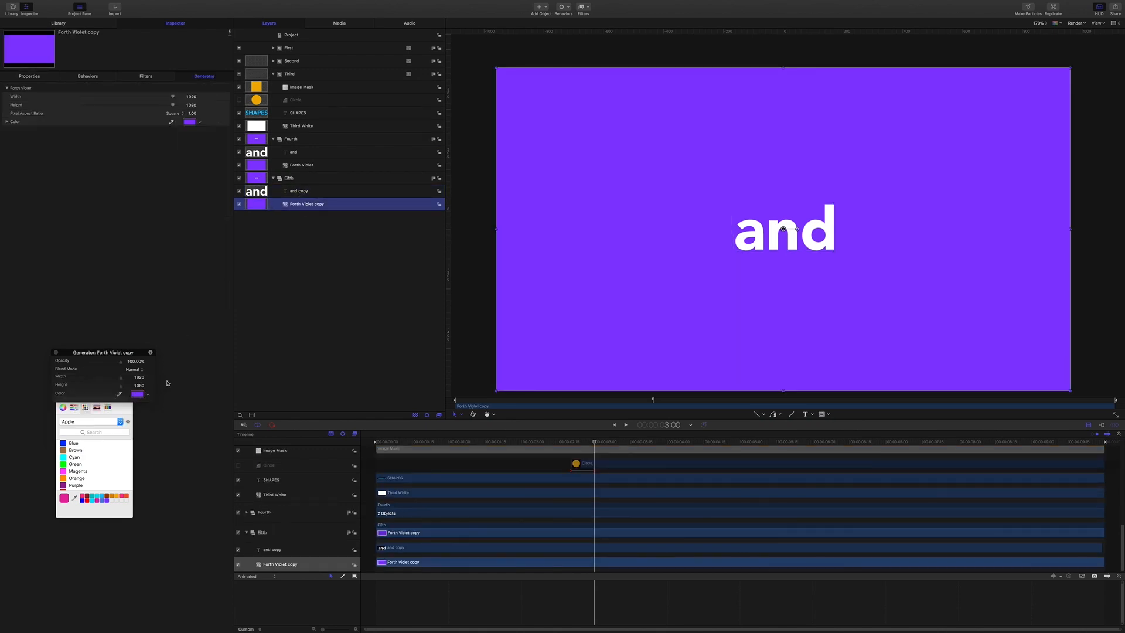
click(137, 394)
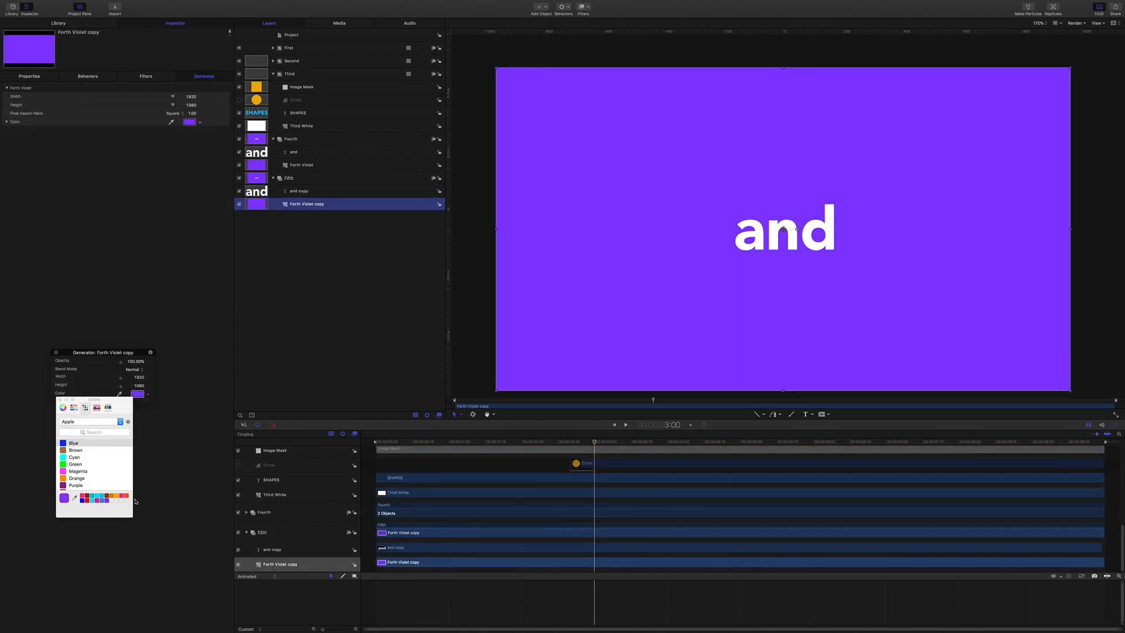
click(98, 501)
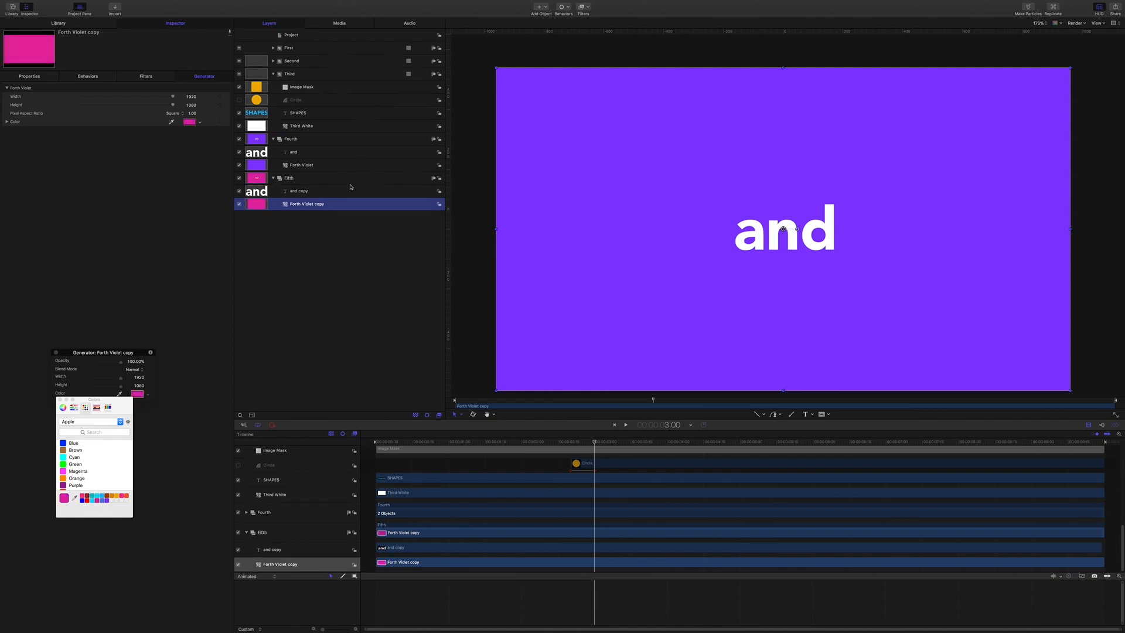
double_click(319, 205)
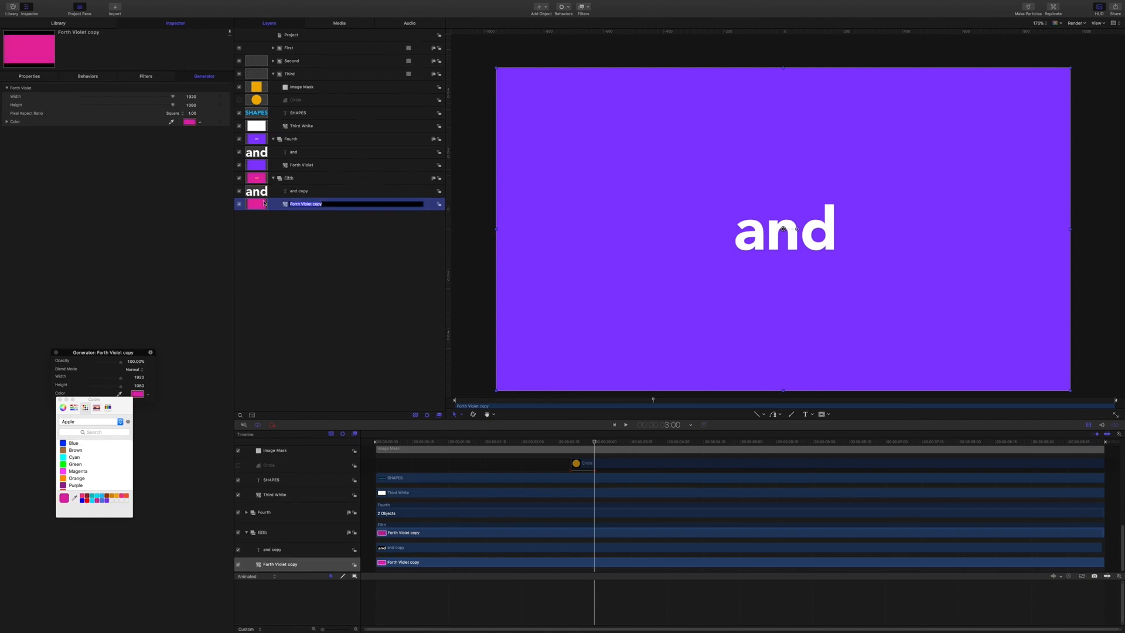
text(Fifth Magenta)
key(Return)
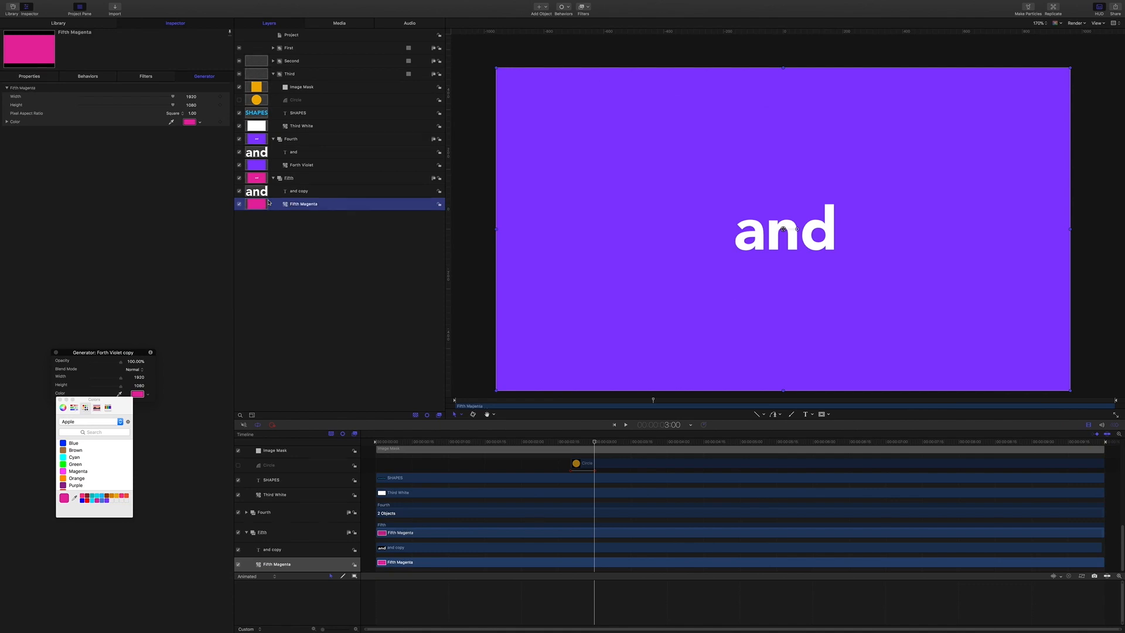
- Replace the text of the "and" copy in the Fifth group with INK
click(305, 192)
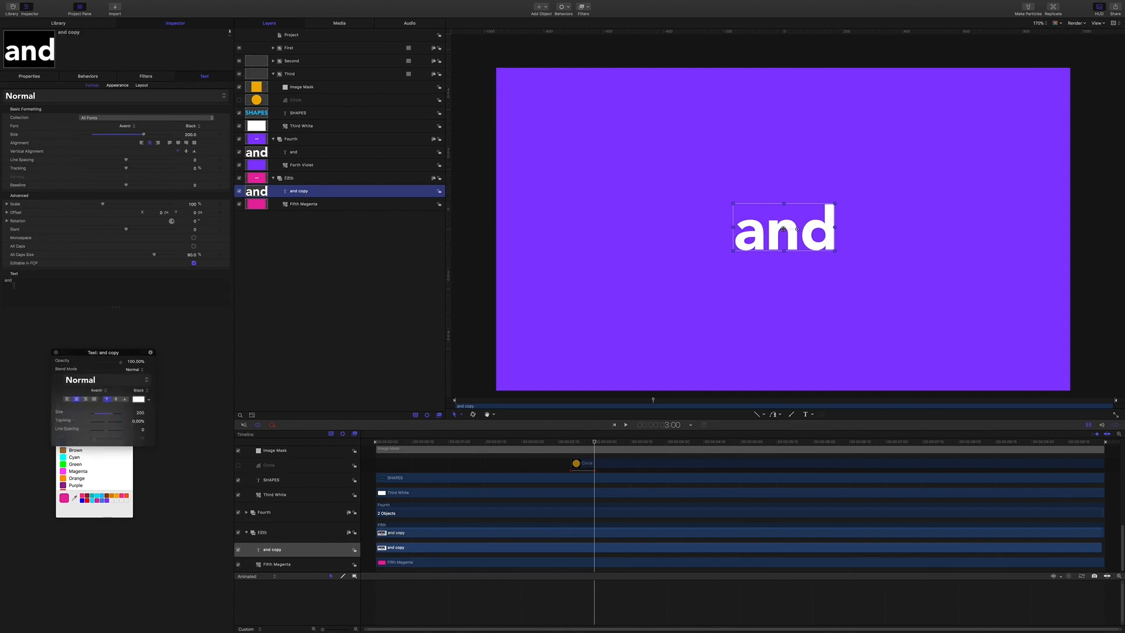
drag(13, 281, 3, 280)
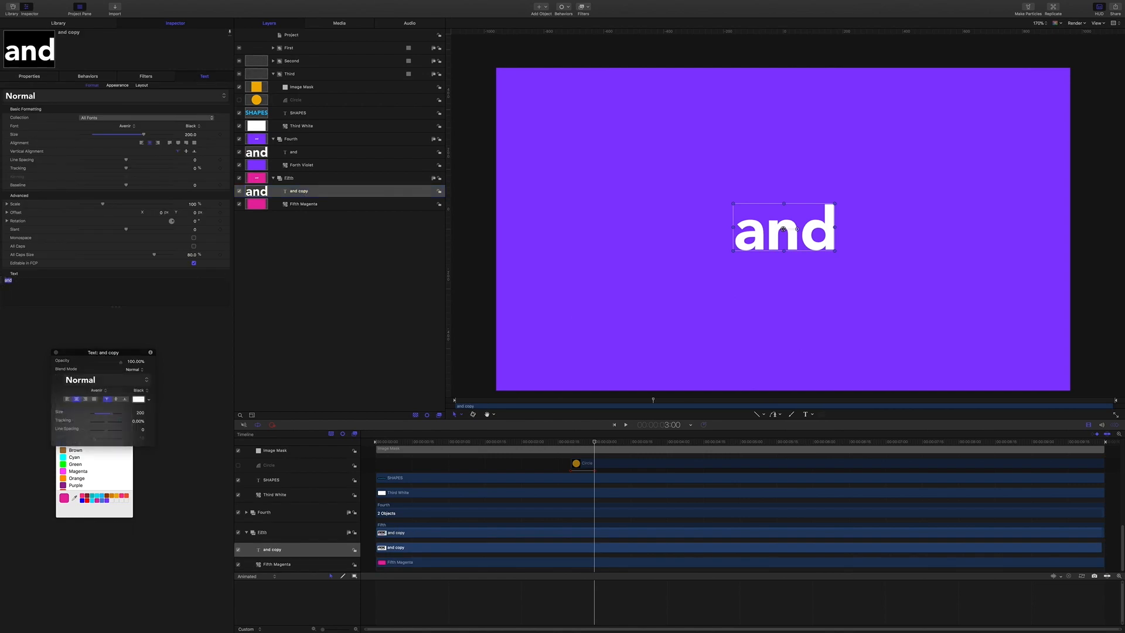
text(INK)
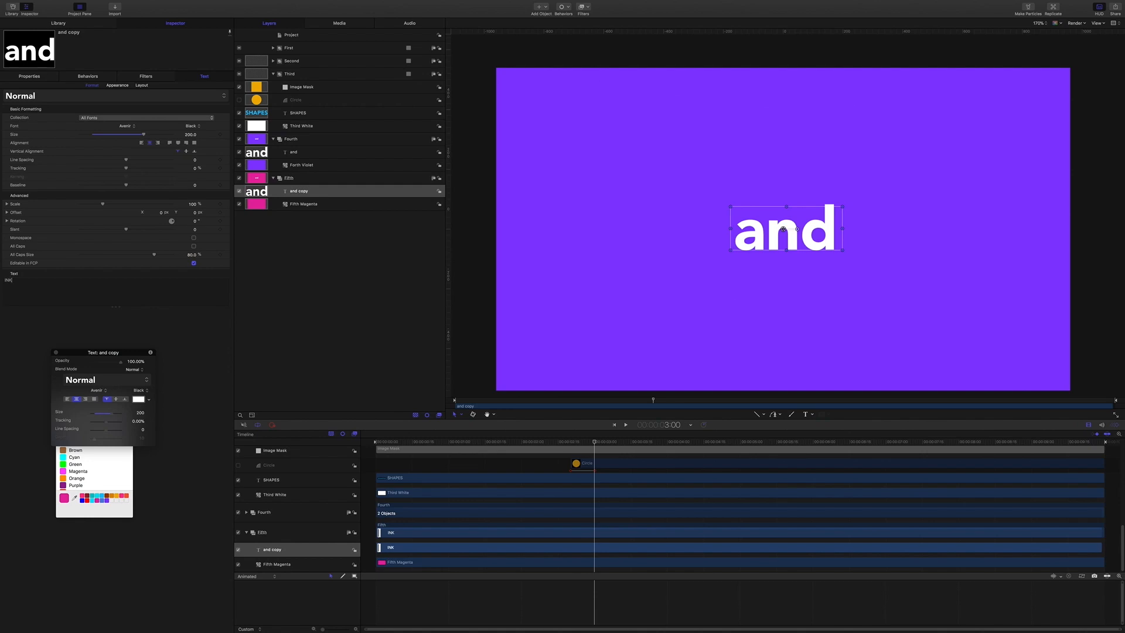
click(327, 256)
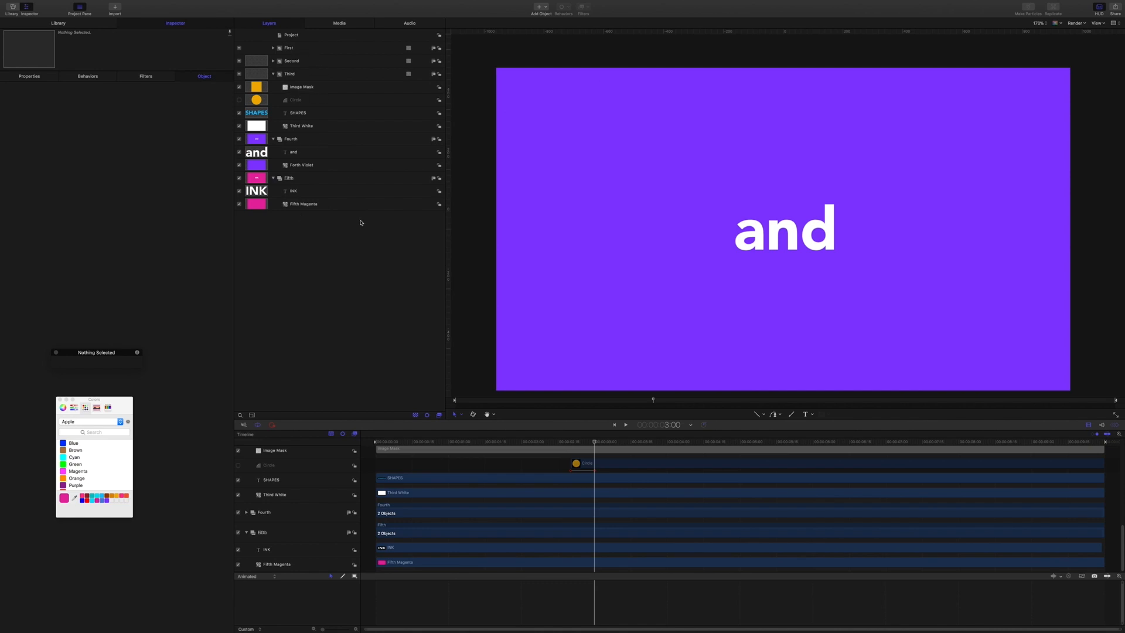
- Duplicate the Middle shape from the First group's Ink Splash, move the copy to the top of the Fourth group, and start it at 3:00
click(273, 48)
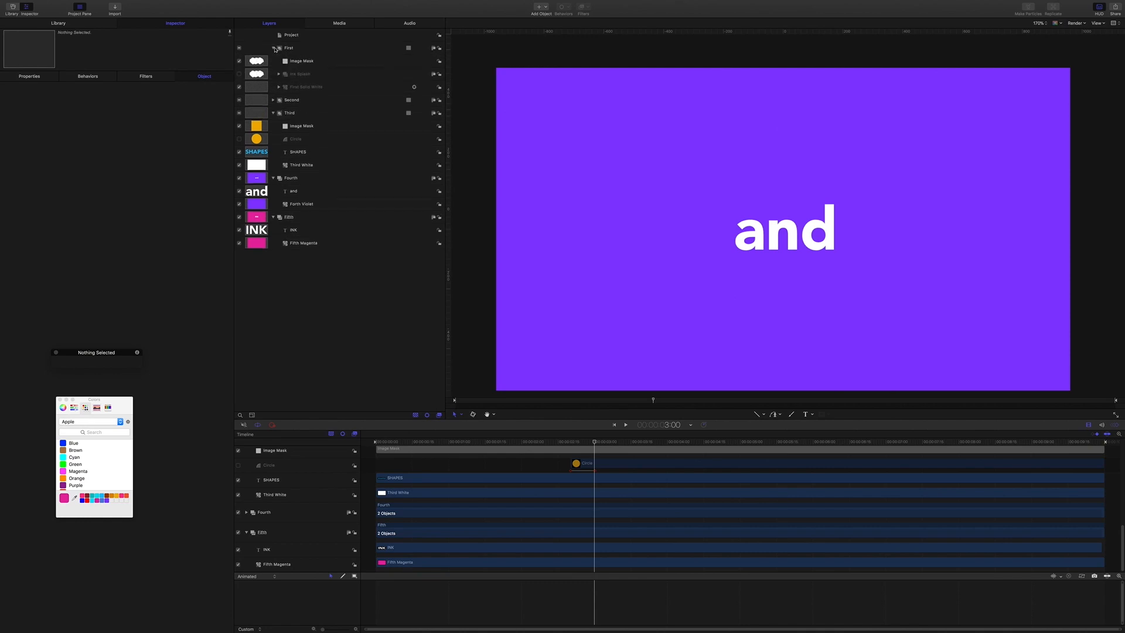
click(297, 74)
click(278, 73)
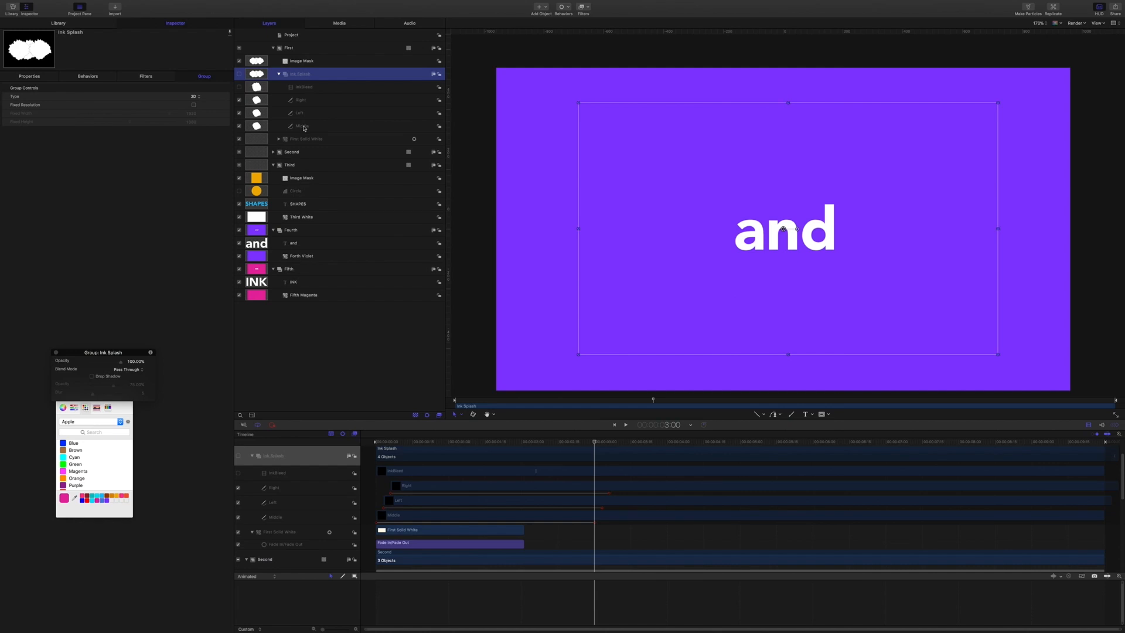
click(304, 128)
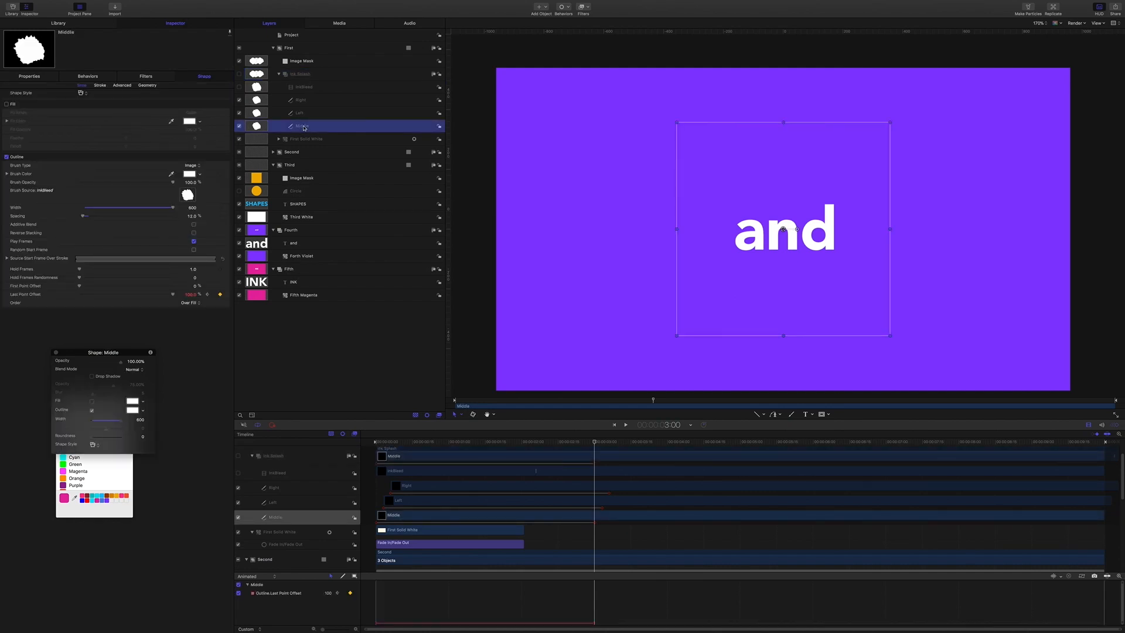
key(super+d)
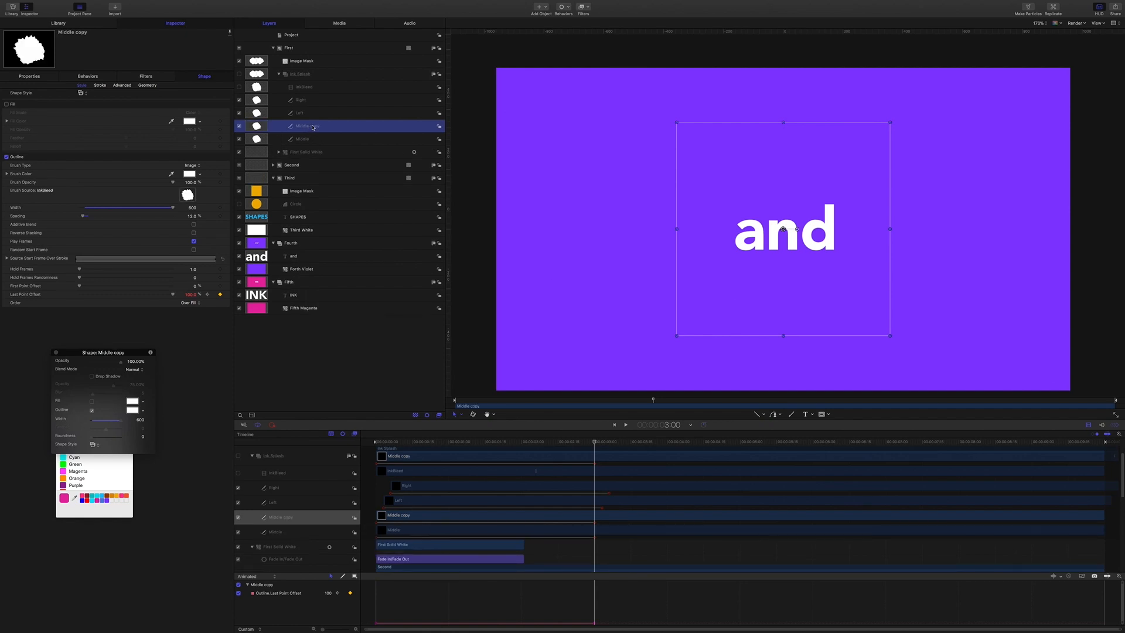
drag(313, 127, 294, 245)
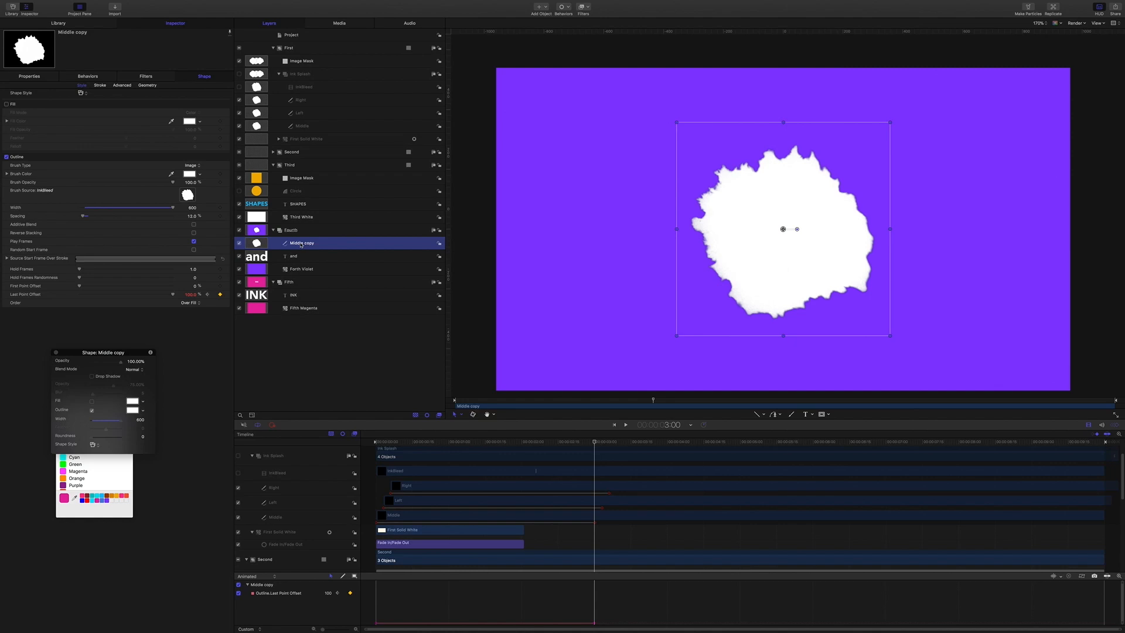
key(shift+bracketleft)
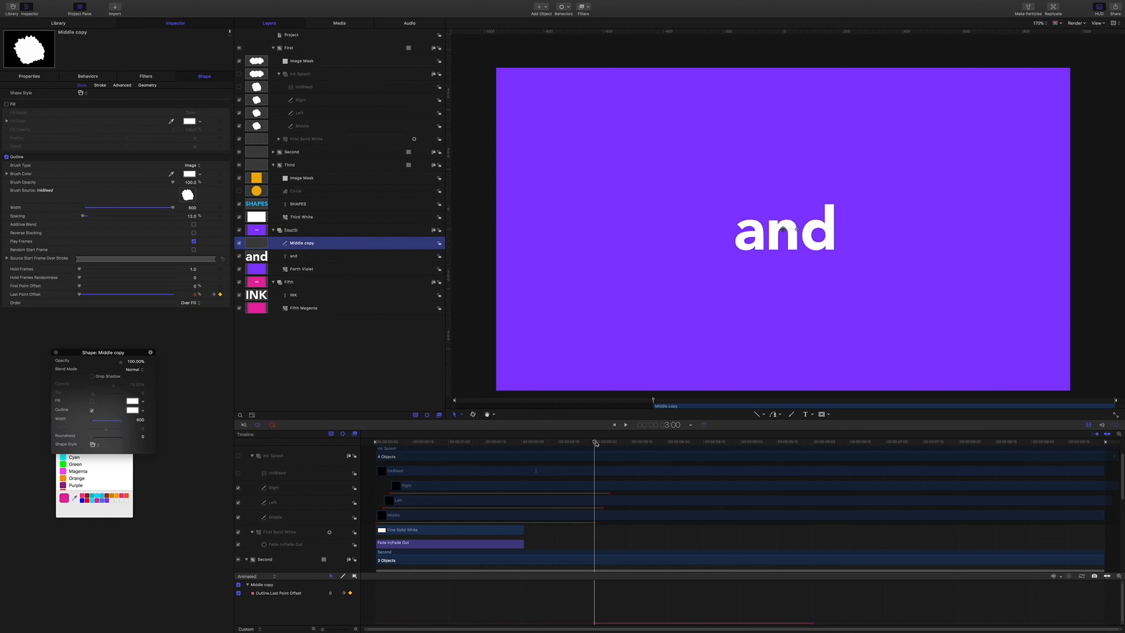
- Add an image mask to the Fourth group with Middle copy as the mask source and the mask blend mode set to Subtract
mouse_move(595, 443)
mouse_down()
mouse_move(670, 444)
mouse_move(604, 441)
mouse_up()
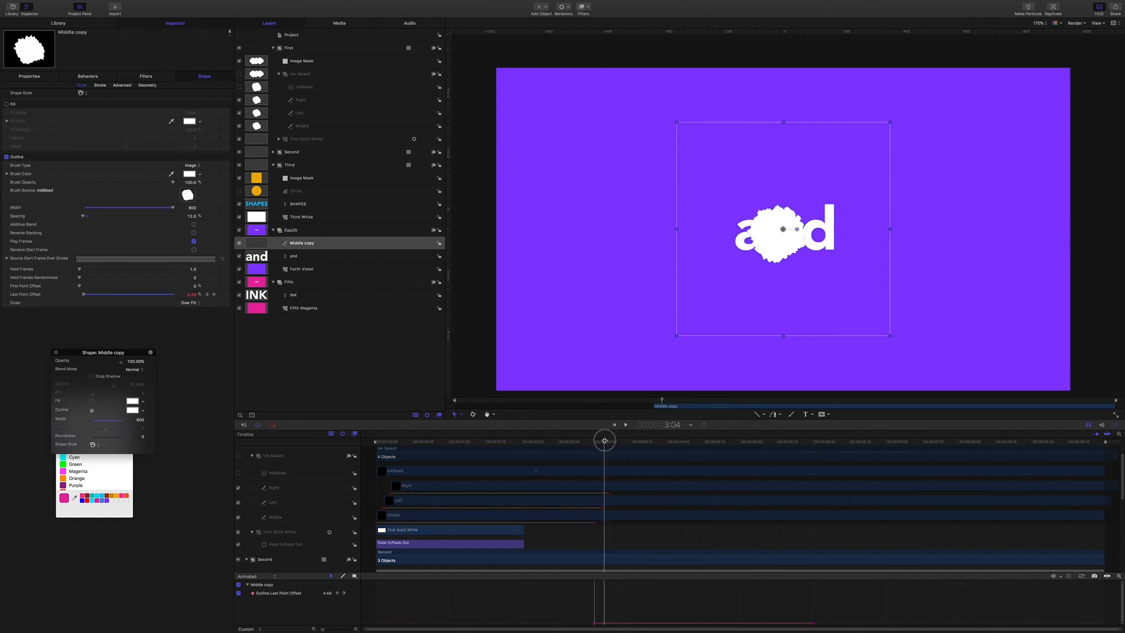
click(294, 231)
right_click(294, 231)
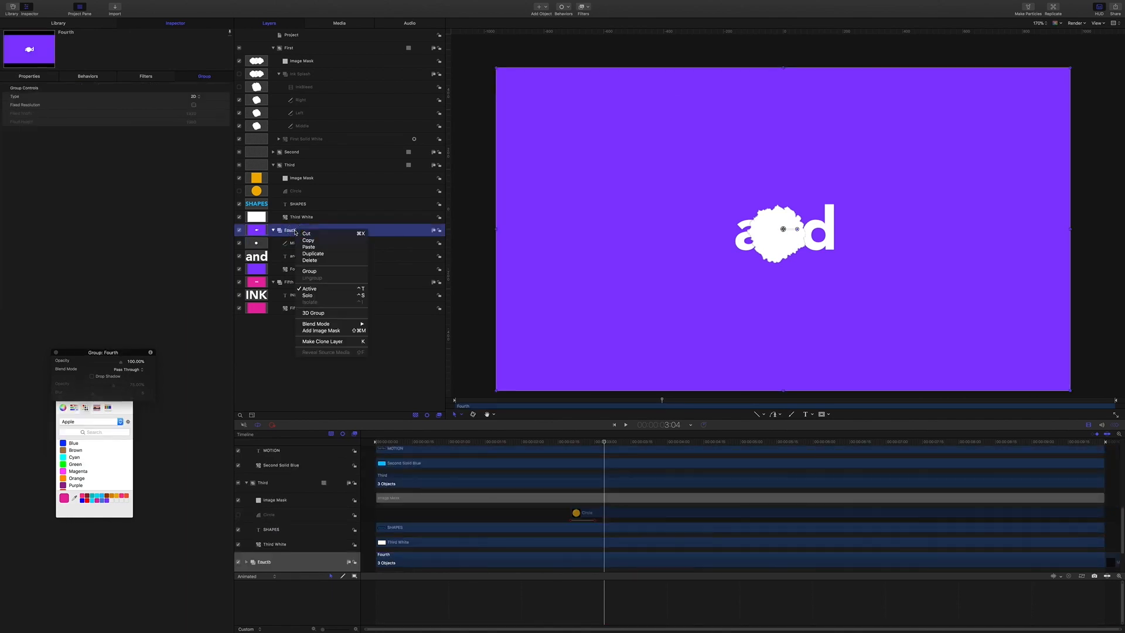
click(329, 331)
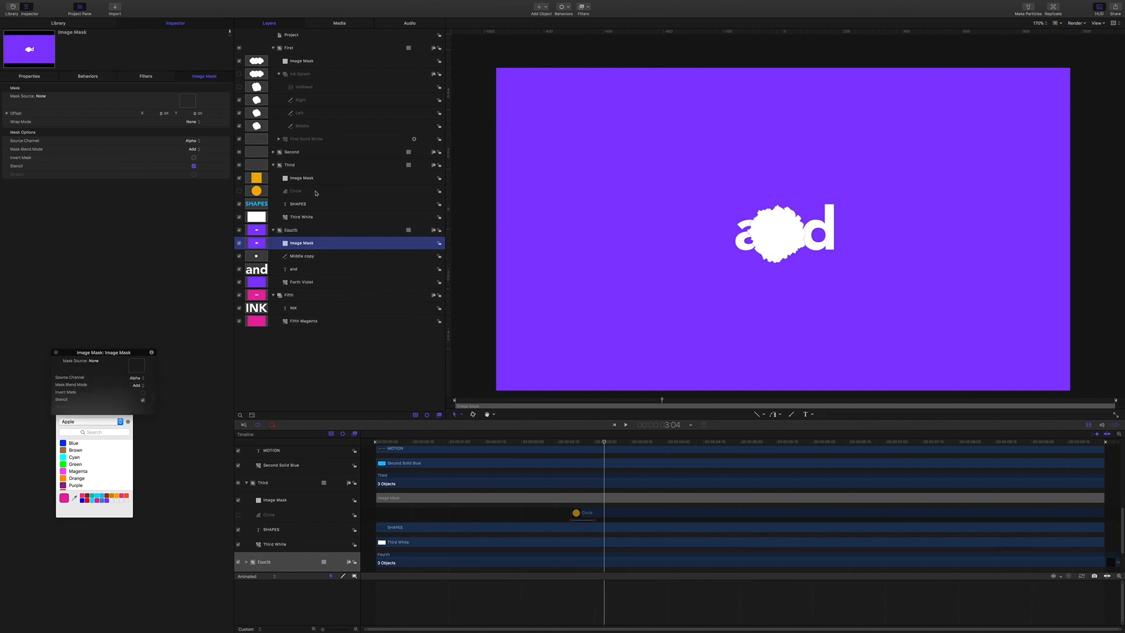
drag(300, 256, 187, 102)
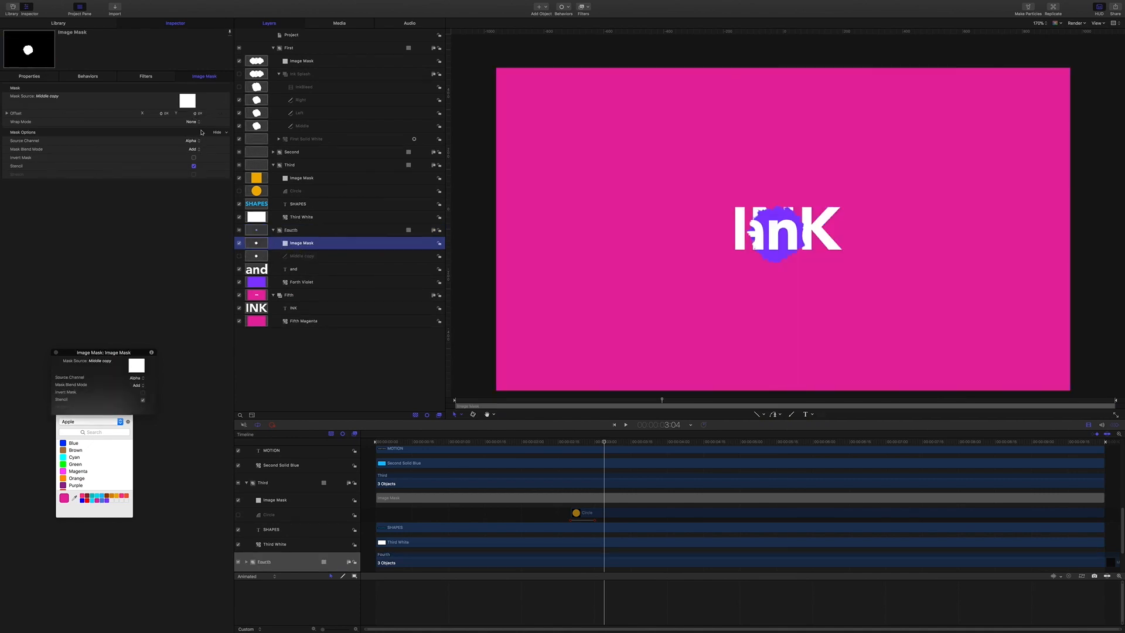
click(199, 150)
click(196, 157)
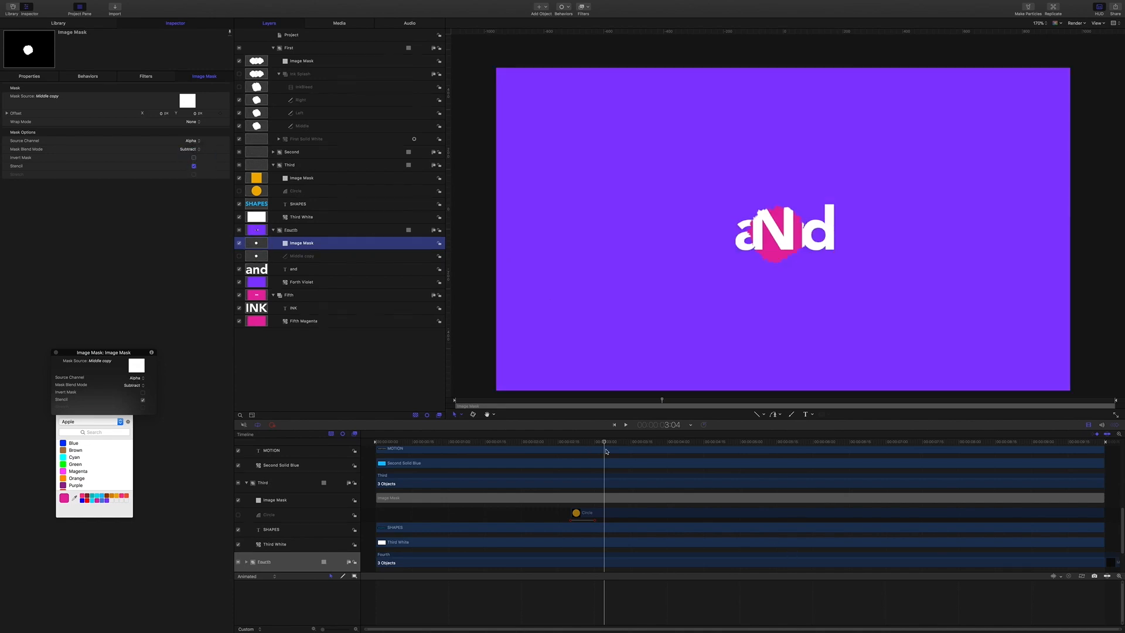
- Rename the Middle copy shape to Fourth group splash and trim its end to 4:10
drag(604, 443, 689, 447)
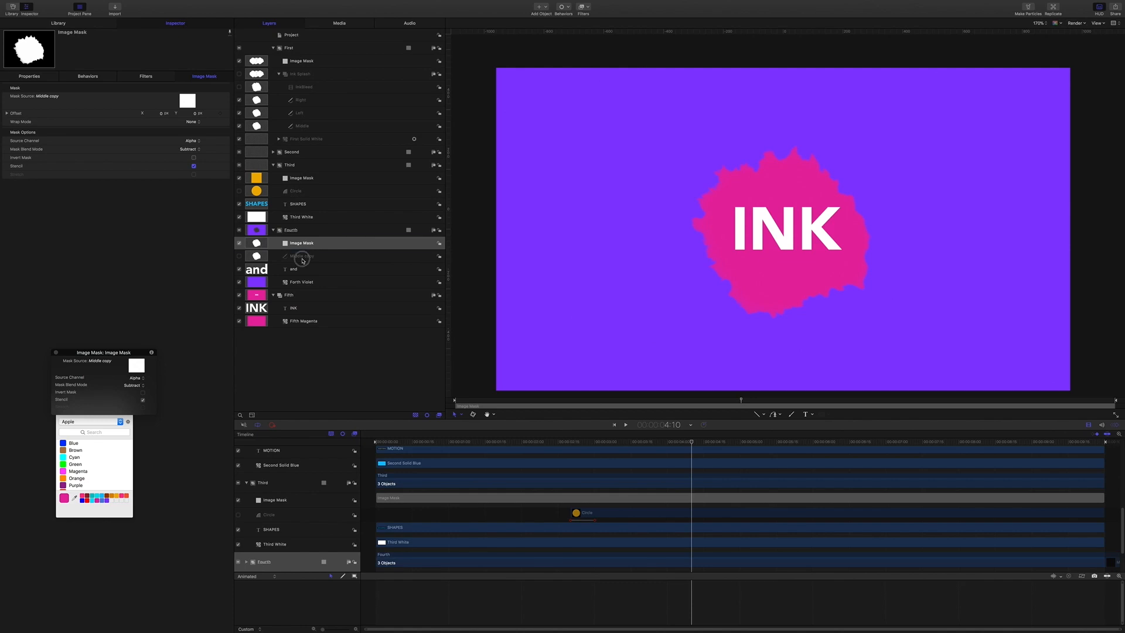
click(303, 259)
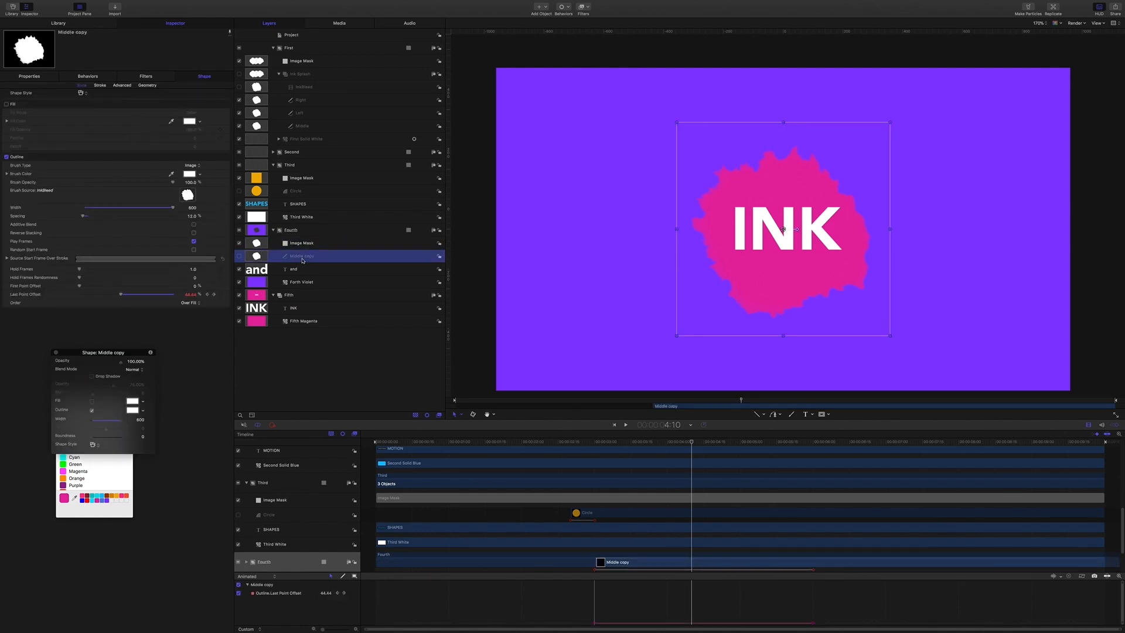
double_click(323, 261)
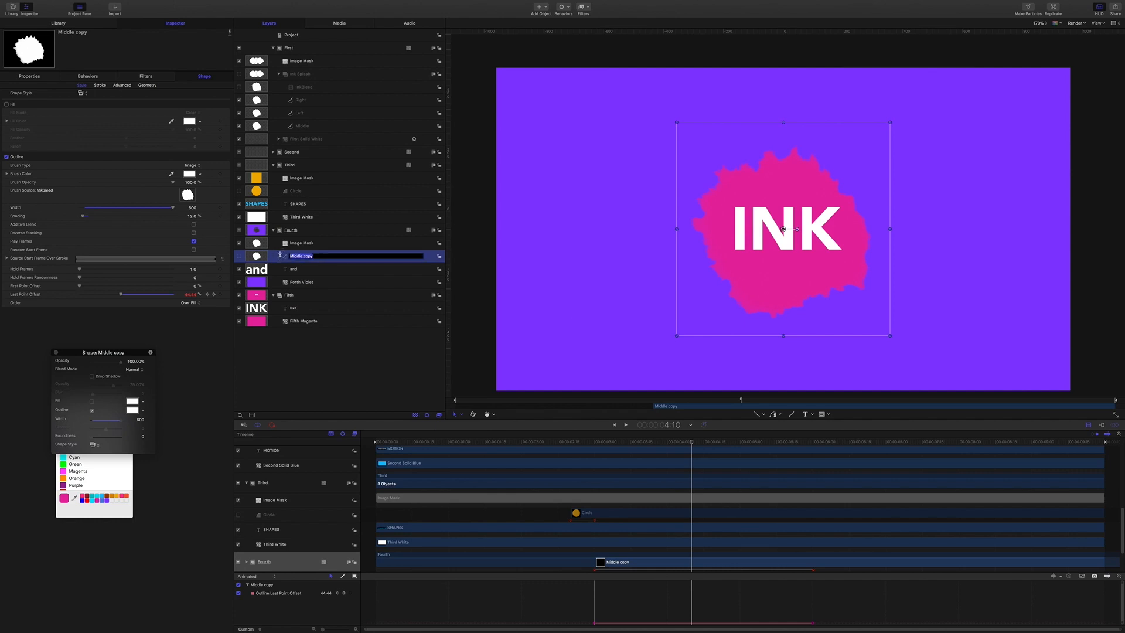
text(Fourth group splash)
key(Return)
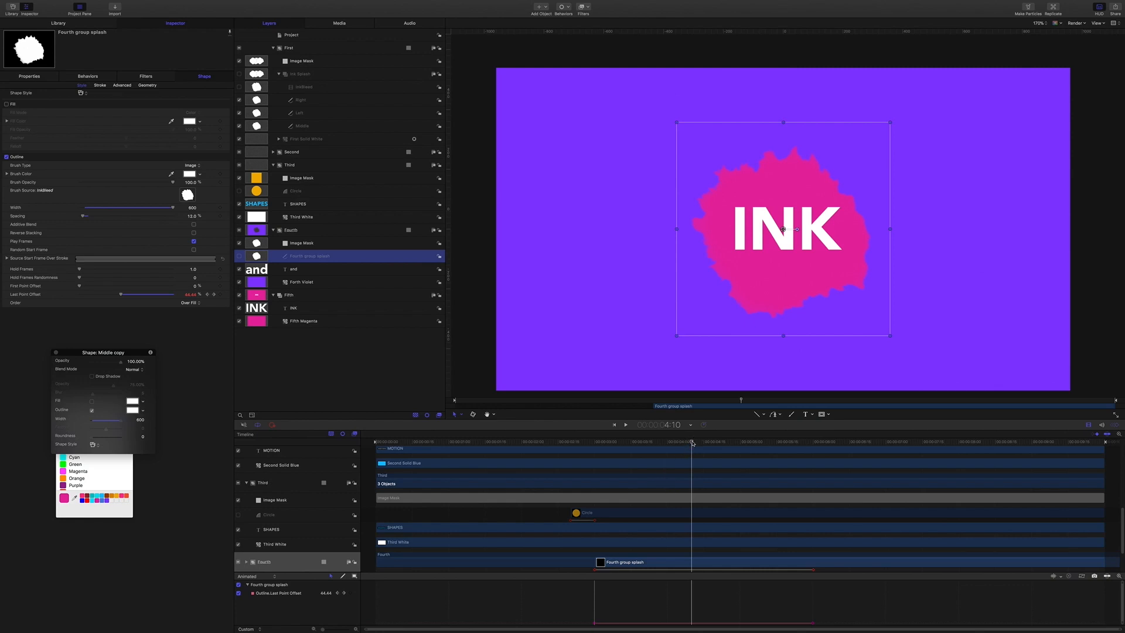
key(o)
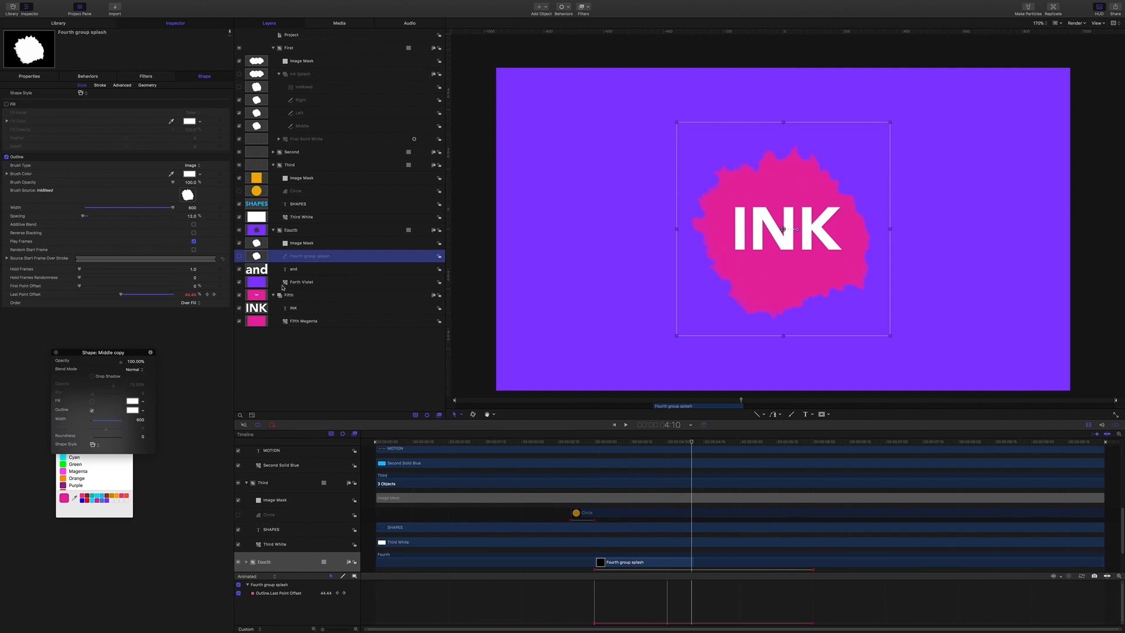
- Make a clone layer of Fourth group splash, start it at 4:10, and set its timing to Reverse
right_click(315, 259)
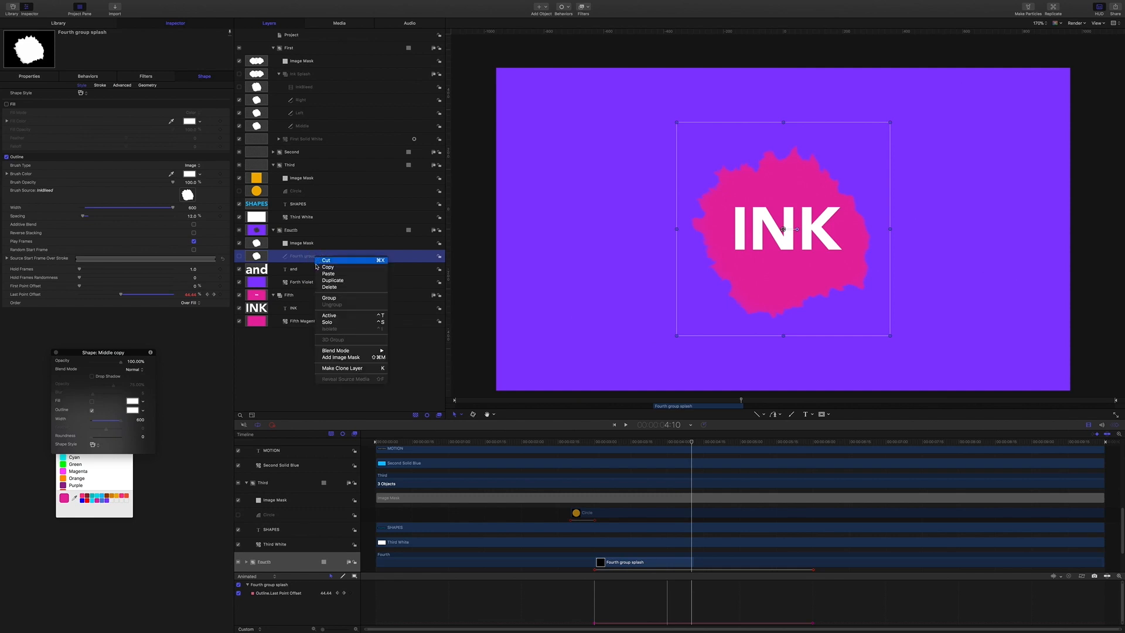
click(346, 370)
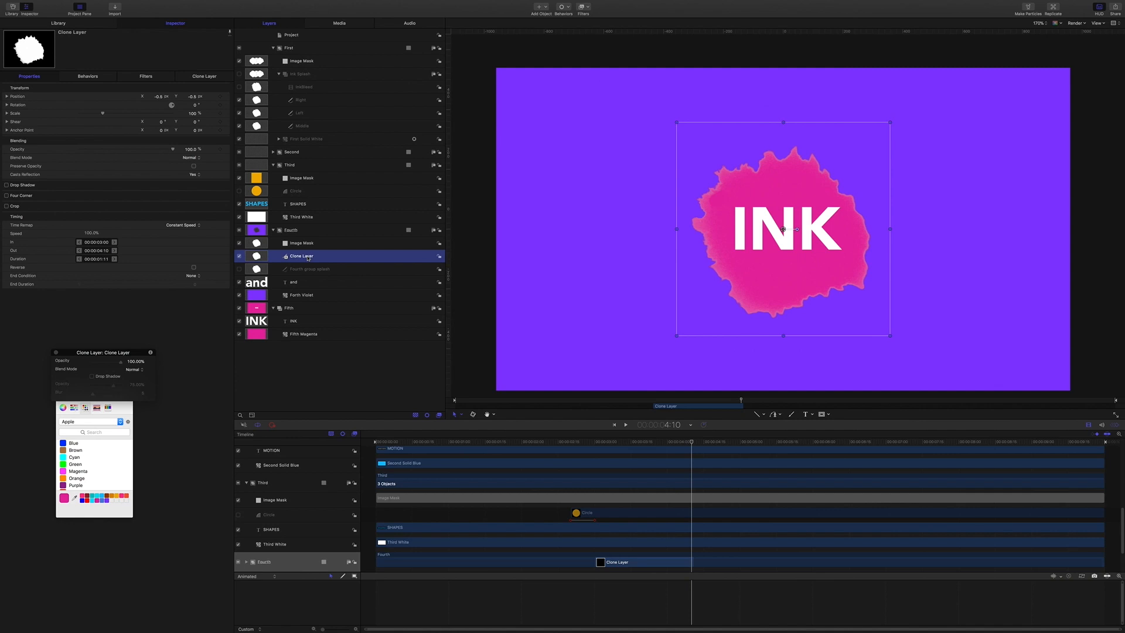
key(shift+bracketleft)
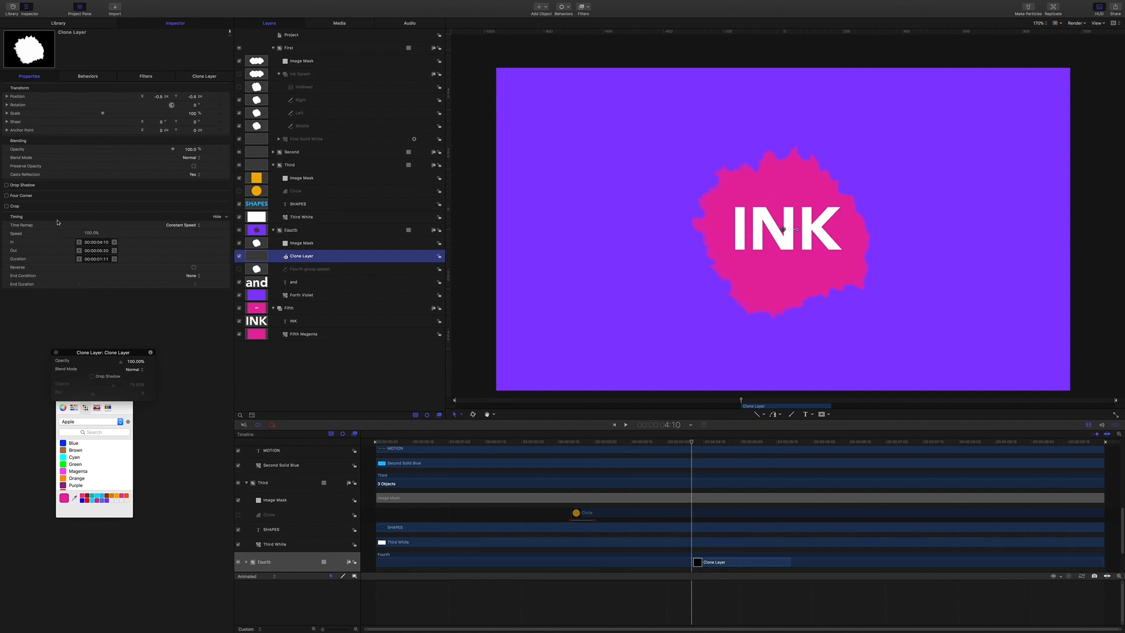
click(217, 218)
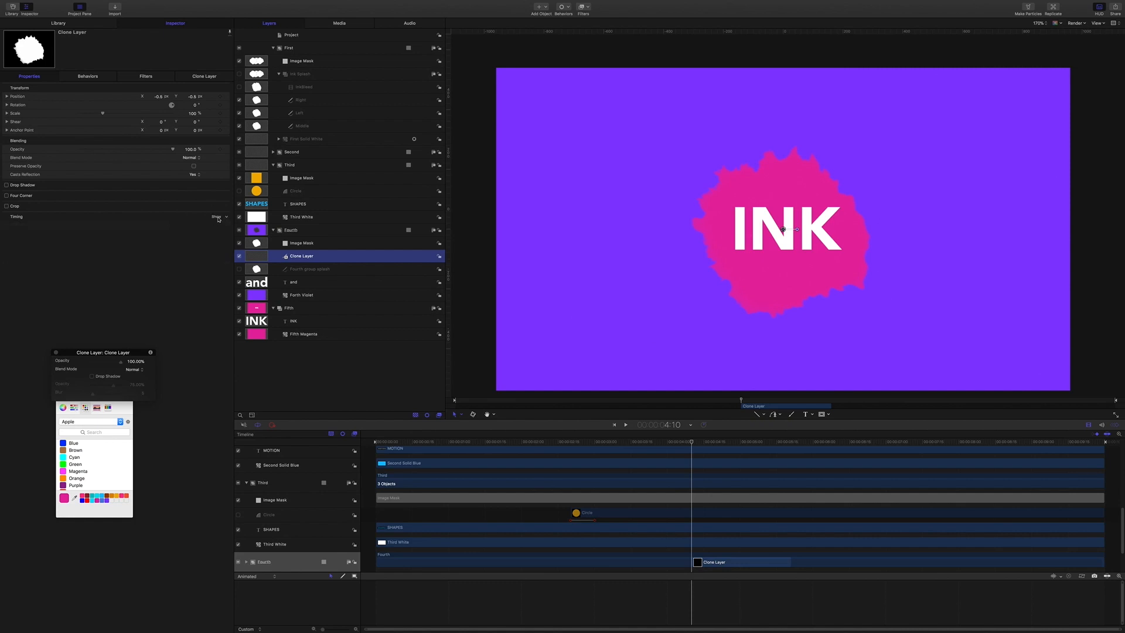
click(217, 218)
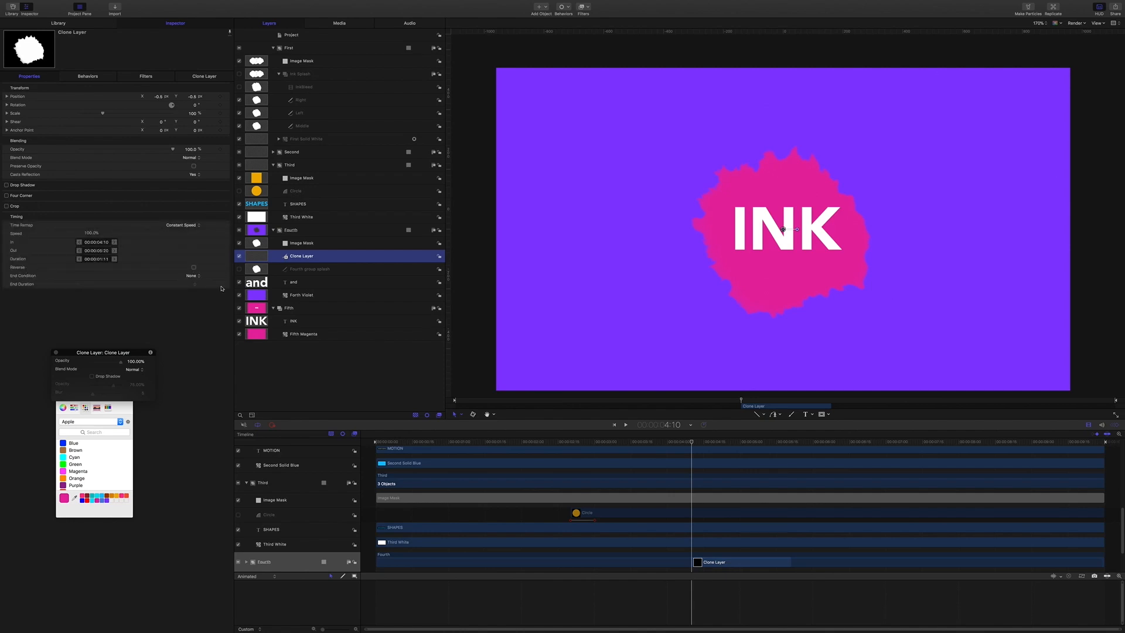
click(194, 268)
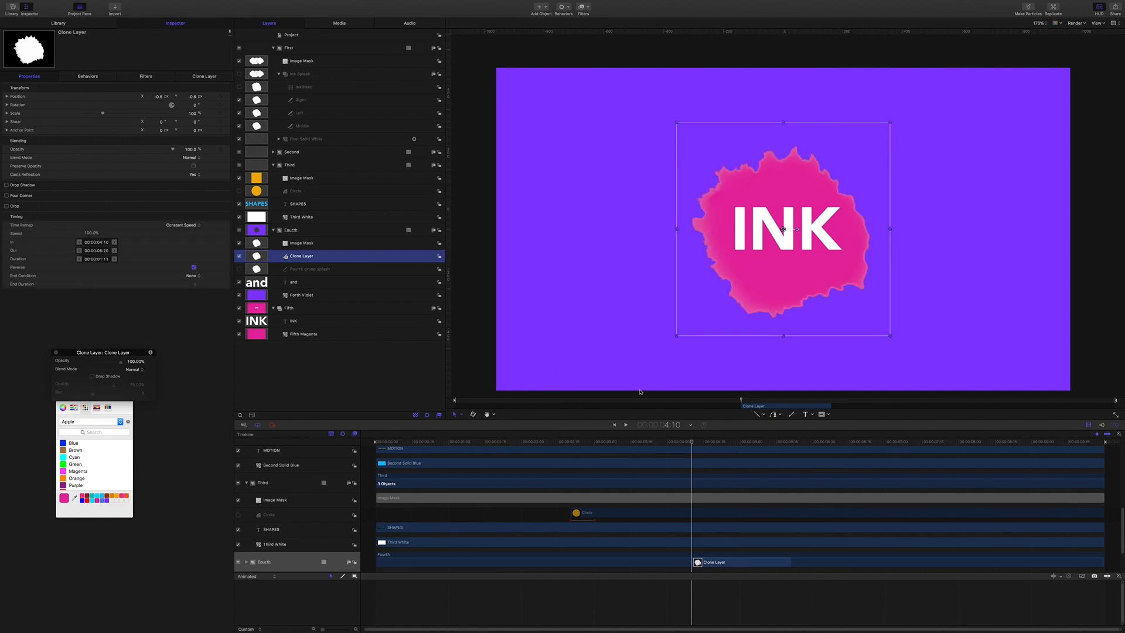
- Add a second image mask to the Fourth group with Clone Layer as the mask source and the mask blend mode set to Subtract
mouse_move(692, 443)
mouse_down()
mouse_move(593, 443)
mouse_move(705, 434)
mouse_move(780, 451)
mouse_move(751, 450)
mouse_up()
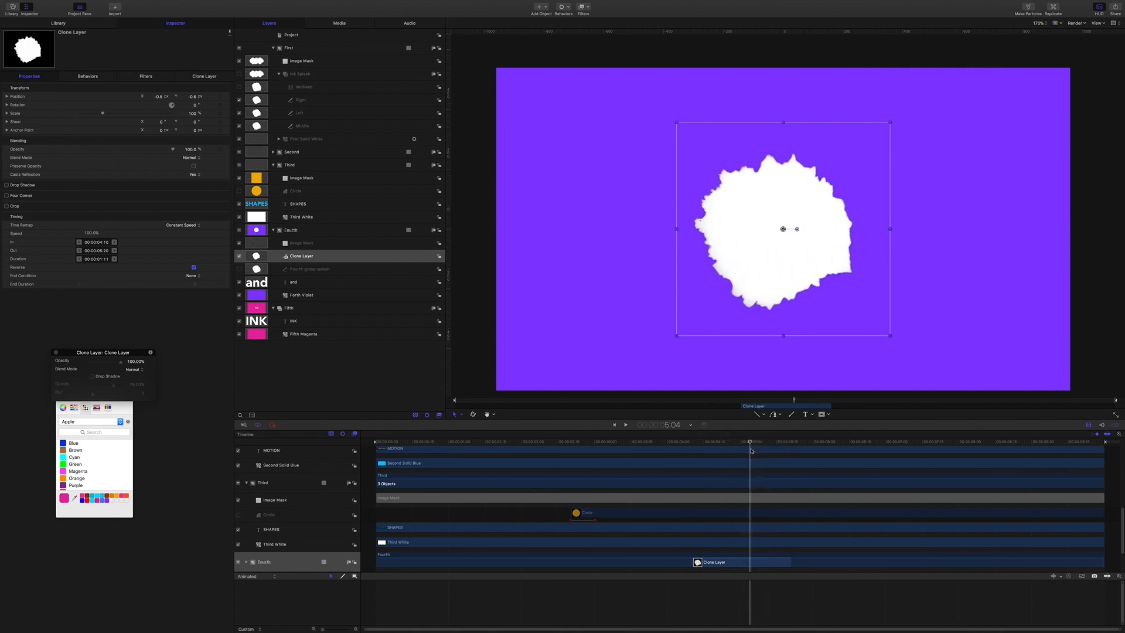
click(293, 231)
right_click(293, 231)
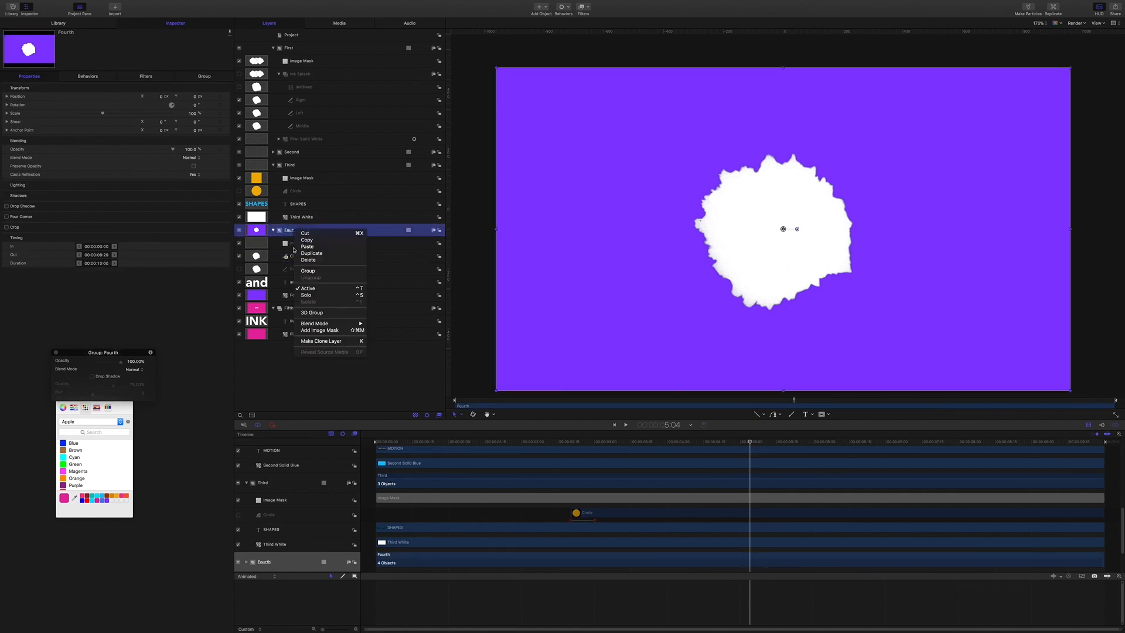
click(323, 333)
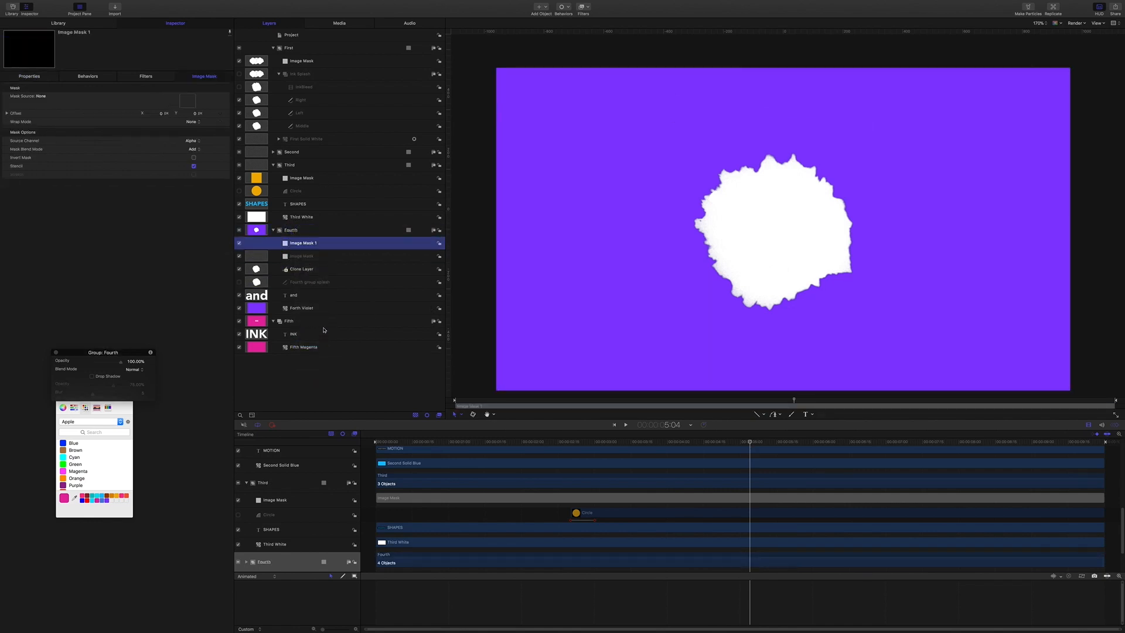
mouse_move(298, 269)
mouse_down()
mouse_move(280, 259)
mouse_move(187, 101)
mouse_up()
click(198, 150)
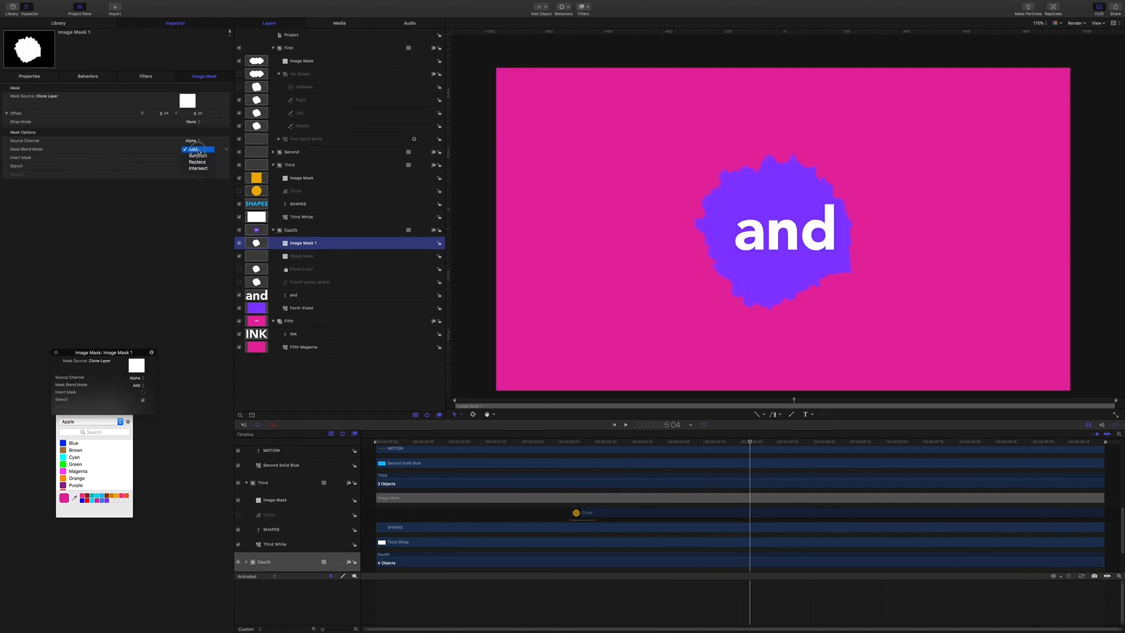
click(198, 155)
mouse_move(751, 443)
mouse_down()
mouse_move(809, 441)
mouse_move(707, 439)
mouse_move(742, 440)
mouse_move(730, 439)
mouse_up()
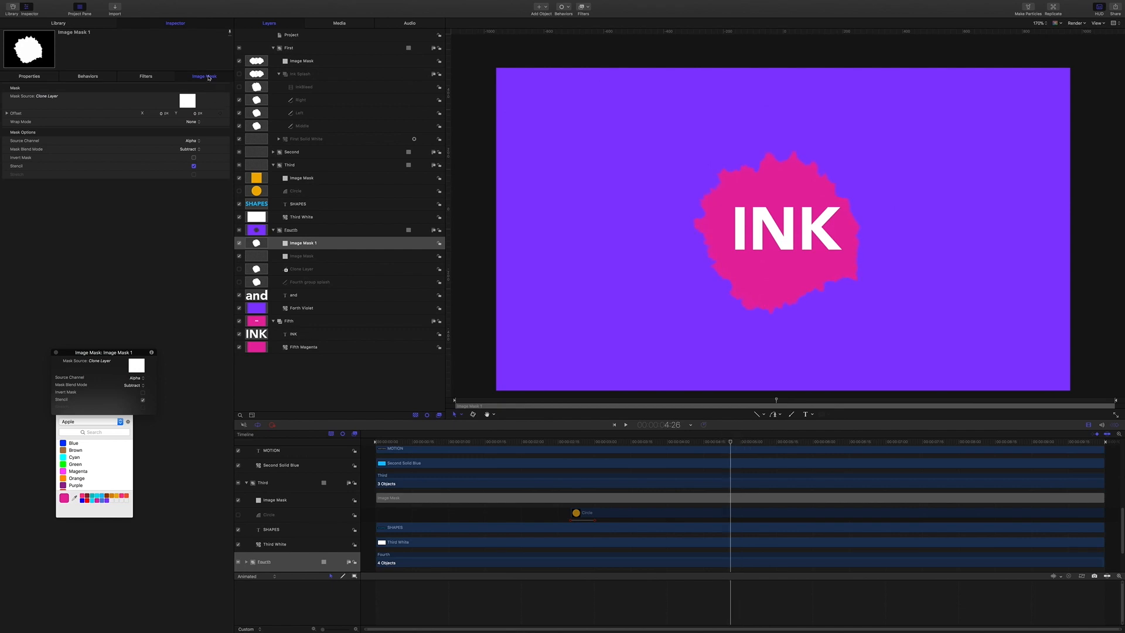
- Set the Clone Layer's speed to 150% in its timing properties and check the faster reversed splash
click(305, 273)
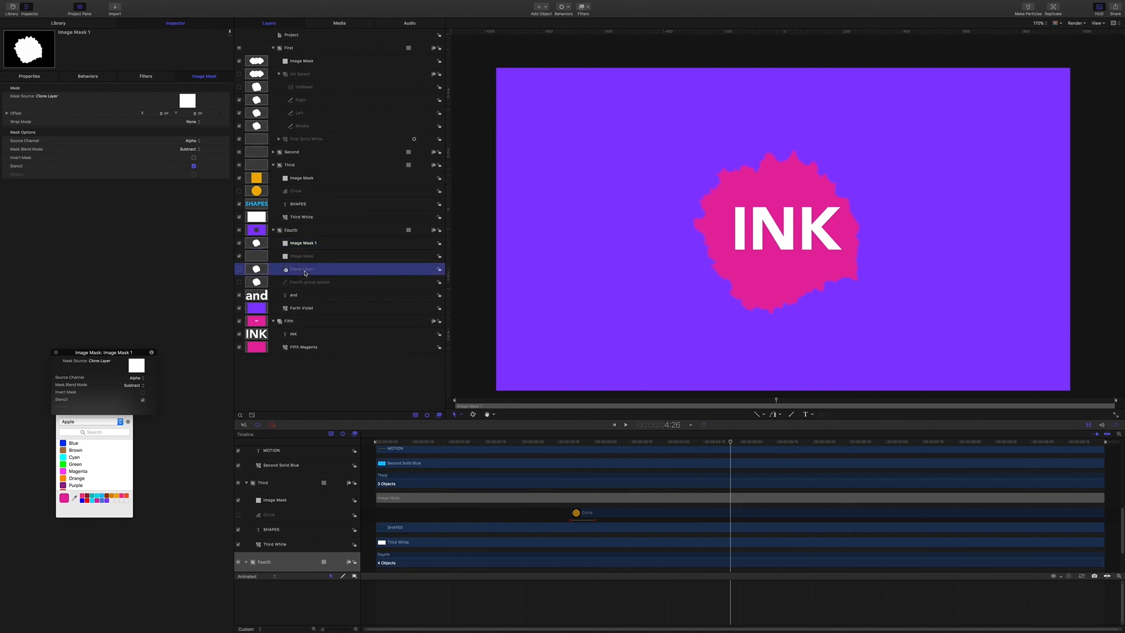
click(30, 77)
click(90, 233)
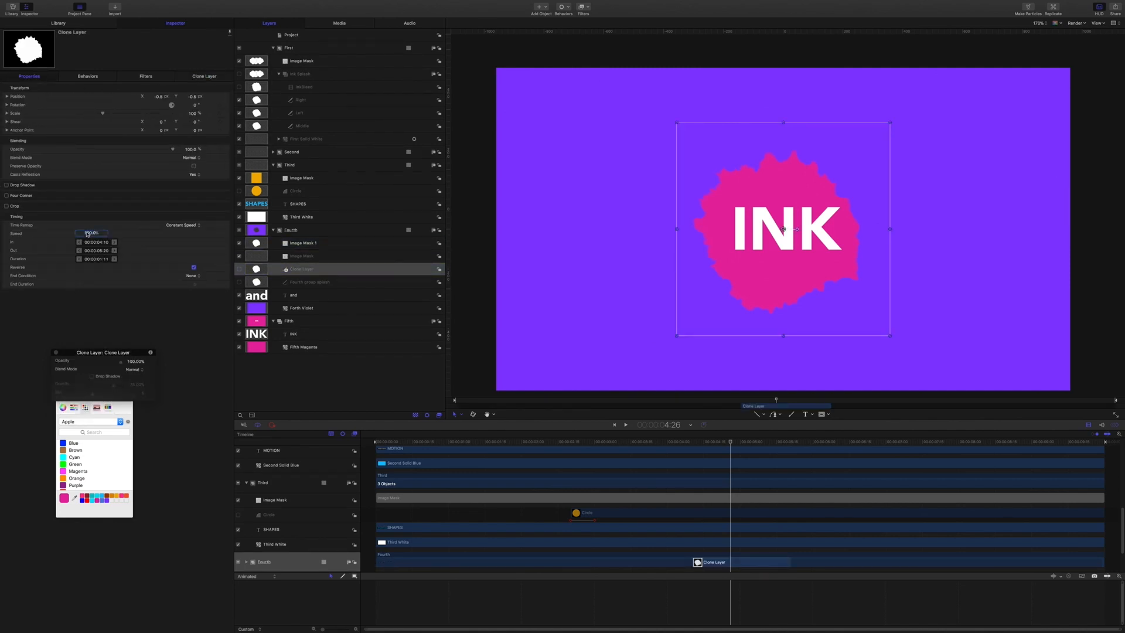
text(150)
key(Return)
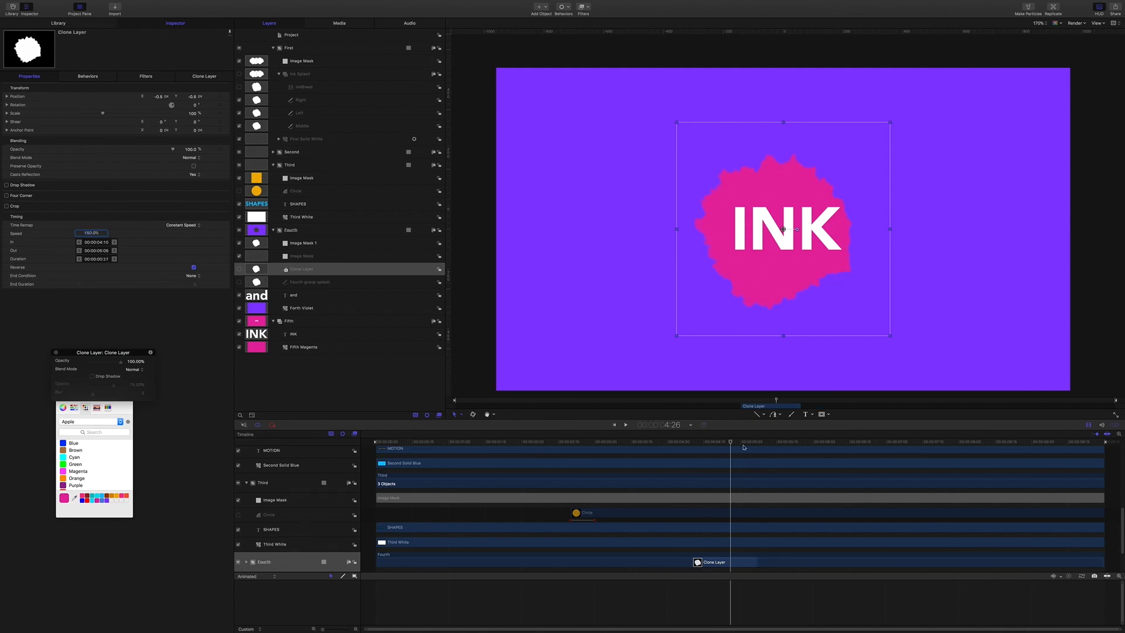
mouse_move(730, 443)
mouse_down()
mouse_move(763, 450)
mouse_move(577, 454)
mouse_move(749, 465)
mouse_move(728, 467)
mouse_up()
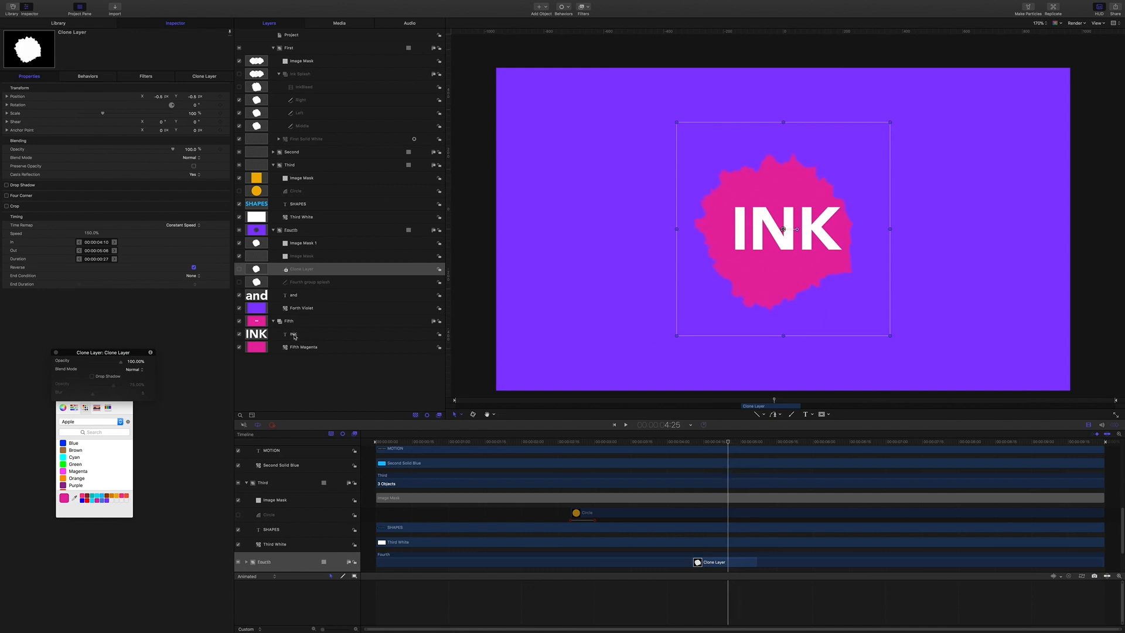
- Trim the end of the "and" text layer in the Fourth group to 4:21
click(296, 299)
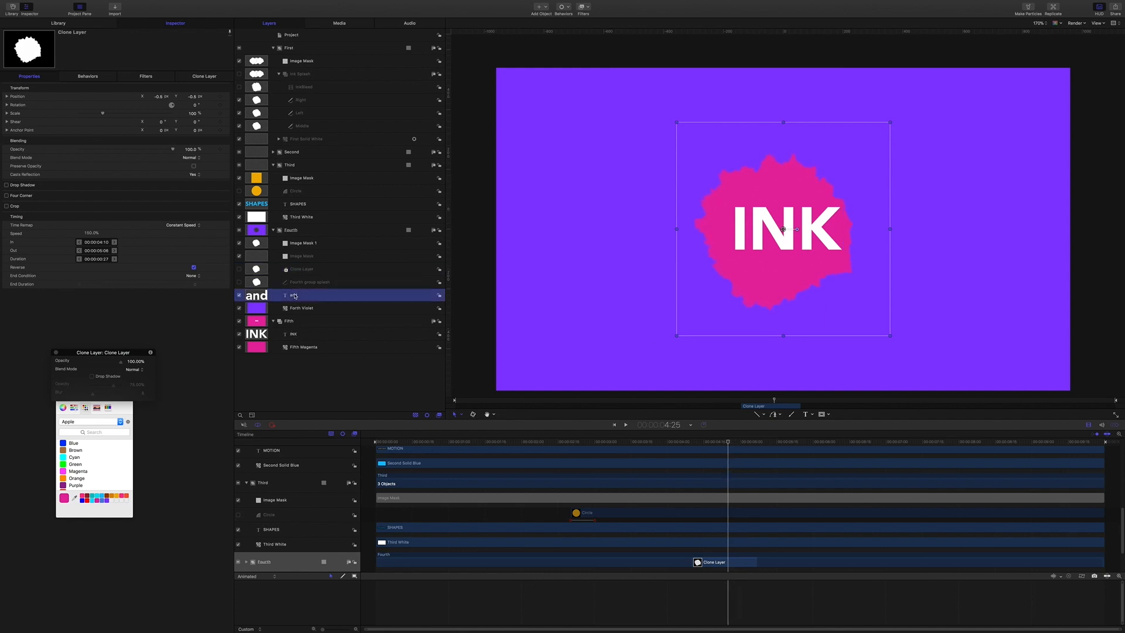
drag(729, 444, 719, 444)
key(o)
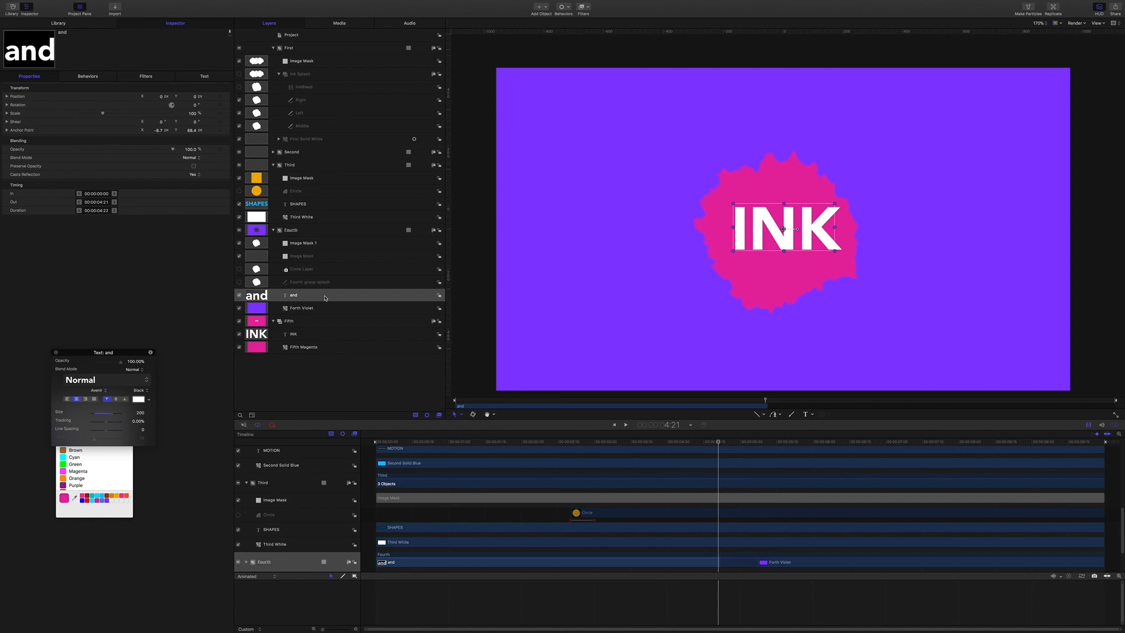
- Duplicate the "and" text layer, start the copy at 4:21, and change its text to MAKE
key(super+d)
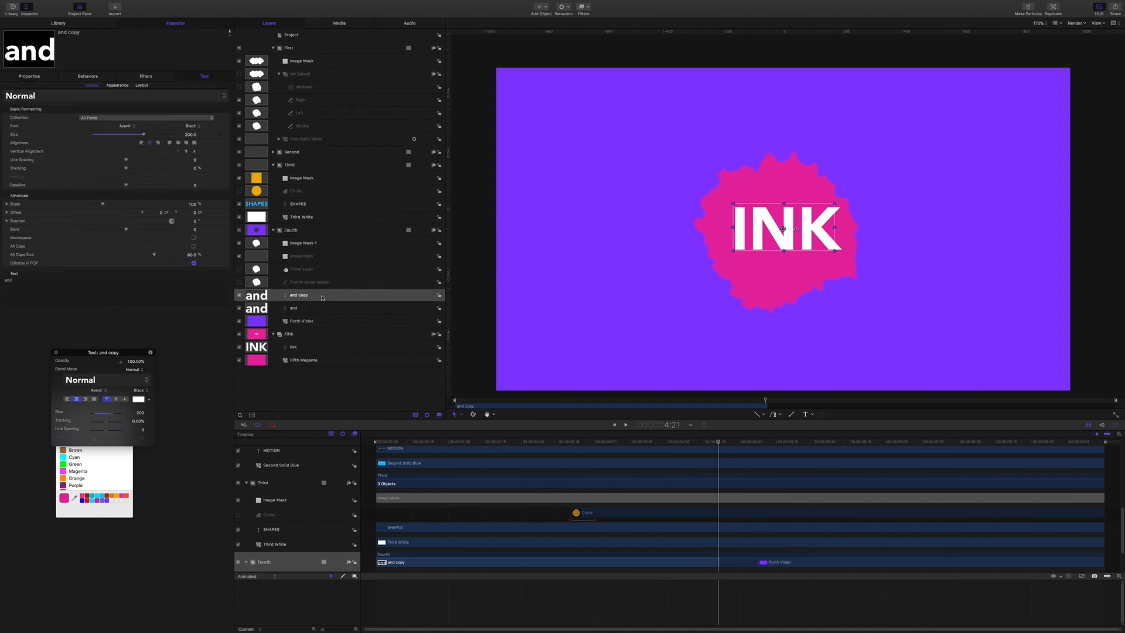
key(shift+bracketleft)
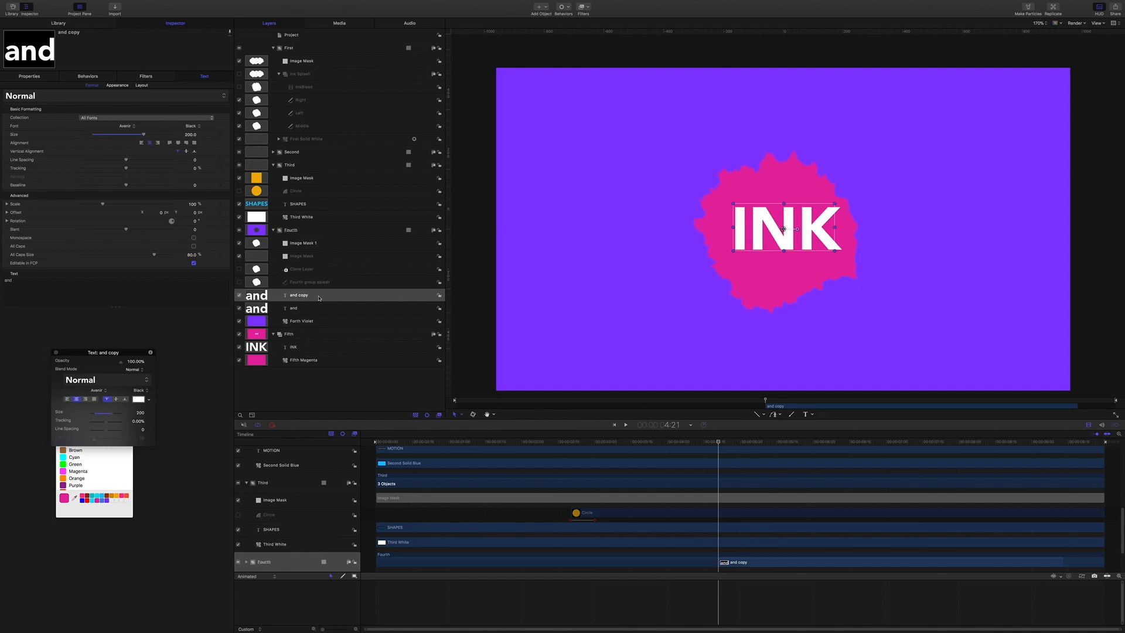
double_click(14, 280)
text(MAK)
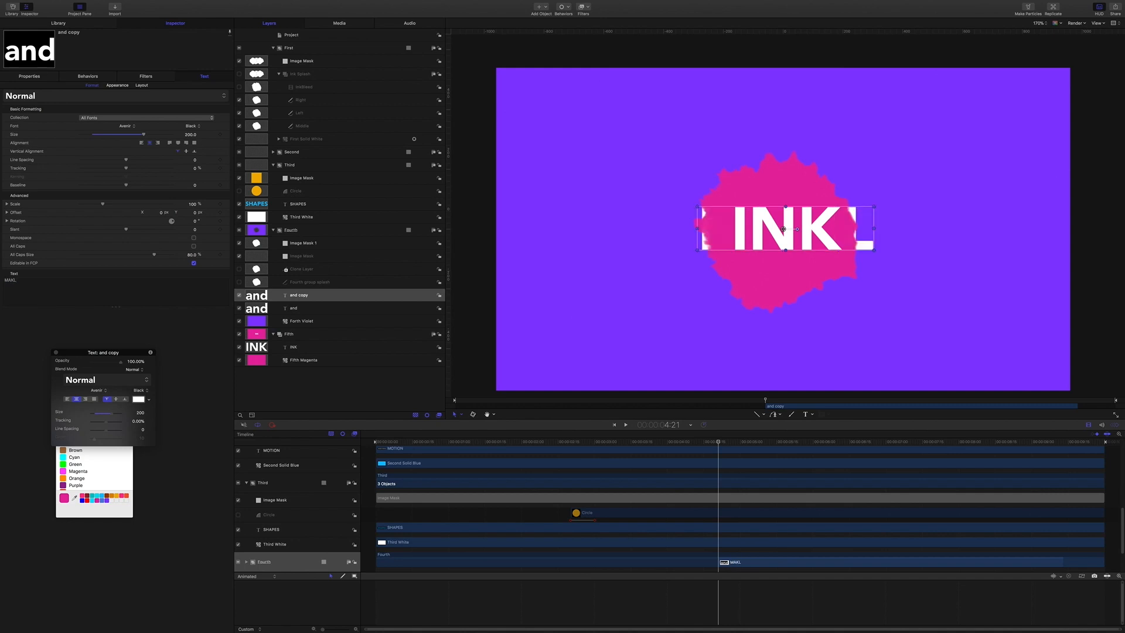
text(E)
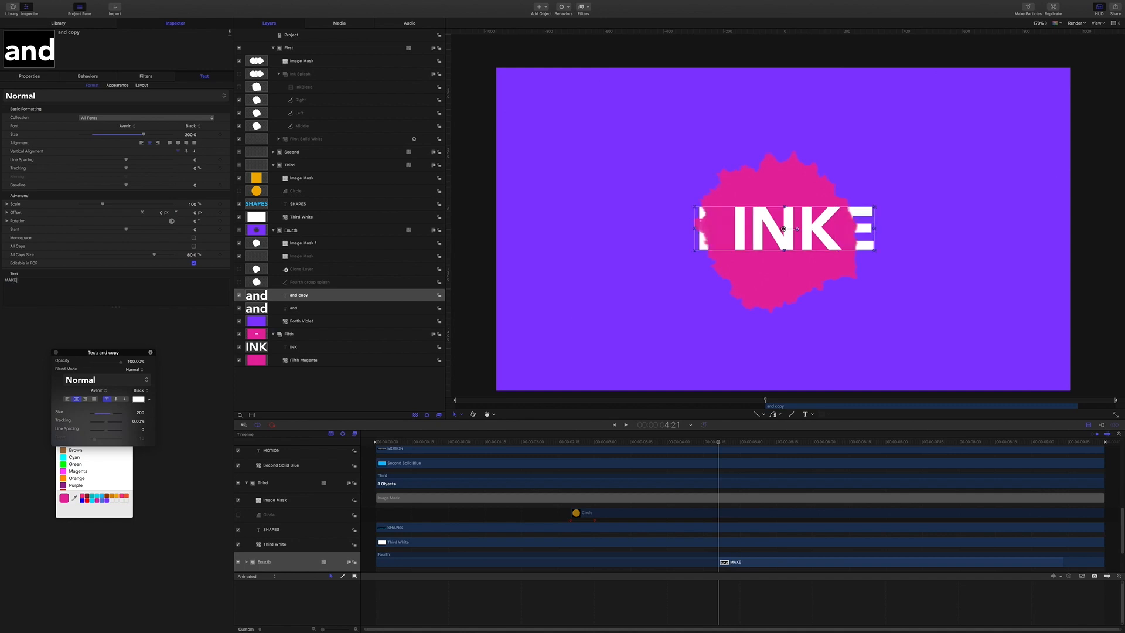
click(309, 383)
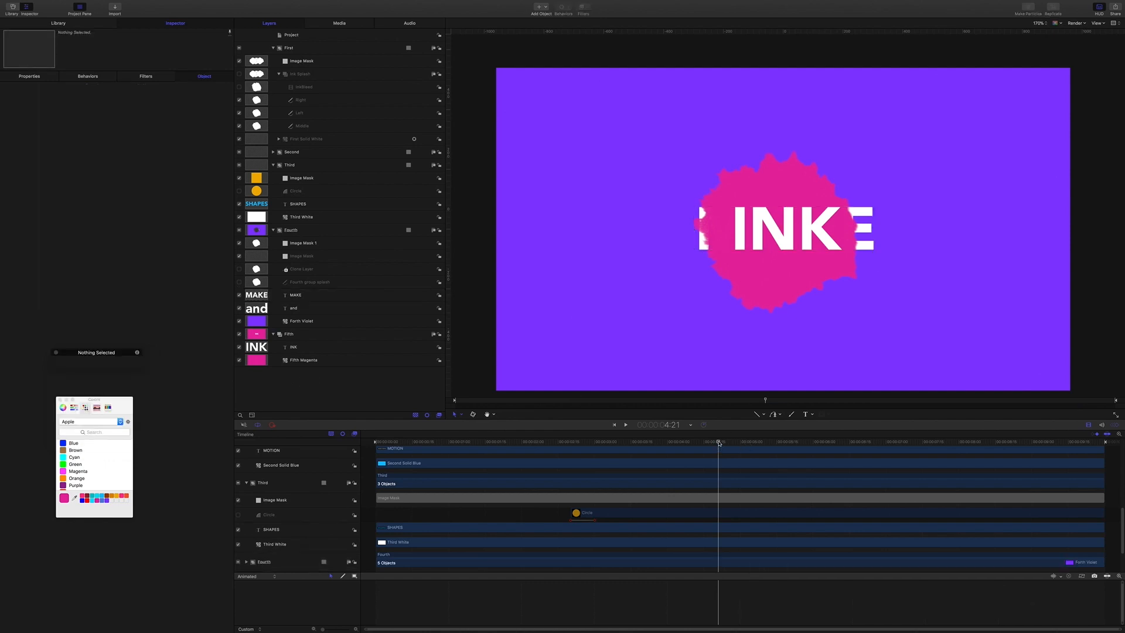
mouse_move(720, 444)
mouse_down()
mouse_move(668, 439)
mouse_move(745, 434)
mouse_move(723, 436)
mouse_up()
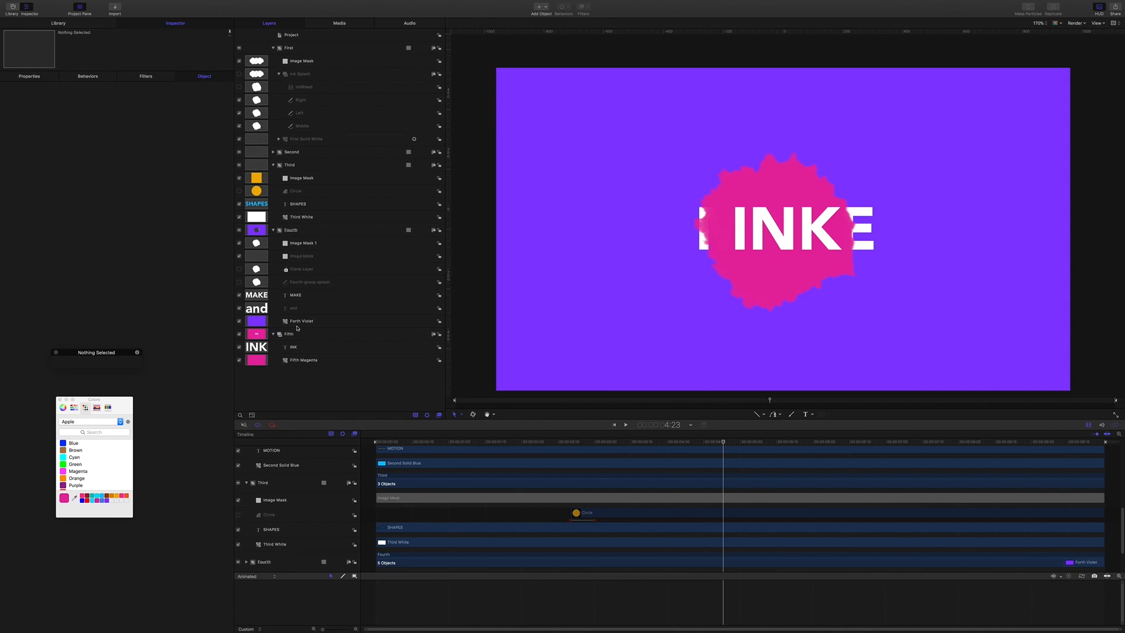
- Set the outline width of the Fourth group splash shape to 800 and check the transition to MAKE
click(301, 264)
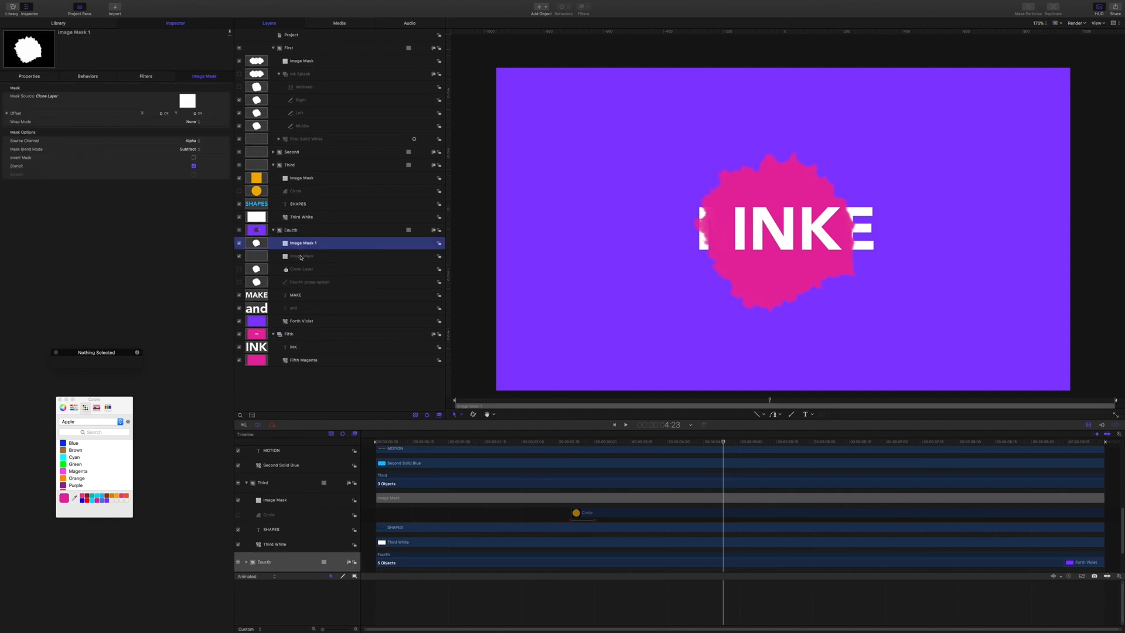
click(302, 282)
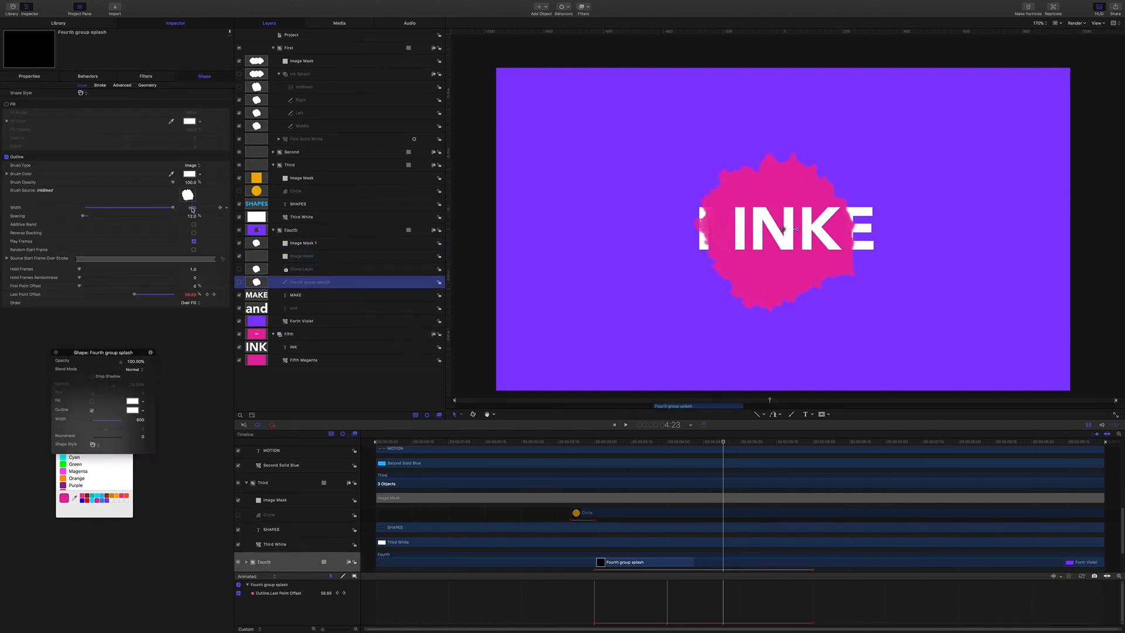
double_click(192, 209)
text(8)
key(Return)
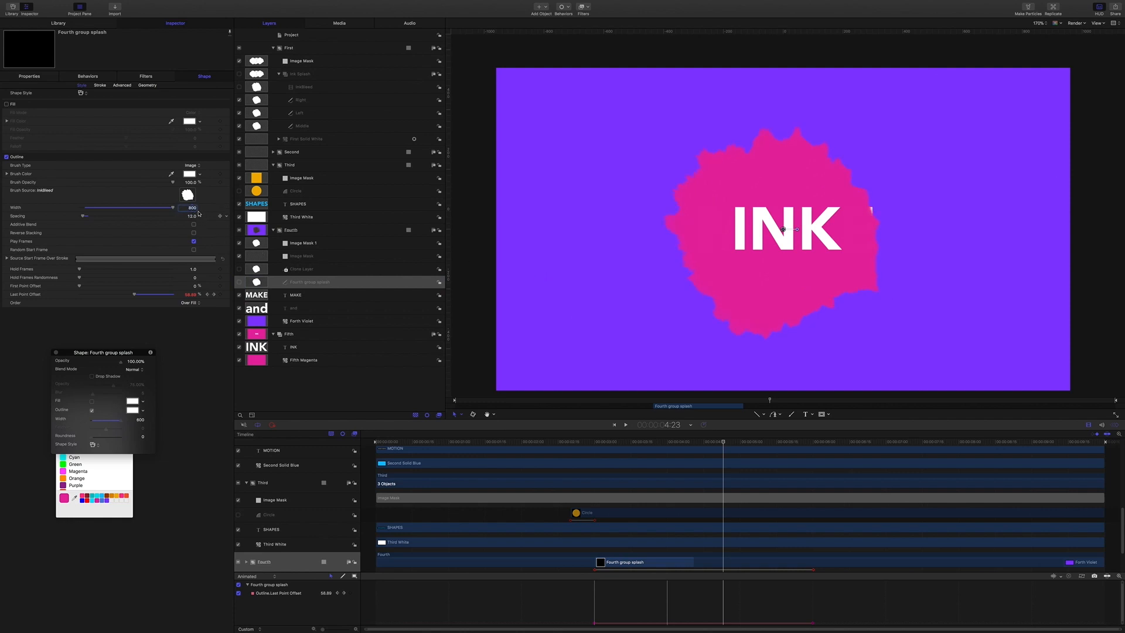
mouse_move(724, 446)
mouse_down()
mouse_move(556, 444)
mouse_move(675, 444)
mouse_move(754, 467)
mouse_up()
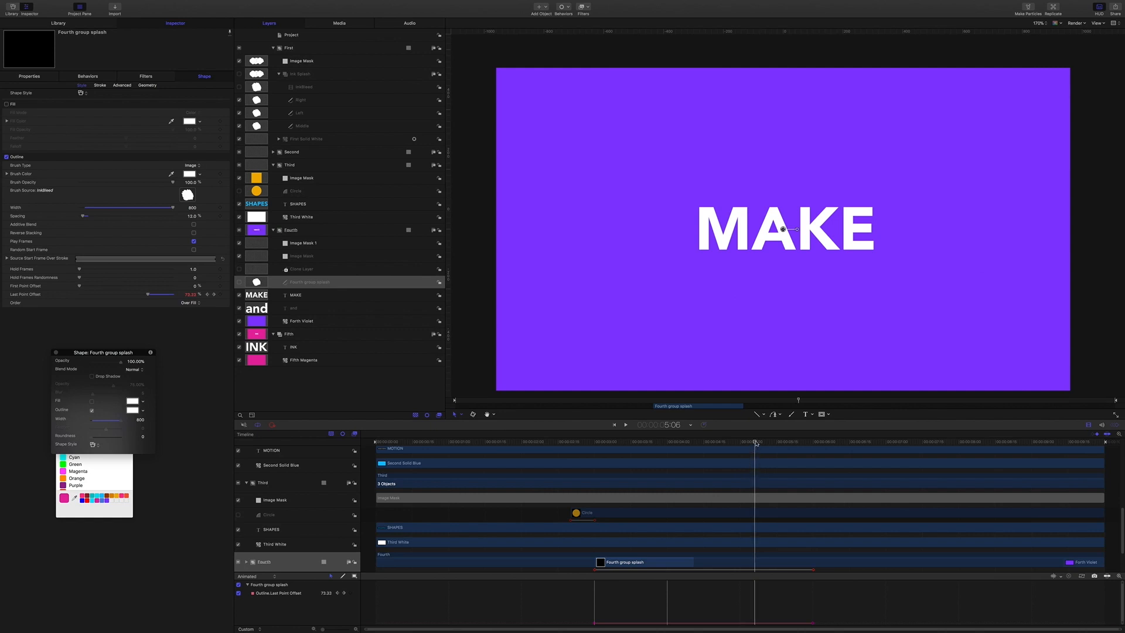
- At 5:15, draw a line in the Fourth group diagonally across the frame from the upper-left to the lower-right corner
drag(756, 443, 776, 443)
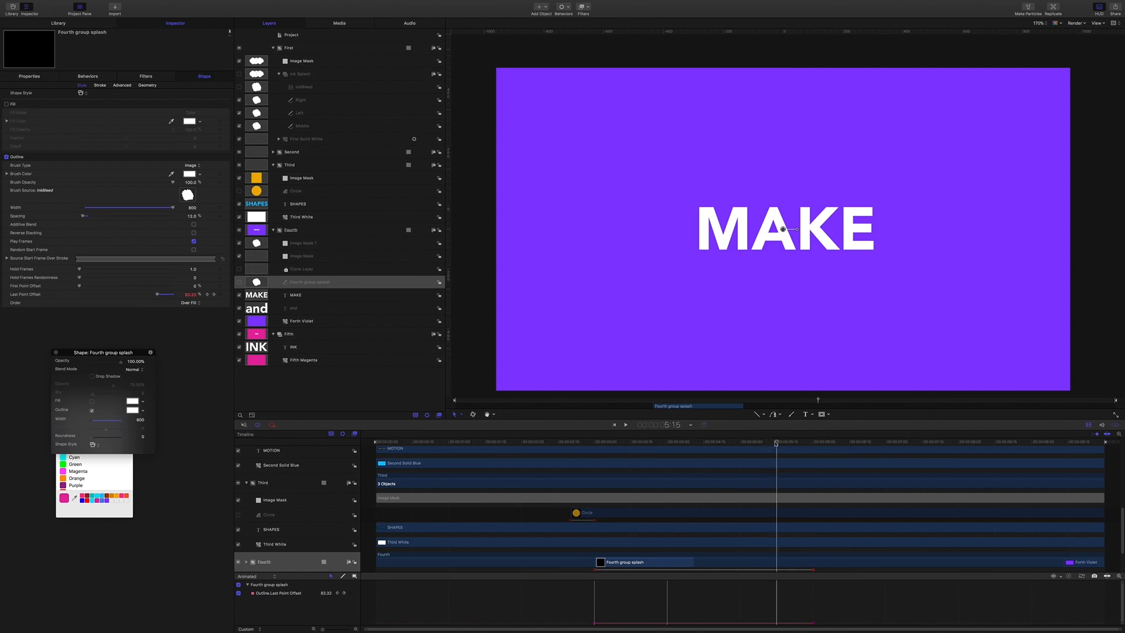
click(293, 230)
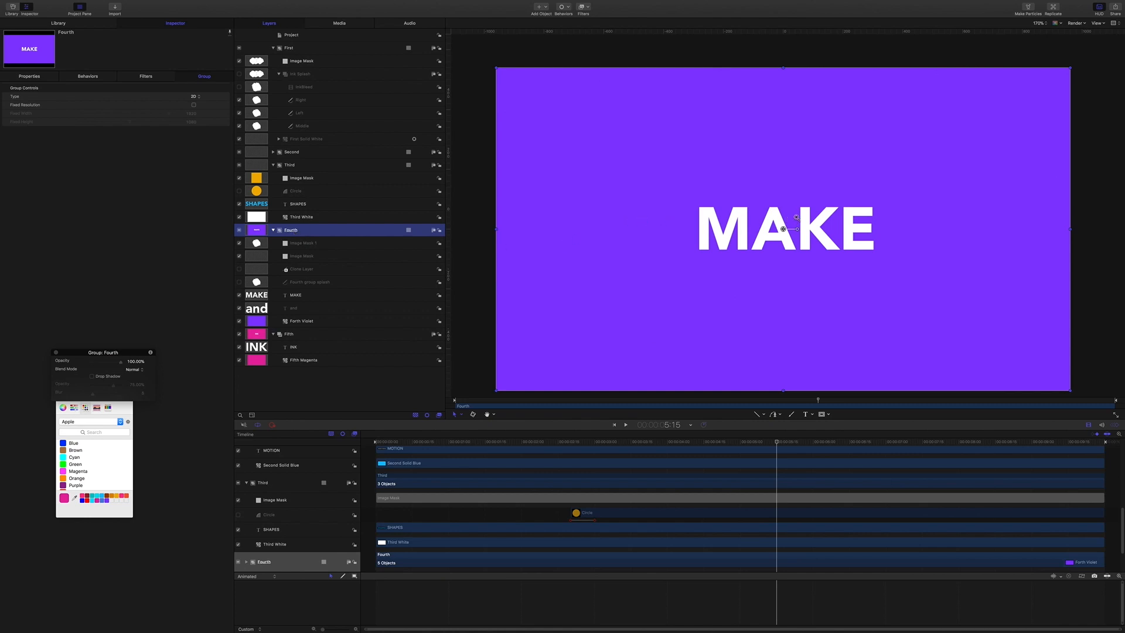
scroll(791, 219, down, 3)
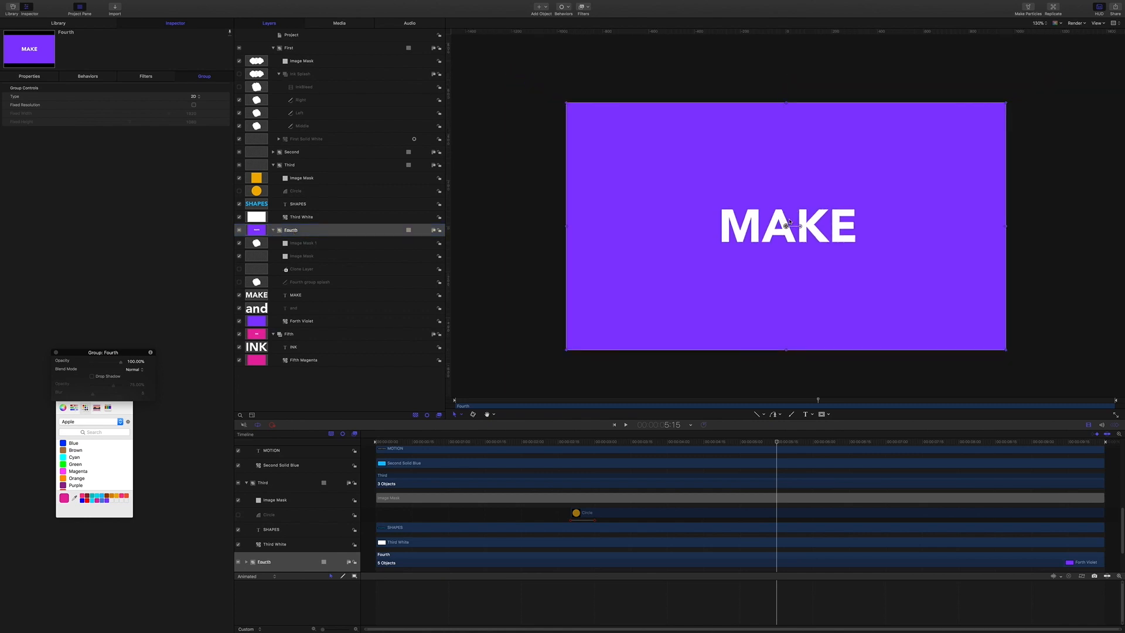
click(756, 415)
mouse_move(551, 96)
mouse_down()
mouse_move(1019, 329)
mouse_move(1009, 350)
mouse_up()
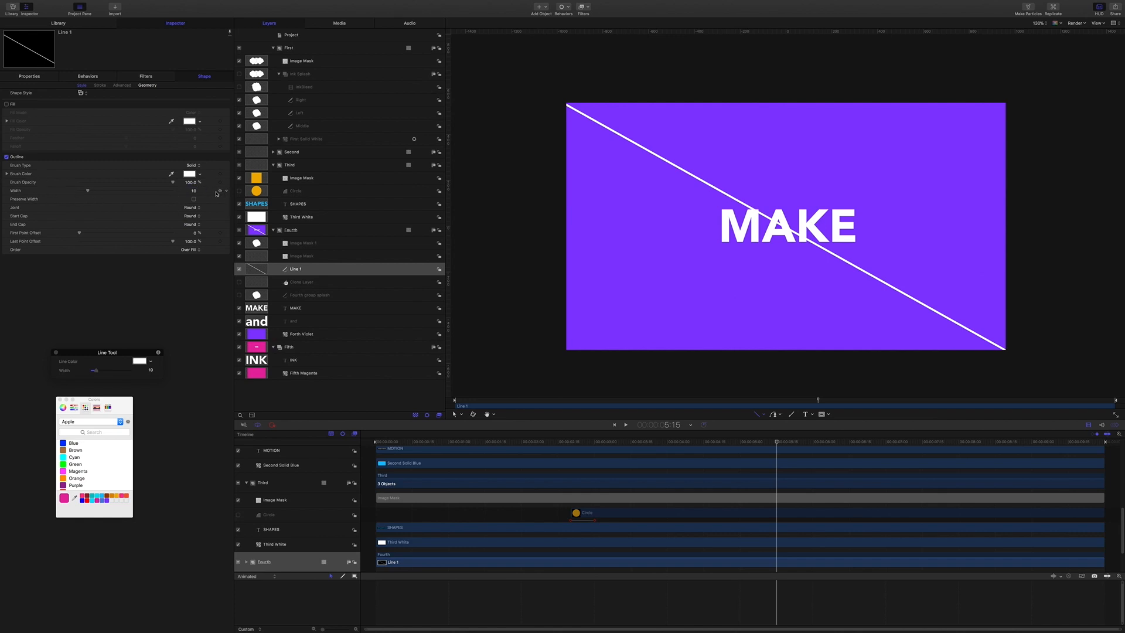
- Keyframe Line 1's outline width from 0 at 5:15 to wide enough to cover the whole frame at 5:25
double_click(194, 191)
text(0)
key(Return)
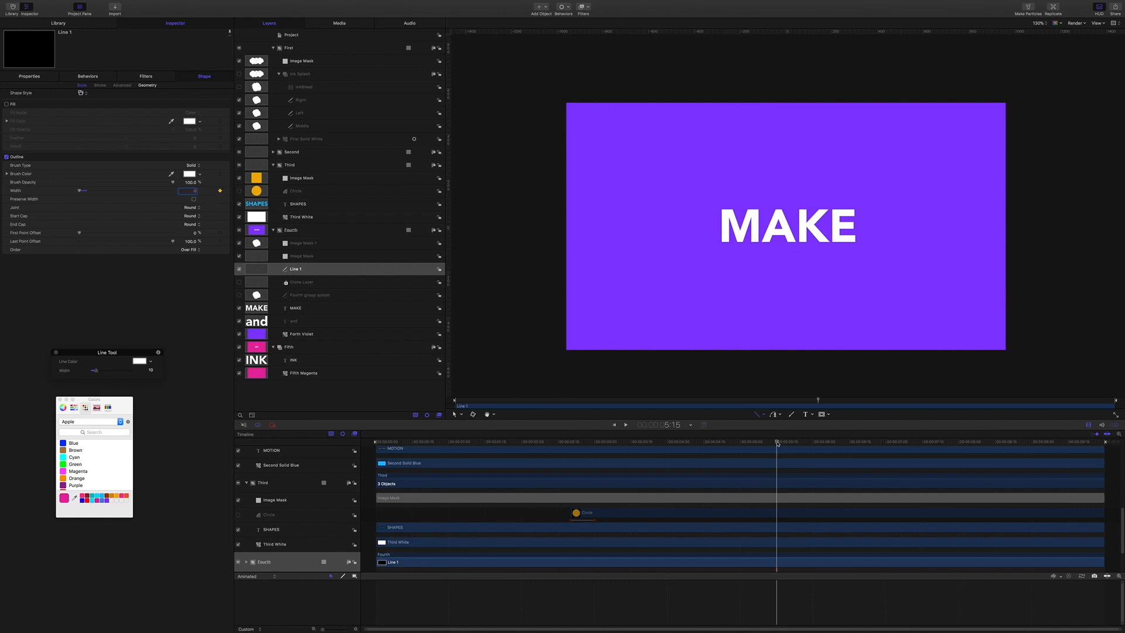
drag(778, 444, 801, 443)
click(196, 192)
key(BackSpace)
key(Return)
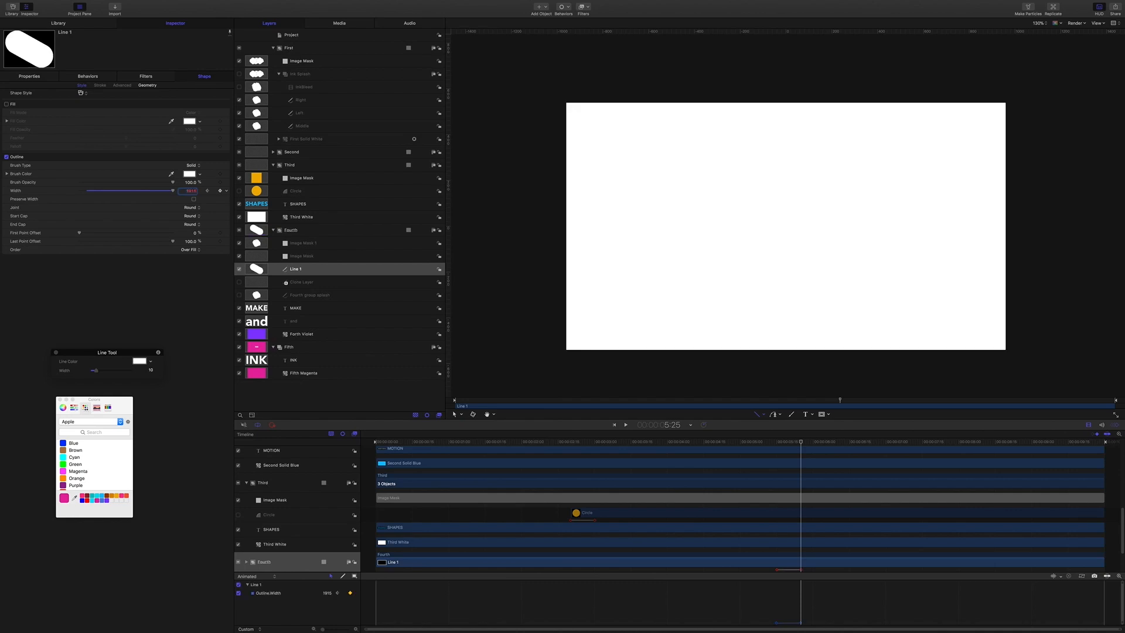
drag(800, 448, 778, 441)
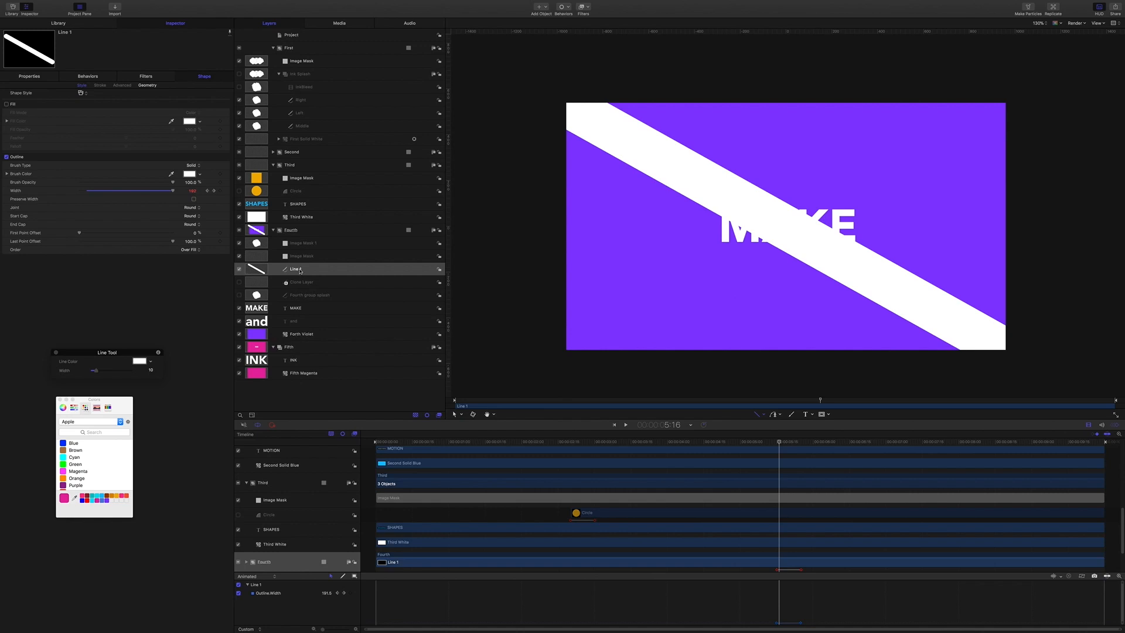
- Duplicate Line 1 and rotate the copy so that it runs along the opposite diagonal and the two lines form an X
key(s)
key(super+d)
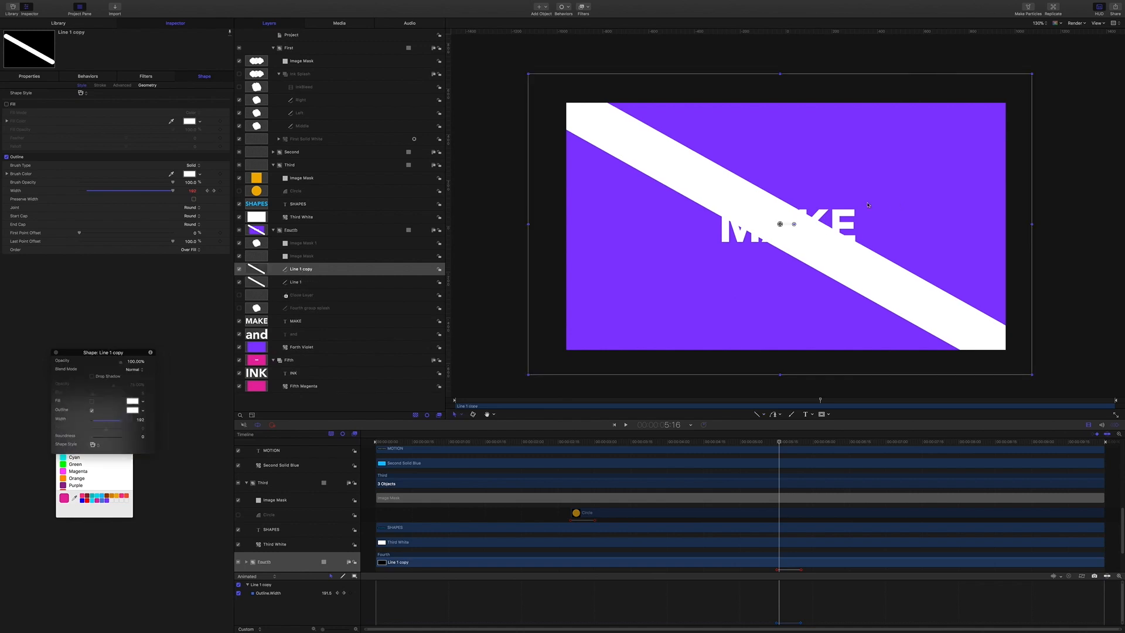
drag(795, 224, 777, 231)
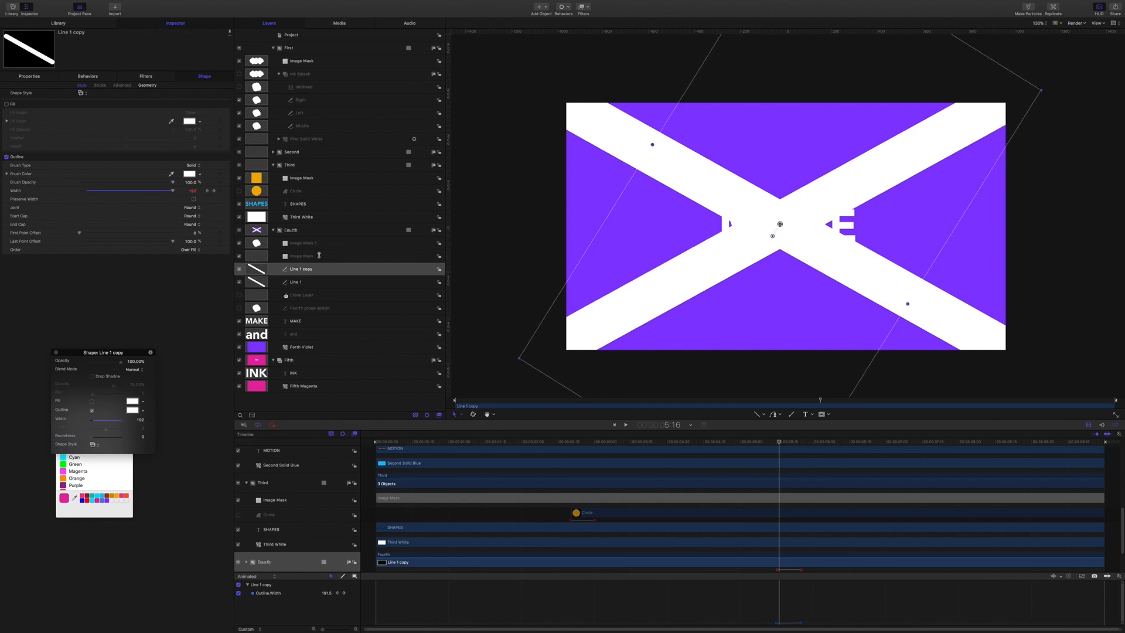
- Group Line 1 and Line 1 copy and rename the new group Cross
shift+click(302, 281)
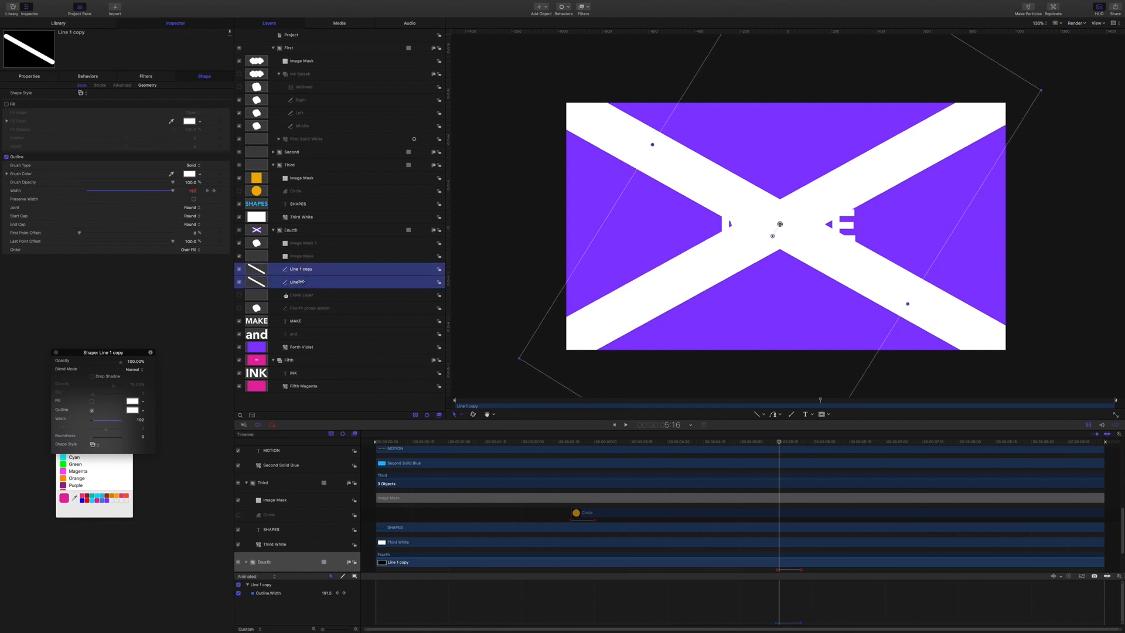
right_click(301, 283)
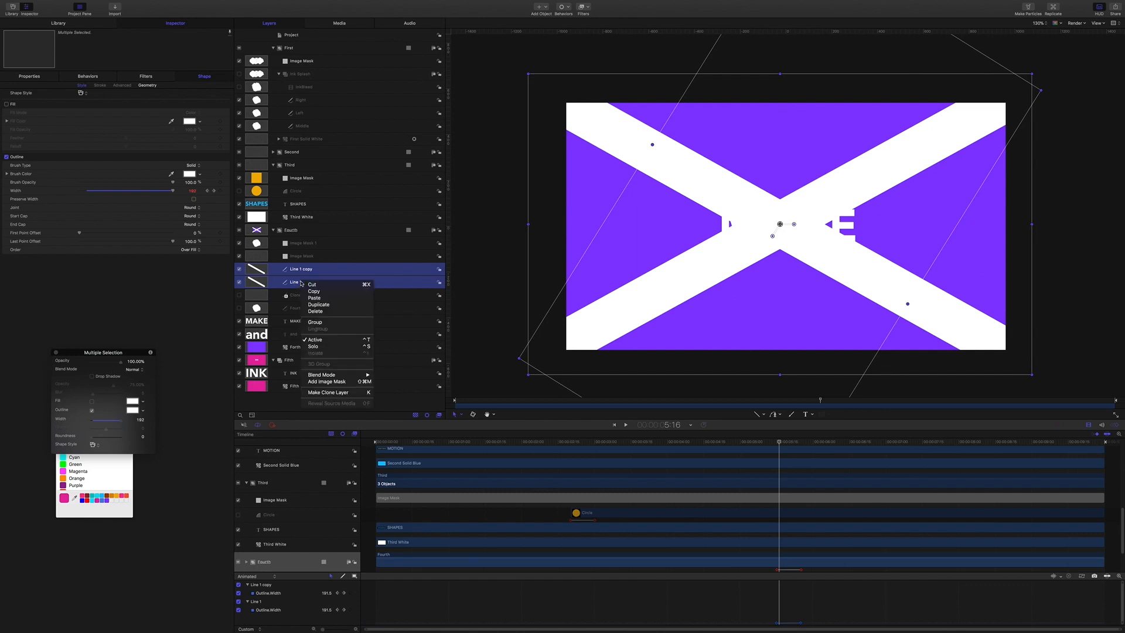
click(320, 323)
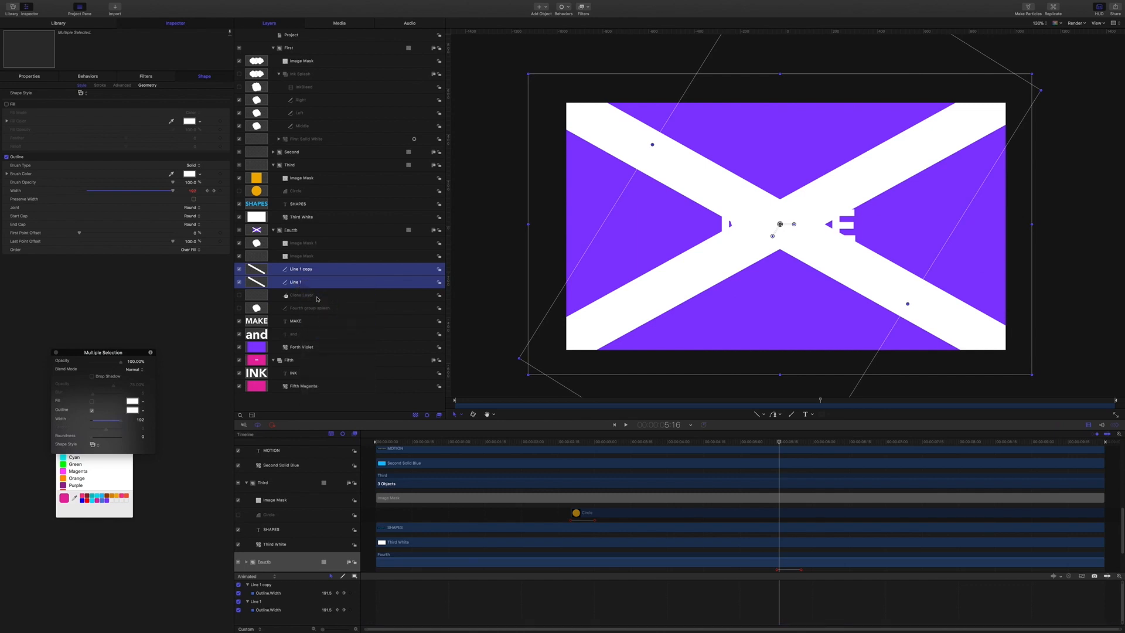
click(37, 76)
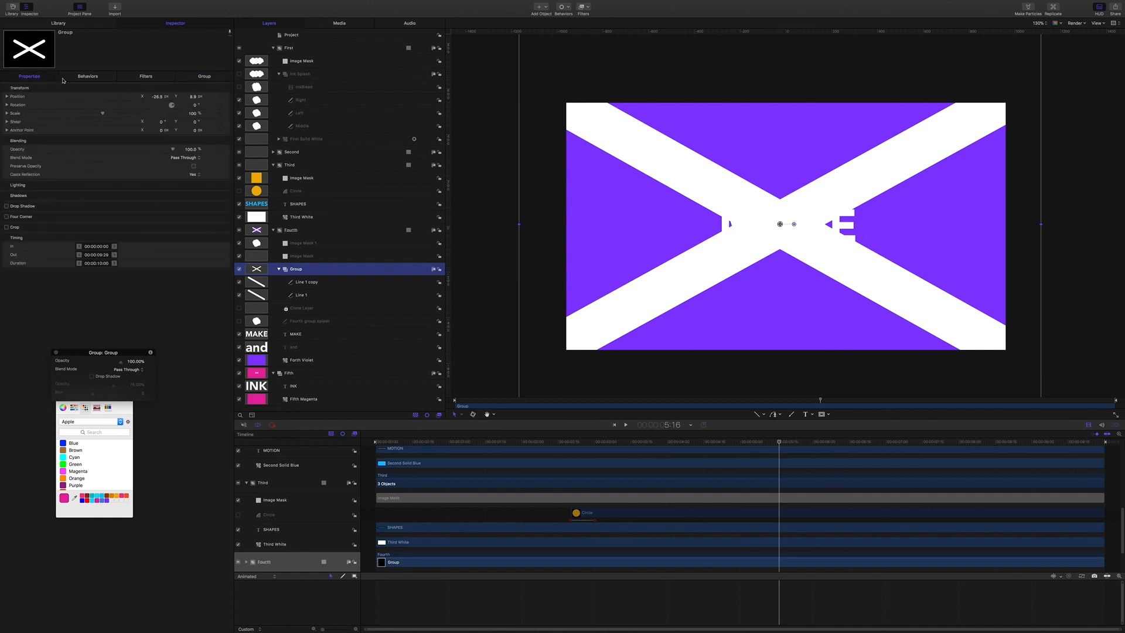
click(299, 258)
click(300, 270)
double_click(299, 271)
text(Cross)
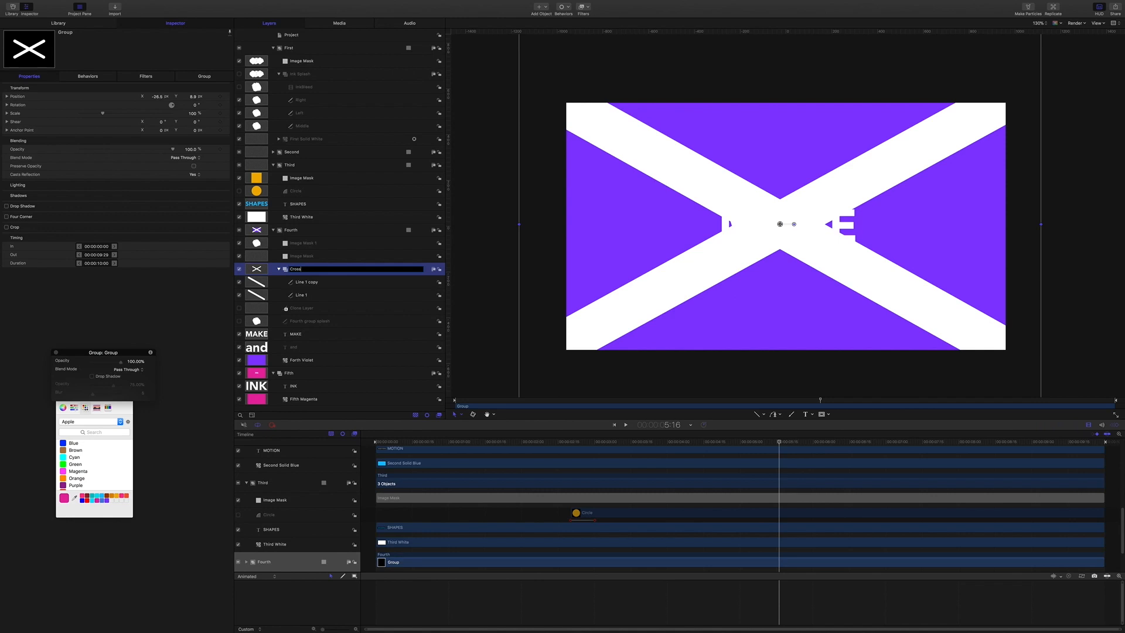
- Add an image mask to the Fourth group with the renamed Cross group as its source and the mask blend mode set to Subtract
key(Return)
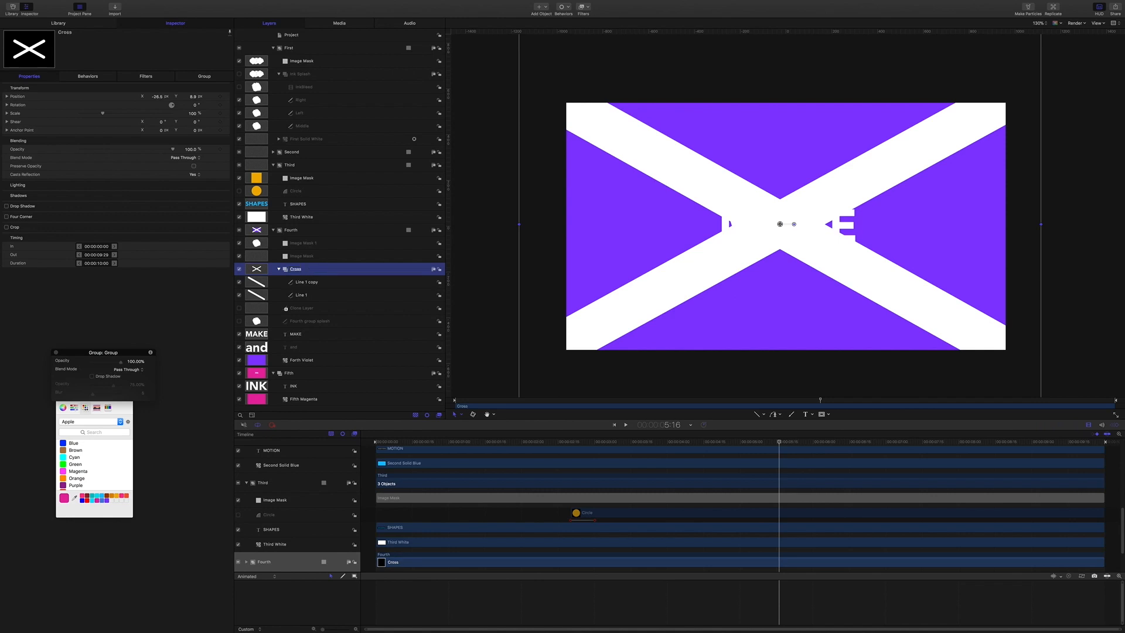
click(292, 232)
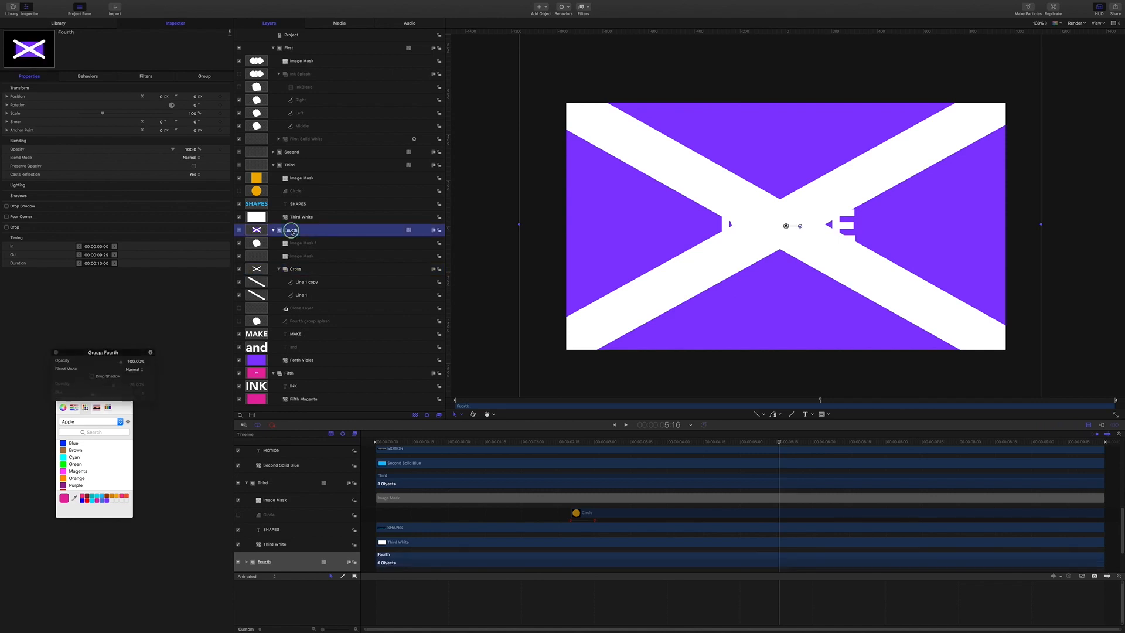
right_click(292, 231)
click(321, 330)
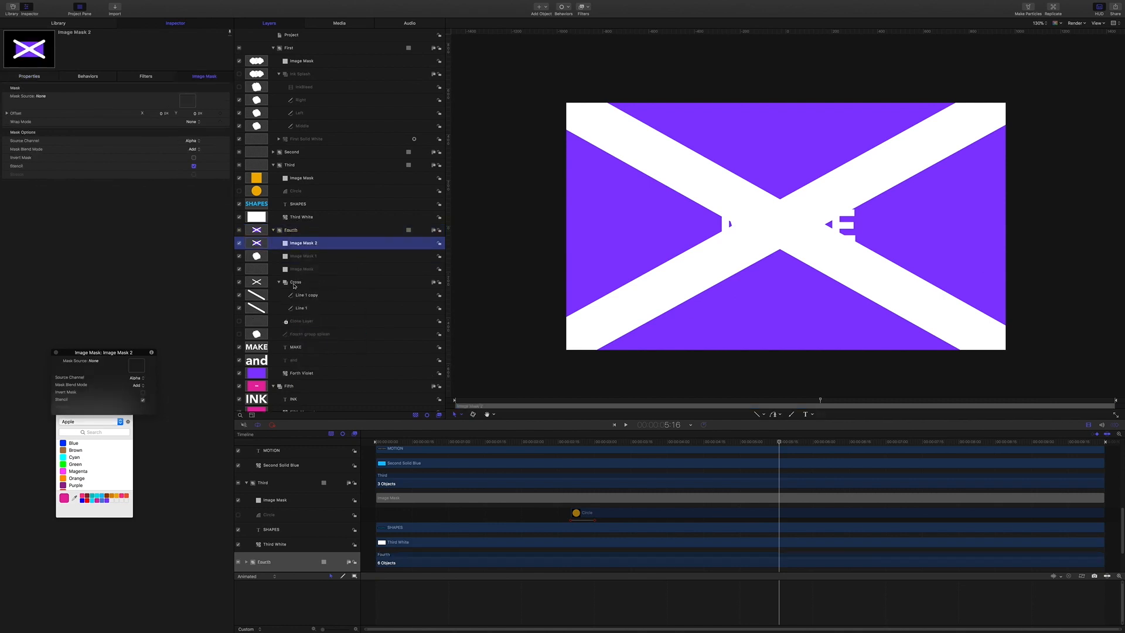
drag(294, 284, 189, 101)
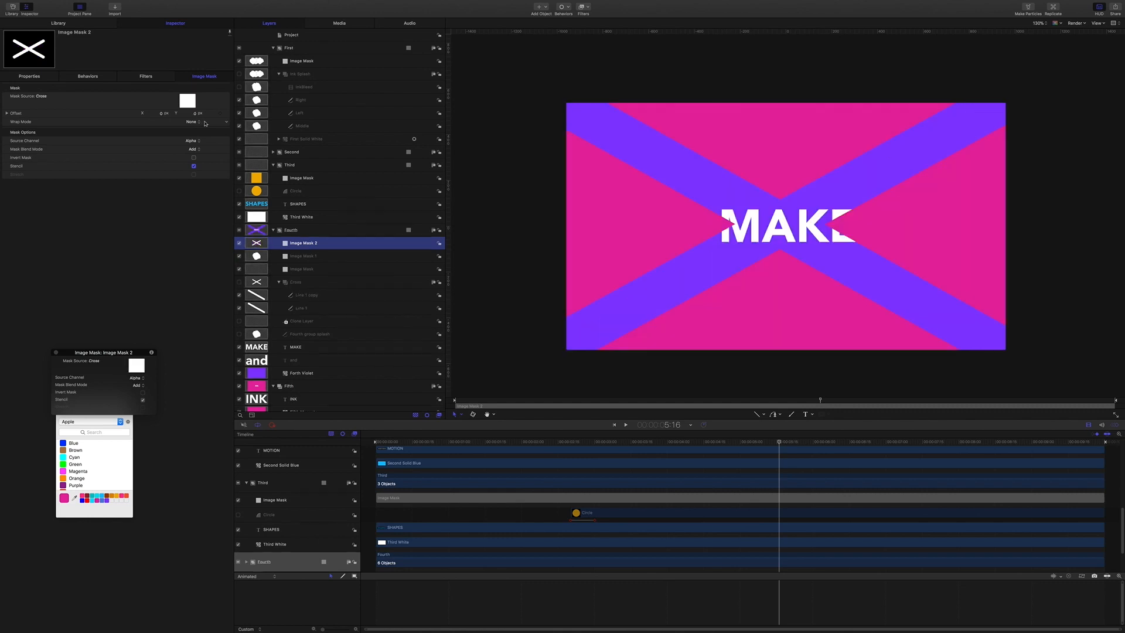
click(199, 151)
click(199, 157)
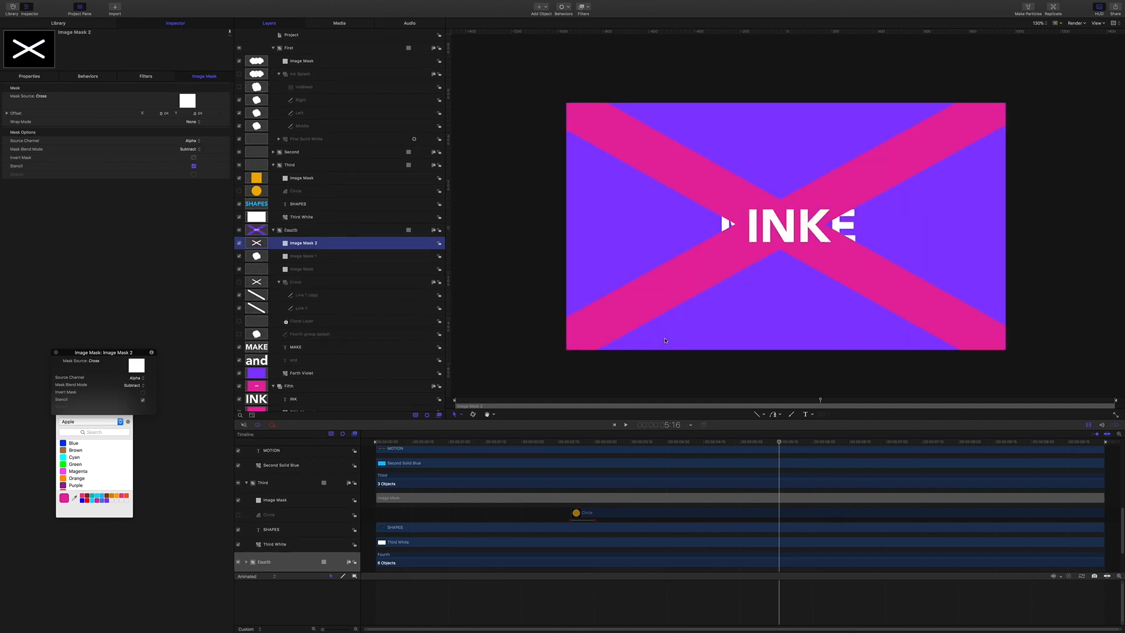
- Trim the end of the INK text in the Fifth group to 5:15
mouse_move(775, 441)
mouse_down()
mouse_move(790, 442)
mouse_move(687, 426)
mouse_move(788, 430)
mouse_move(777, 431)
mouse_up()
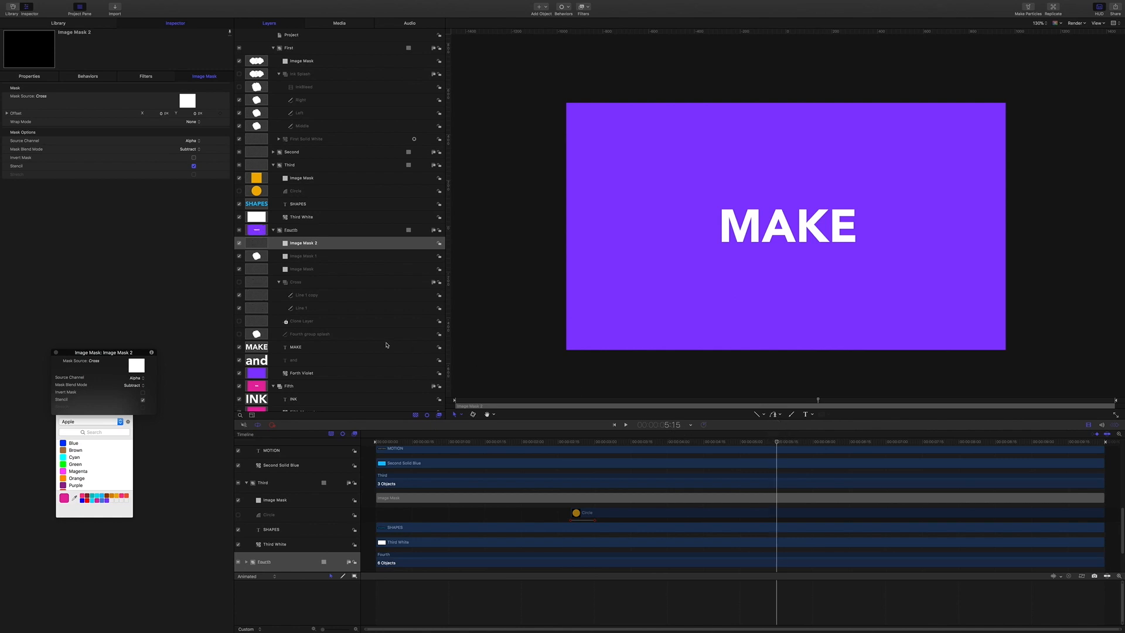
scroll(302, 347, down, 1)
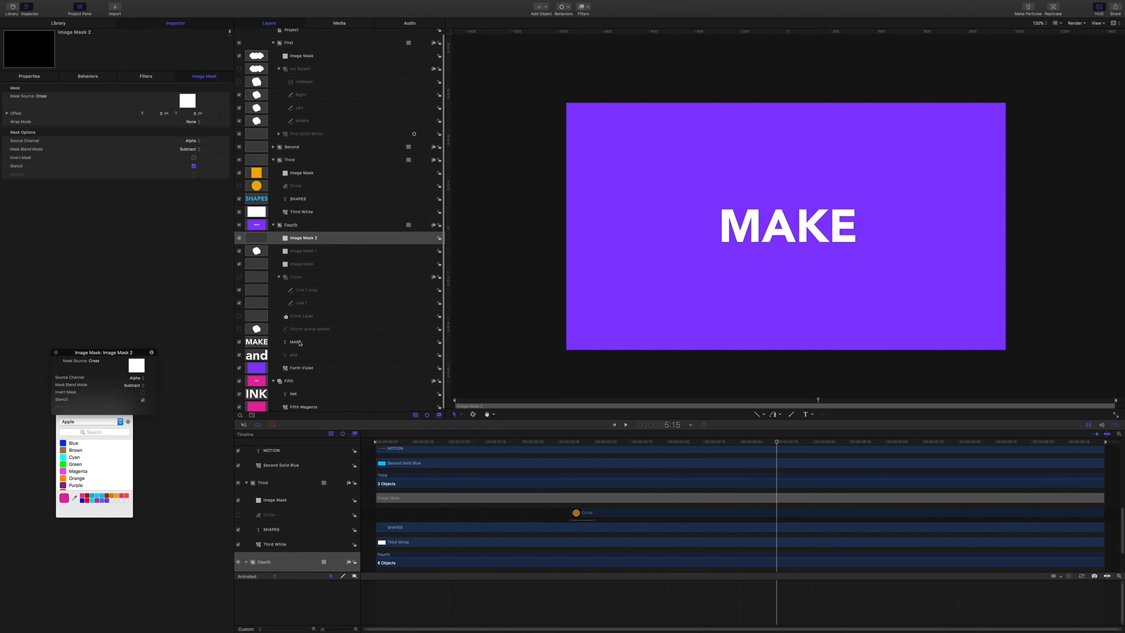
click(298, 393)
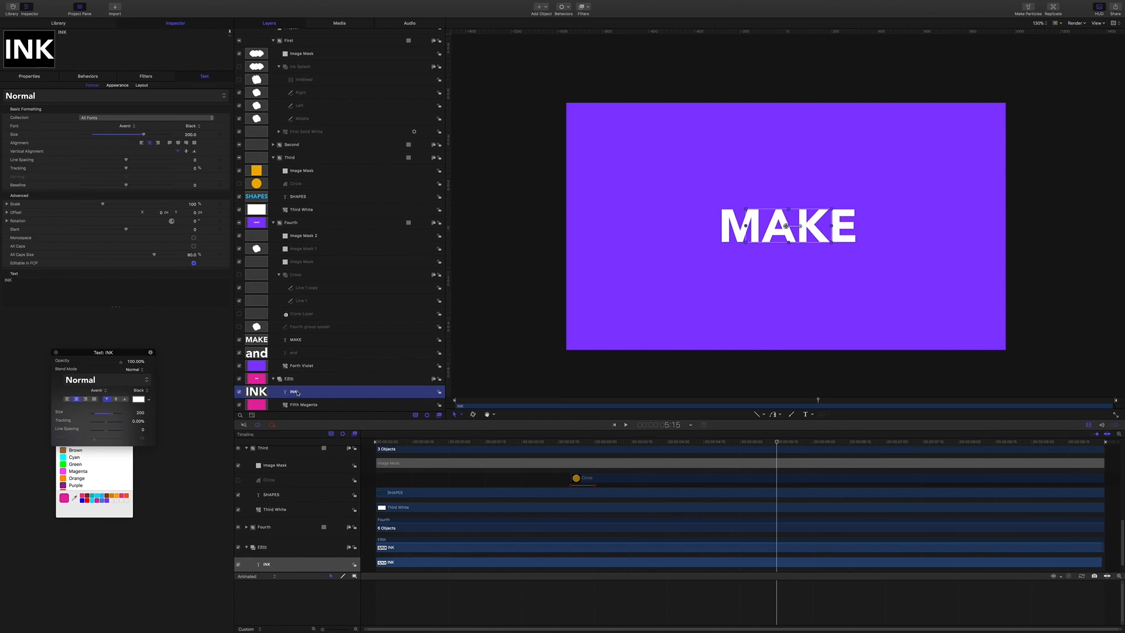
key(alt+bracketright)
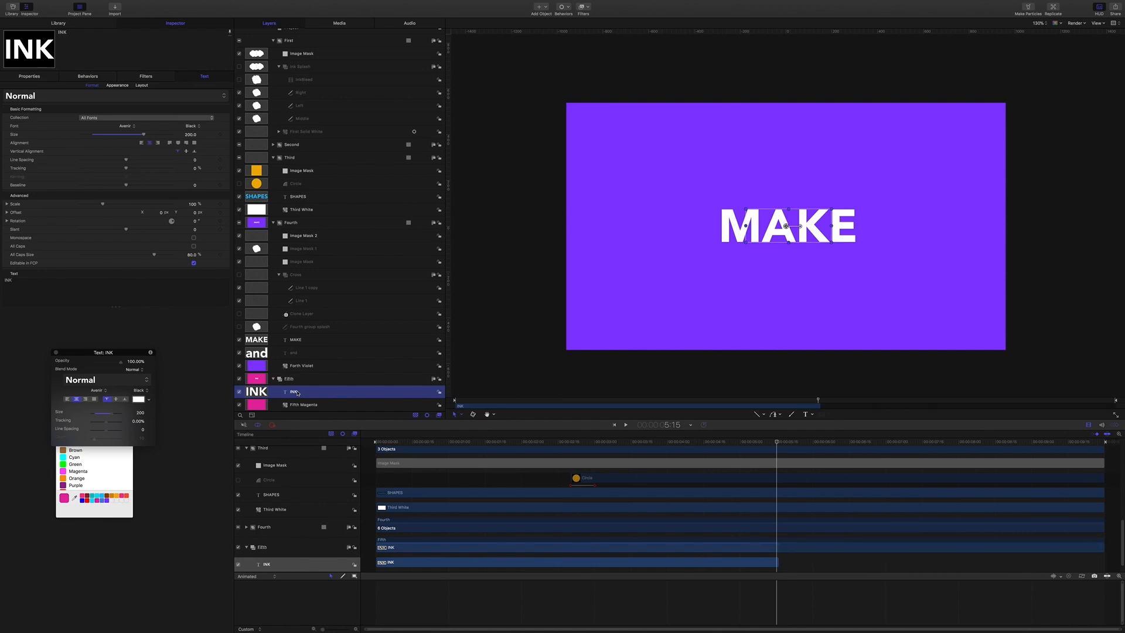
- Duplicate the INK text, move the copy to start at 5:15 and change its wording to EASY
right_click(297, 392)
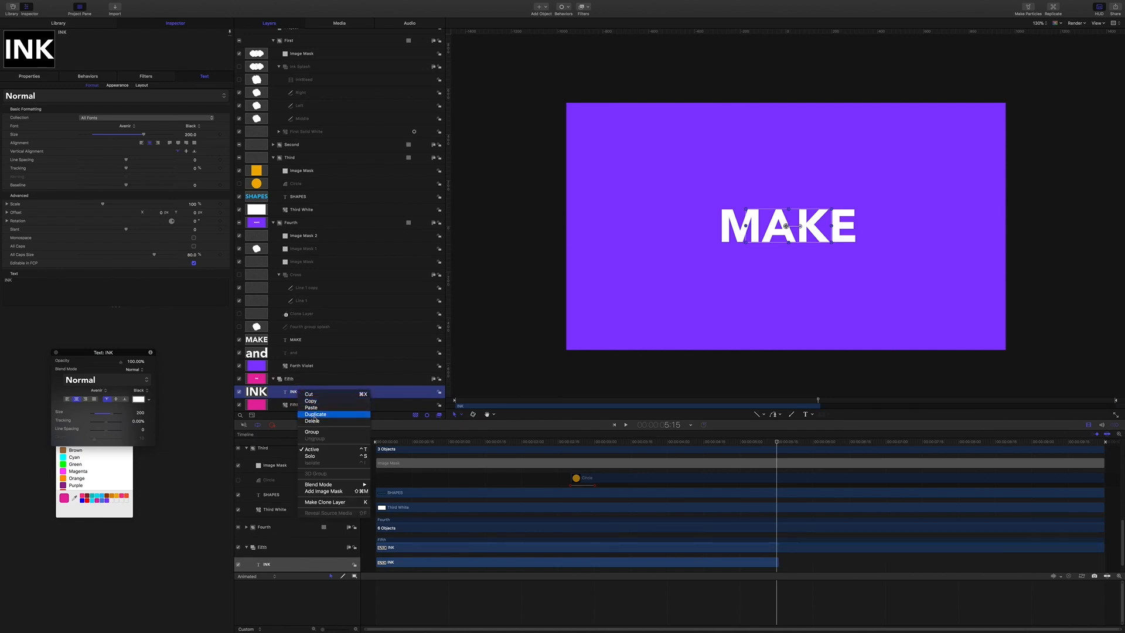
click(322, 372)
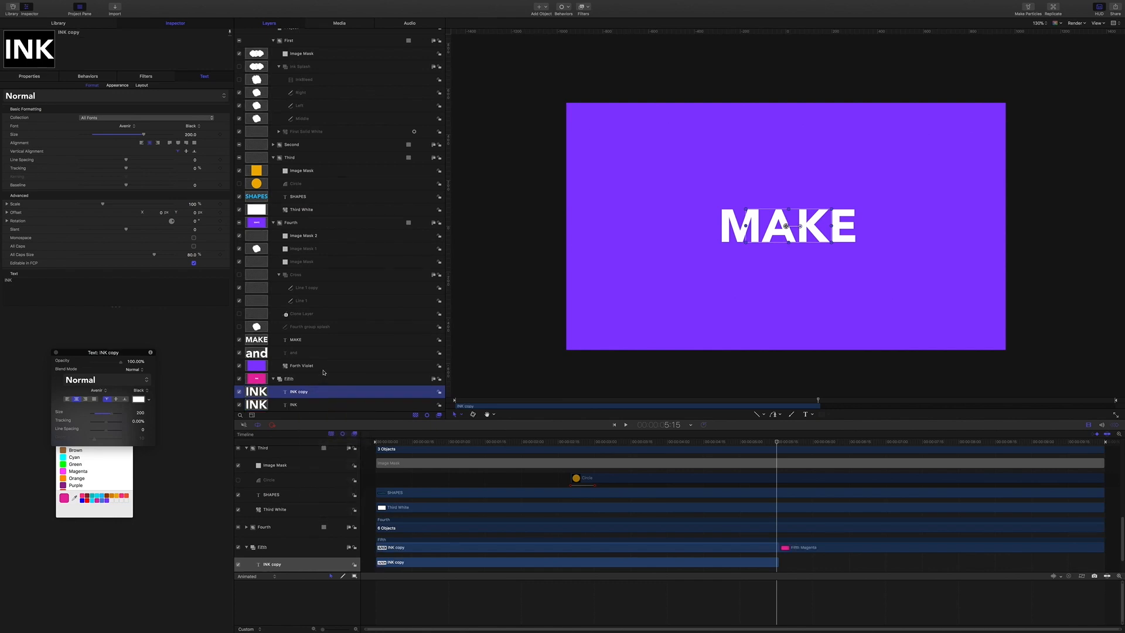
key(shift+bracketleft)
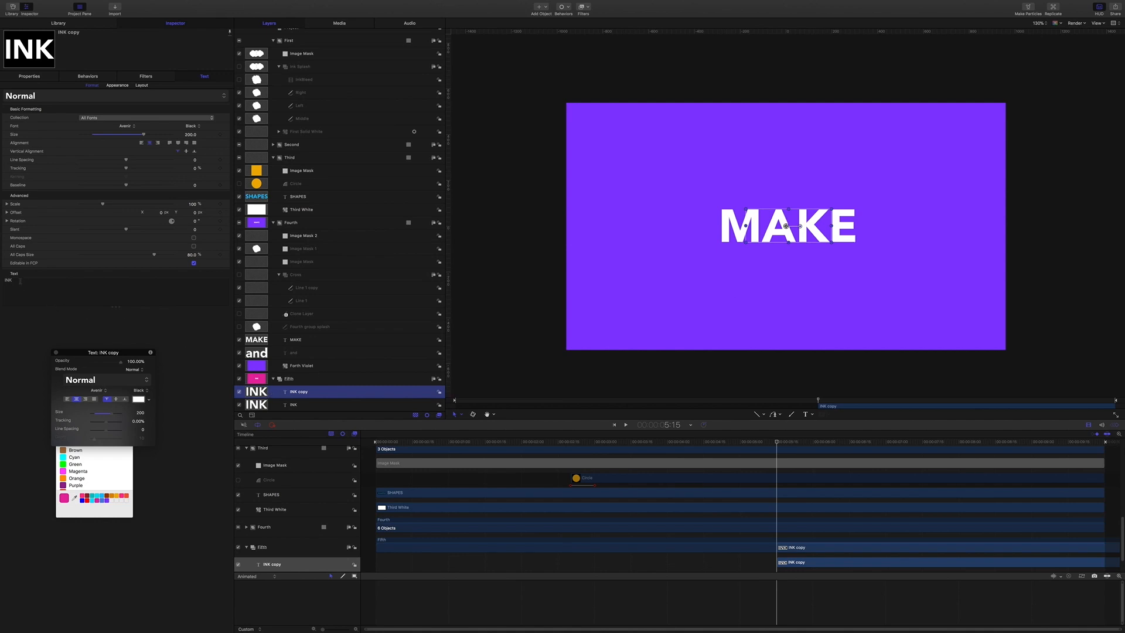
drag(20, 281, 3, 280)
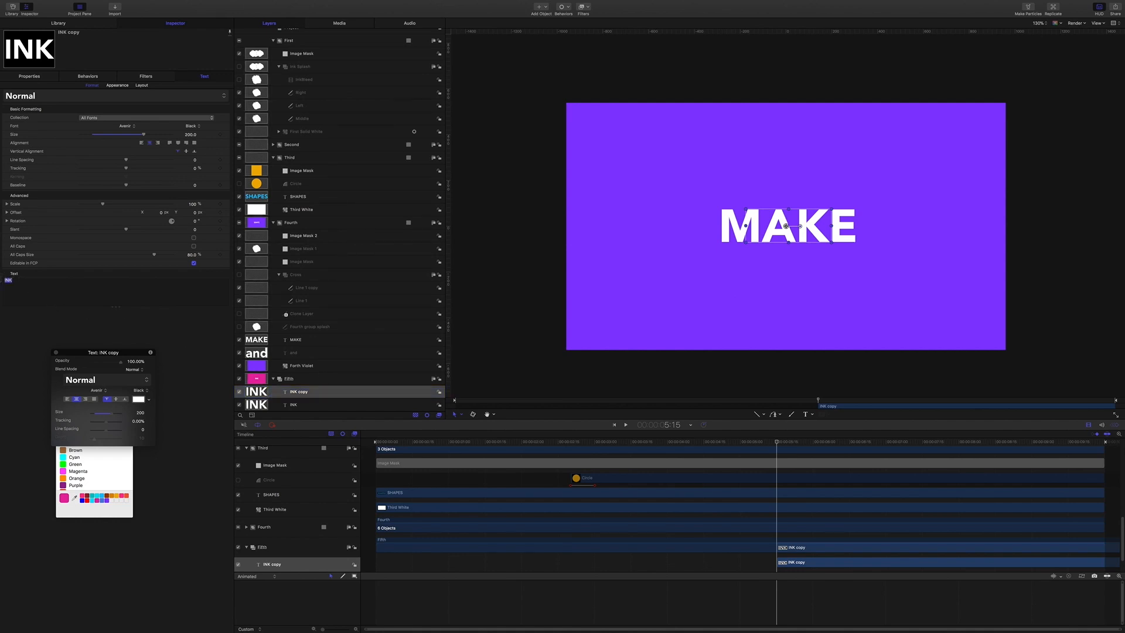
text(EASY)
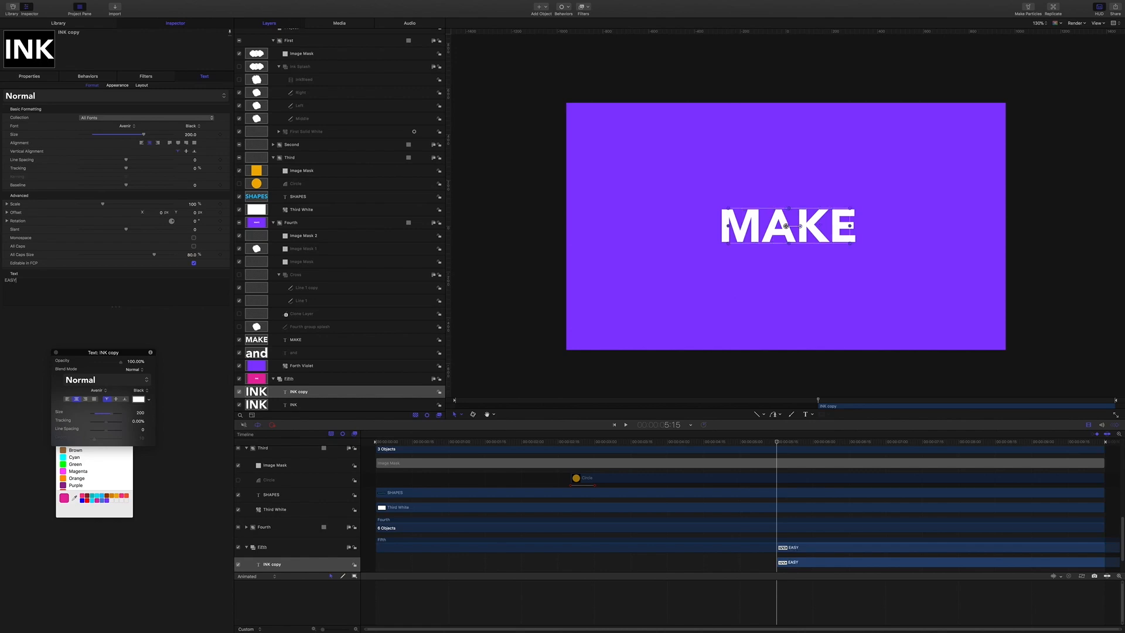
click(492, 339)
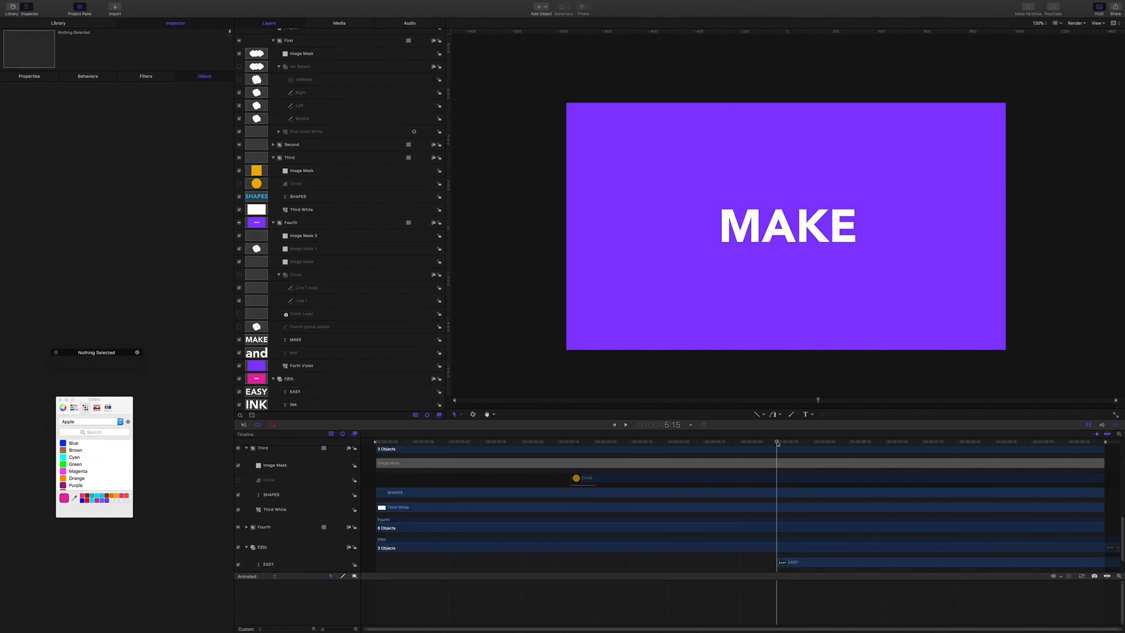
- At 5:16, rotate the EASY text to follow the cross arm rising to the upper right and center it on the crossing
drag(777, 443, 781, 442)
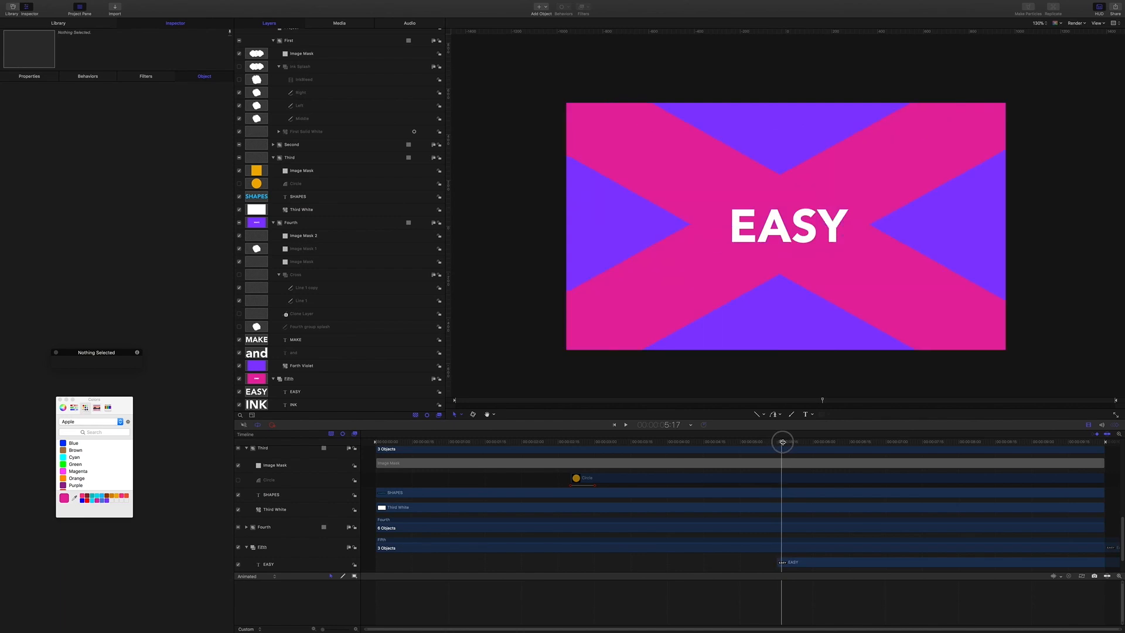
drag(783, 442, 780, 442)
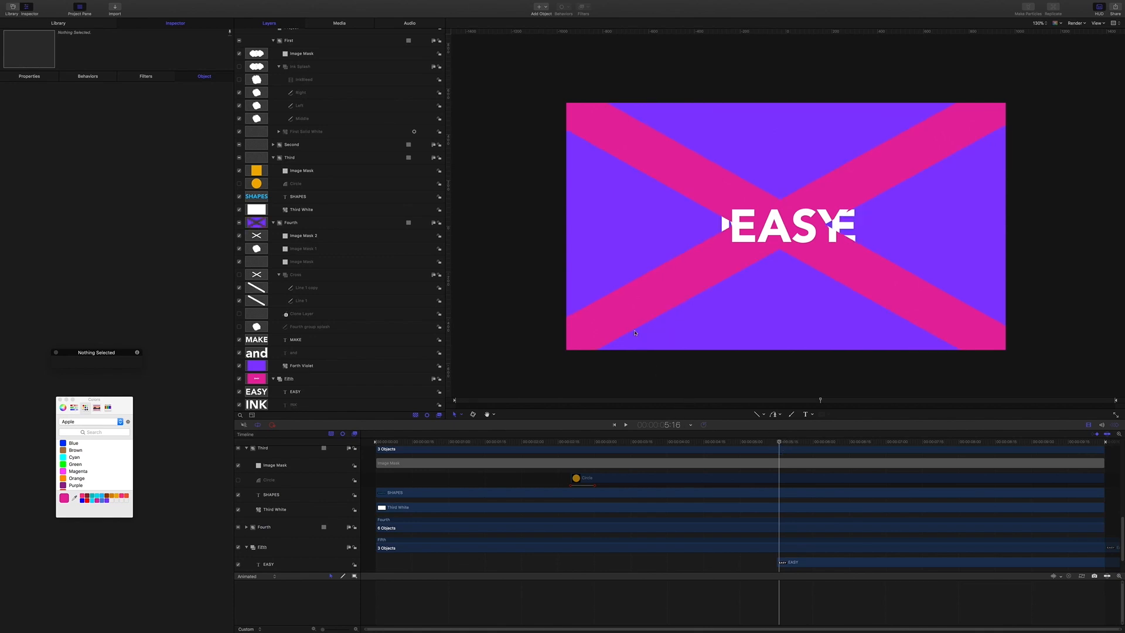
click(293, 391)
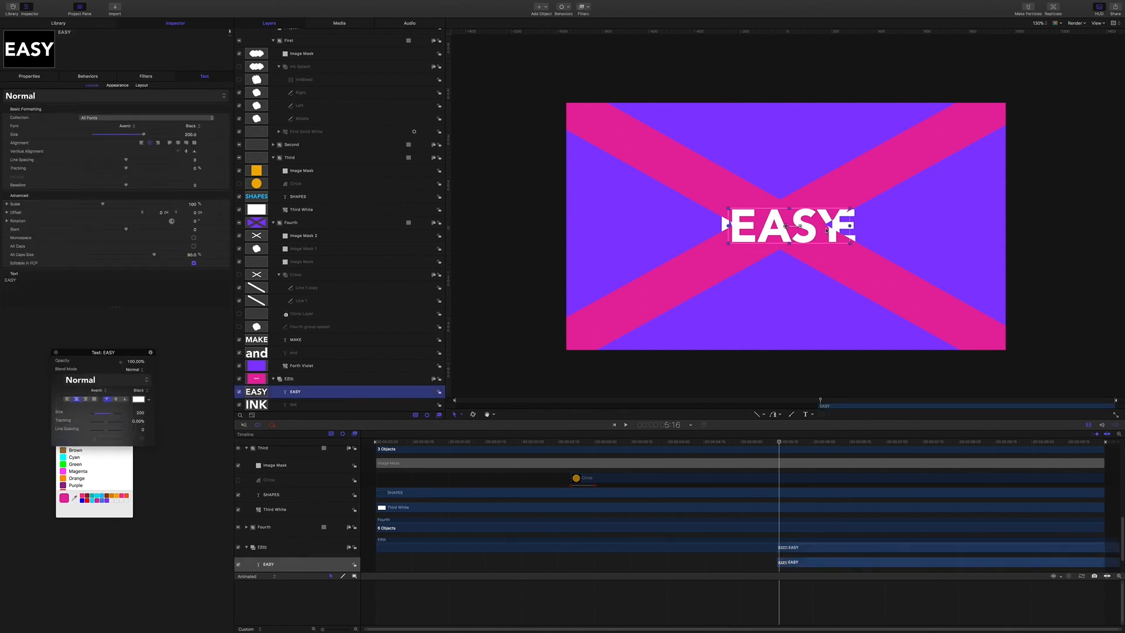
drag(800, 226, 801, 218)
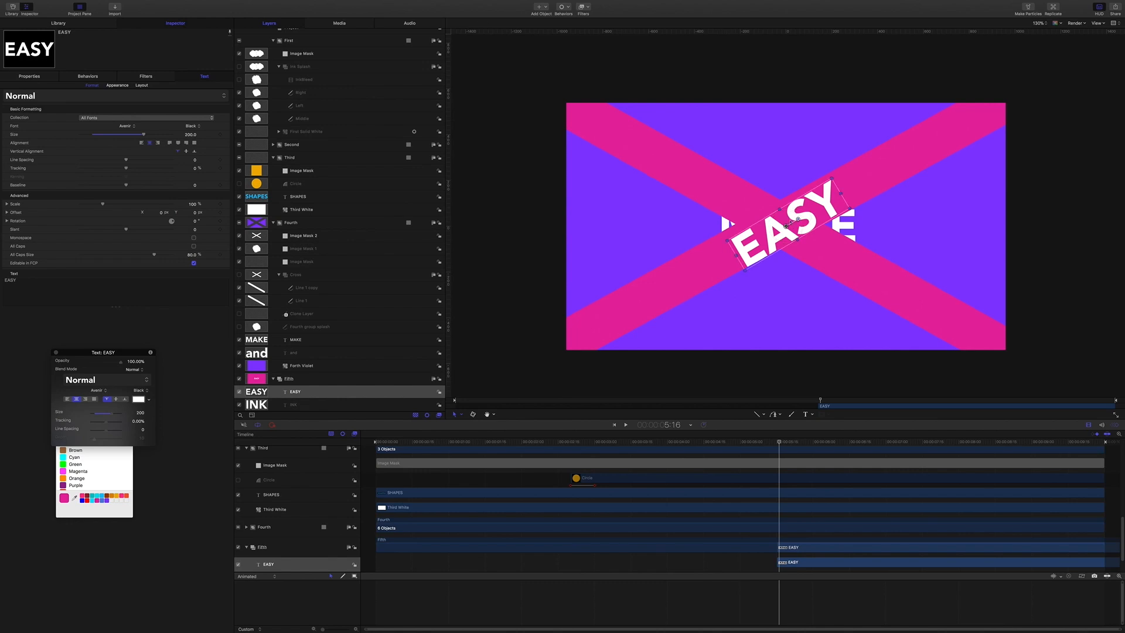
drag(786, 223, 778, 226)
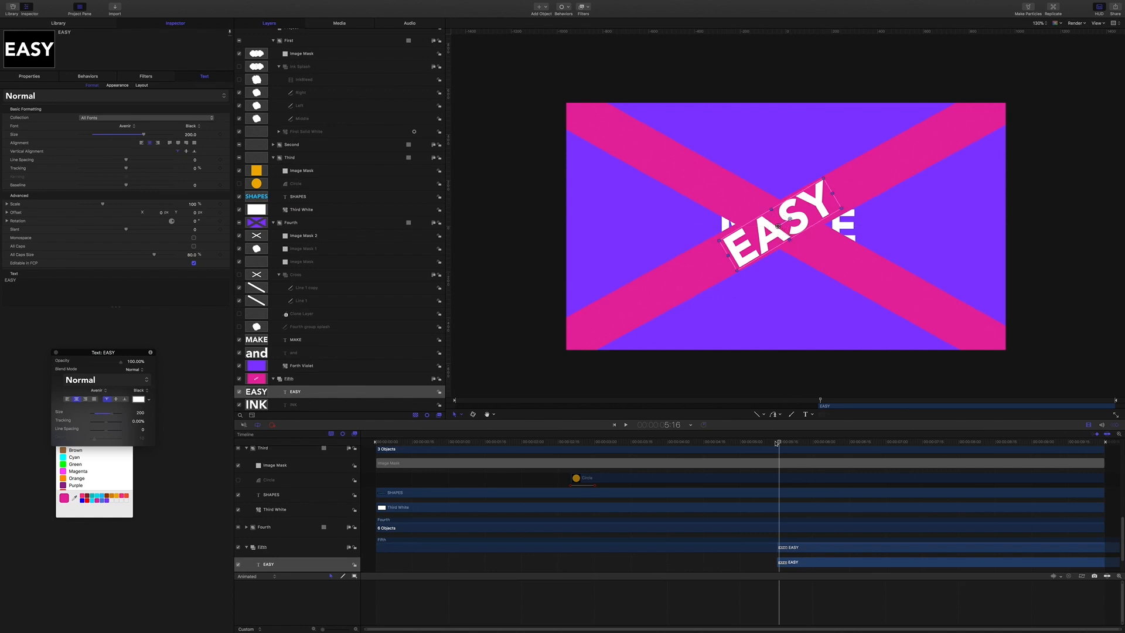
- Play the animation from the beginning to check the transitions through to EASY
mouse_move(779, 444)
mouse_down()
mouse_move(801, 442)
mouse_move(338, 427)
mouse_up()
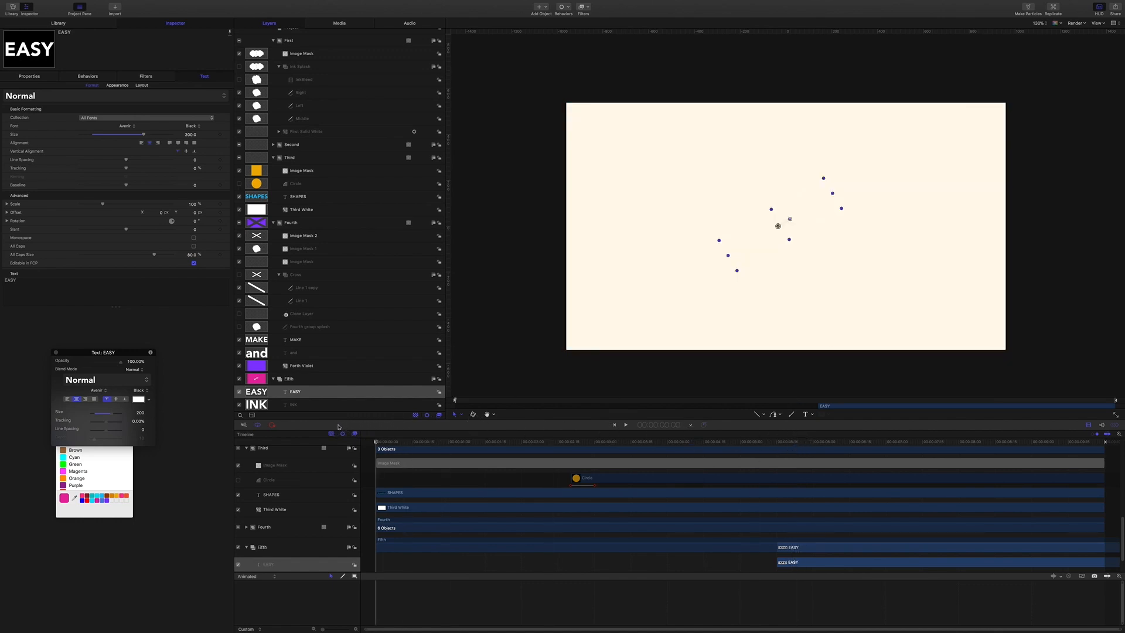
click(527, 240)
key(space)
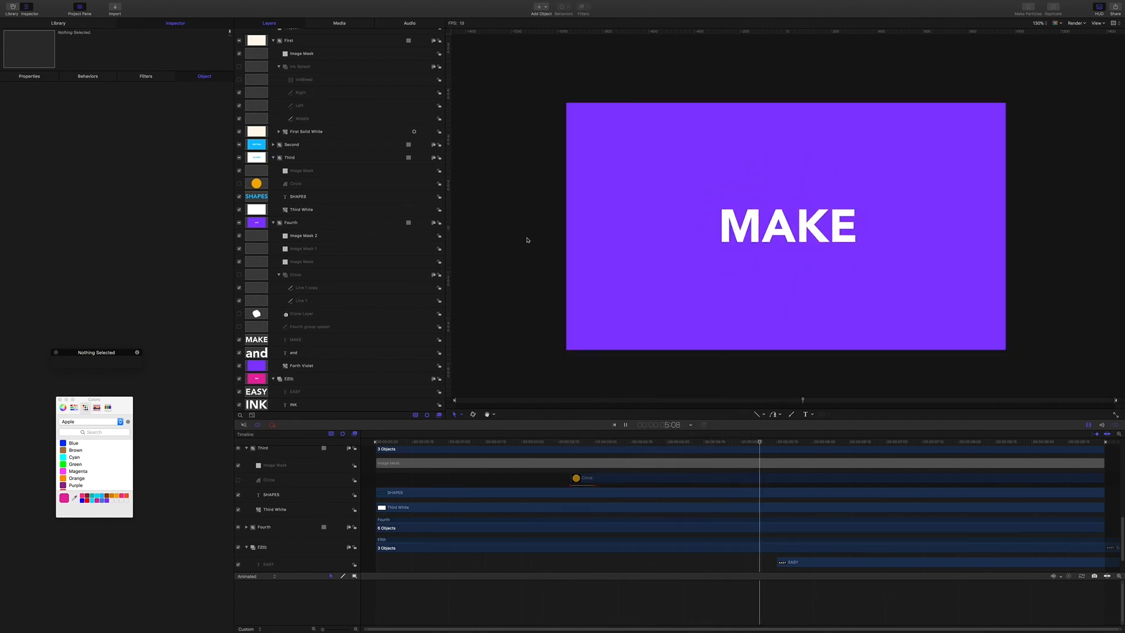
key(space)
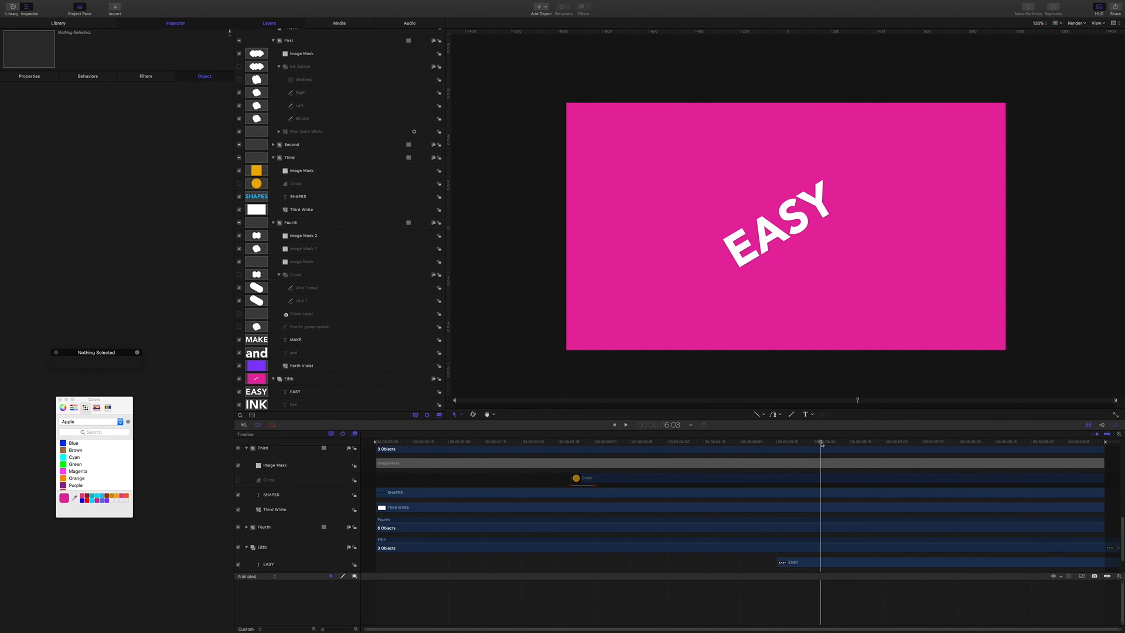
- Move the playhead to 5:25 and collapse the First, Third and Fourth groups in the layer list
drag(822, 445, 801, 447)
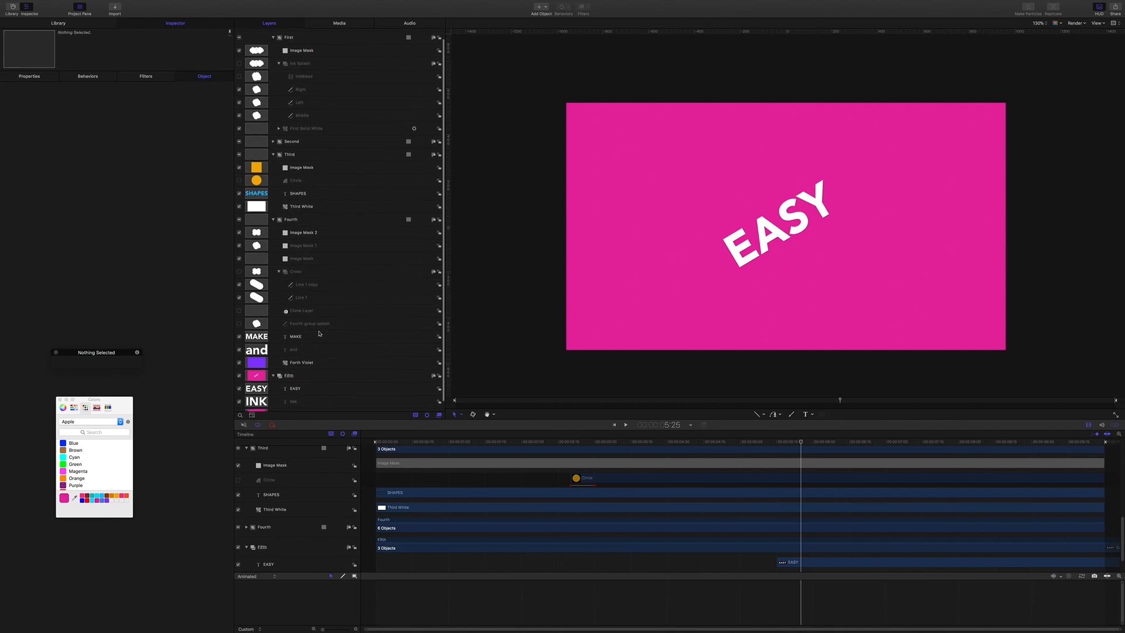
scroll(320, 333, down, 2)
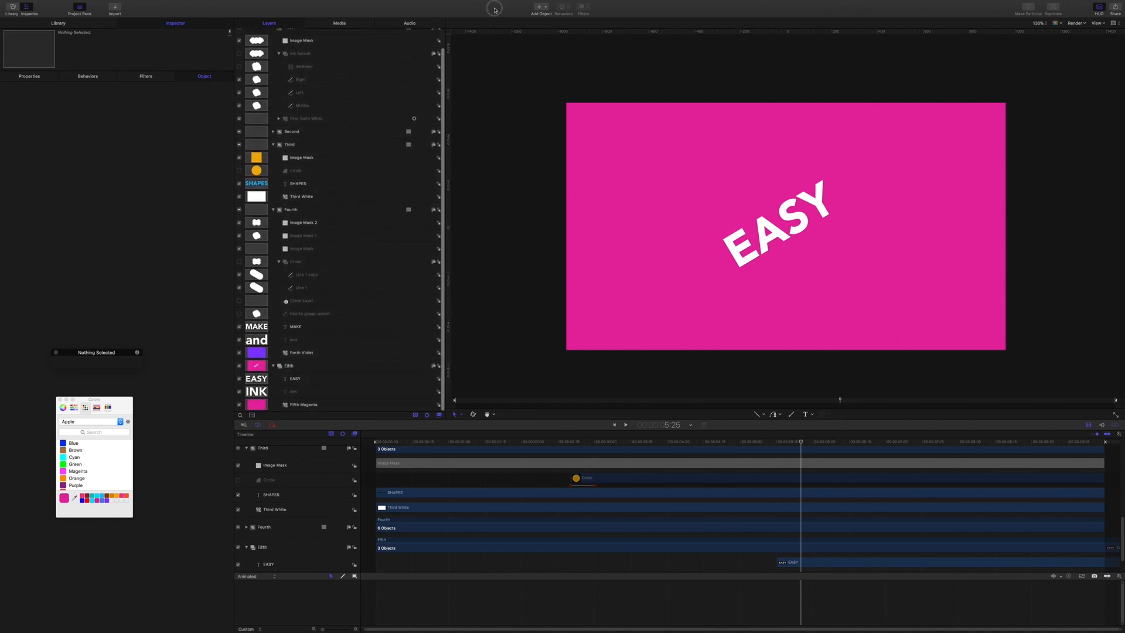
scroll(342, 187, down, 1)
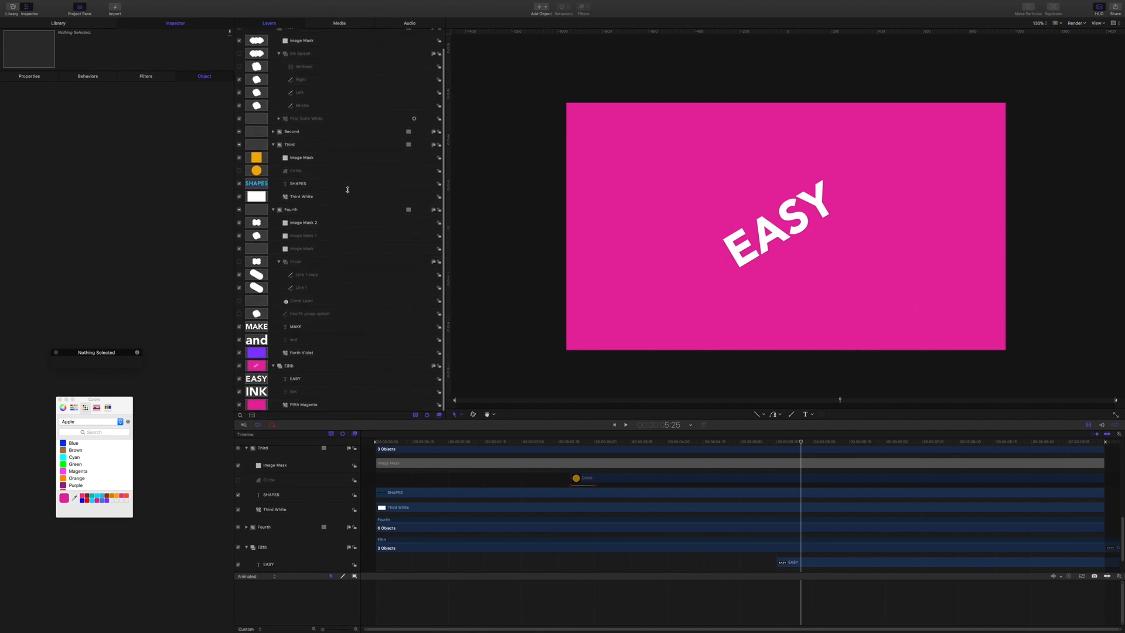
scroll(325, 34, up, 3)
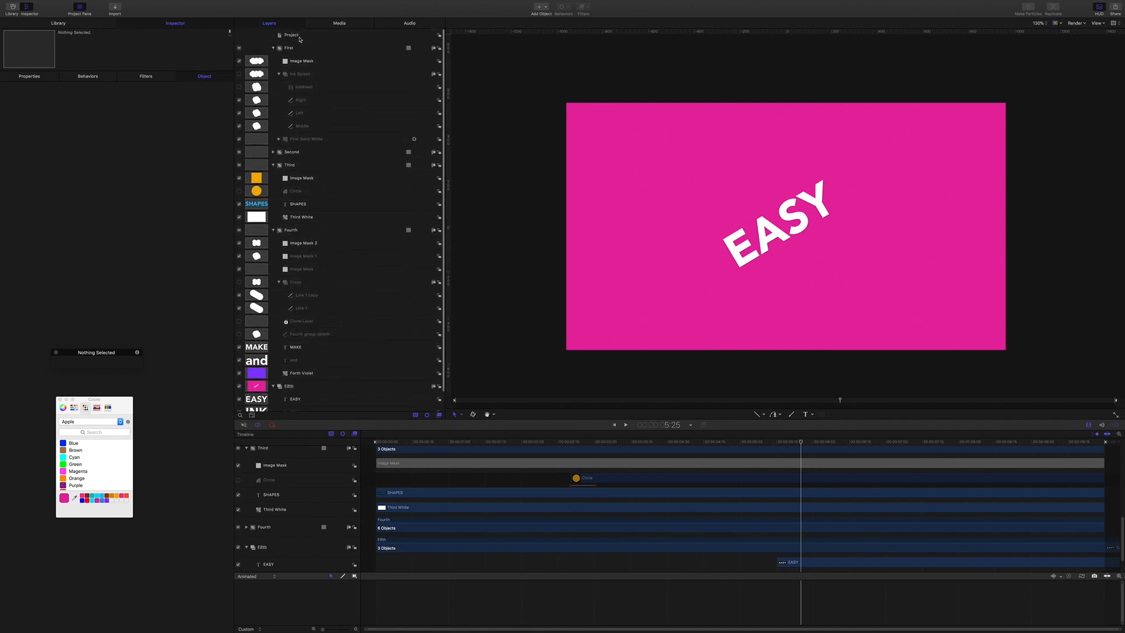
click(298, 36)
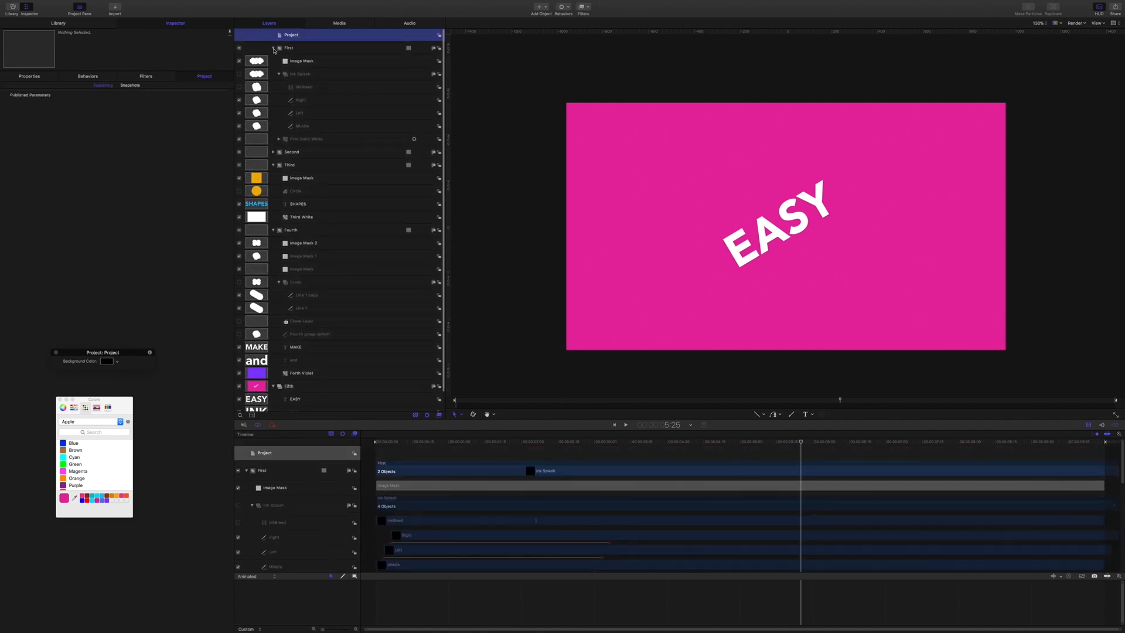
click(273, 48)
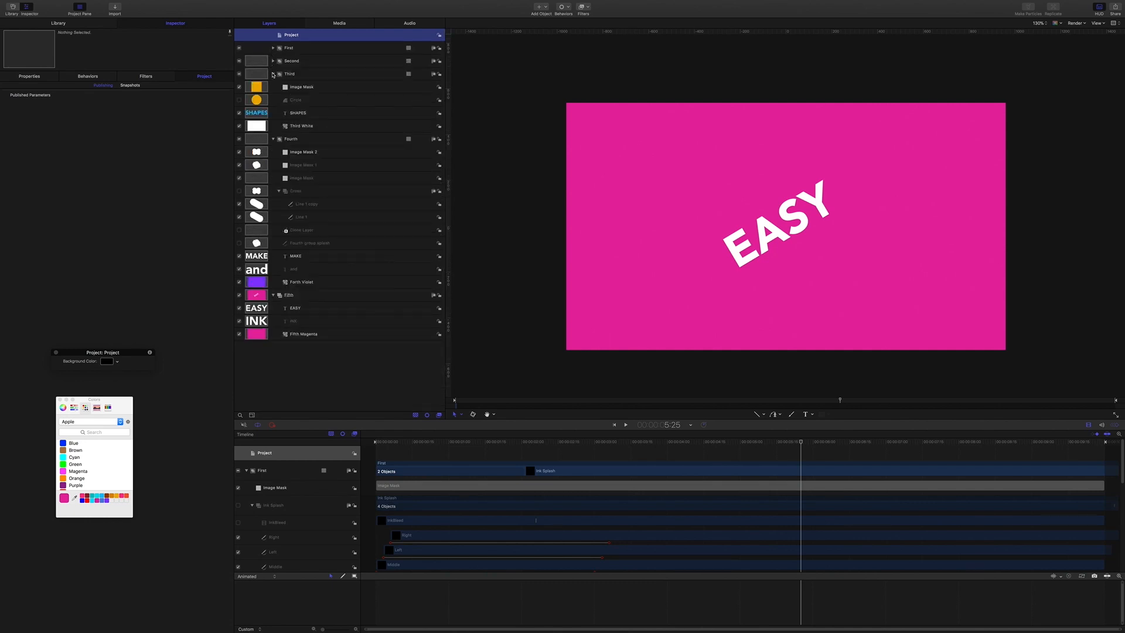
click(273, 74)
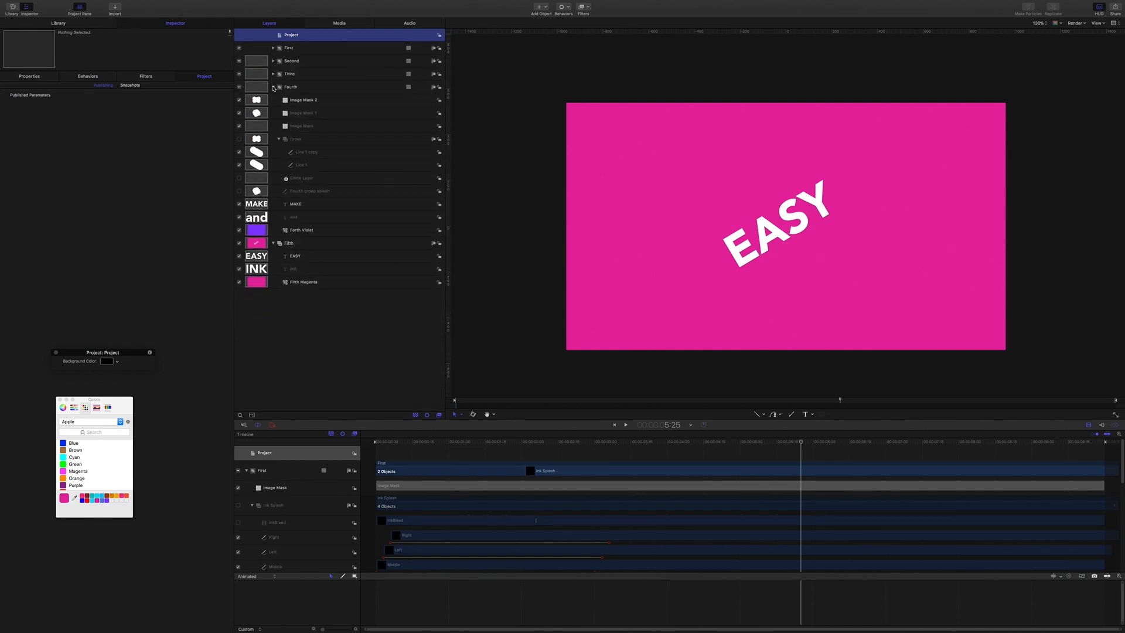
click(273, 87)
click(306, 181)
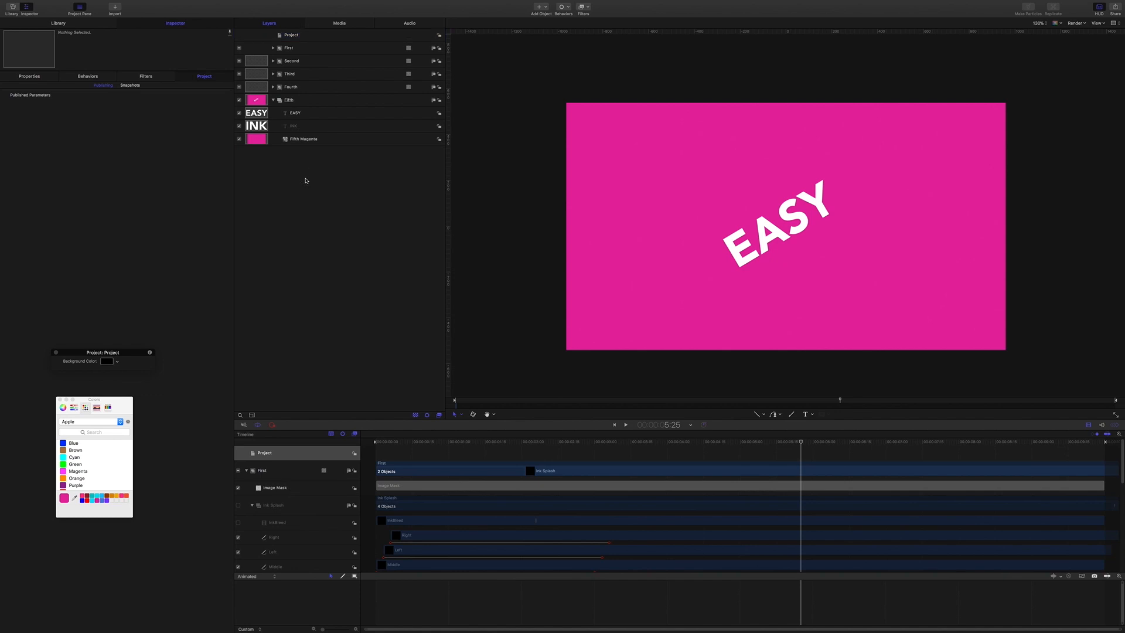
- Create a new group named Final and move it below the Fifth group at the end of the layer list
key(super+shift+n)
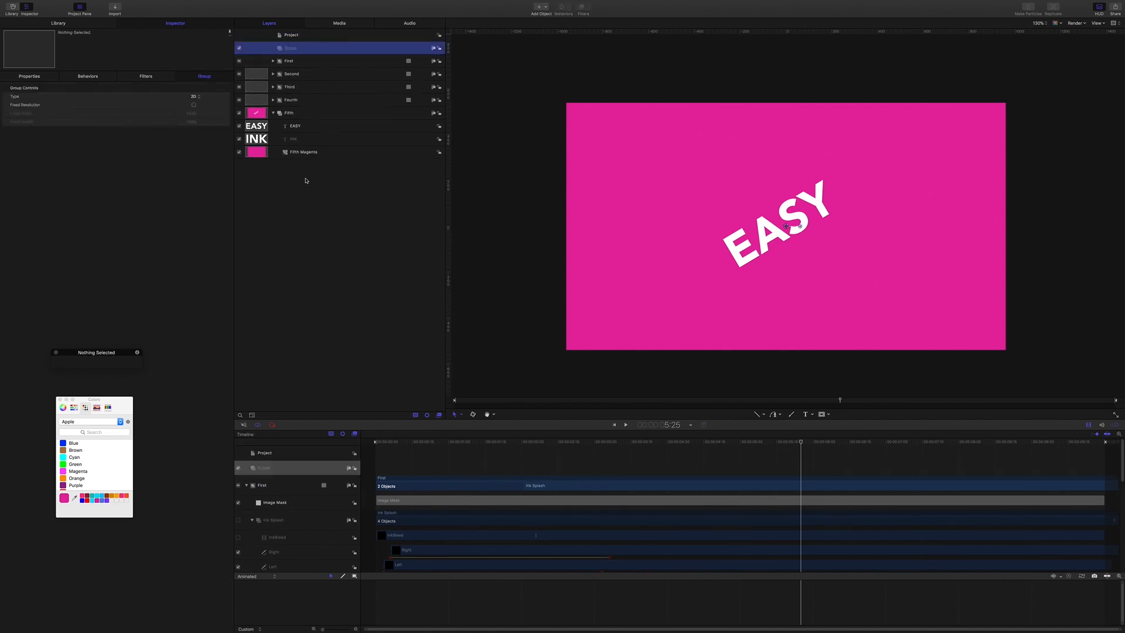
double_click(291, 47)
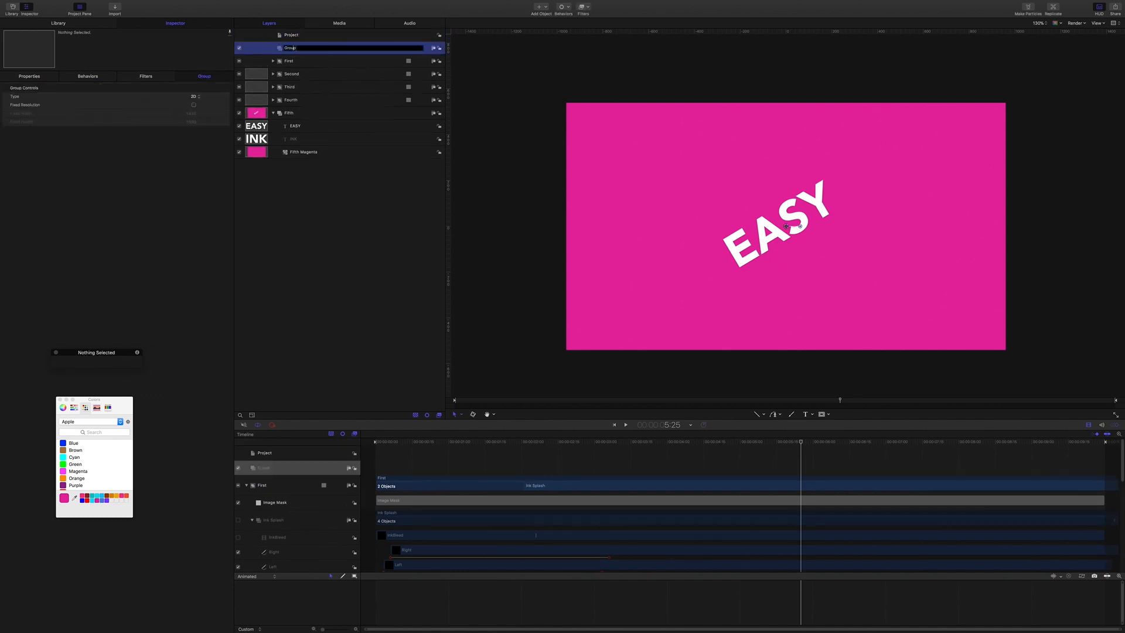
text(Final)
key(Return)
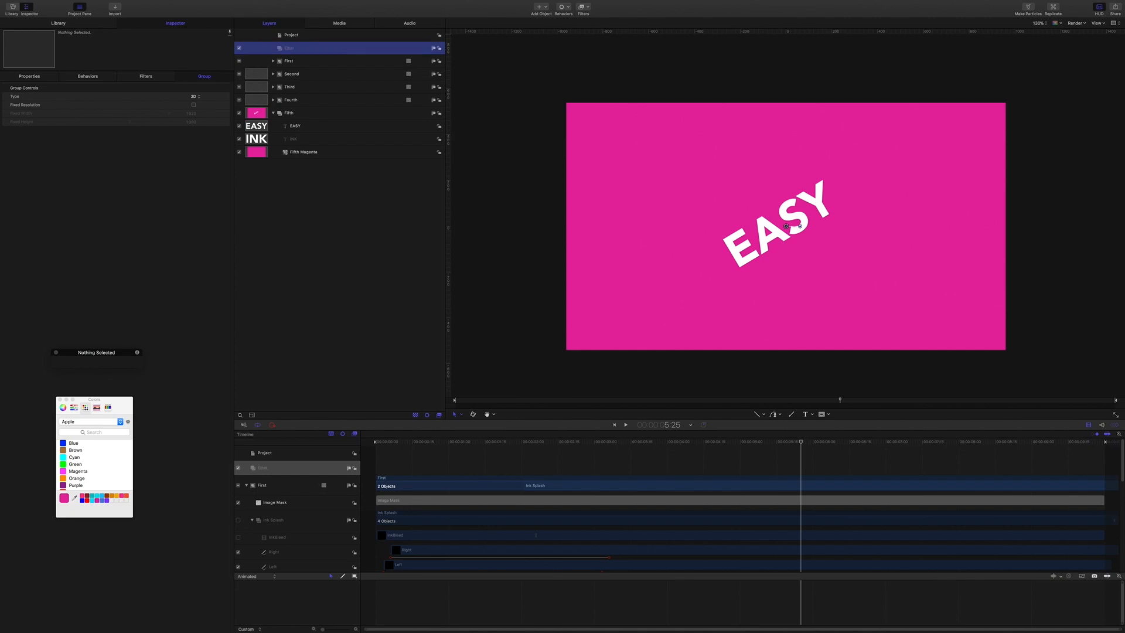
key(super+bracketleft)
key(super+bracketleft)
key(super+bracketleft)
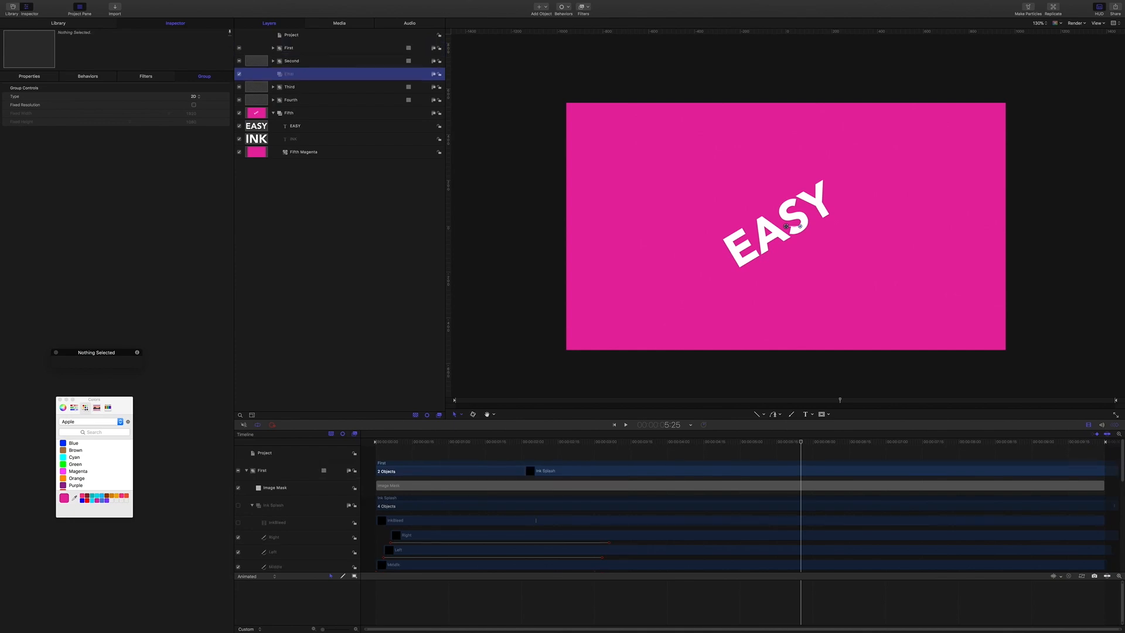
key(super+bracketleft)
key(super+bracketleft)
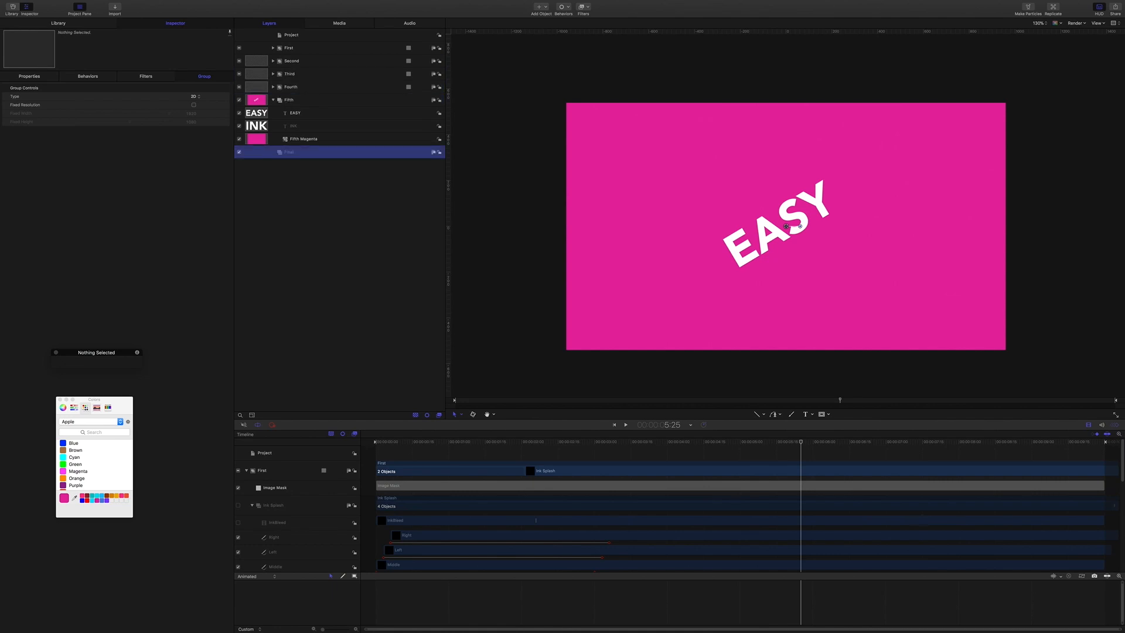
- Duplicate the Fifth Magenta generator, move the copy into the Final group and rename it Final White
click(300, 142)
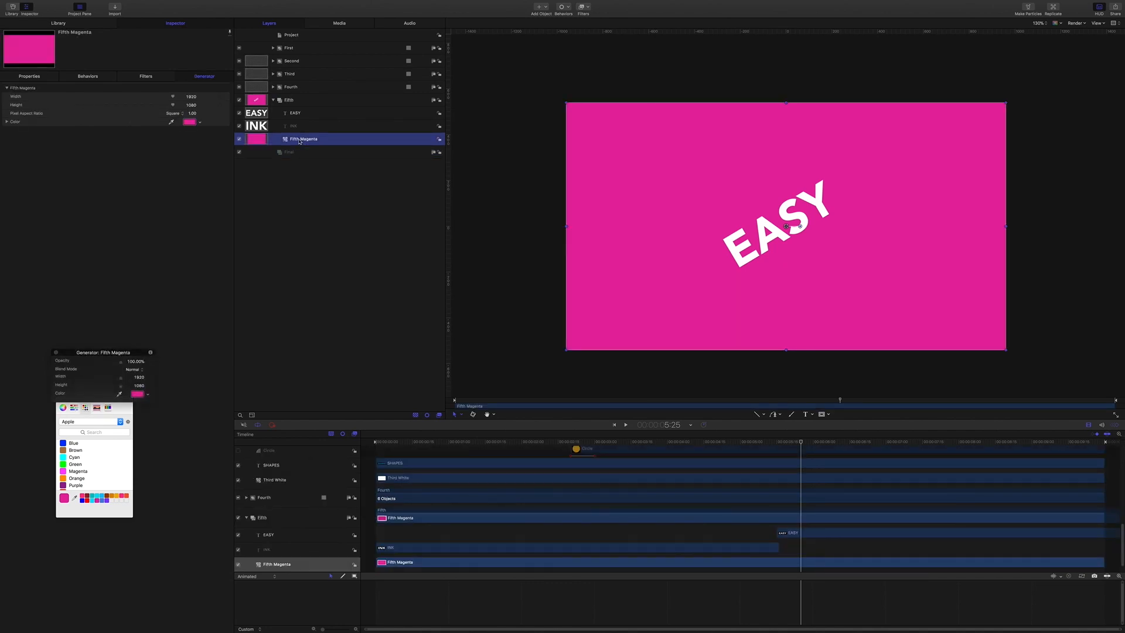
key(super+d)
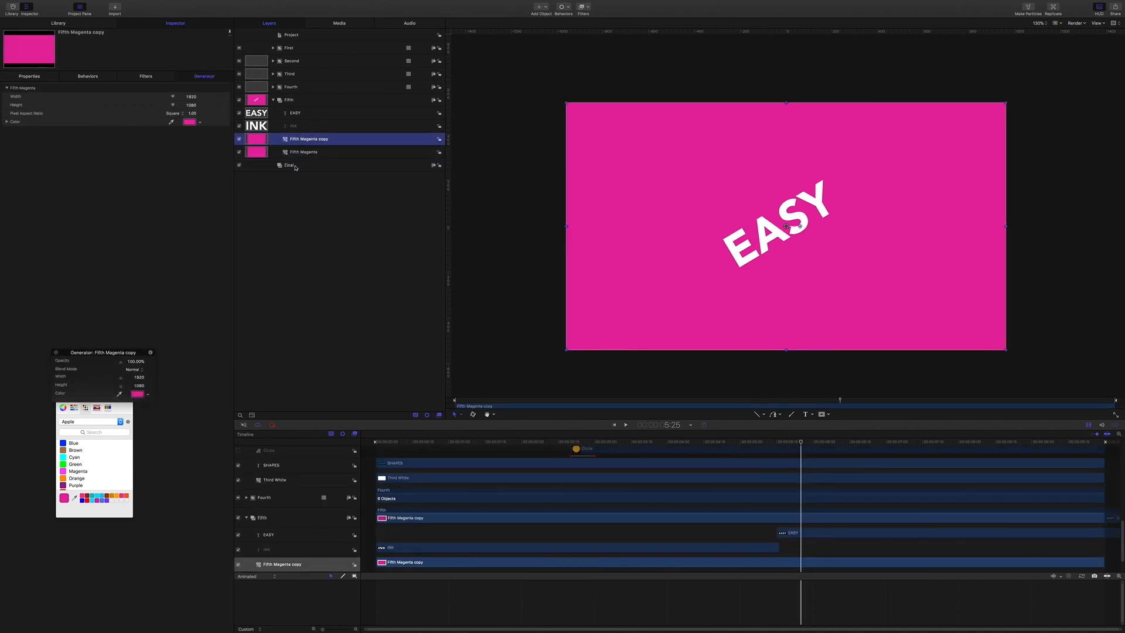
drag(300, 139, 296, 167)
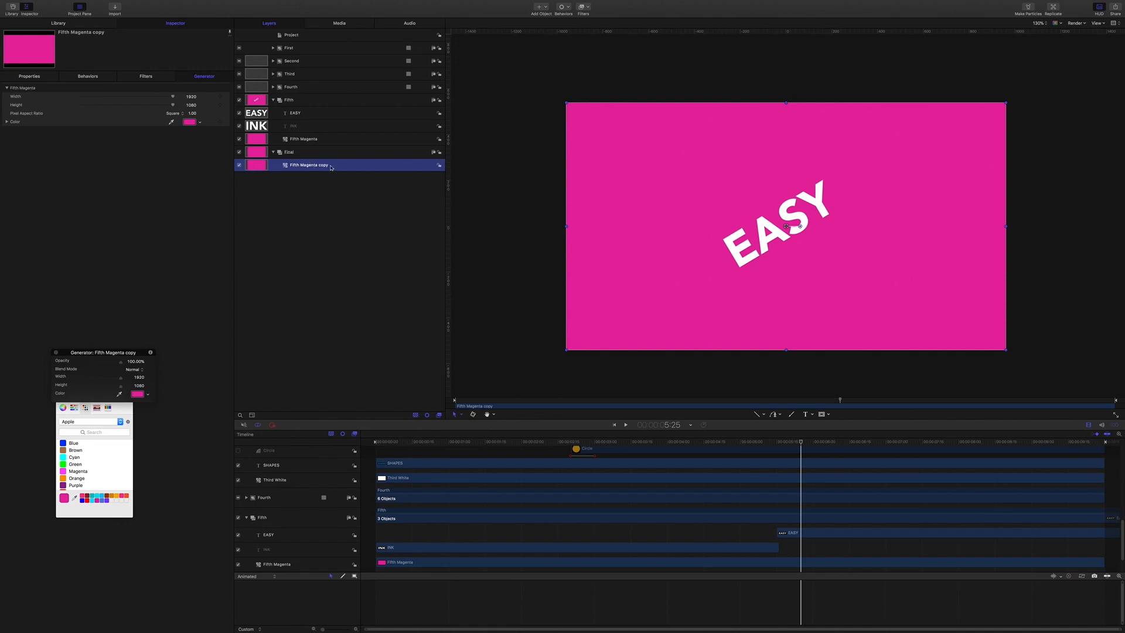
double_click(322, 165)
drag(330, 165, 287, 166)
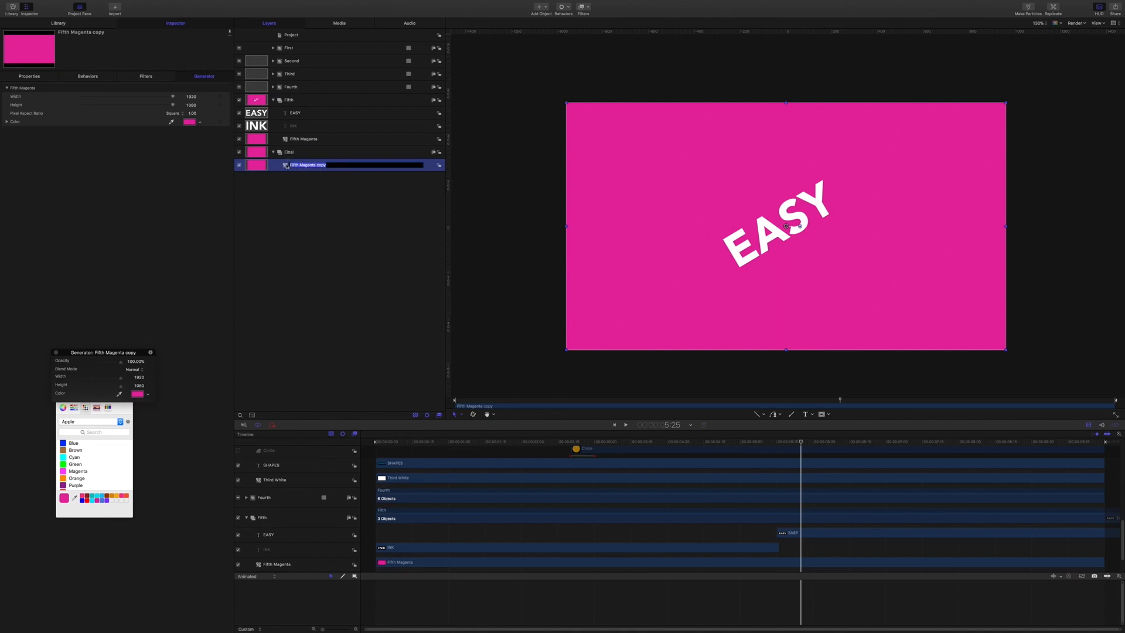
text(Final White)
key(Return)
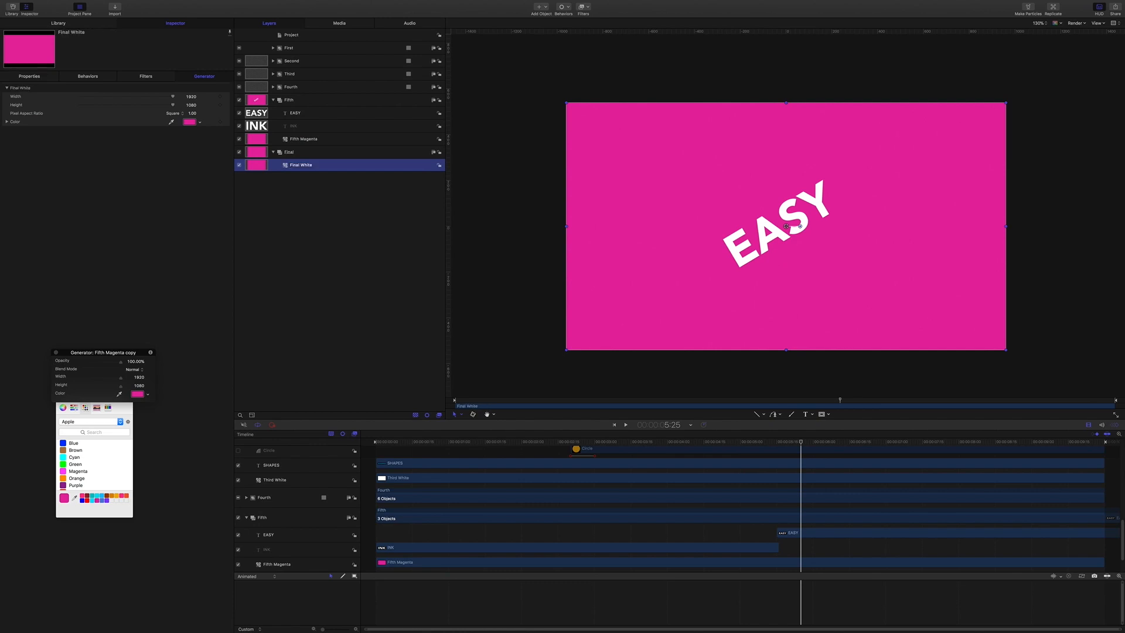
- Duplicate the EASY text and move the copy into the Final group above Final White
click(305, 116)
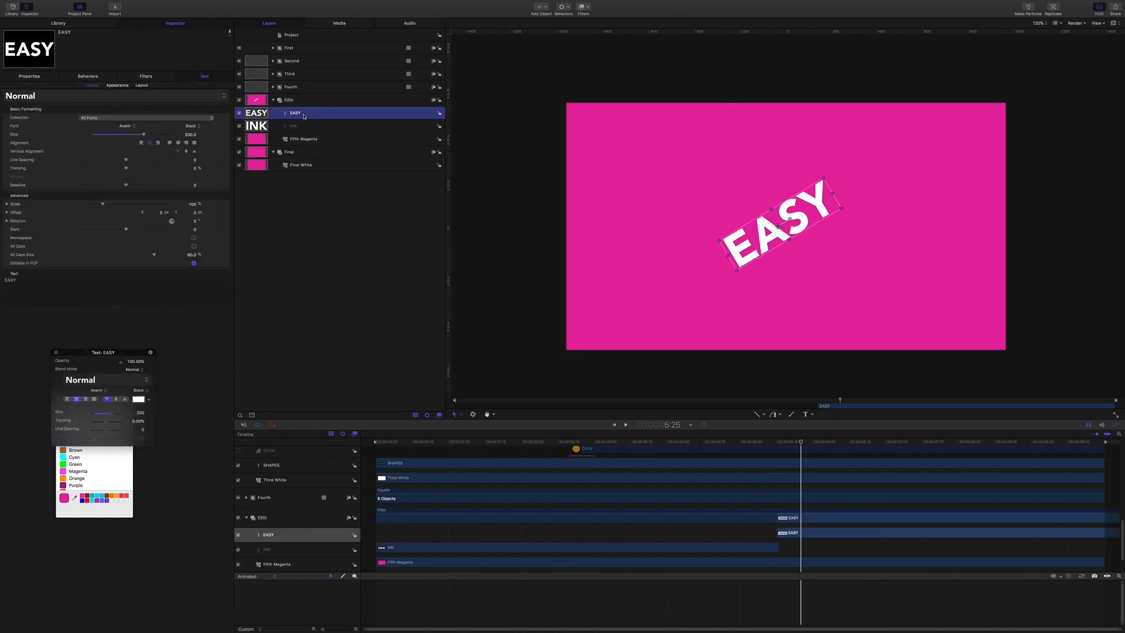
key(ctrl+d)
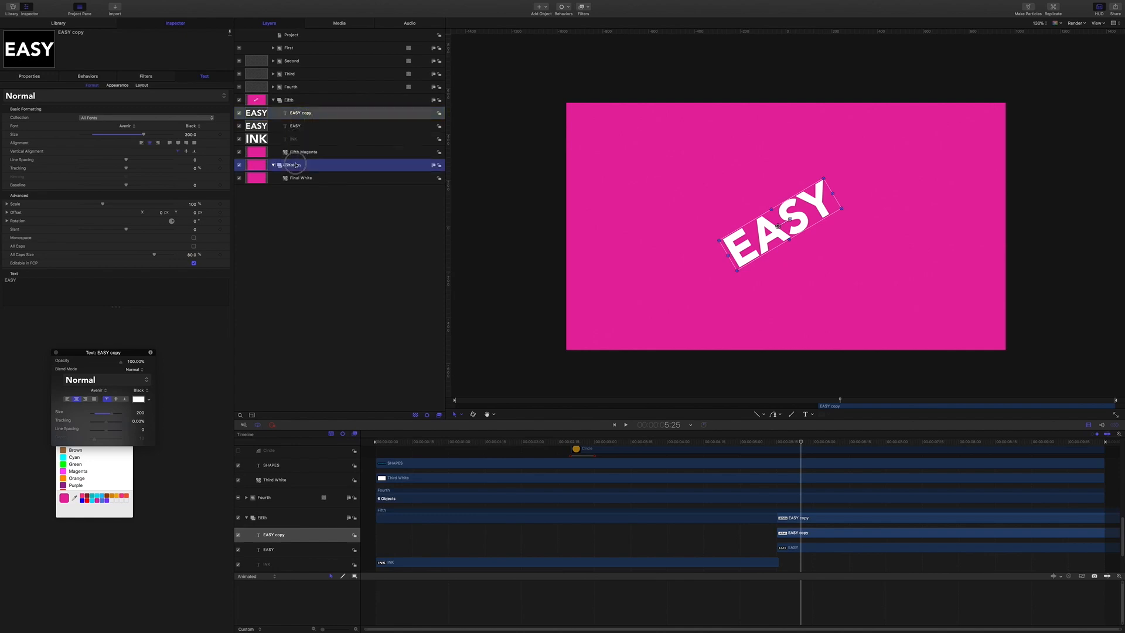
drag(298, 167, 298, 167)
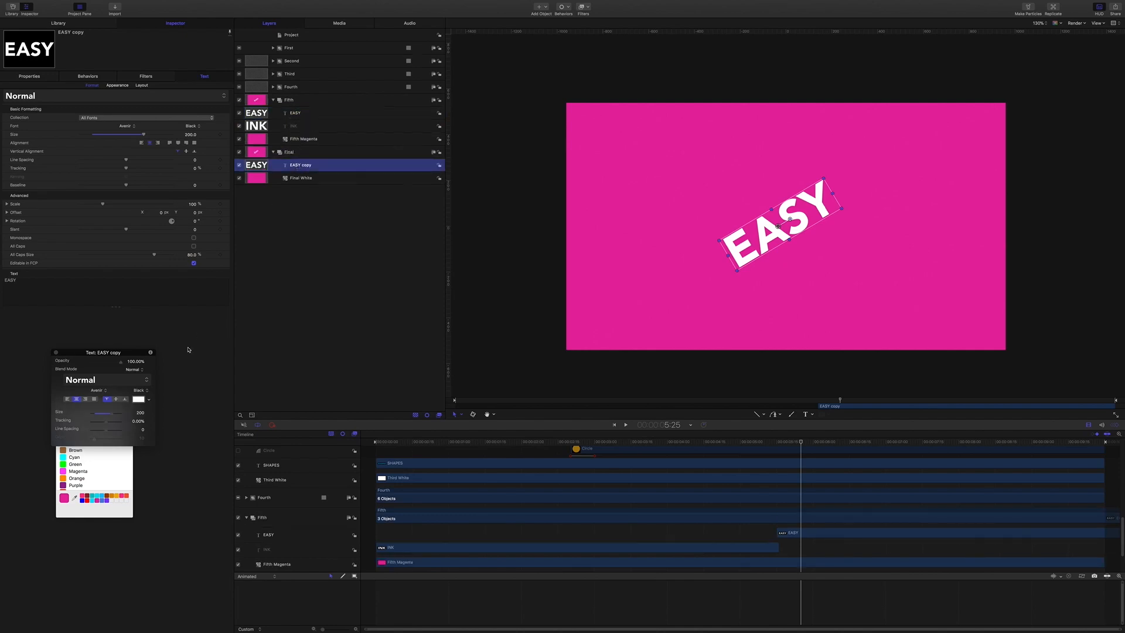
- Color the copied text in the Final group magenta and change its wording to TRANSITIONS
click(139, 399)
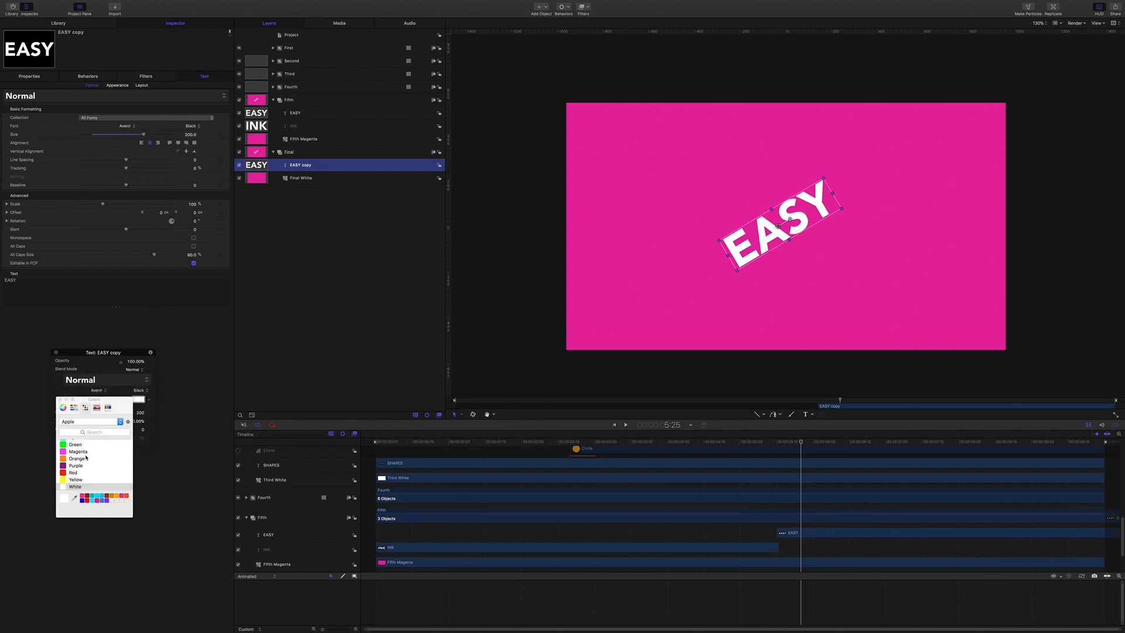
click(98, 501)
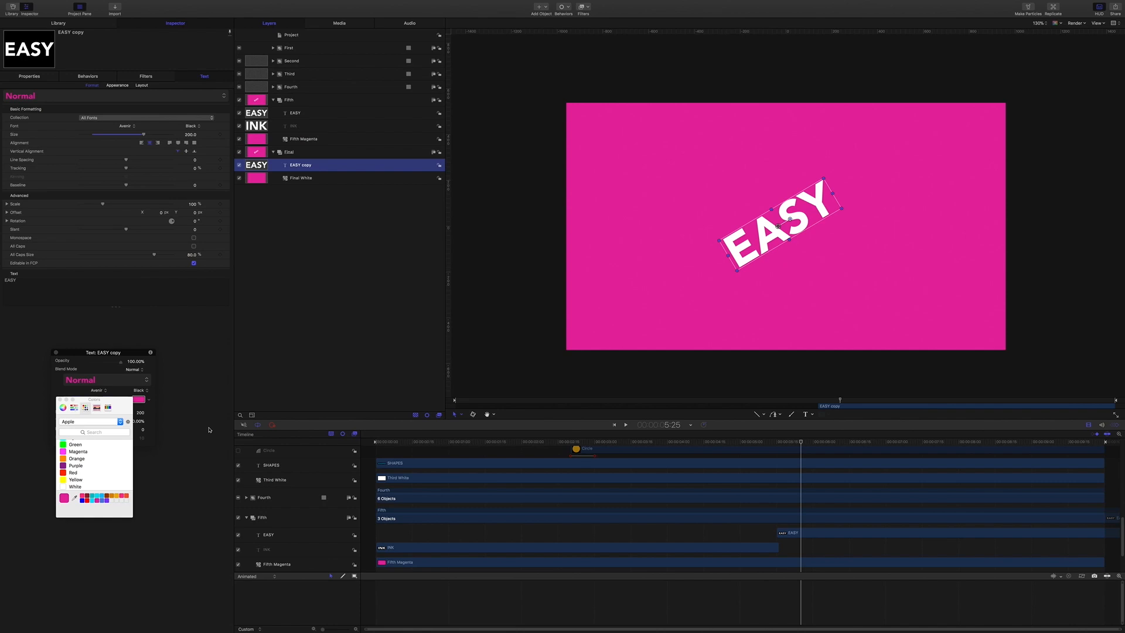
double_click(20, 282)
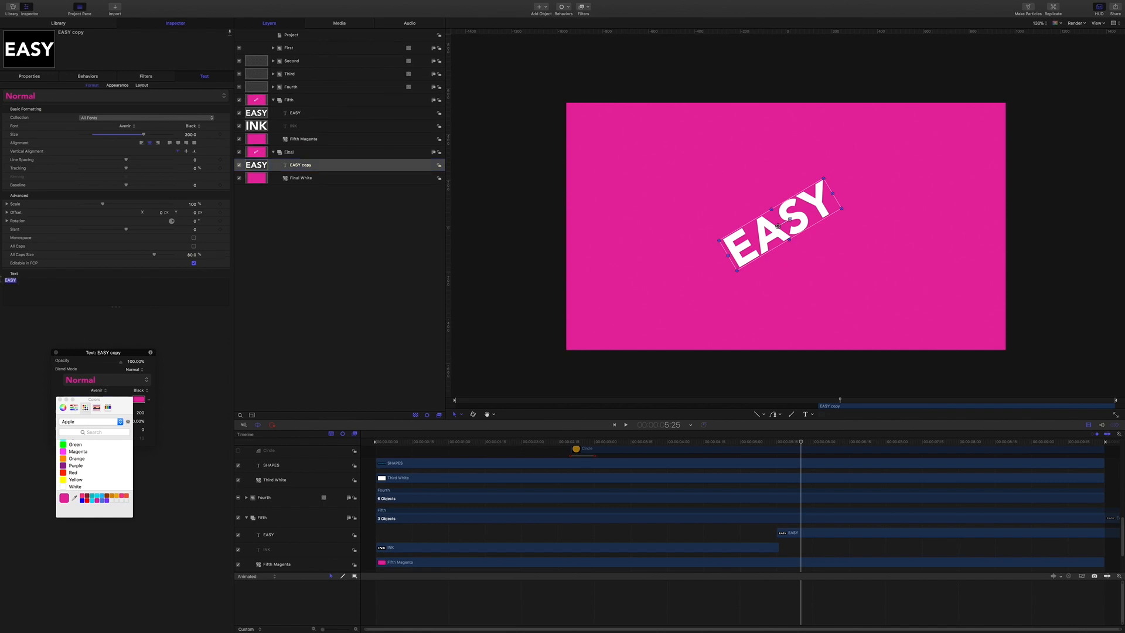
text(TRANSITIONS)
click(306, 273)
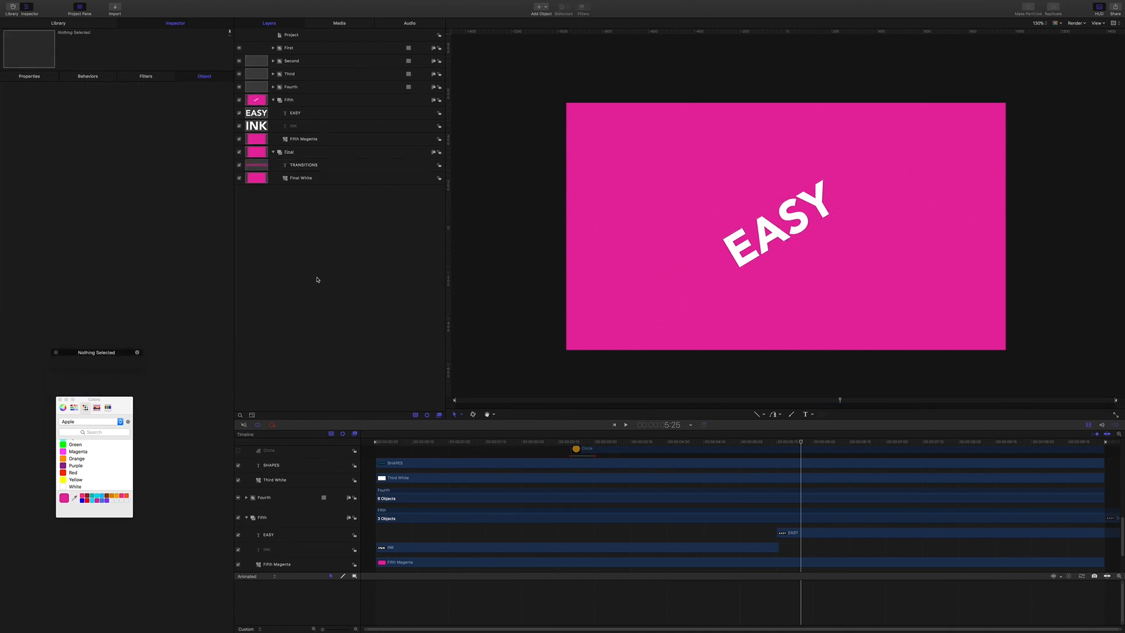
- Set the color of the Final White generator to White
click(290, 100)
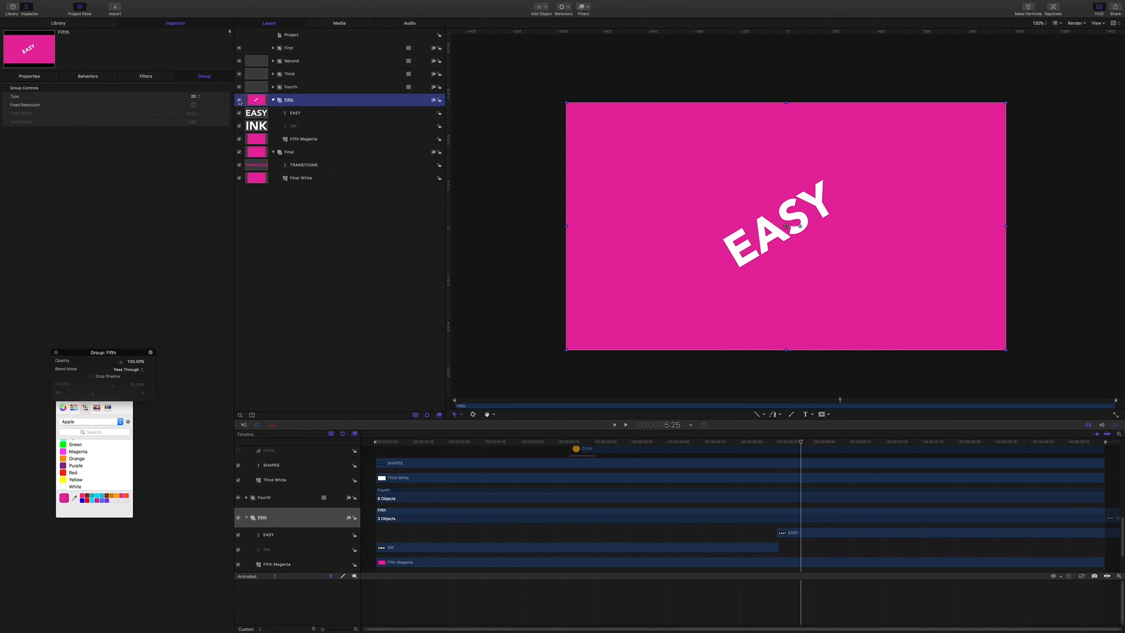
click(298, 178)
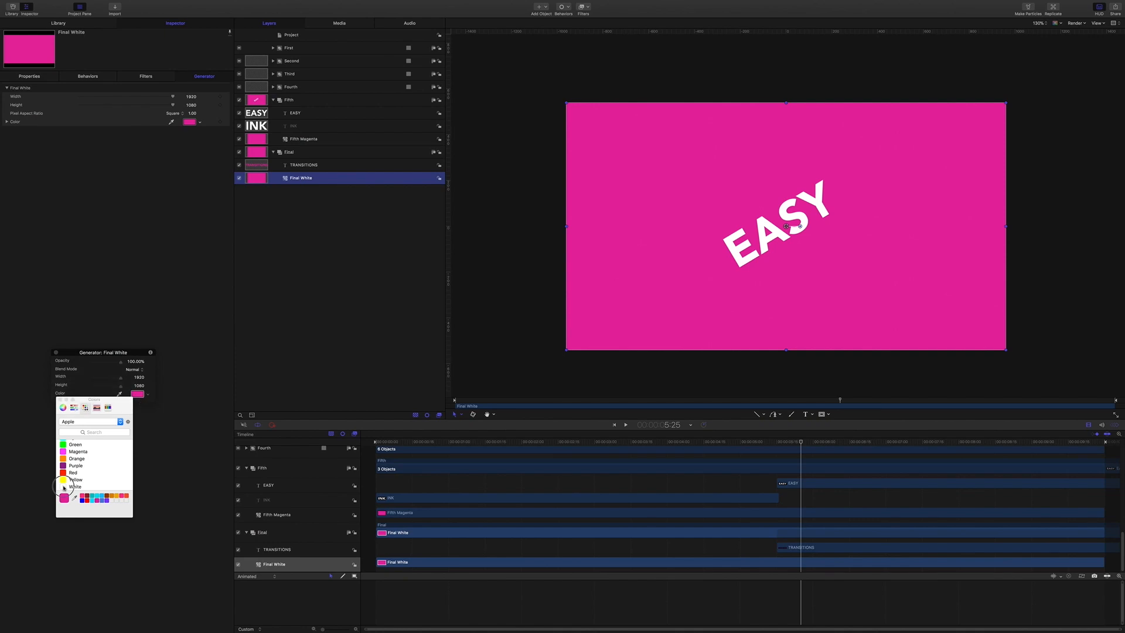
click(75, 486)
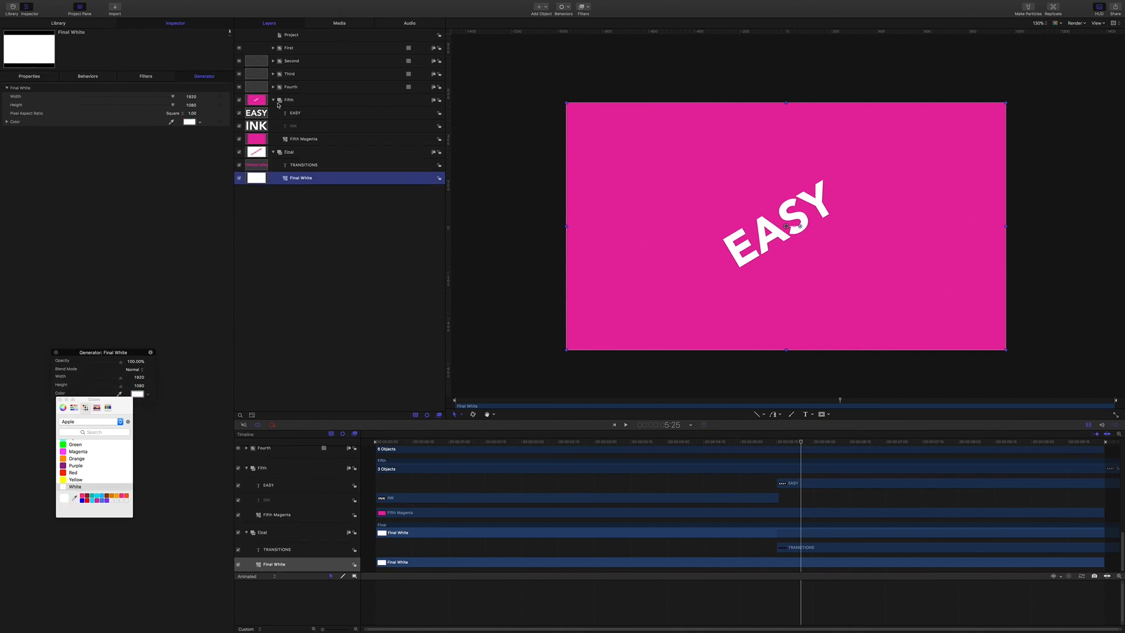
- Toggle the Fifth group's visibility off and on to preview the Final group beneath it
click(239, 100)
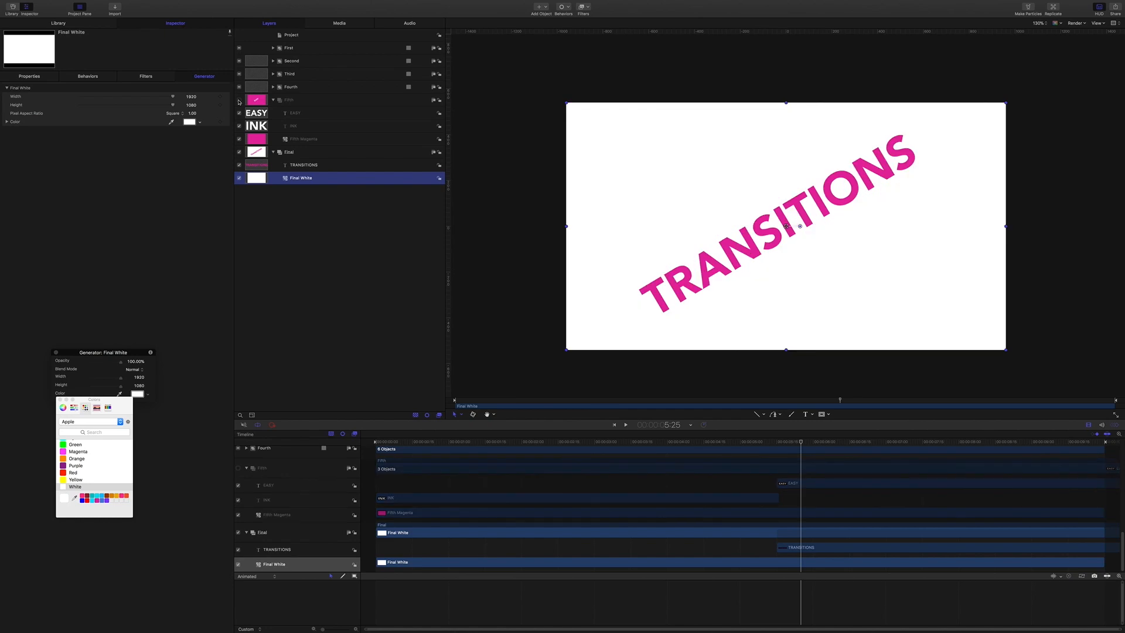
click(239, 100)
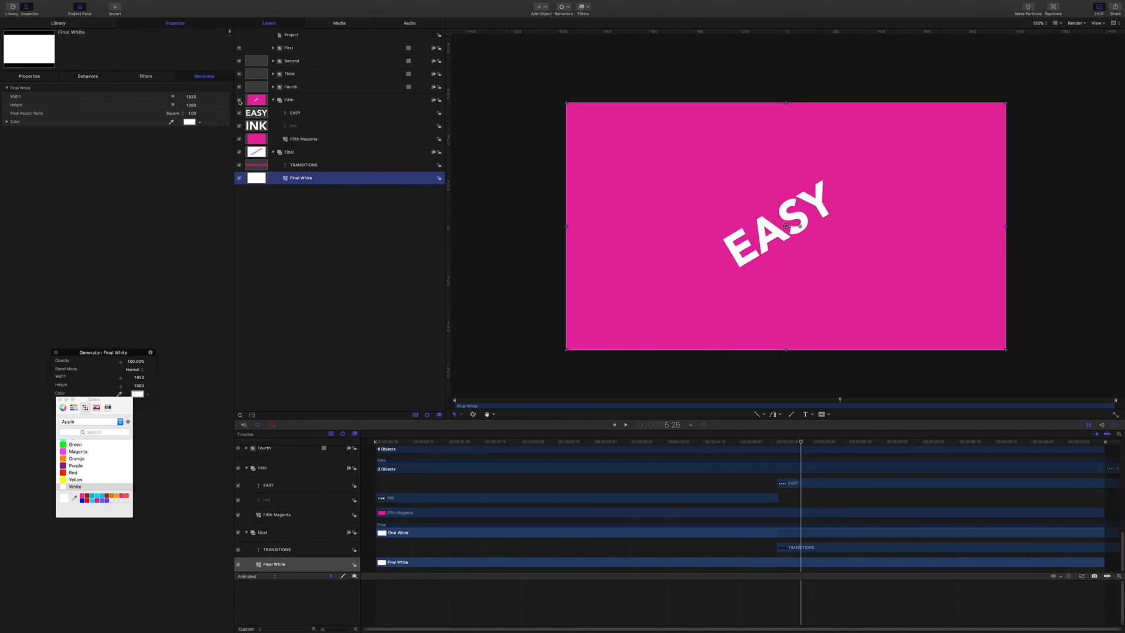
click(239, 101)
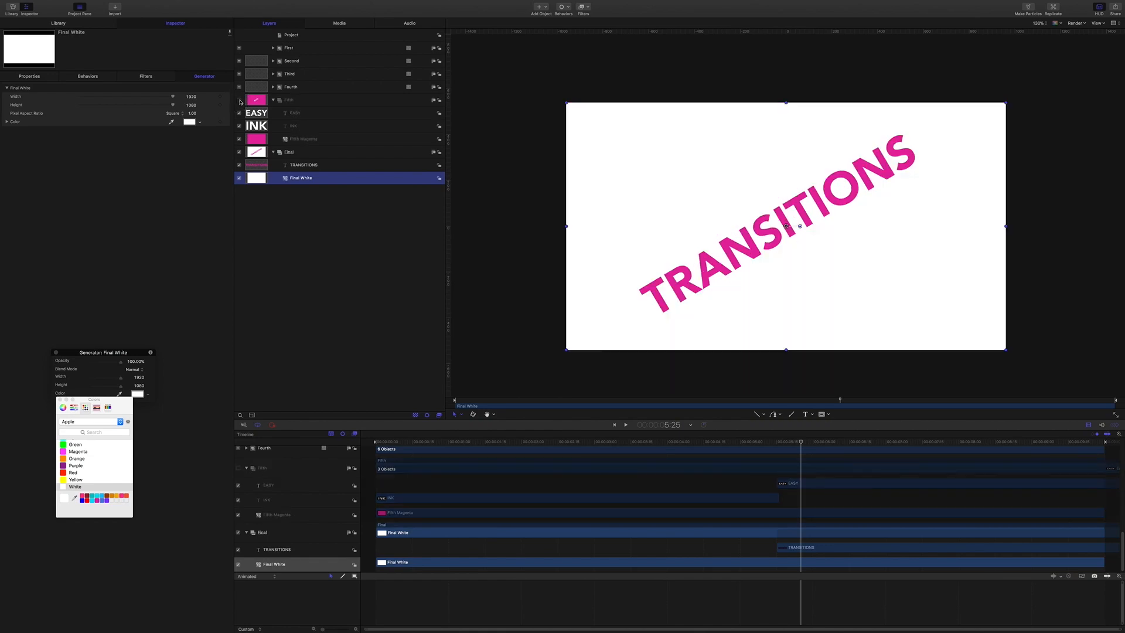
click(239, 101)
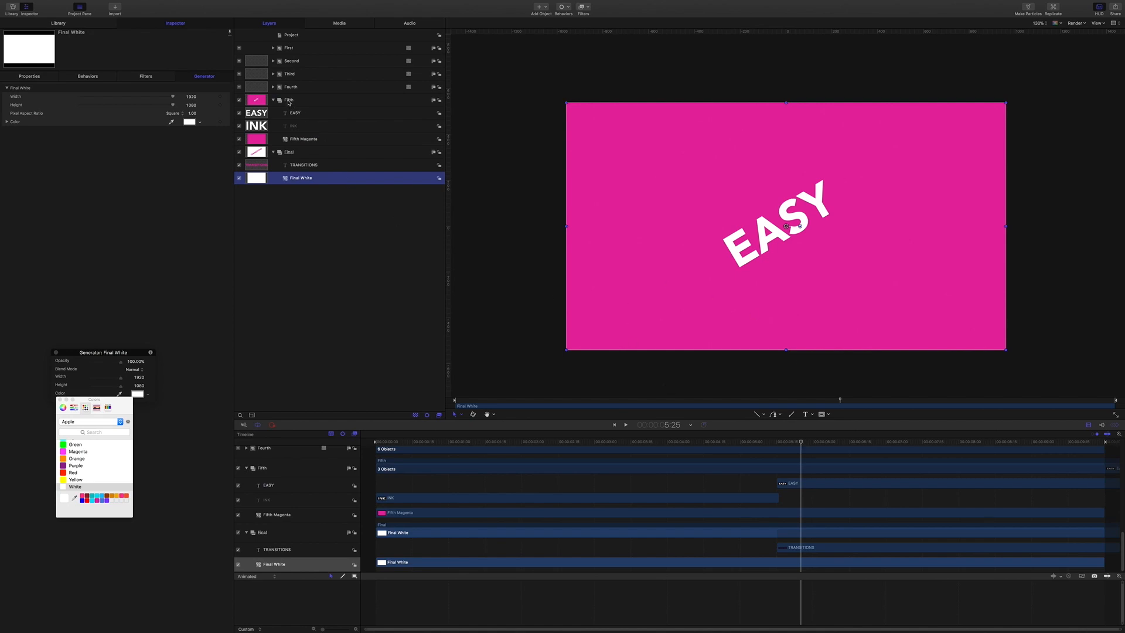
- Draw a white diagonal line of width 10 in the Fifth group from the canvas's lower-left corner to its upper-right corner
click(290, 103)
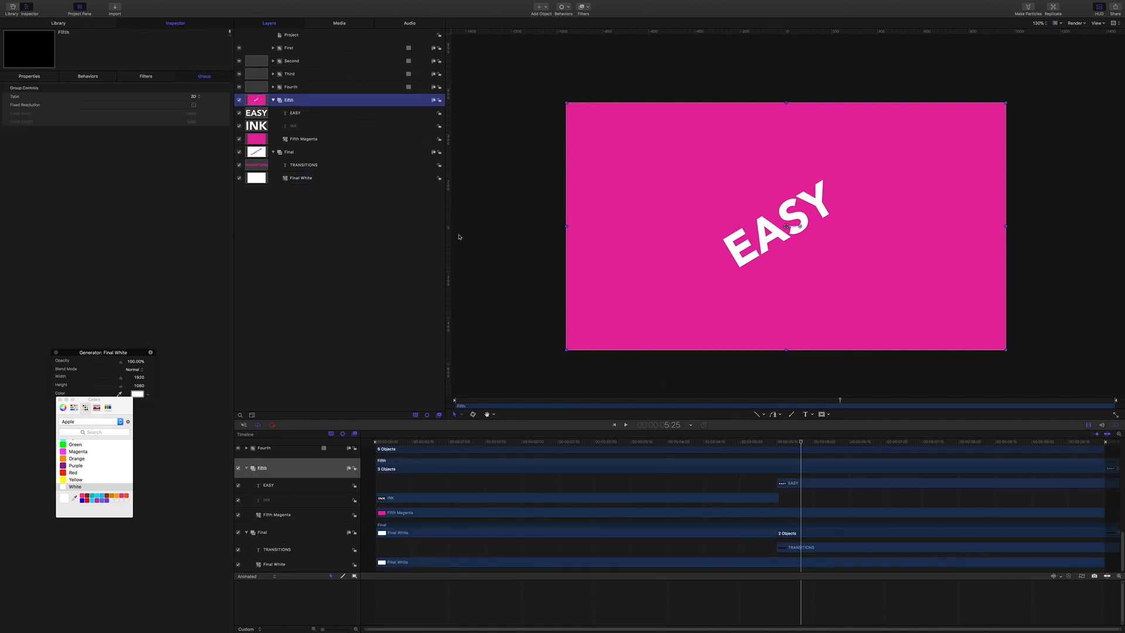
click(756, 414)
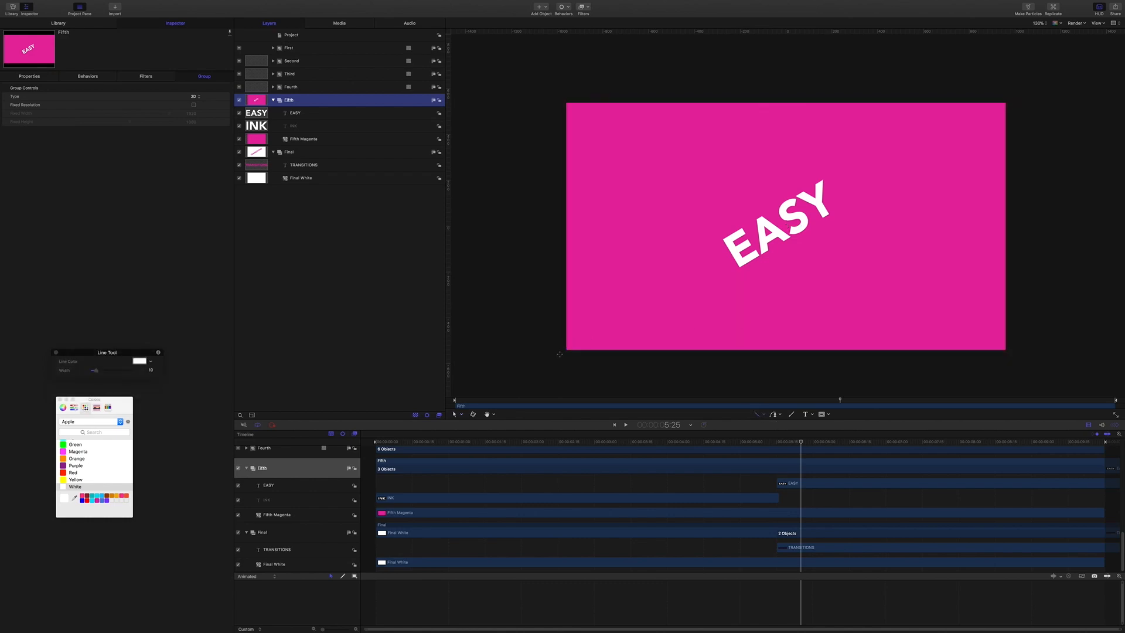
drag(559, 355, 1018, 107)
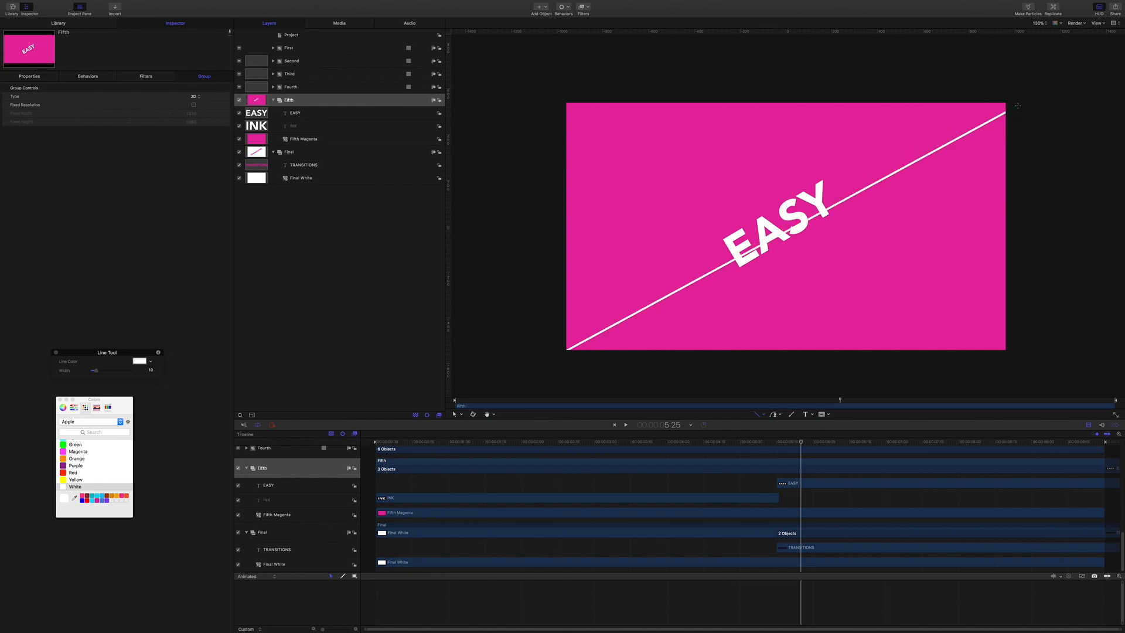
key(Delete)
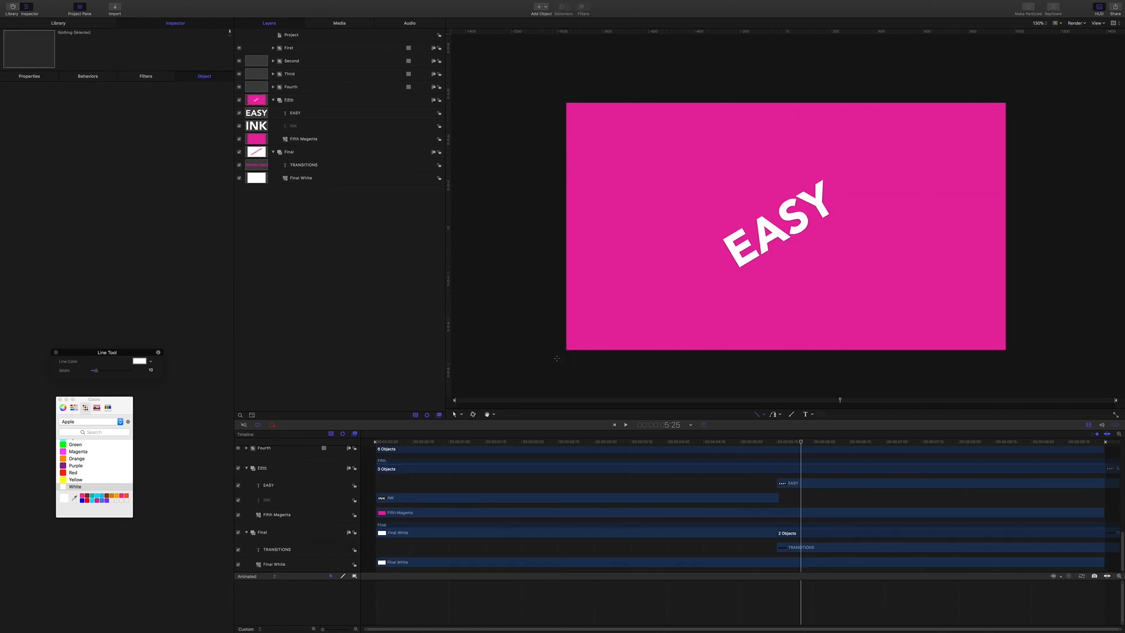
drag(566, 350, 1014, 97)
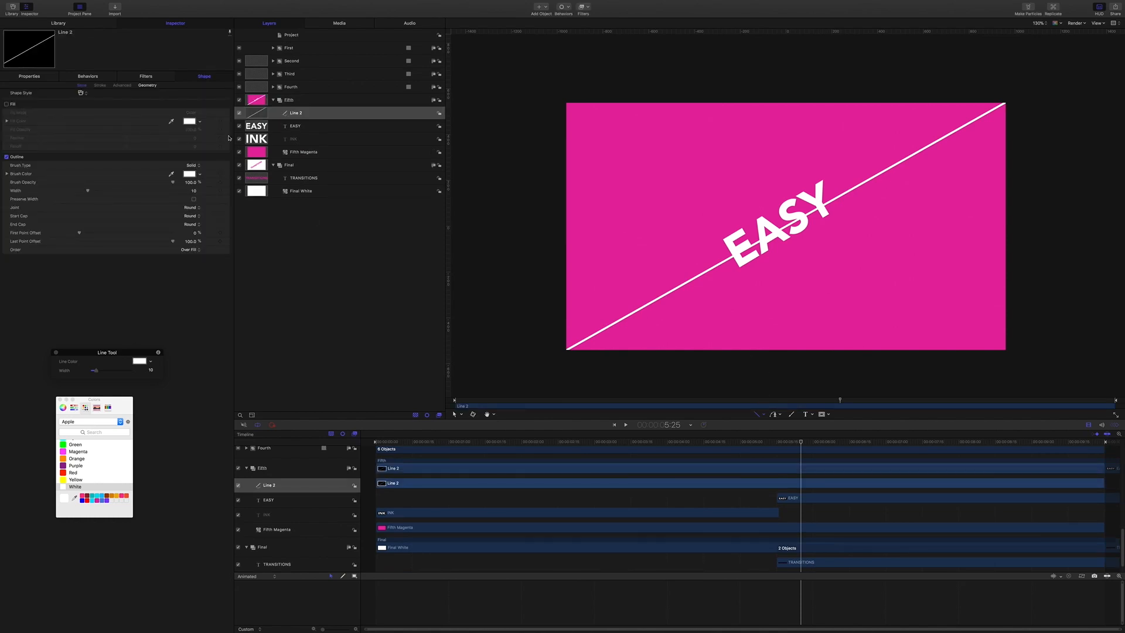
- Rename the new diagonal line in the Fifth group as "Long bleed source"
click(294, 117)
click(305, 113)
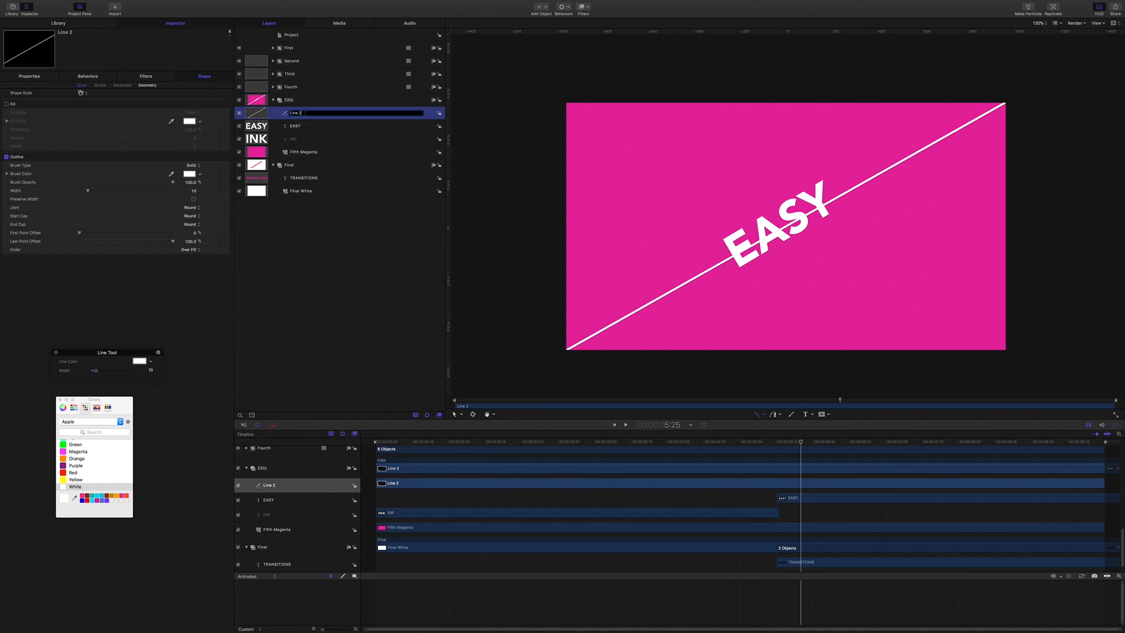
key(super+a)
text(Long bleed source)
key(Return)
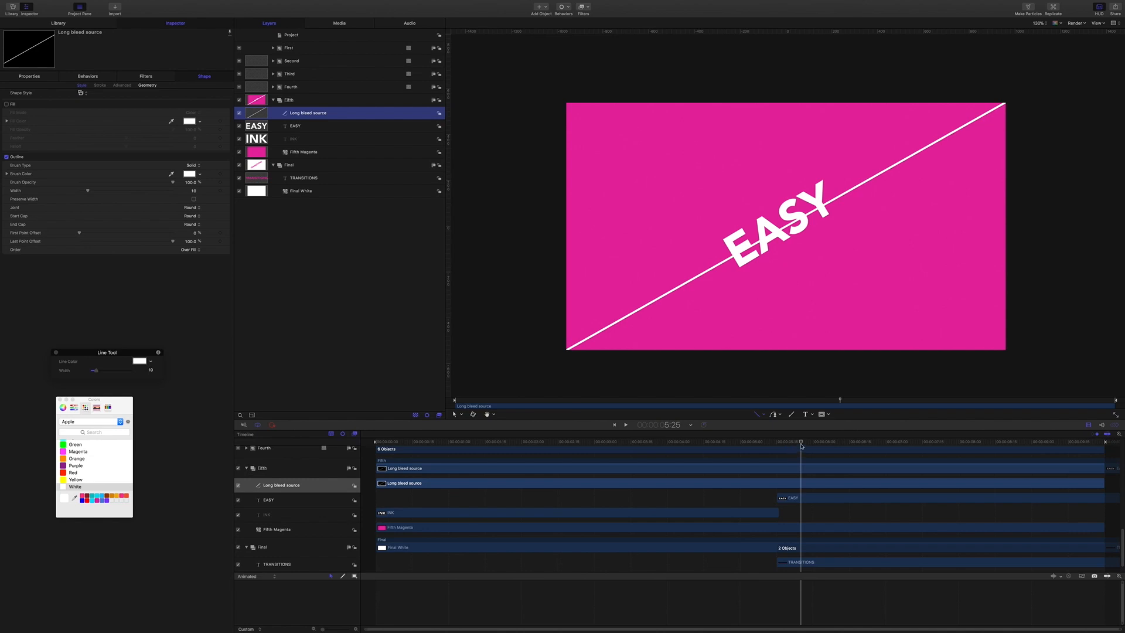
- Make the Long bleed source line start at 5:25 and apply the Liquid shape style Ink Bleed 01 Heavy to it
key(i)
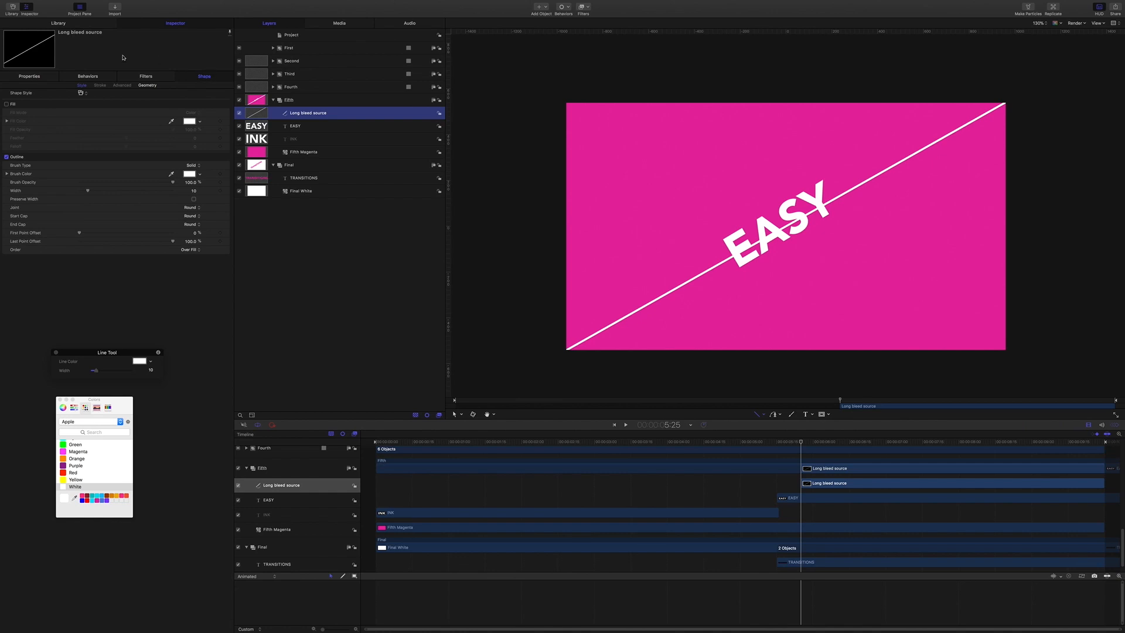
click(82, 93)
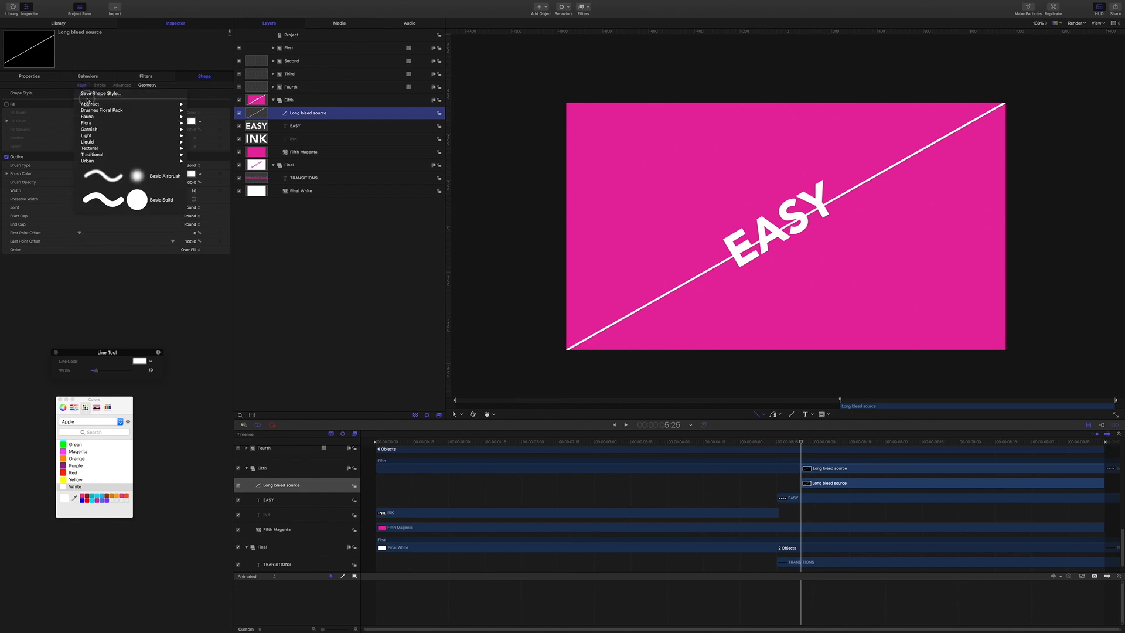
mouse_move(100, 142)
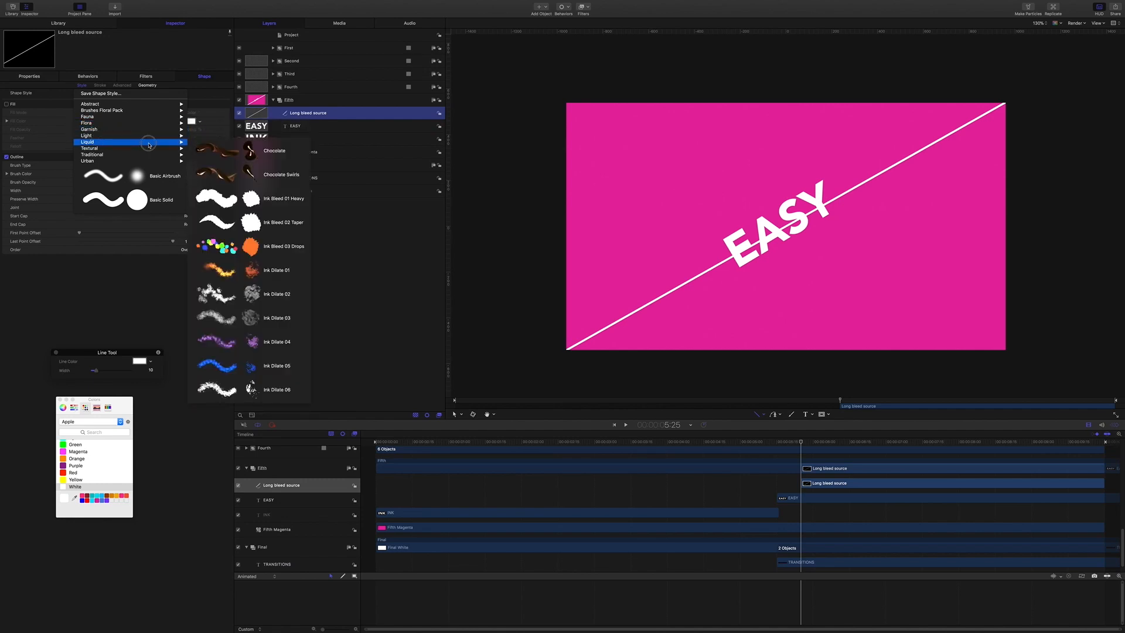
click(259, 205)
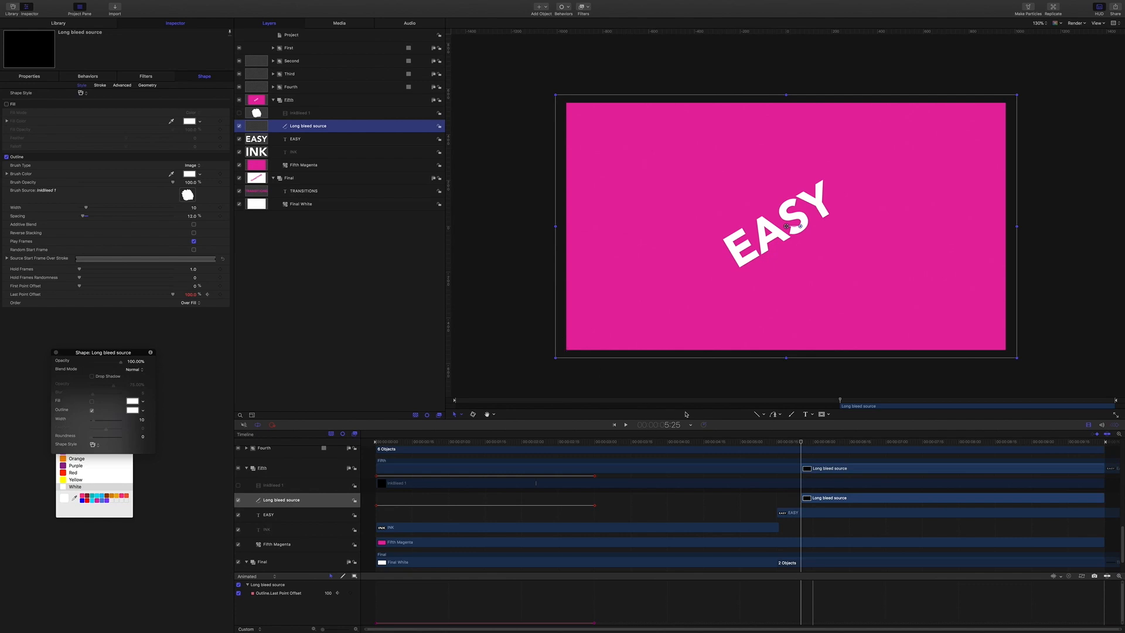
- Set the outline width of the Long bleed source line to 118, judging it with the playhead at 6:14
mouse_move(801, 442)
mouse_down()
mouse_move(860, 440)
mouse_move(846, 442)
mouse_up()
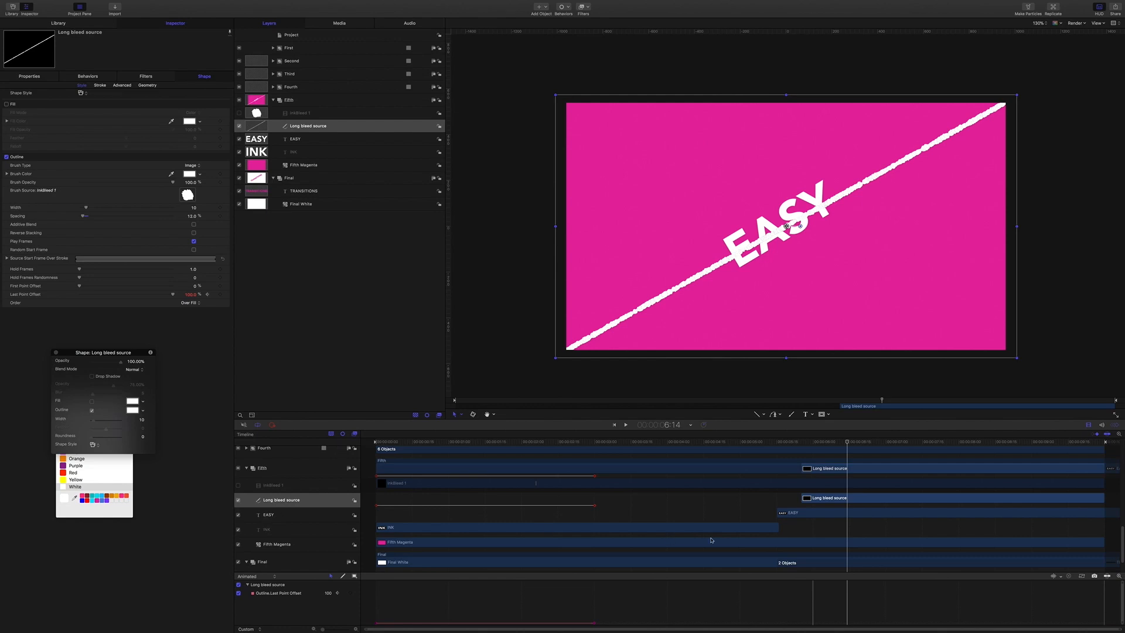
scroll(740, 528, down, 3)
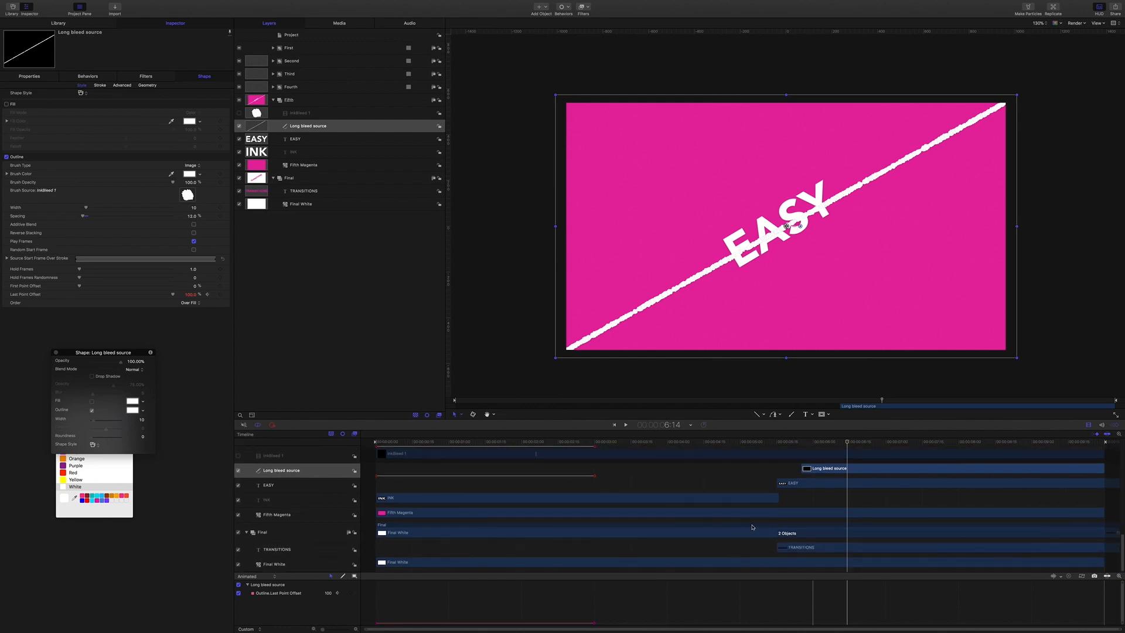
scroll(752, 527, up, 3)
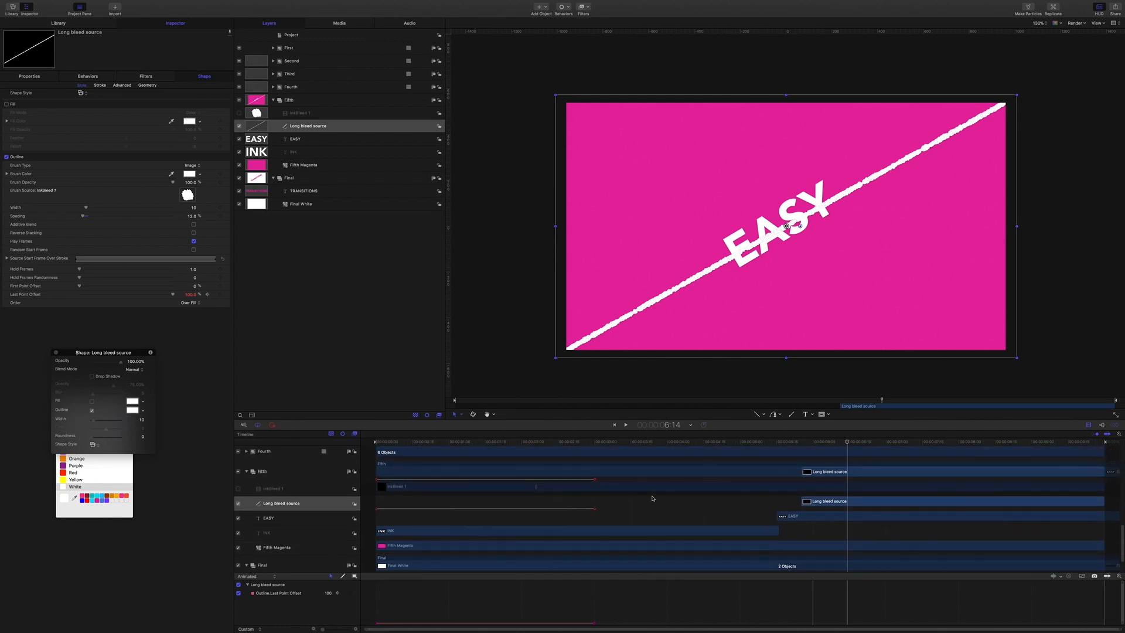
scroll(759, 481, up, 1)
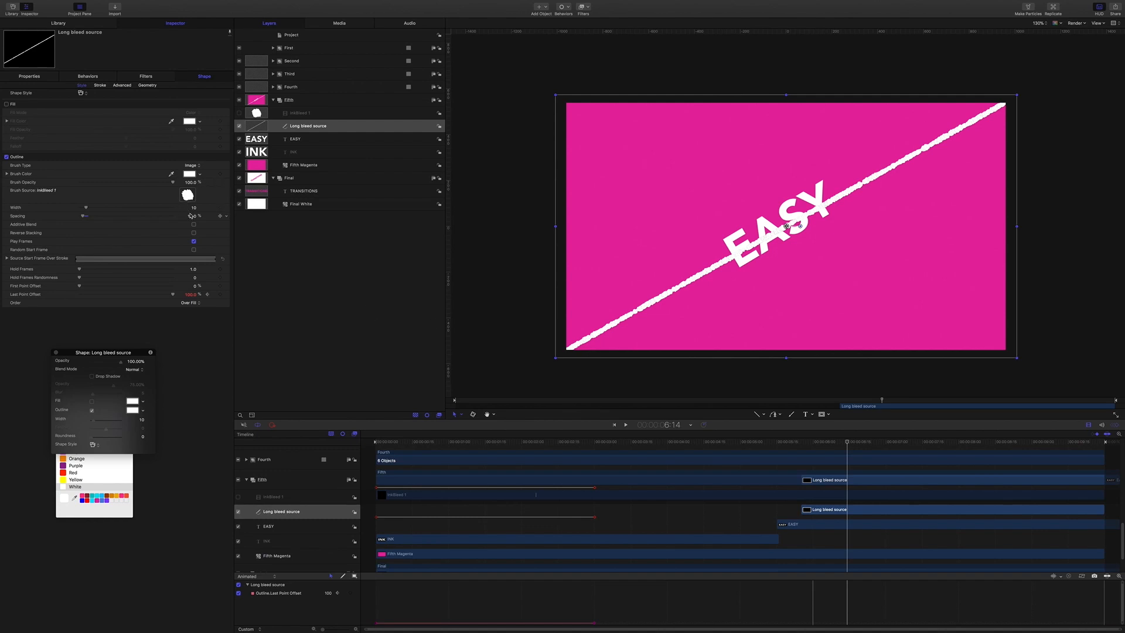
drag(194, 208, 253, 208)
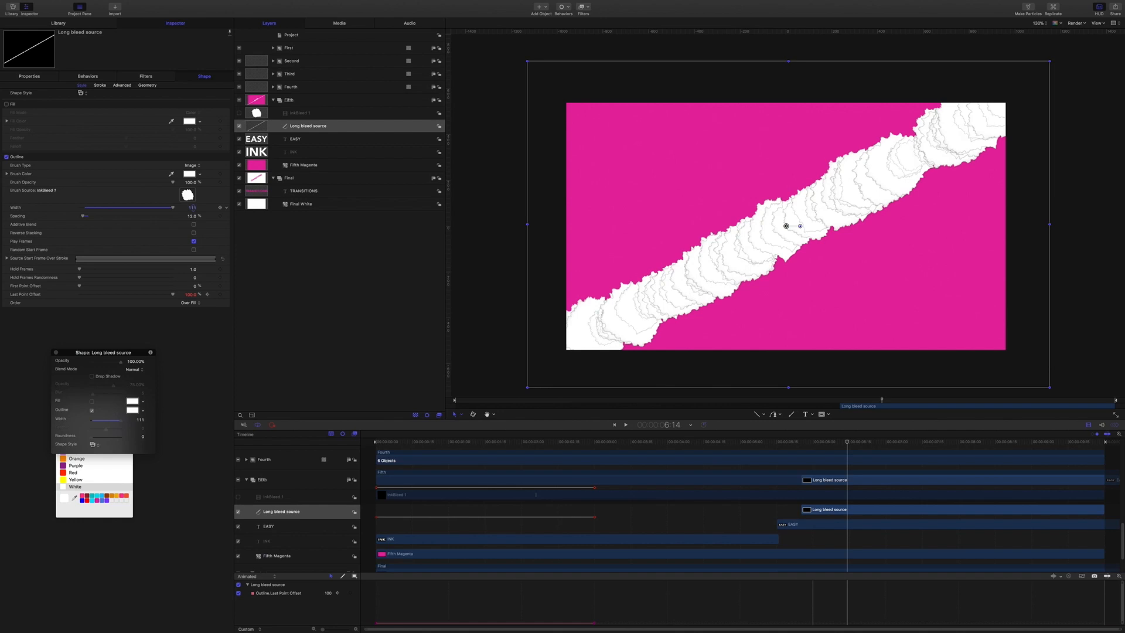
drag(253, 208, 256, 208)
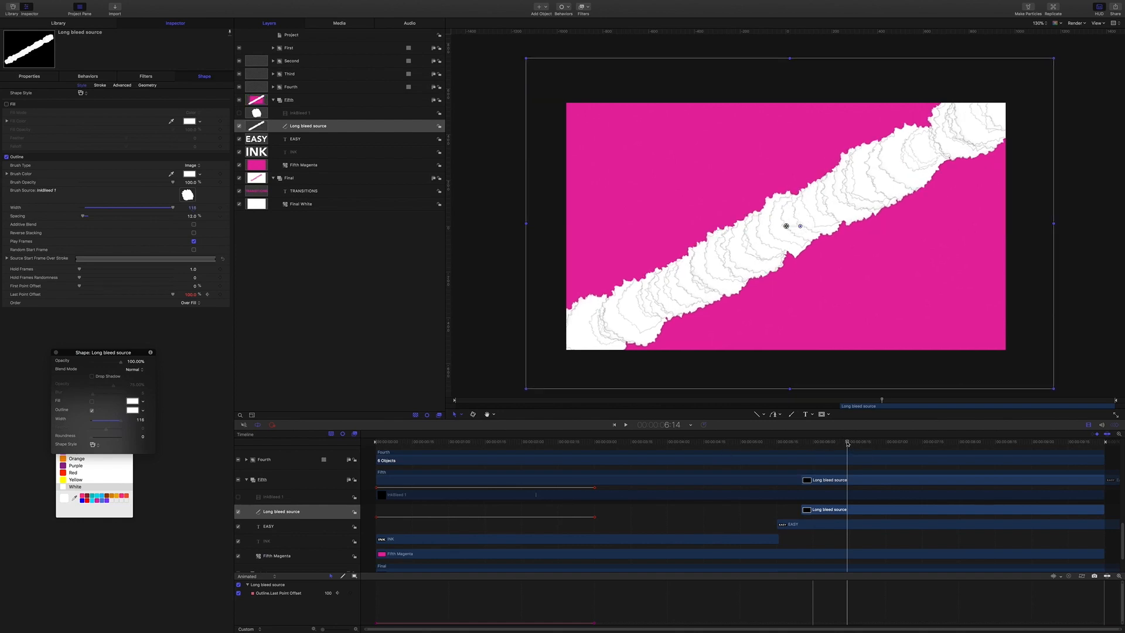
- Play the project from 5:16 to preview the widened ink line over the Fifth group
drag(847, 443, 778, 444)
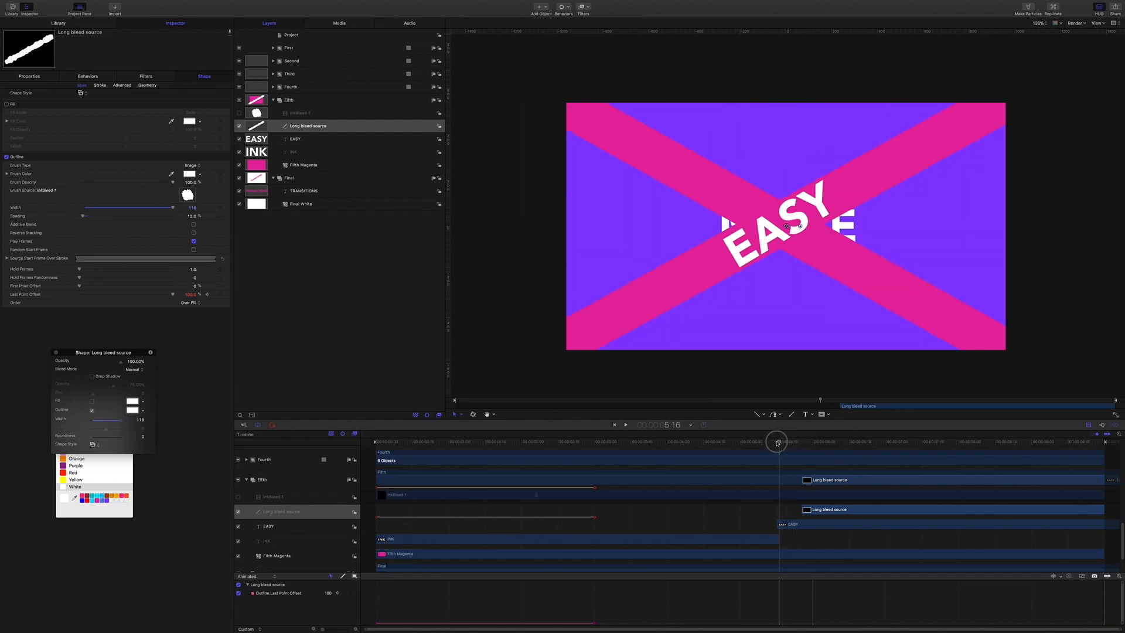
key(space)
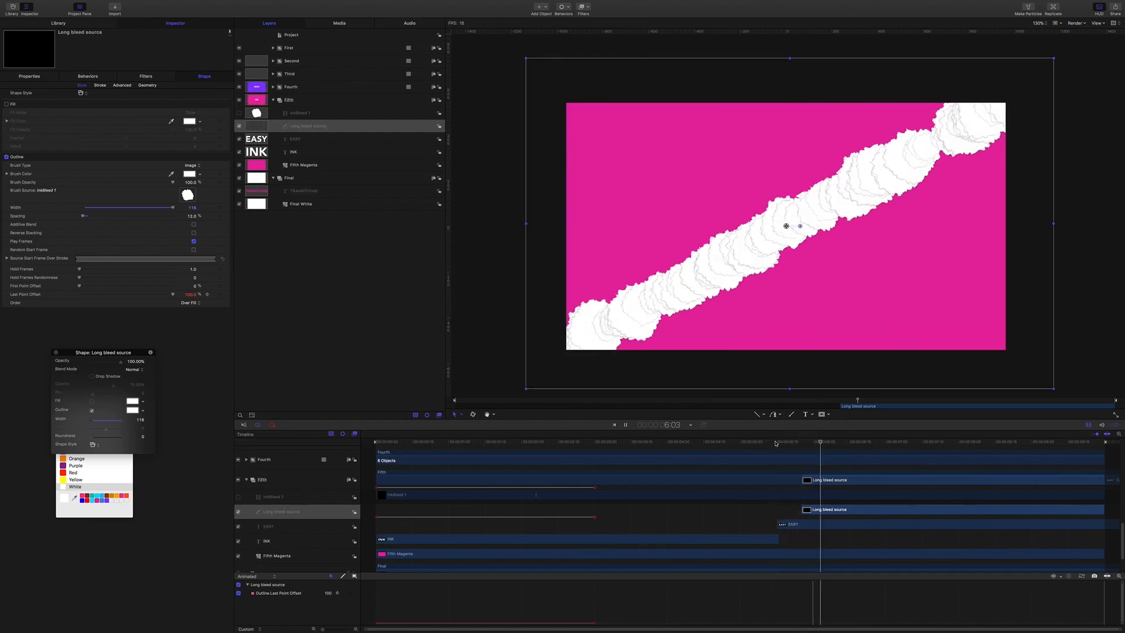
key(space)
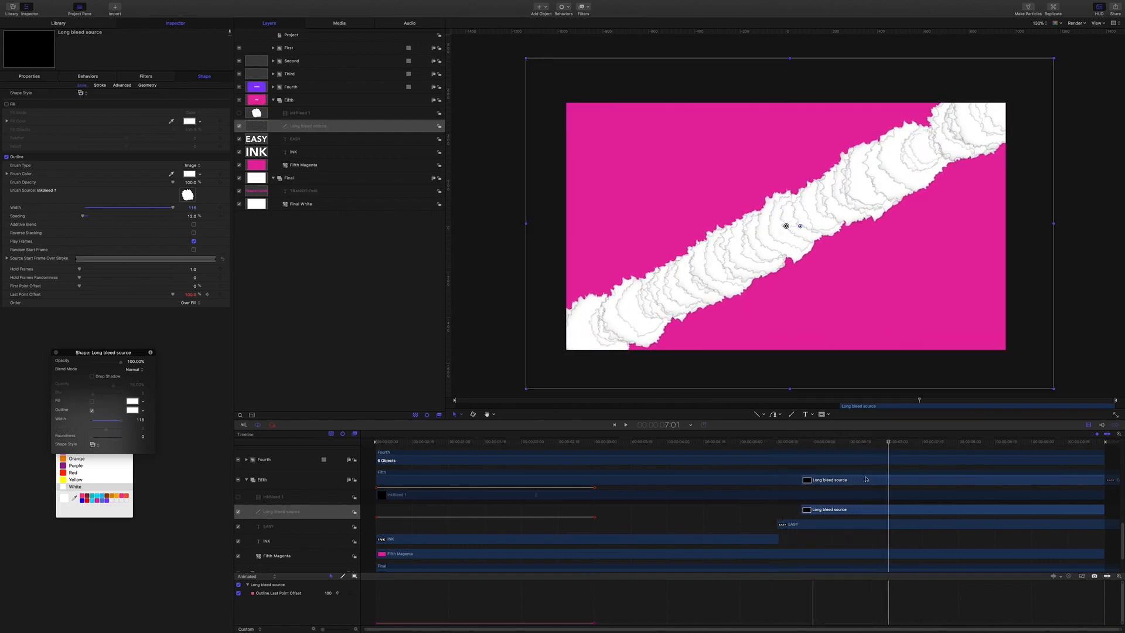
- Add an image mask to the Fifth group and use Long bleed source as its mask source
click(292, 103)
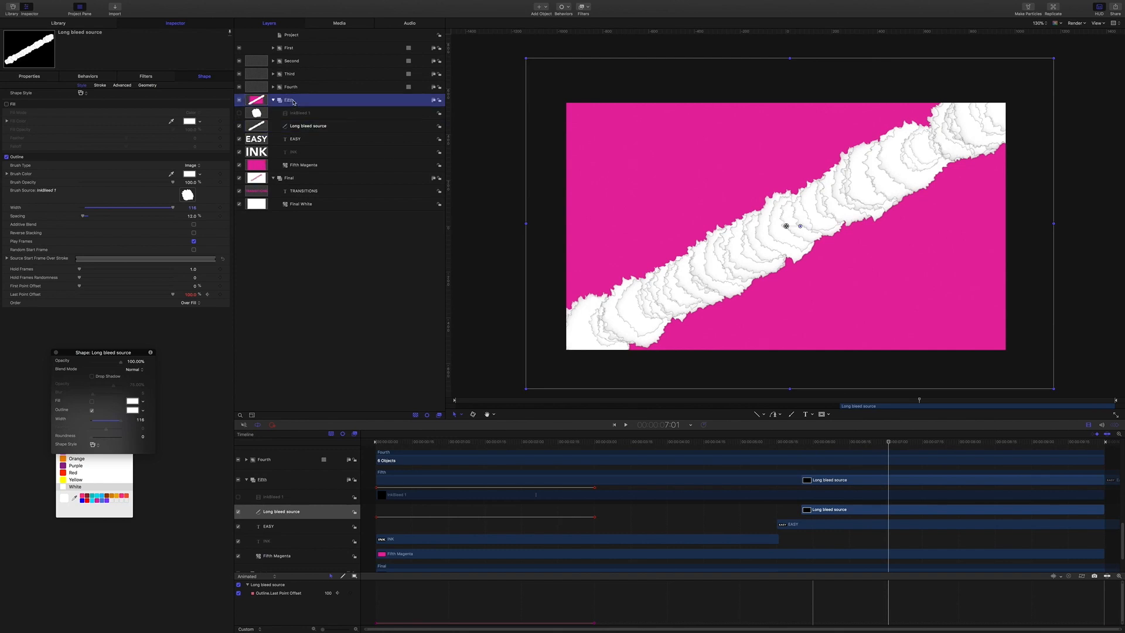
right_click(292, 103)
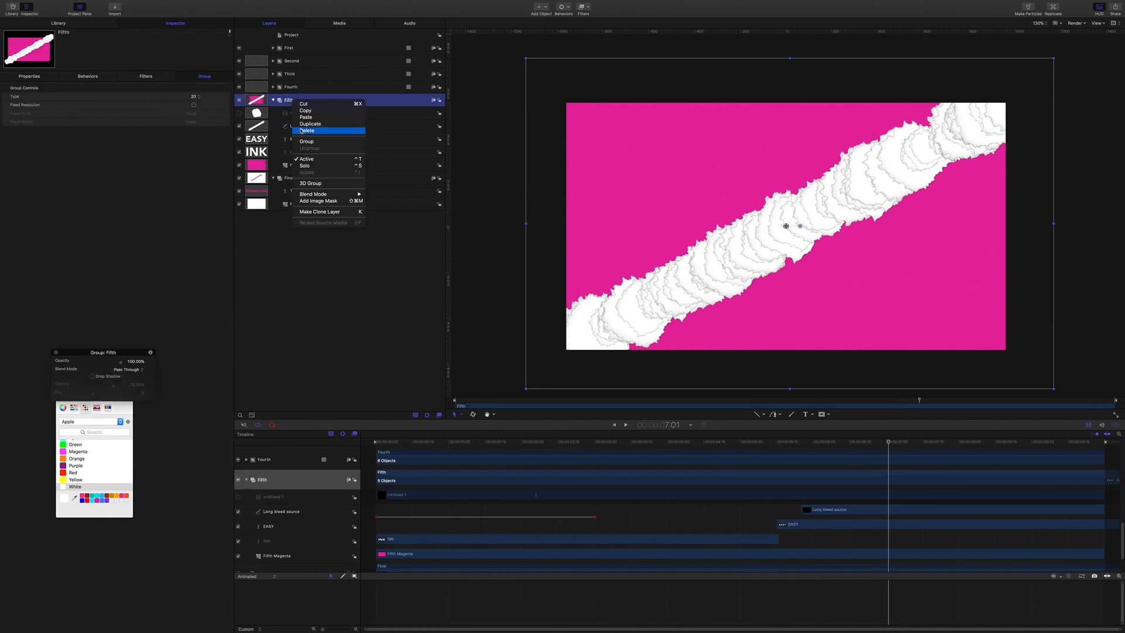
click(331, 201)
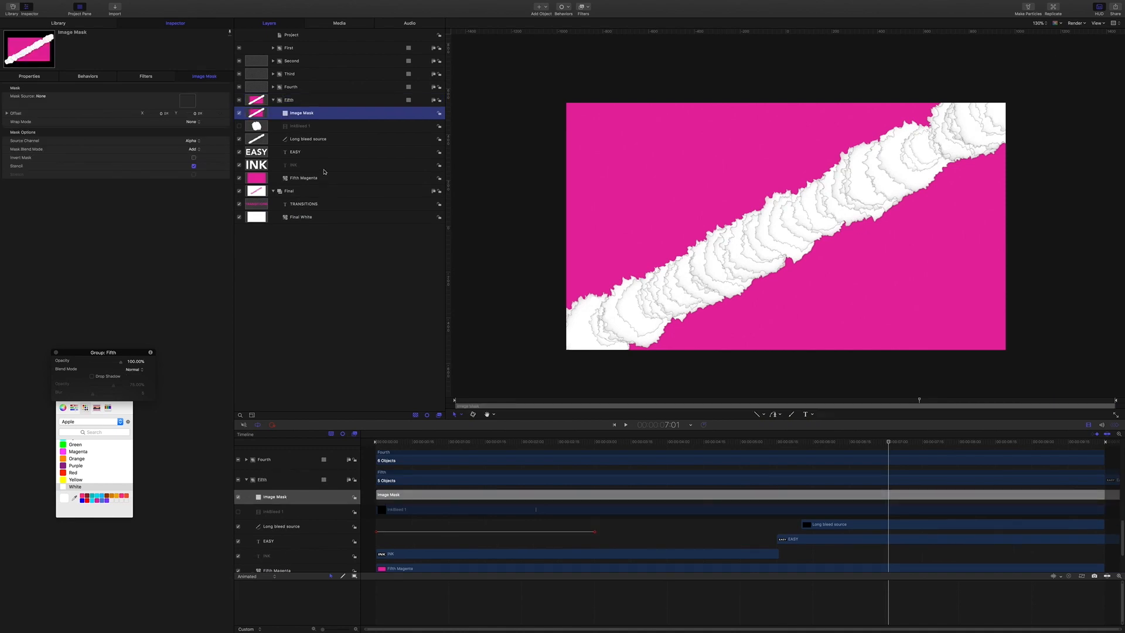
drag(309, 141, 186, 101)
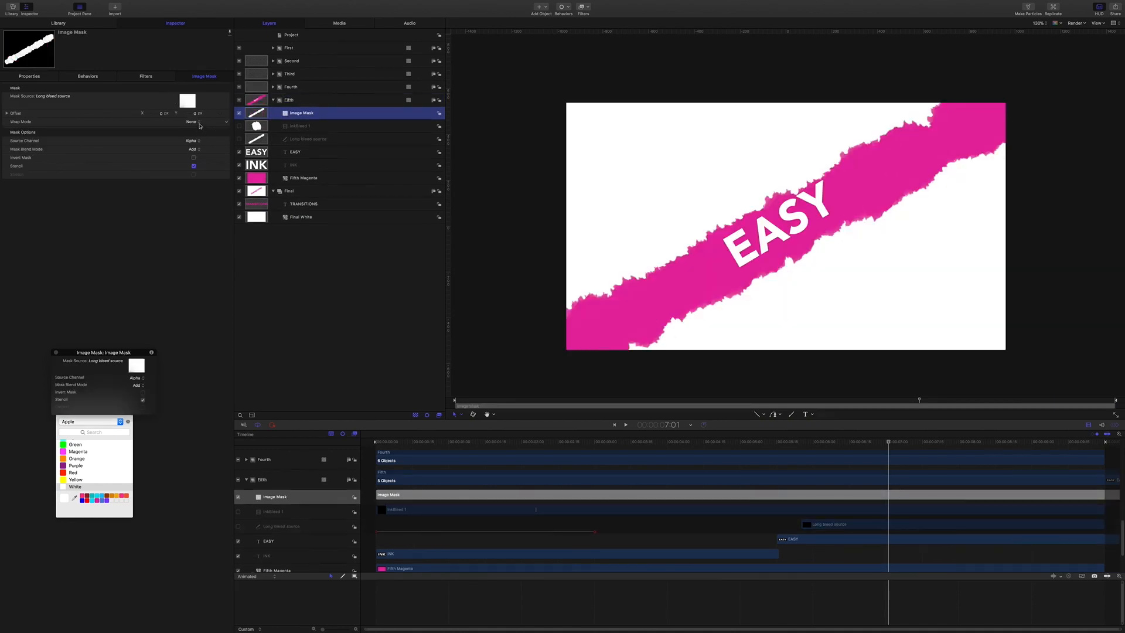
- Set the Fifth group's image mask blend mode to Subtract and play back the TRANSITIONS reveal
click(199, 122)
click(193, 121)
click(198, 150)
click(198, 155)
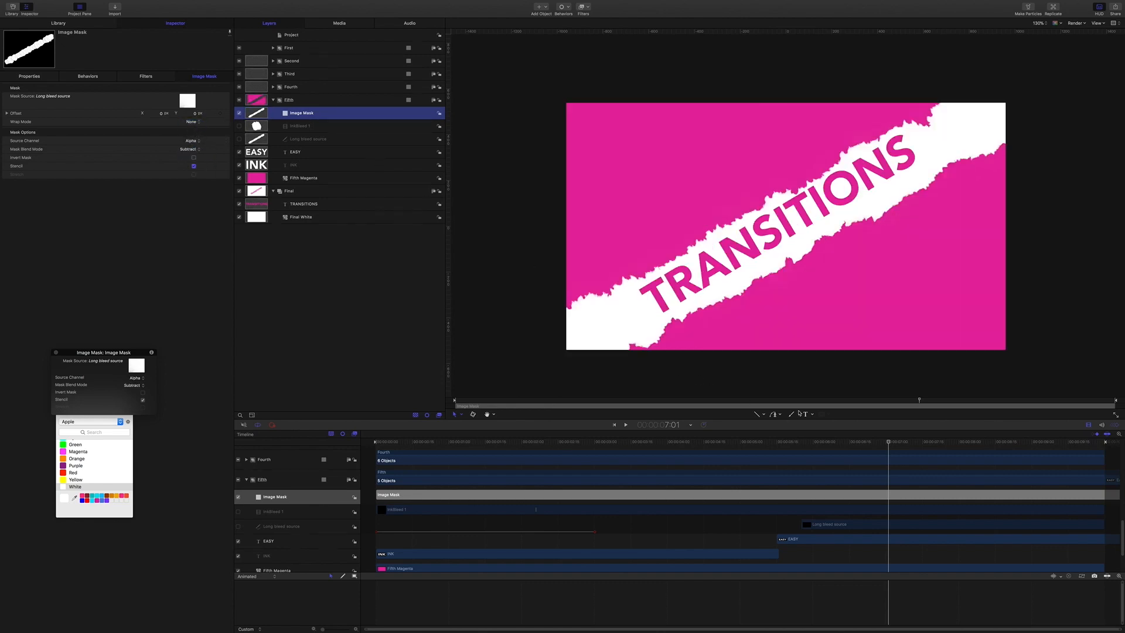
drag(883, 444, 751, 440)
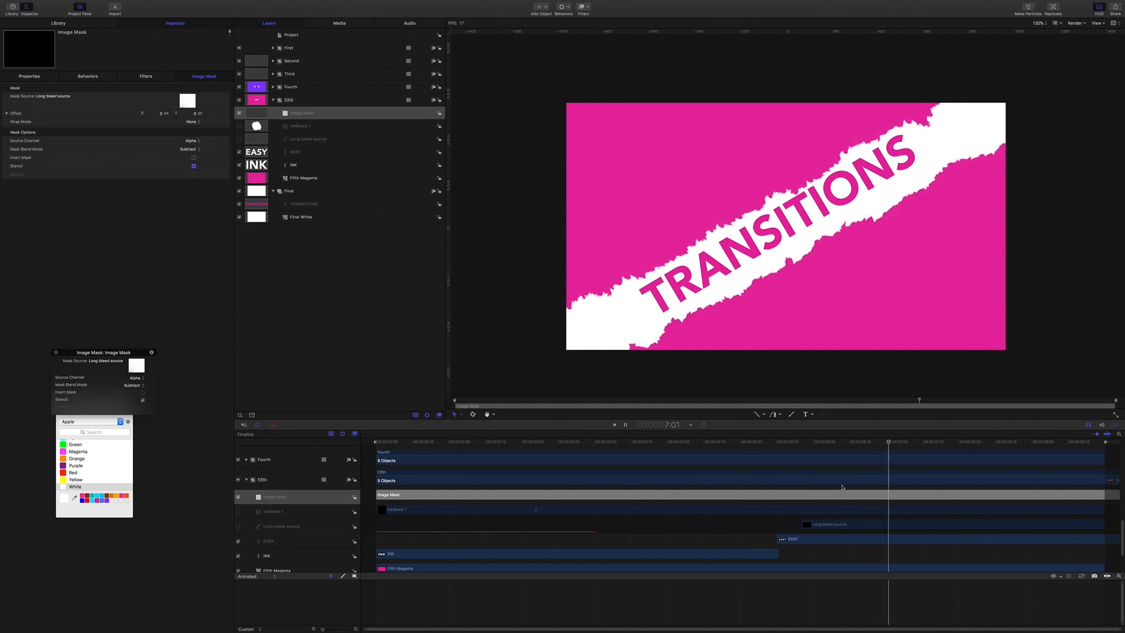
key(space)
- Shift both Last Point Offset keyframes of Long bleed source in the timeline so the first one falls at 5:25
scroll(862, 507, up, 5)
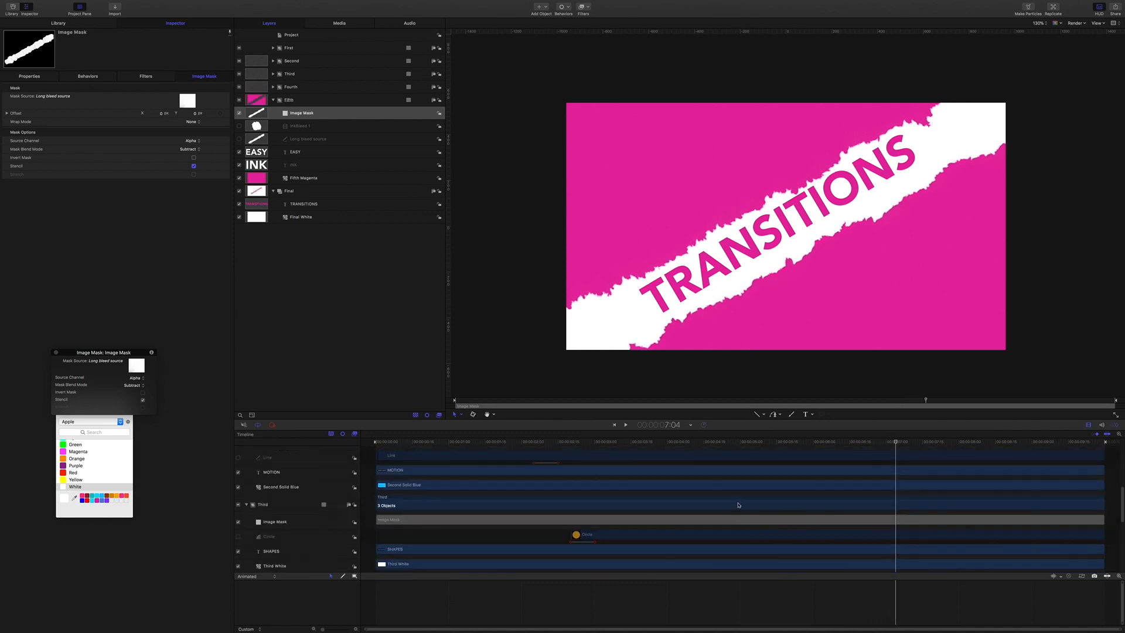
scroll(738, 505, down, 4)
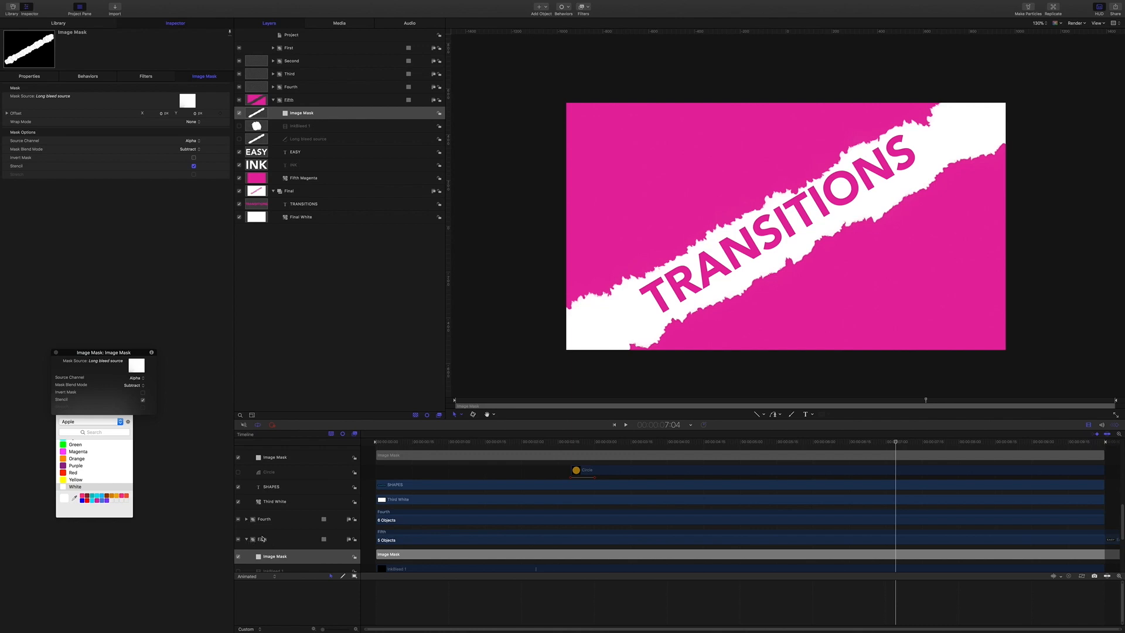
scroll(262, 539, down, 2)
click(358, 549)
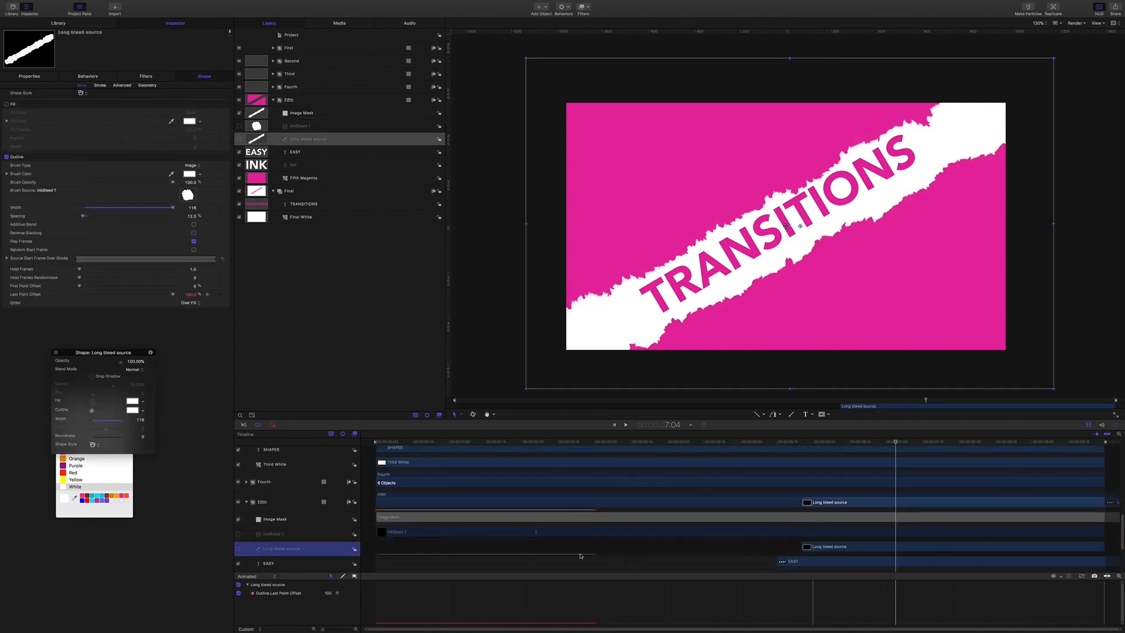
scroll(731, 523, down, 1)
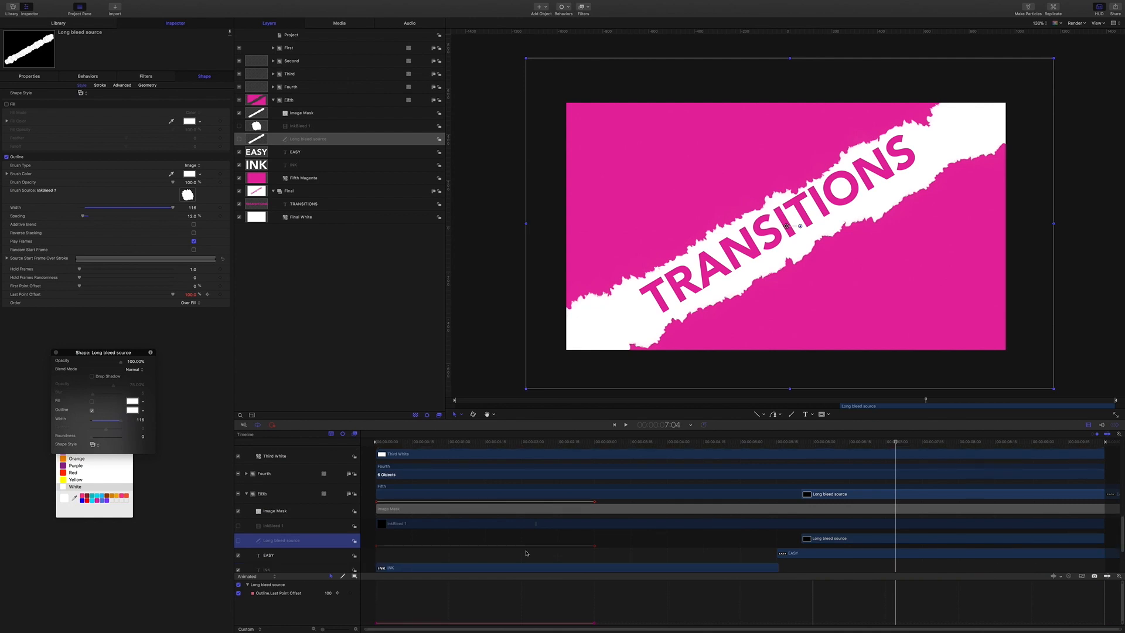
click(594, 548)
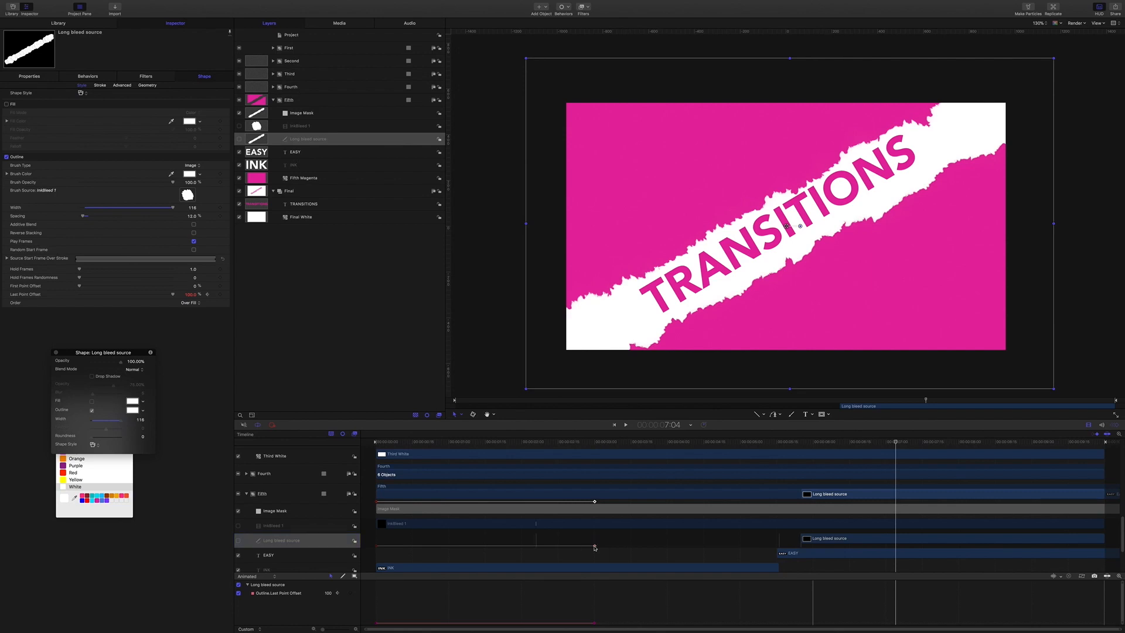
click(376, 546)
drag(596, 547, 927, 566)
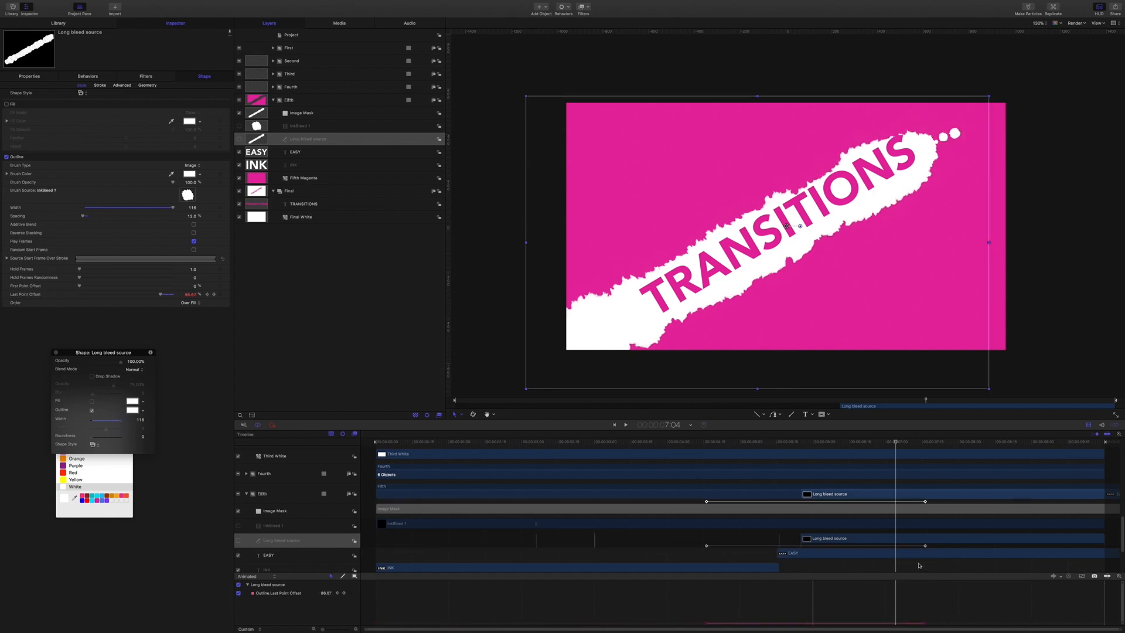
drag(896, 442, 801, 447)
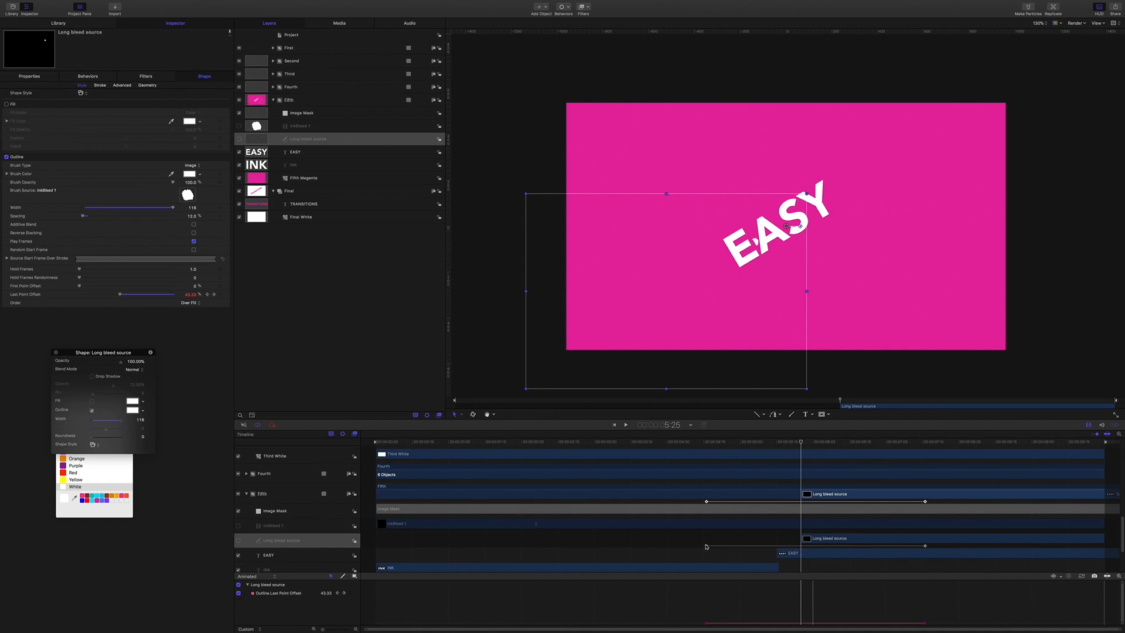
drag(707, 545, 801, 549)
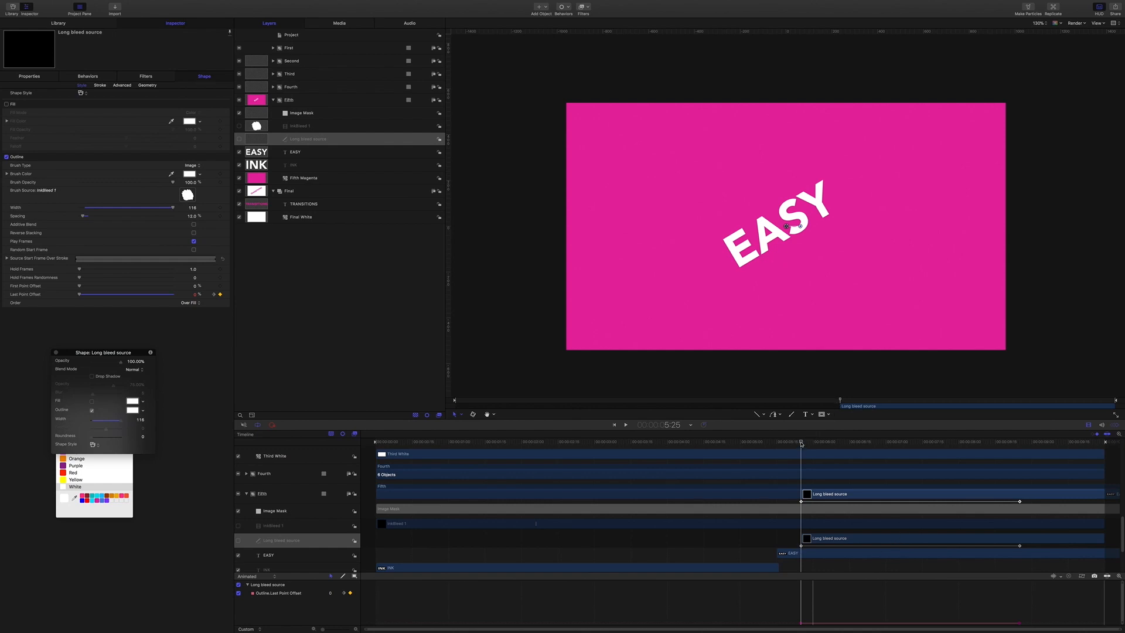
- Move only the ending Last Point Offset keyframe of Long bleed source to 6:25
mouse_move(801, 443)
mouse_down()
mouse_move(929, 451)
mouse_move(959, 441)
mouse_move(802, 437)
mouse_up()
drag(802, 444, 874, 444)
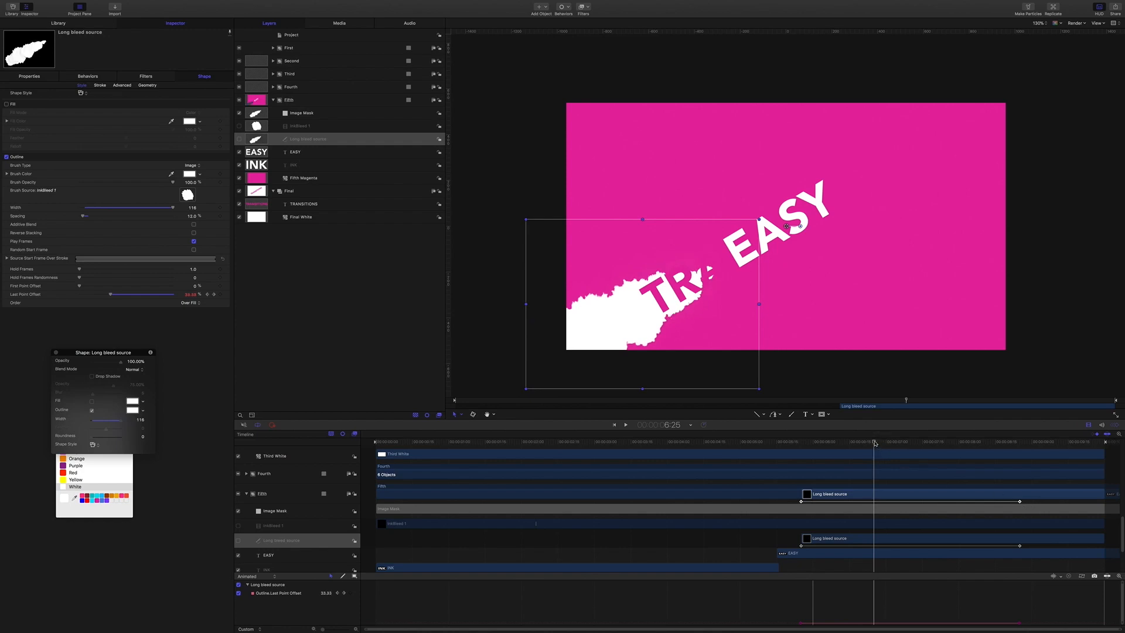
mouse_move(1020, 502)
mouse_down()
mouse_move(986, 503)
mouse_move(1025, 503)
mouse_up()
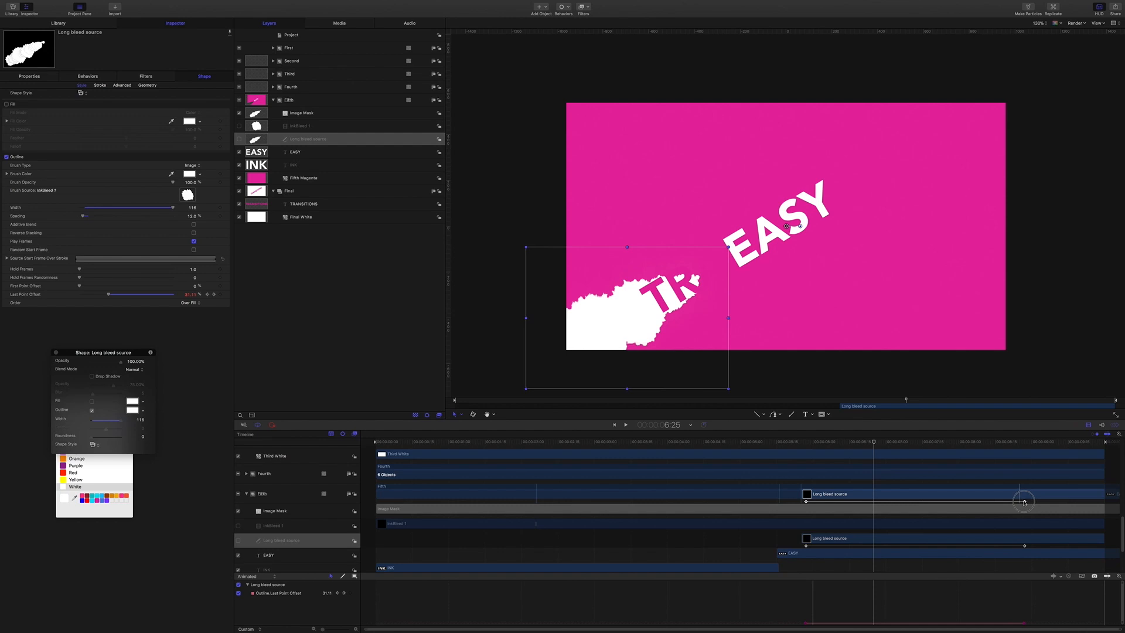
click(1005, 372)
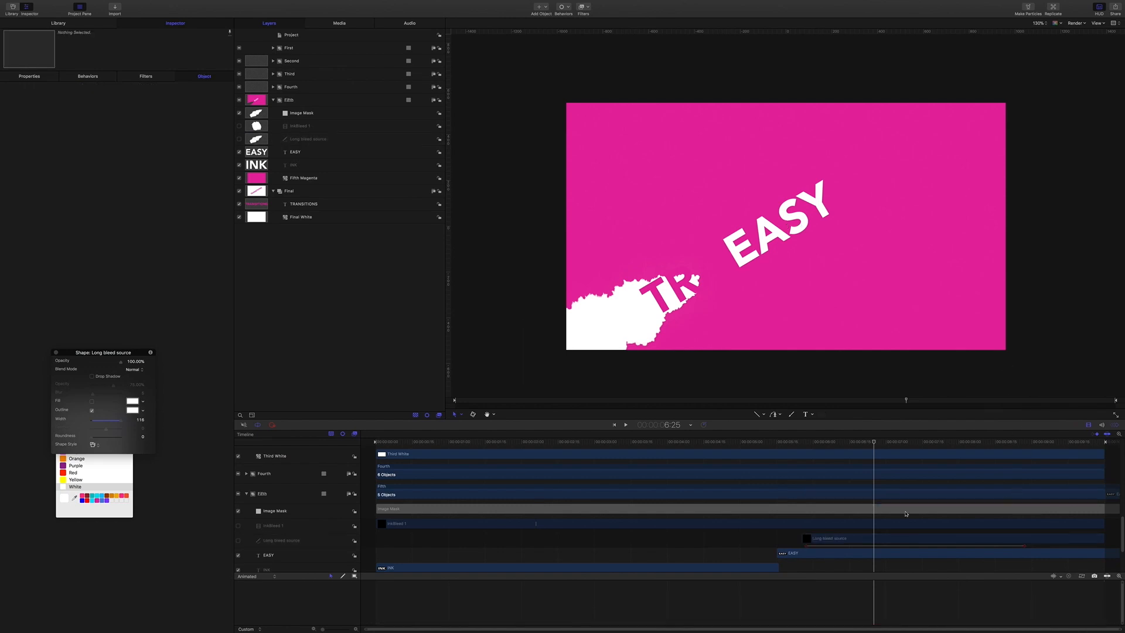
click(287, 540)
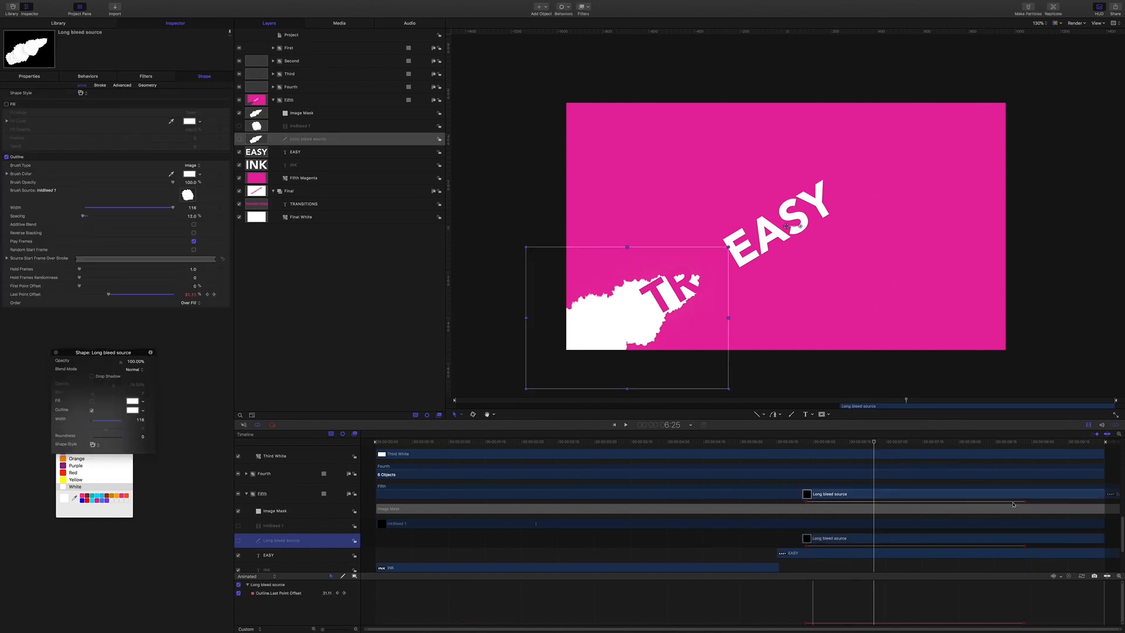
drag(1026, 504, 873, 499)
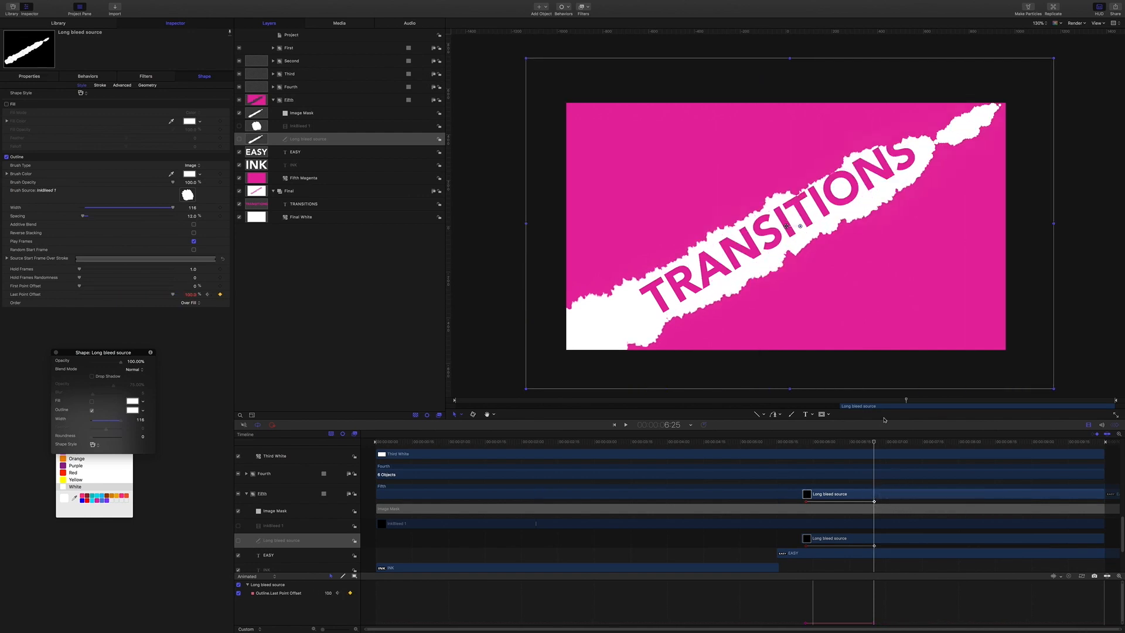
- Align the starting keyframe of Long bleed source with 5:25 and scrub to 7:21 to check the reveal
drag(874, 441, 800, 443)
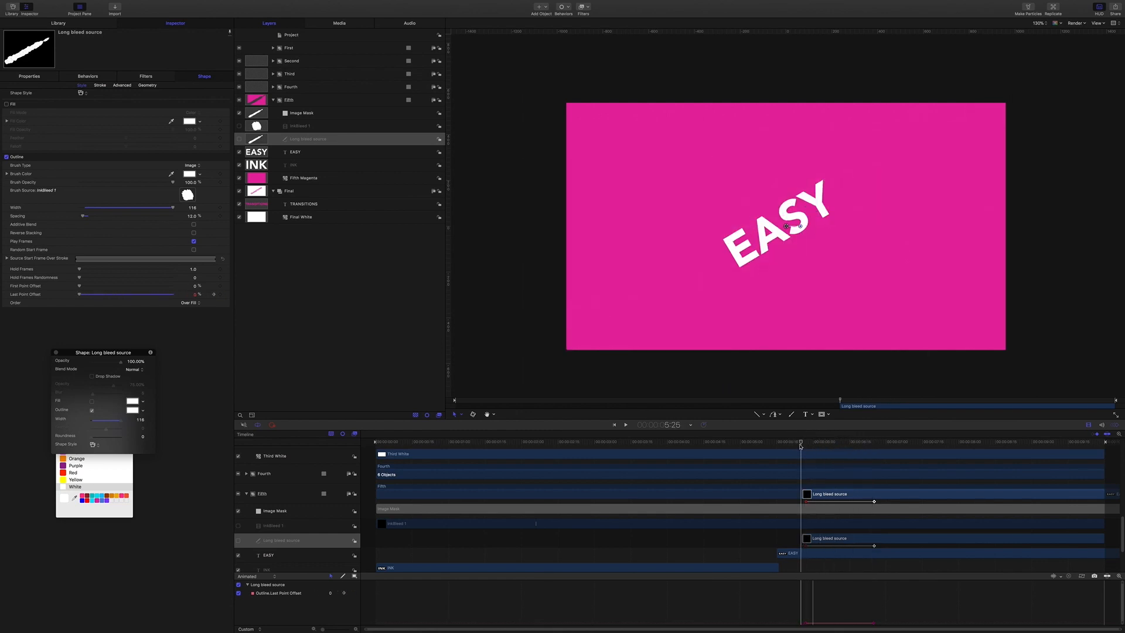
click(807, 504)
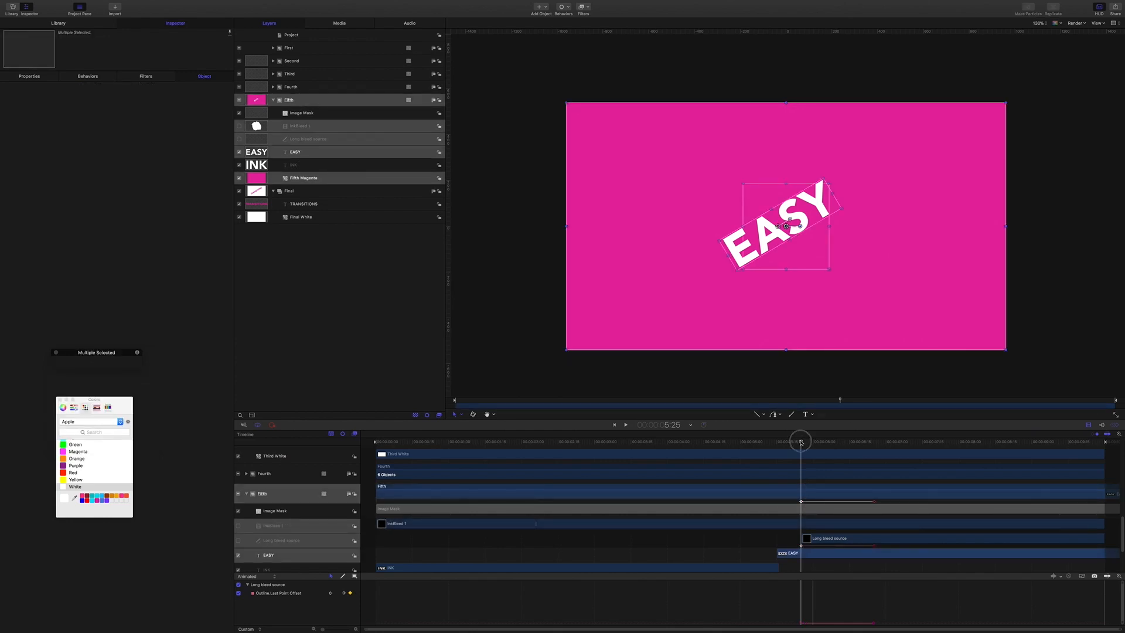
mouse_move(802, 443)
mouse_down()
mouse_move(996, 452)
mouse_move(937, 449)
mouse_up()
click(394, 316)
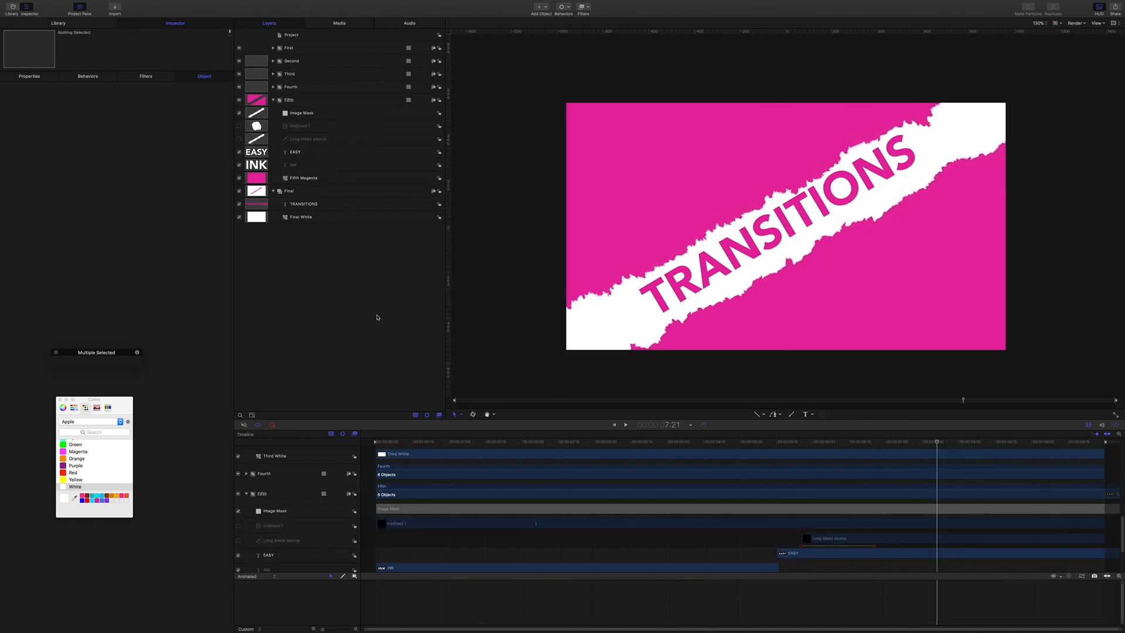
- Set the outline width of Long bleed source to 125 and scrub back to 6:29 to check the reveal
click(303, 128)
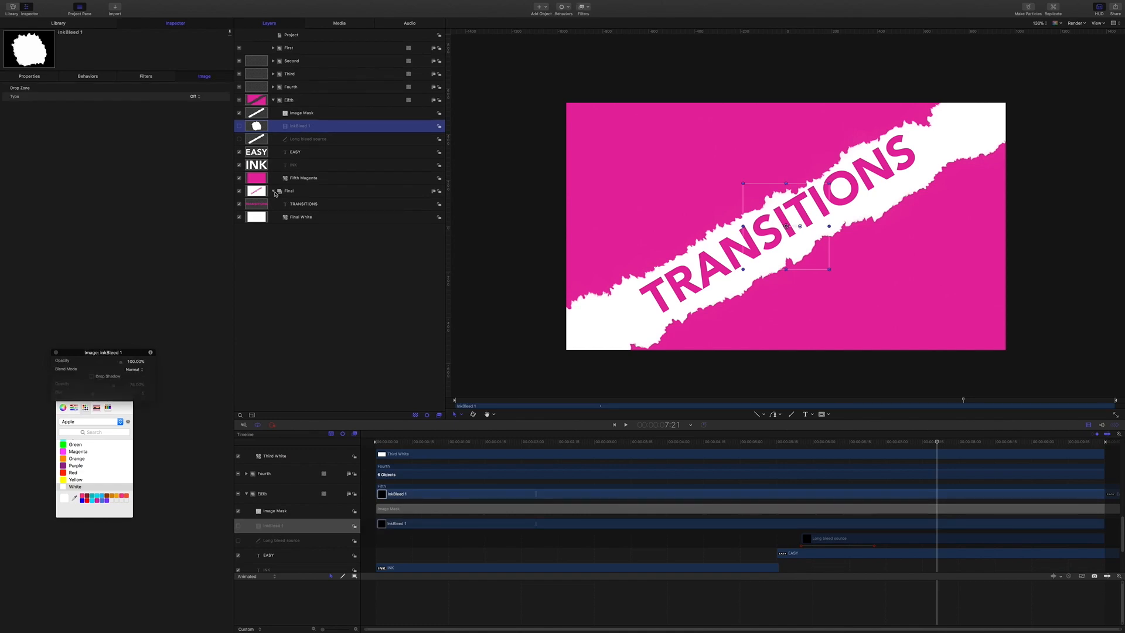
click(301, 140)
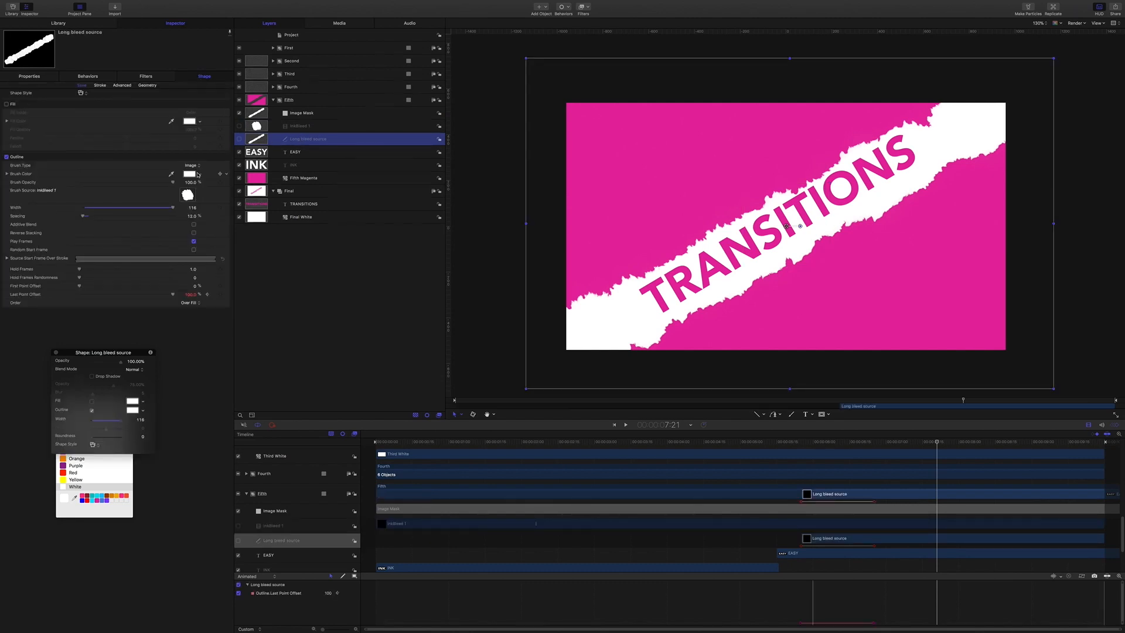
drag(193, 208, 198, 209)
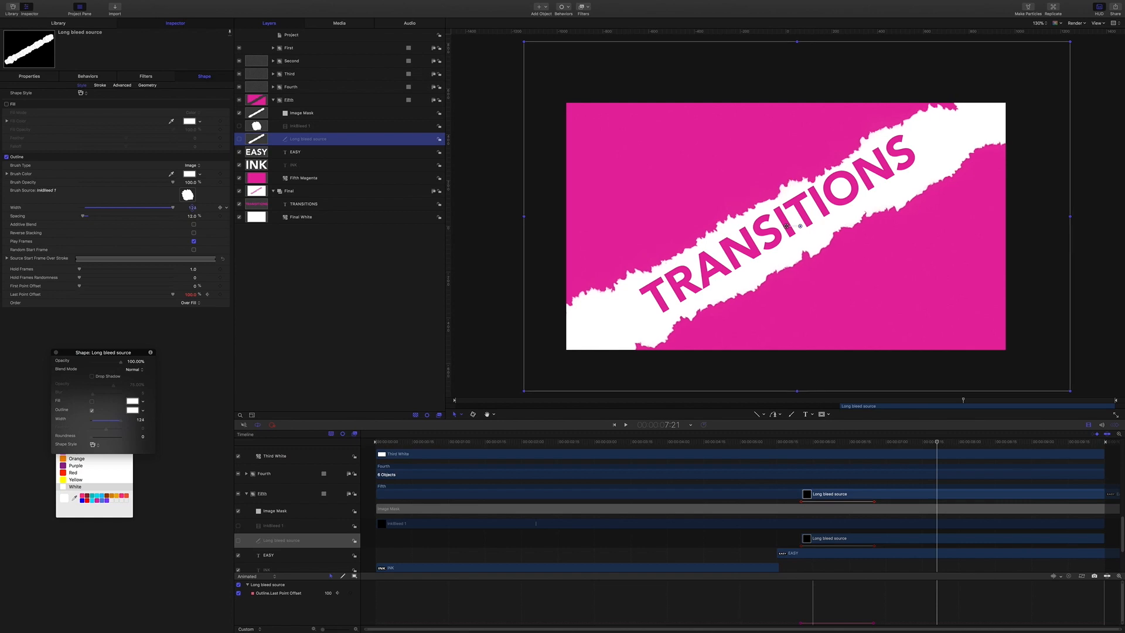
double_click(193, 208)
text(12)
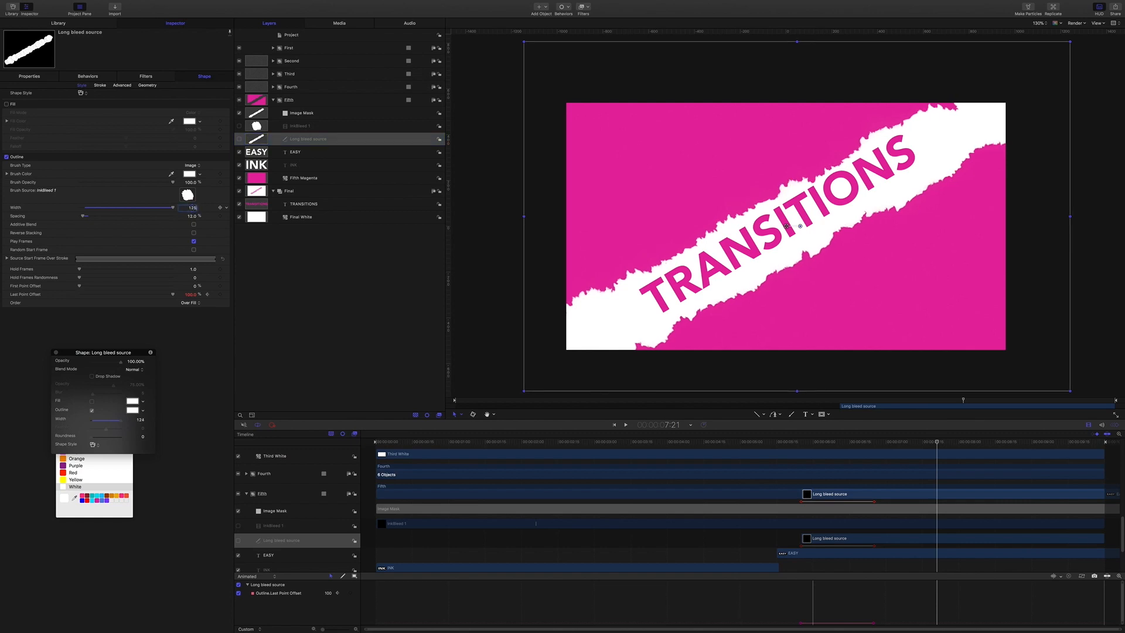
key(Return)
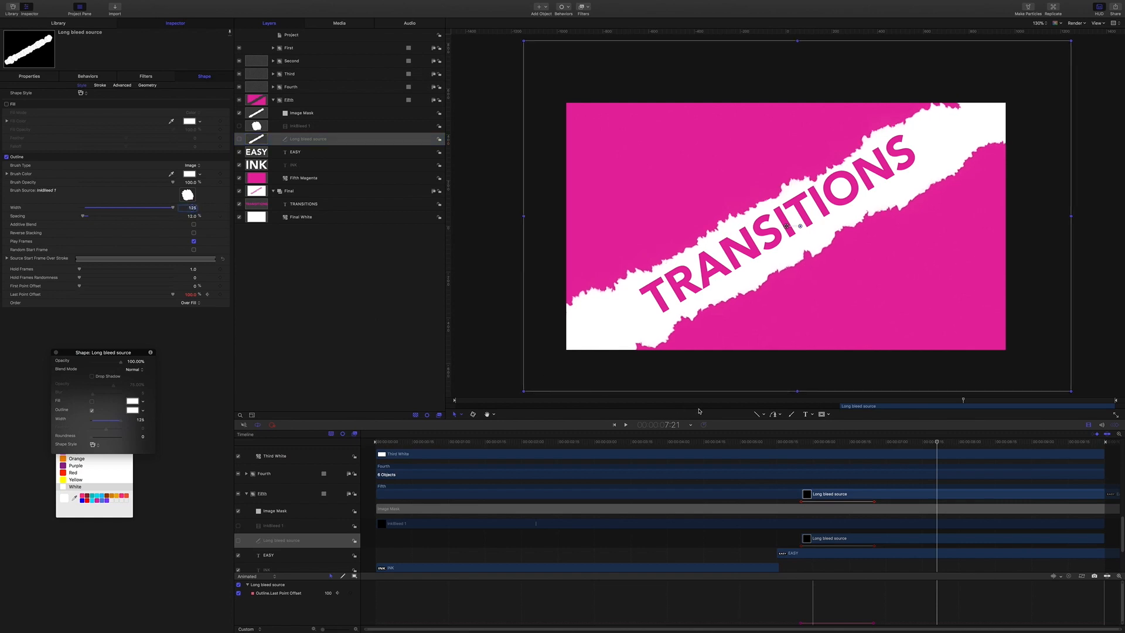
mouse_move(937, 442)
mouse_down()
mouse_move(817, 441)
mouse_move(887, 441)
mouse_up()
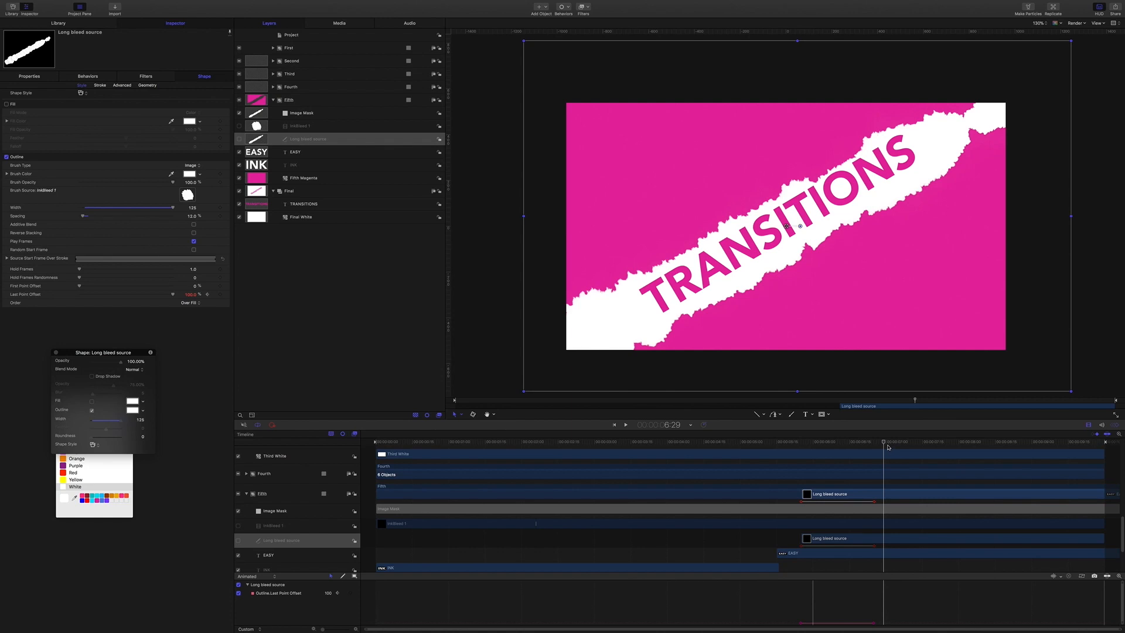
- Trim the end of the Fifth Magenta generator to 8:00
drag(882, 443, 960, 447)
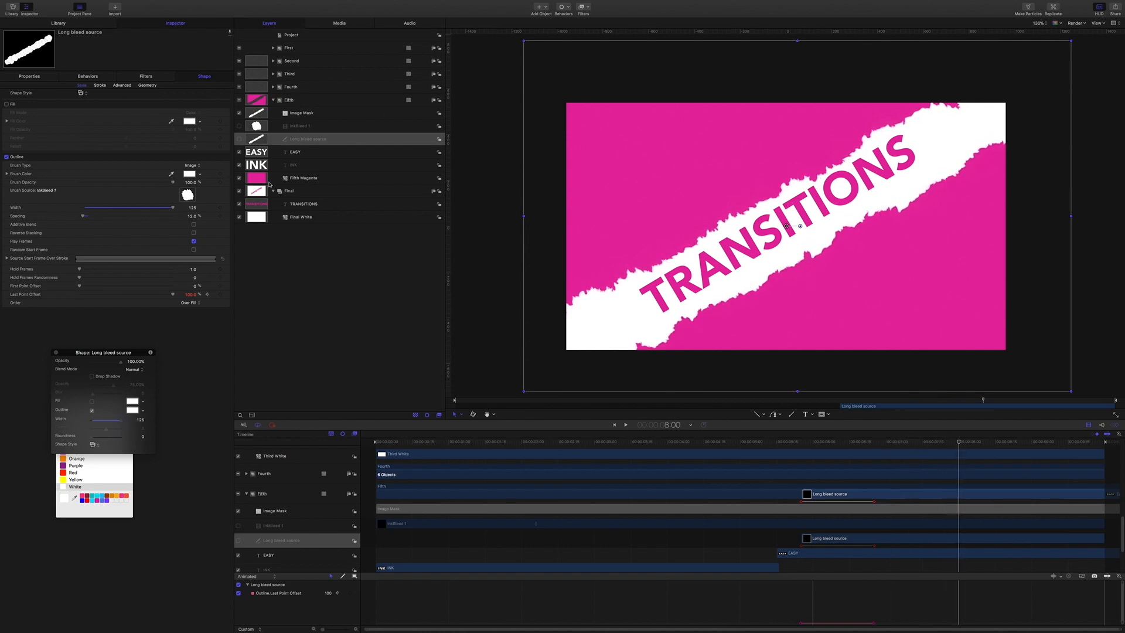
click(305, 178)
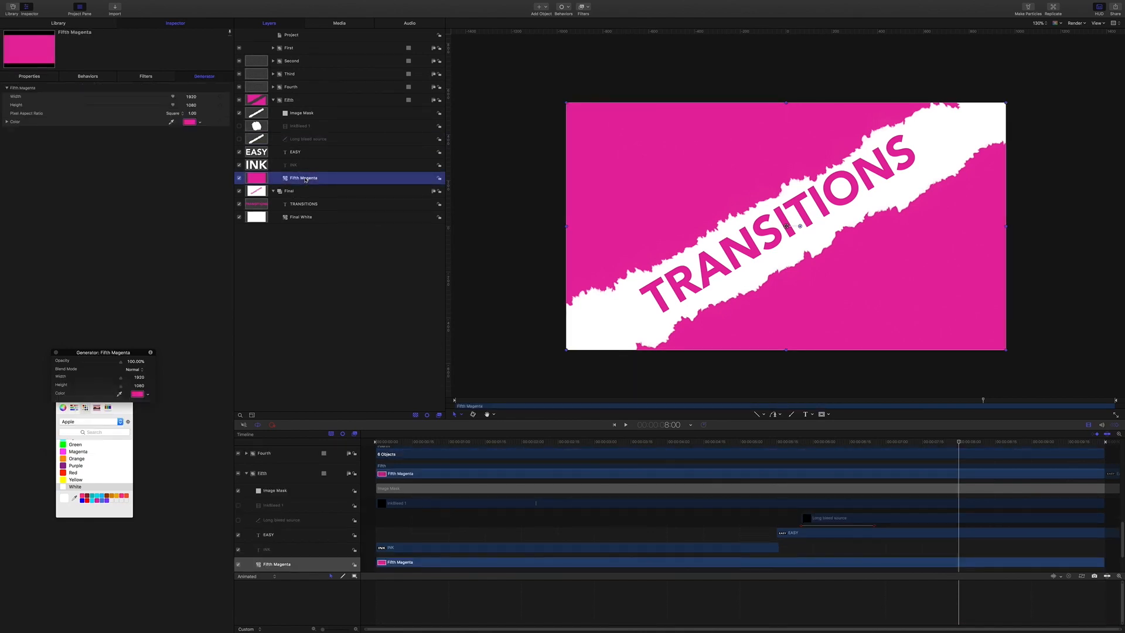
key(o)
mouse_move(309, 2)
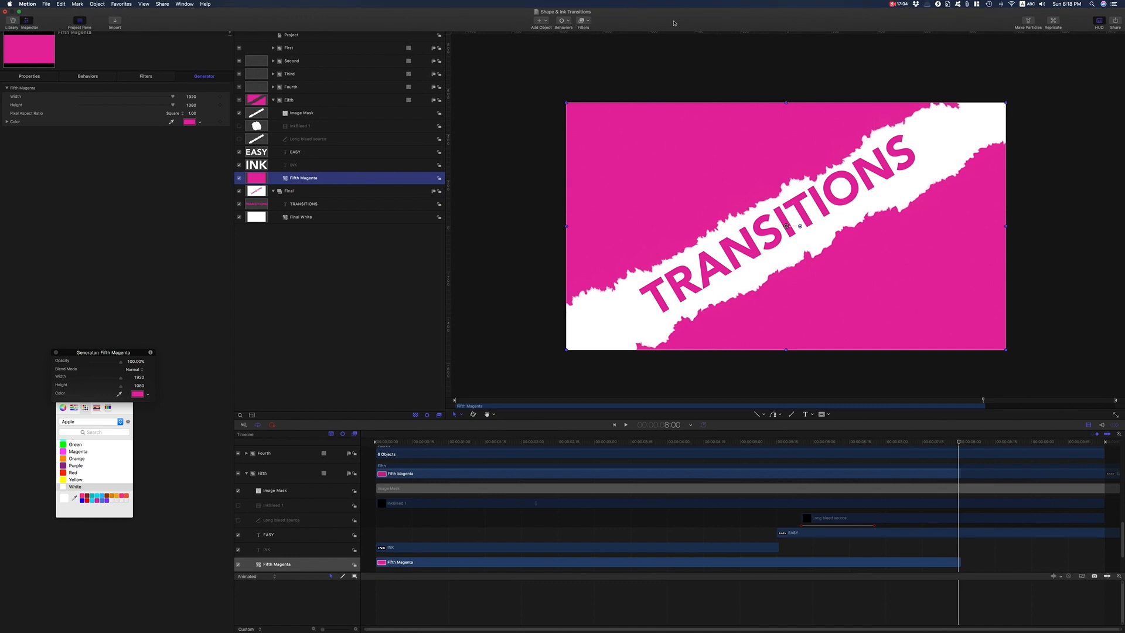
click(19, 12)
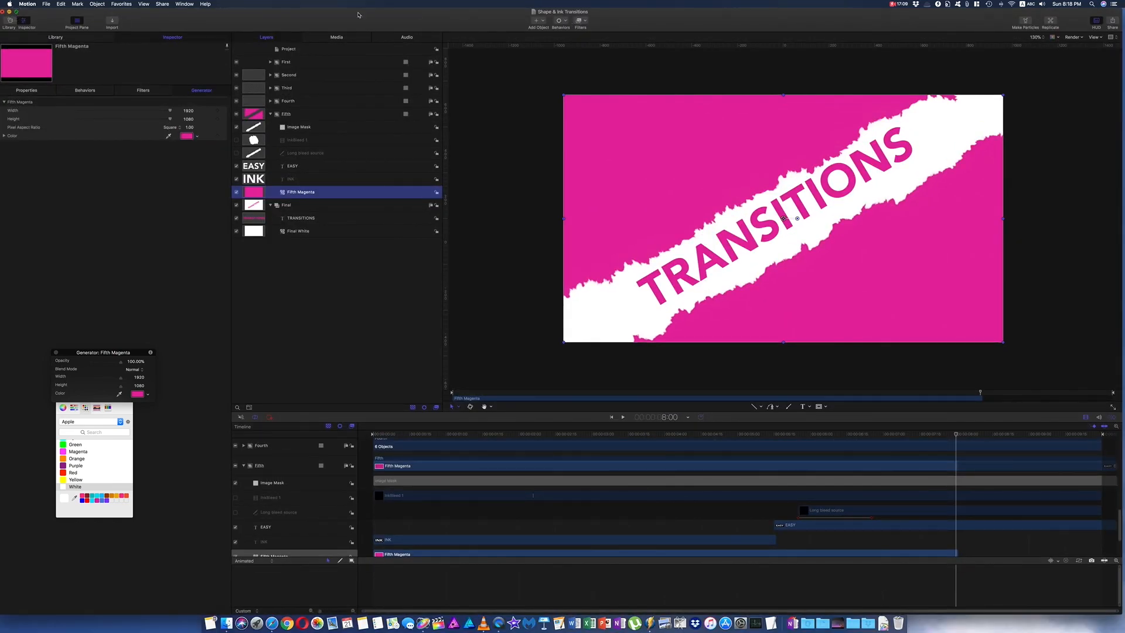
key(ctrl+super+f)
- Add a Fade In/Fade Out behavior to Fifth Magenta with a 0-frame fade in and a 40-frame fade out
click(563, 7)
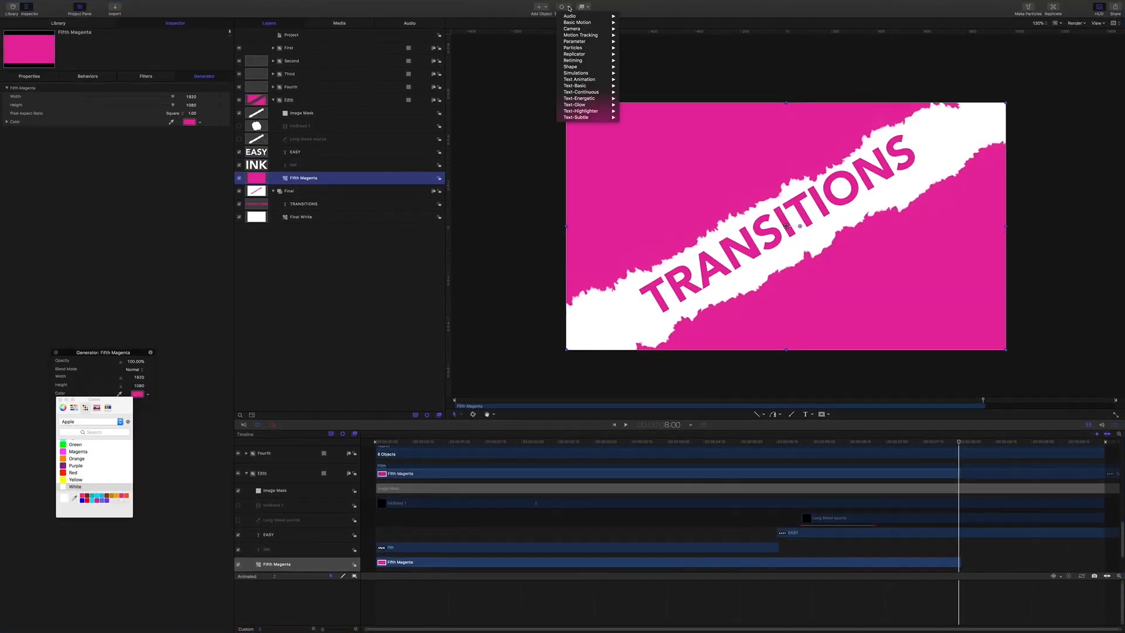
mouse_move(572, 18)
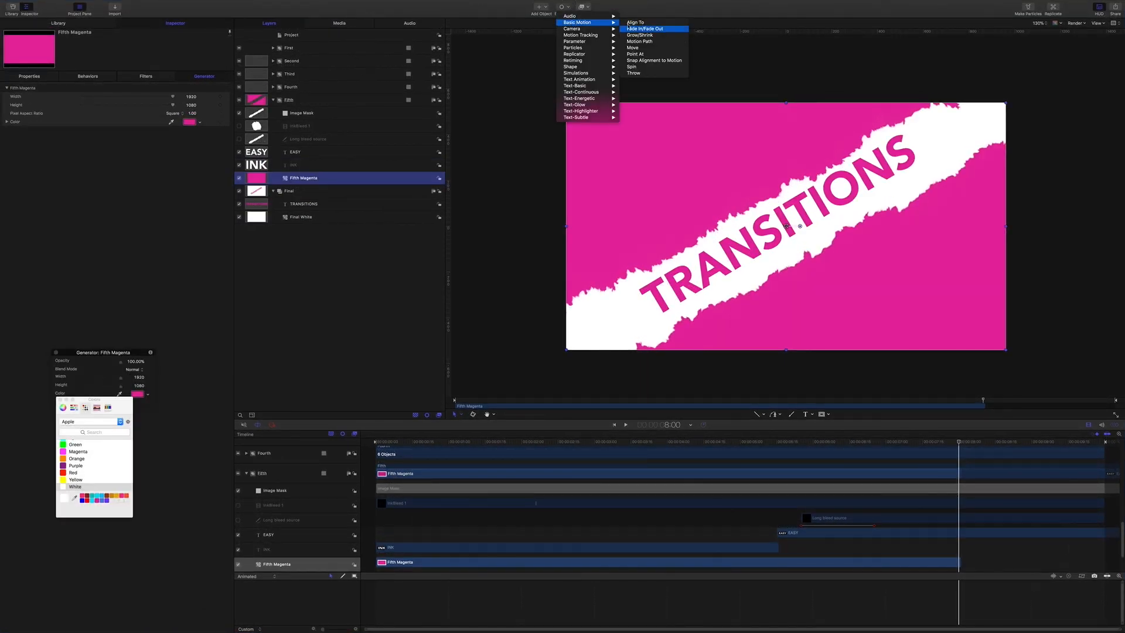
click(628, 28)
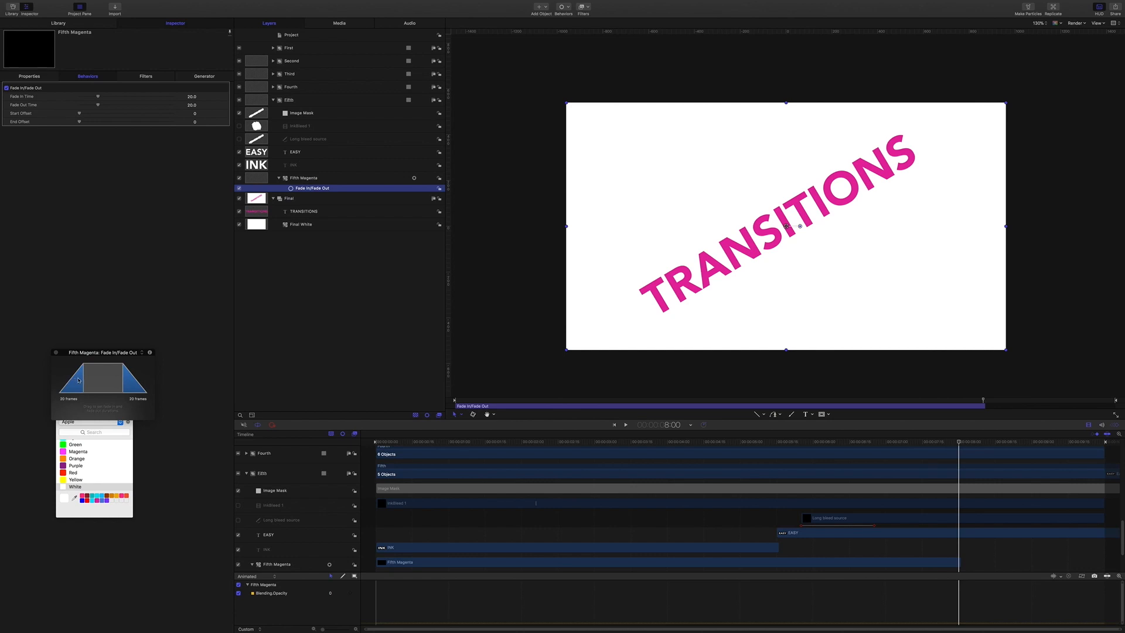
drag(73, 381, 22, 372)
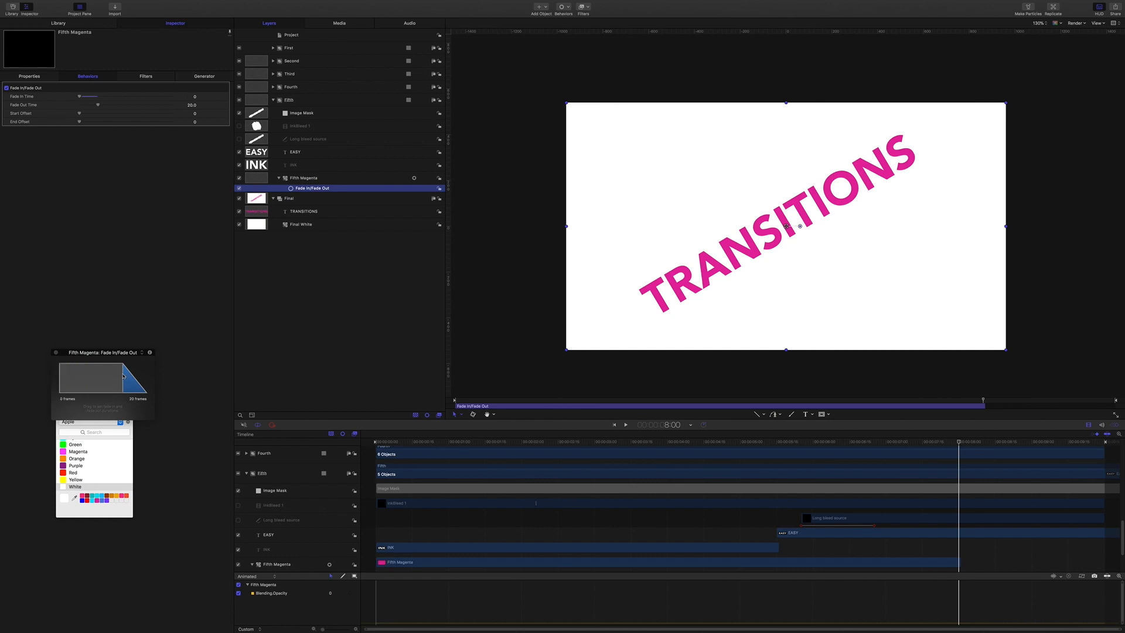
drag(123, 376, 107, 377)
drag(99, 377, 102, 378)
- Play the whole project from the start and check the magenta background's fade-out behind TRANSITIONS
drag(959, 444, 263, 402)
click(352, 347)
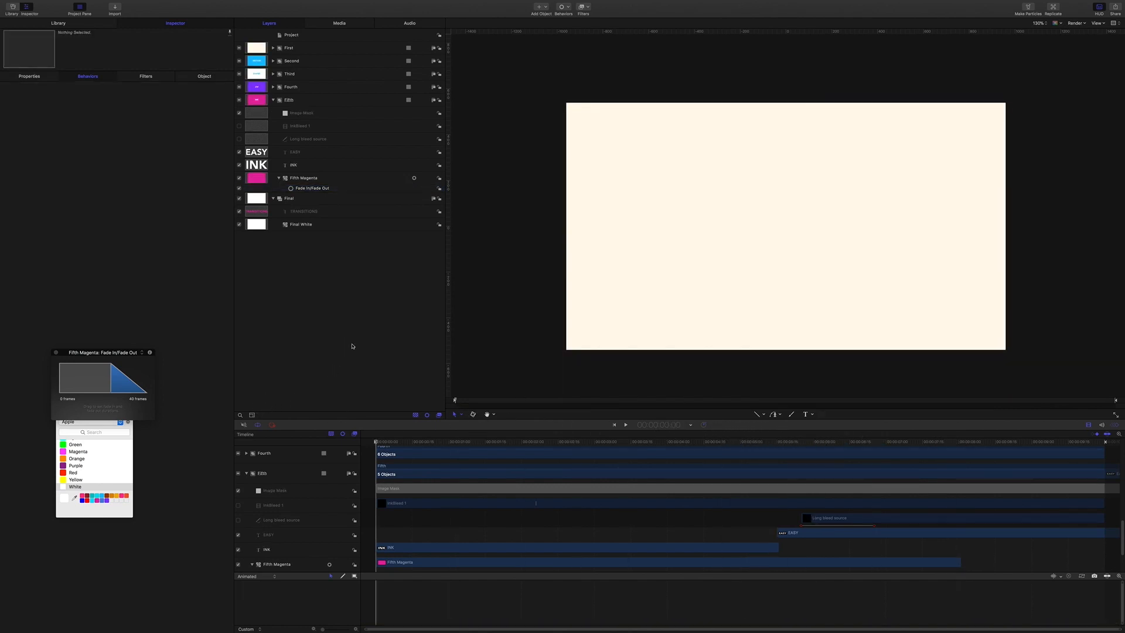
key(space)
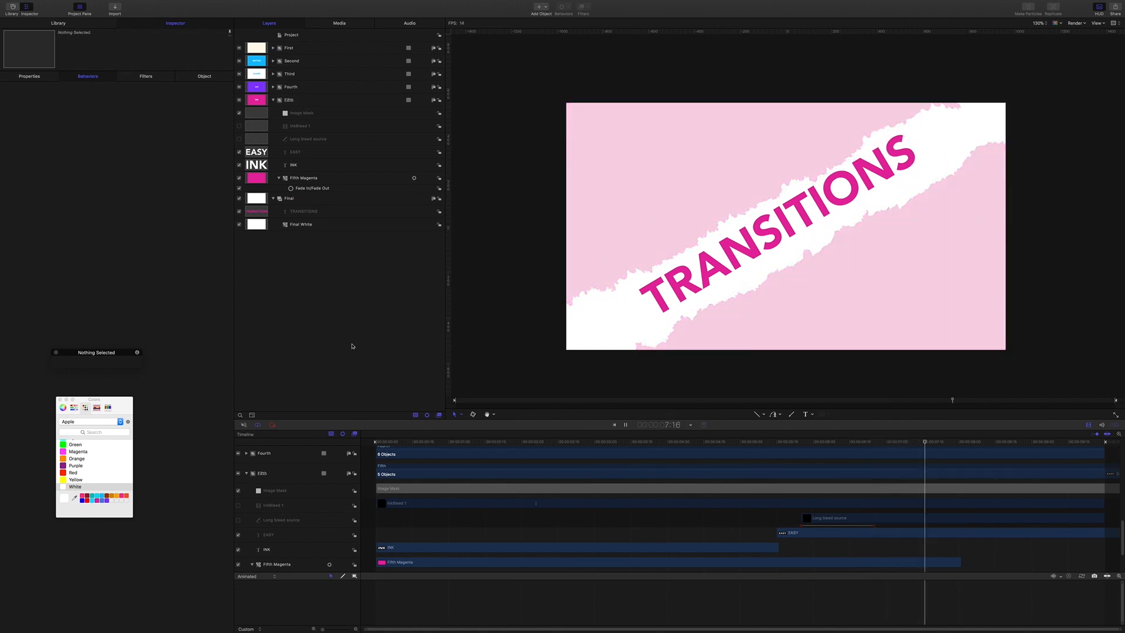
key(space)
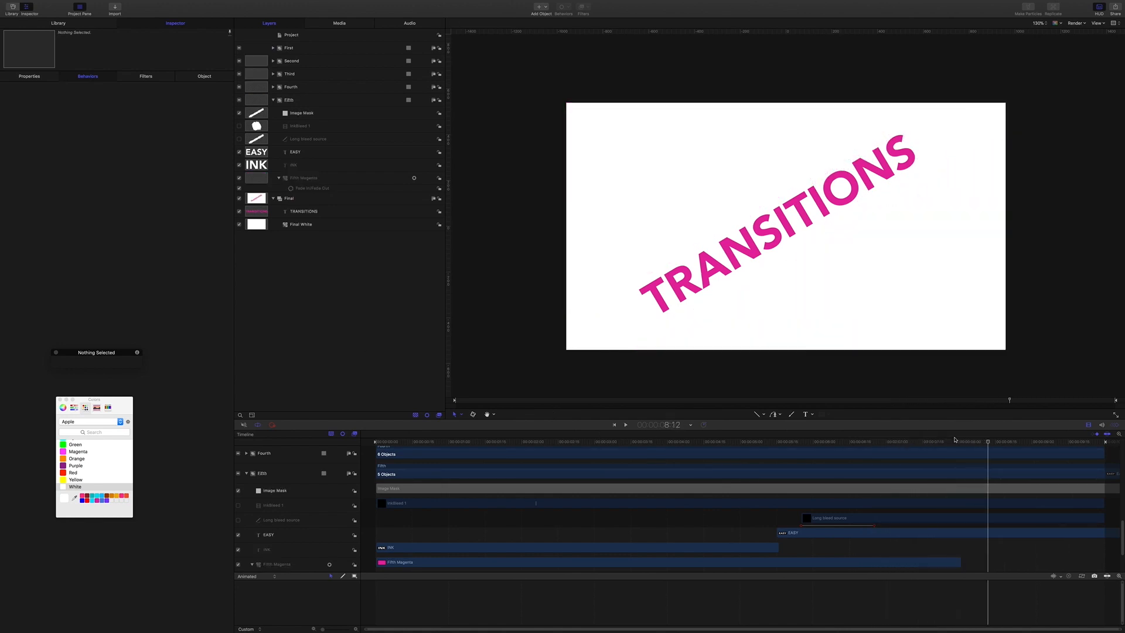
drag(988, 444, 985, 444)
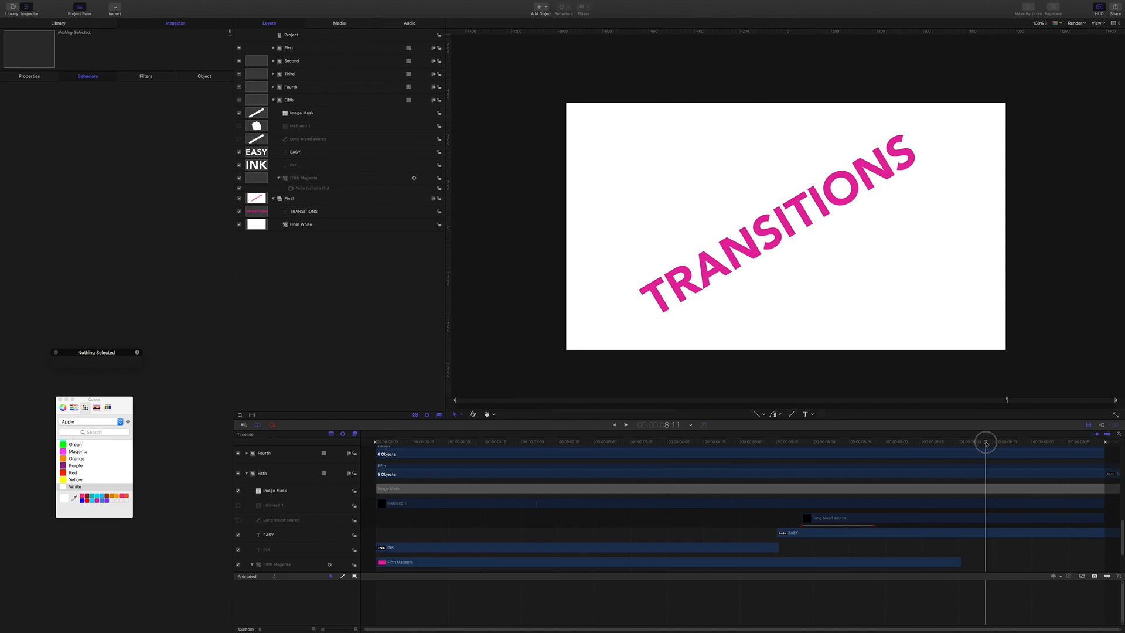